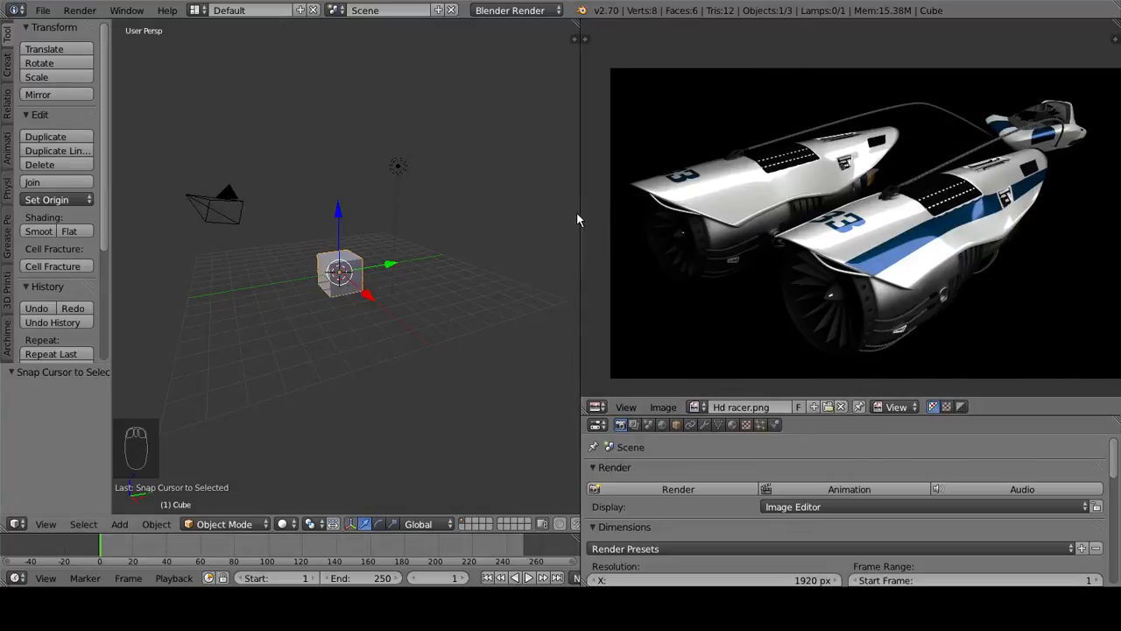
Step: Enlarge the 3D viewport, shorten the reference image area, and switch to the right orthographic view
{"action": "left_click_drag", "start_coordinate": [580, 212], "coordinate": [793, 213]}
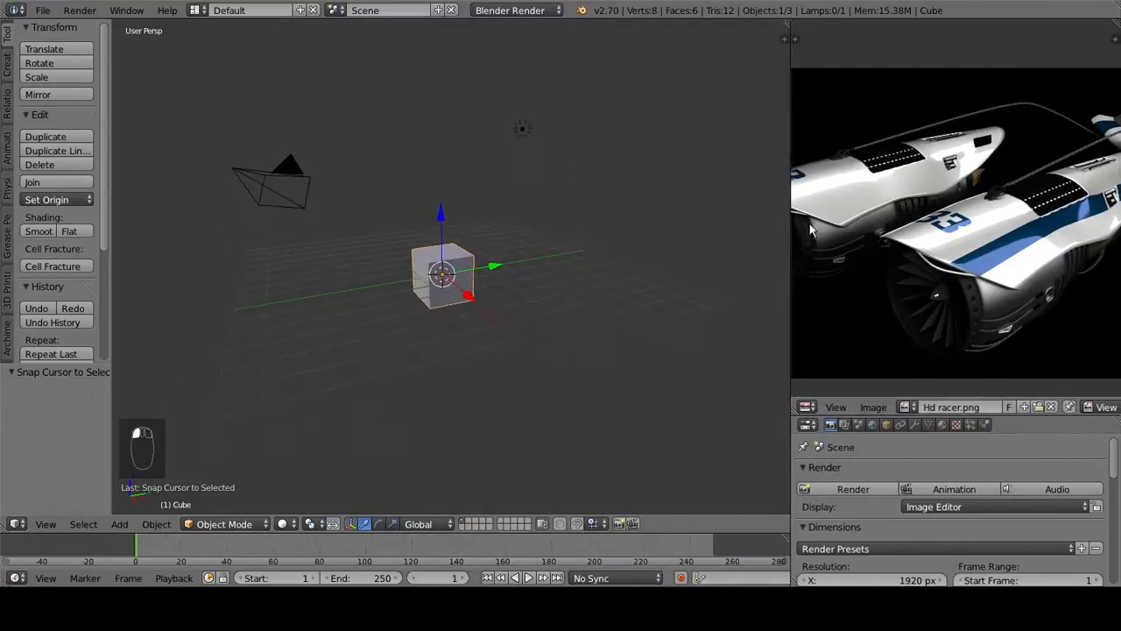
{"action": "left_click_drag", "start_coordinate": [882, 396], "coordinate": [920, 261]}
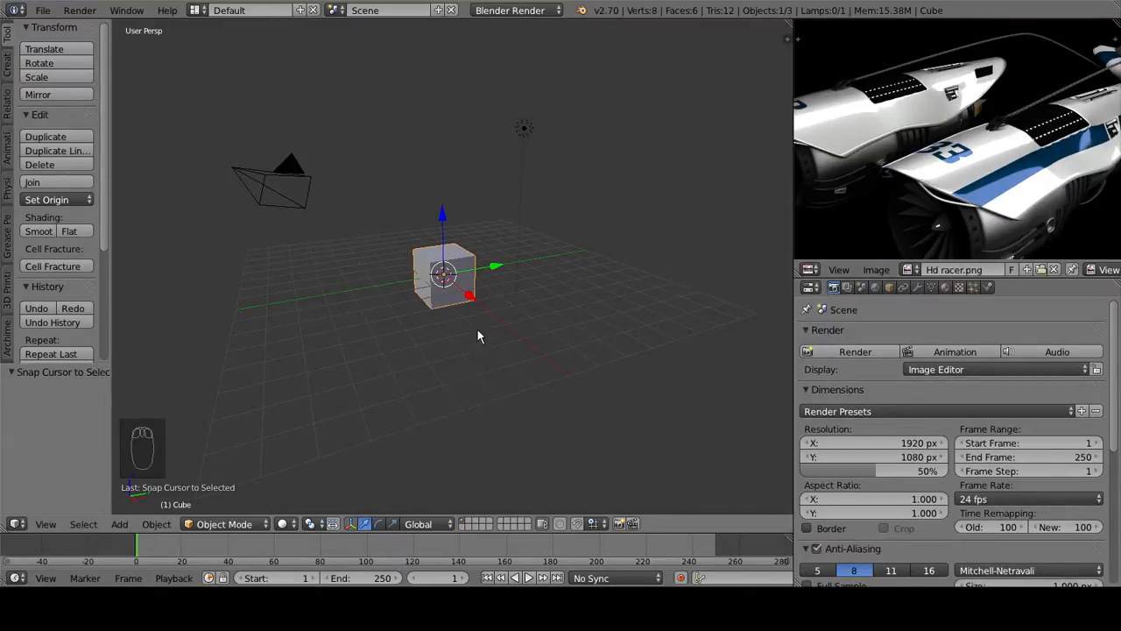
{"action": "key", "text": "KP_3"}
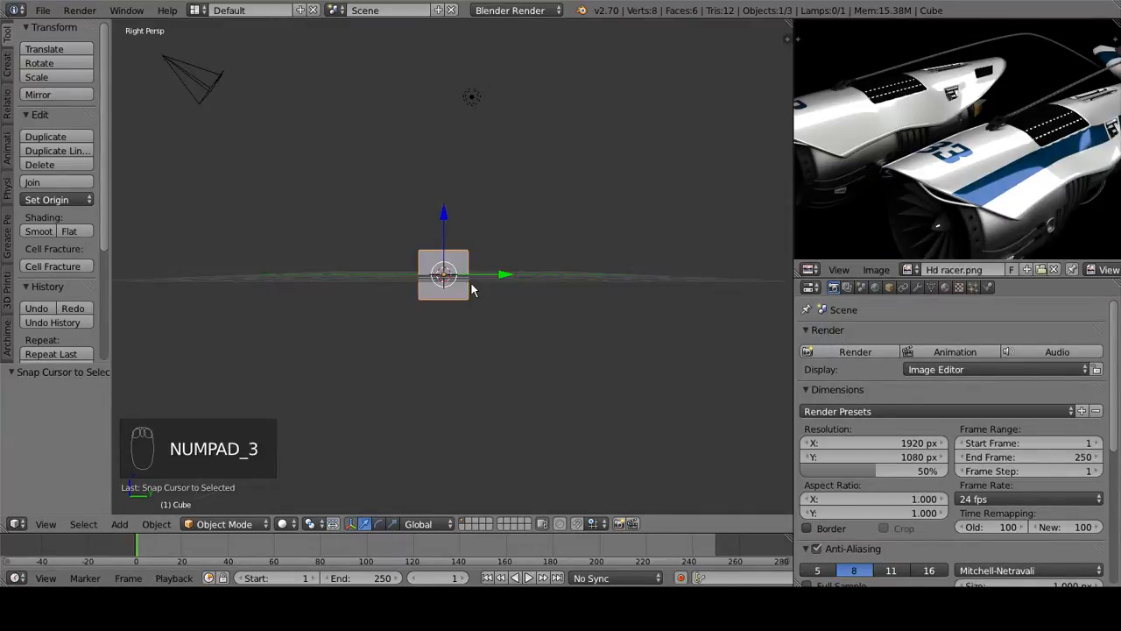
{"action": "key", "text": "KP_5"}
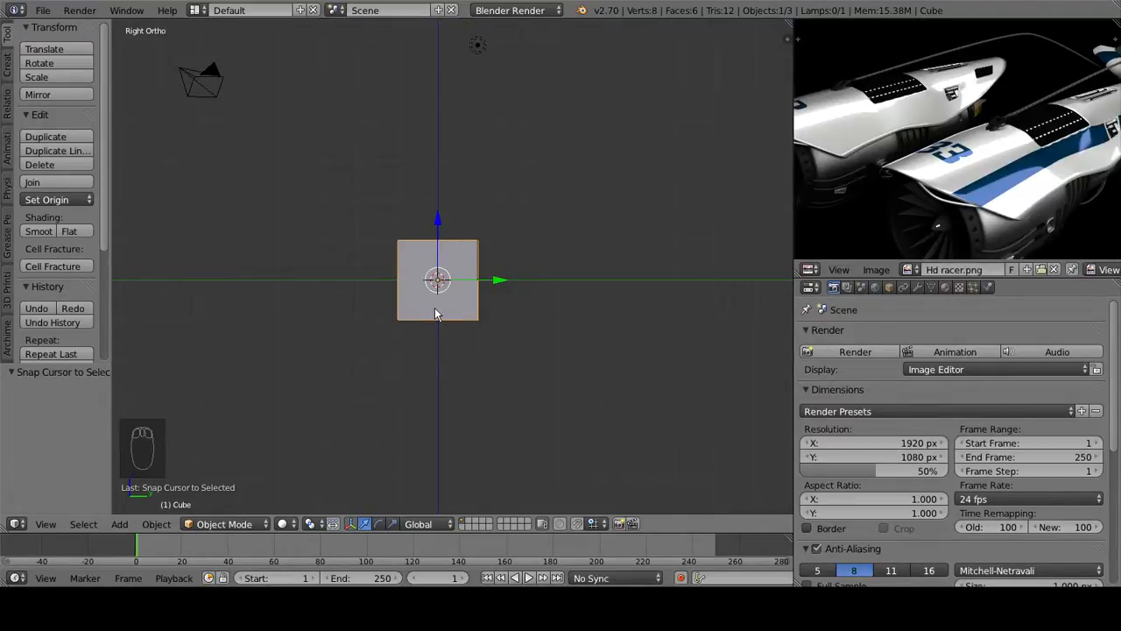
Step: Delete the lamp and the default cube from the scene
{"action": "right_click", "coordinate": [489, 58]}
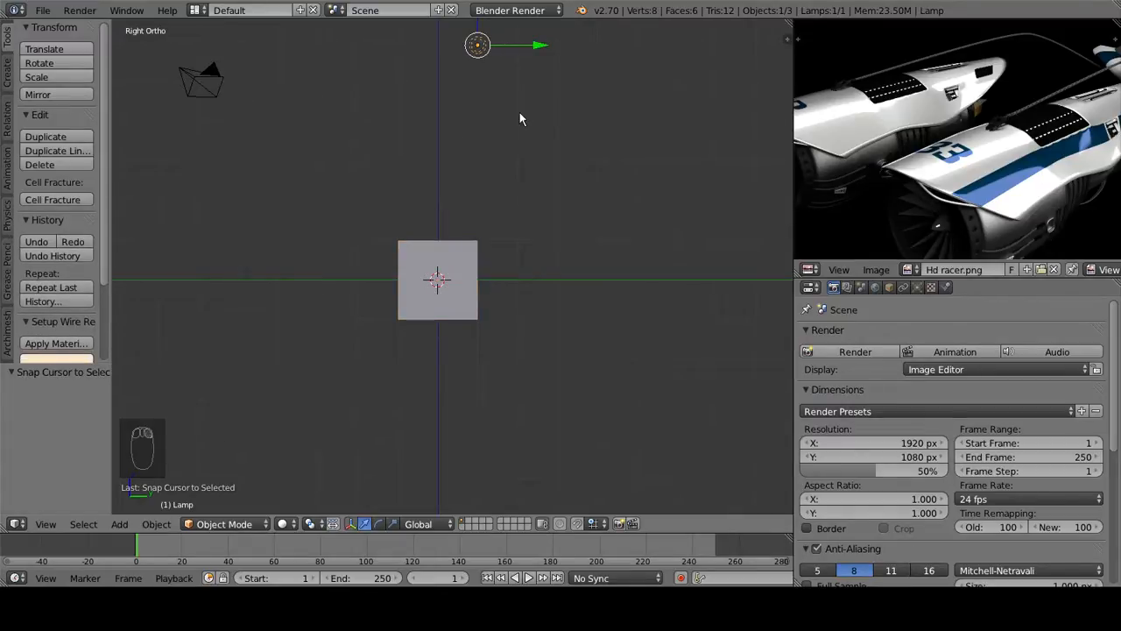
{"action": "key", "text": "Delete"}
{"action": "left_click", "coordinate": [496, 114]}
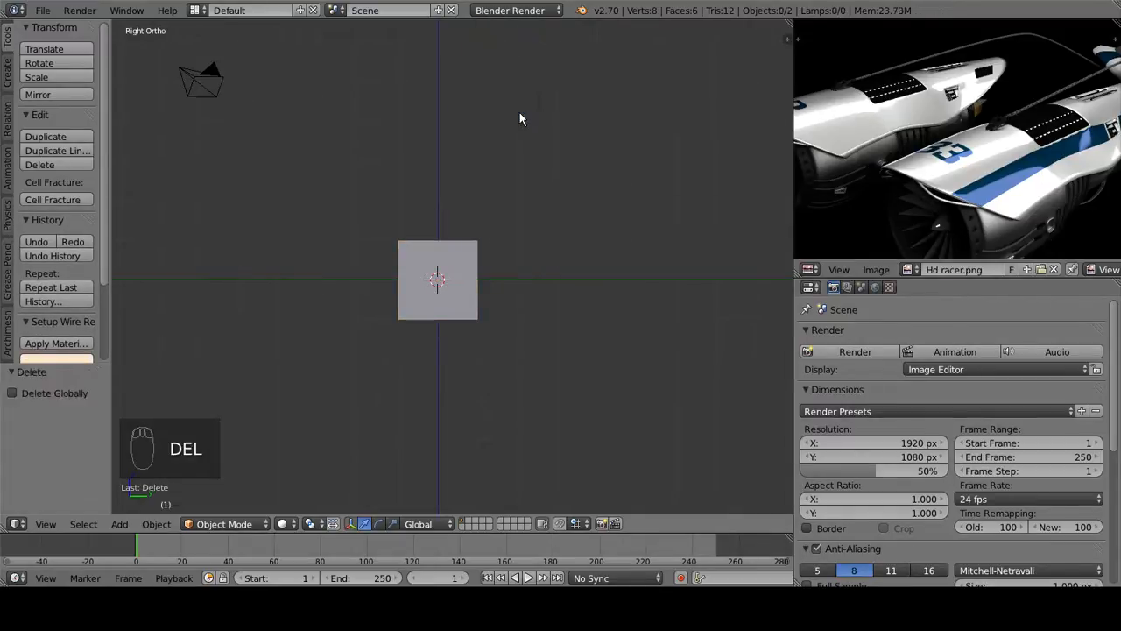
{"action": "right_click", "coordinate": [463, 272]}
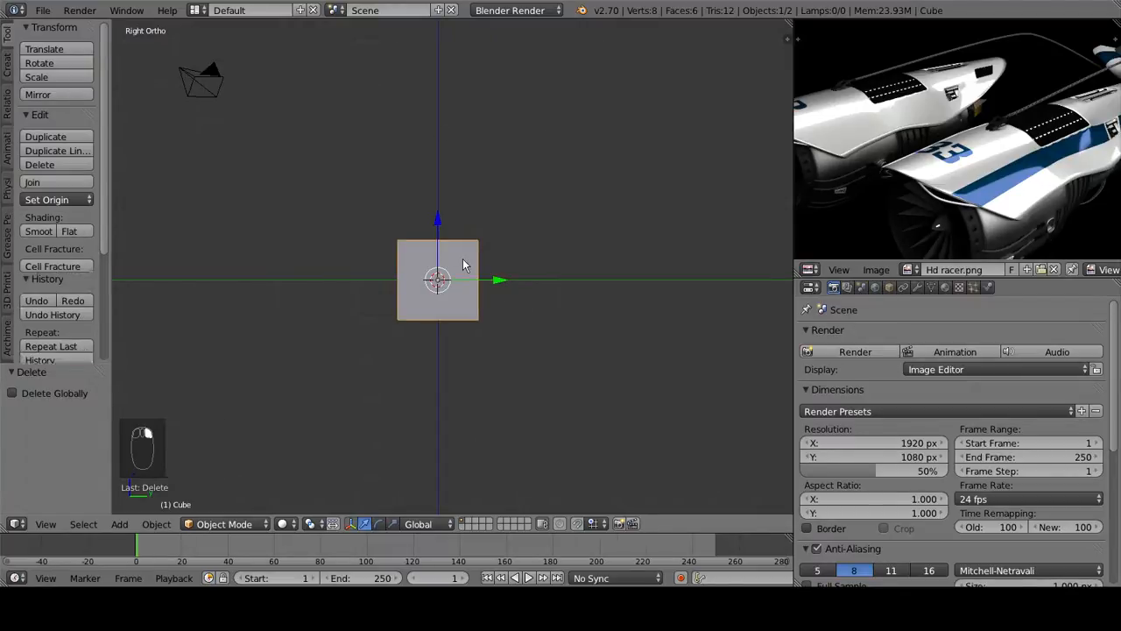
{"action": "key", "text": "Delete"}
{"action": "left_click", "coordinate": [514, 270]}
Step: Add a cylinder mesh at the origin and rotate it 90° in the side view so it lies horizontally
{"action": "key", "text": "shift+a"}
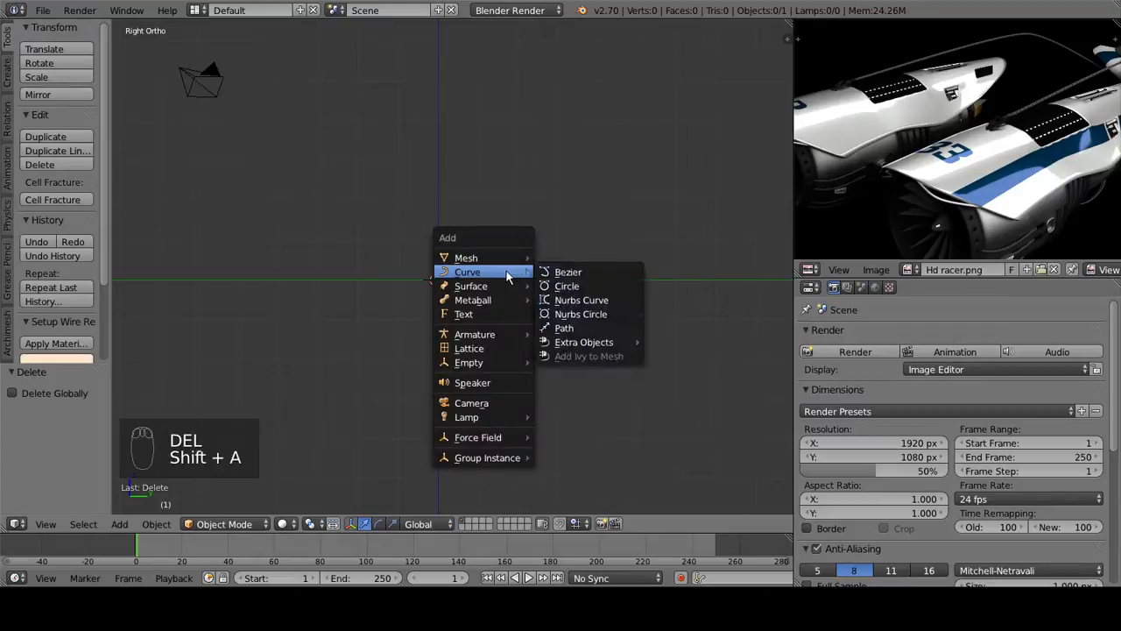
{"action": "mouse_move", "coordinate": [493, 257]}
{"action": "left_click", "coordinate": [574, 328]}
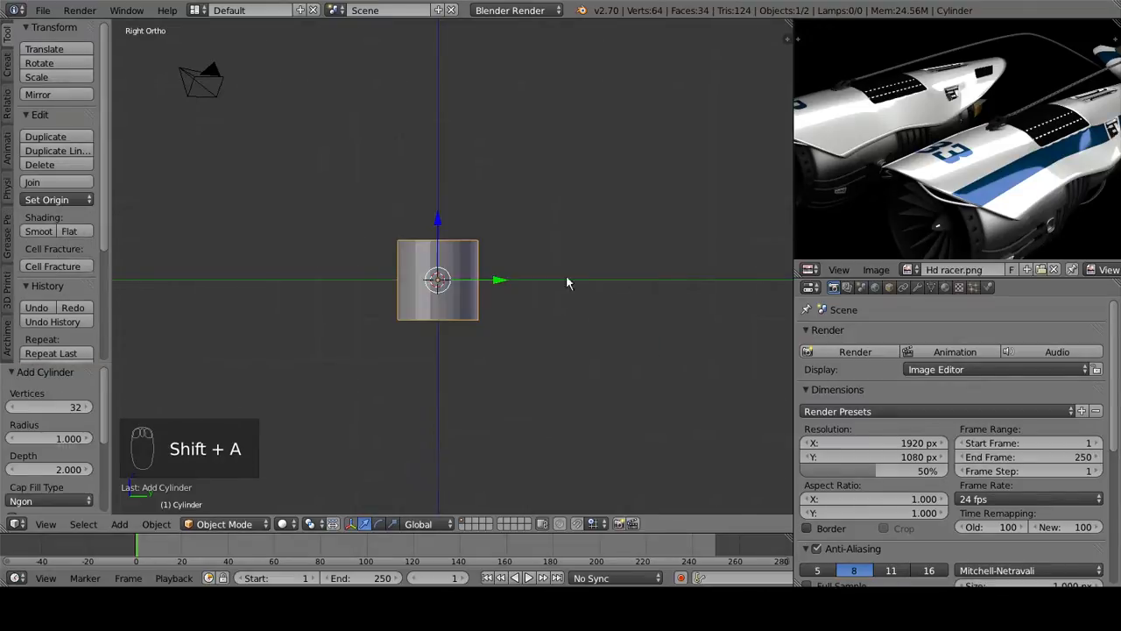
{"action": "type", "text": "r90"}
{"action": "key", "text": "Return"}
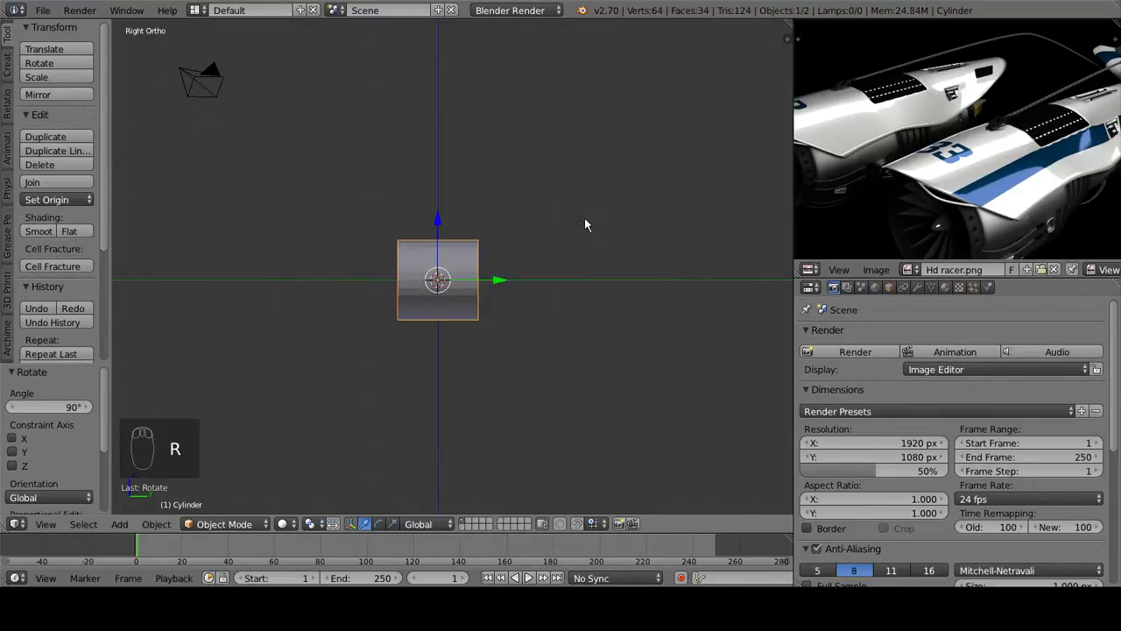
Step: Scale the cylinder by 2 along the Y axis
{"action": "key", "text": "s"}
{"action": "key", "text": "x"}
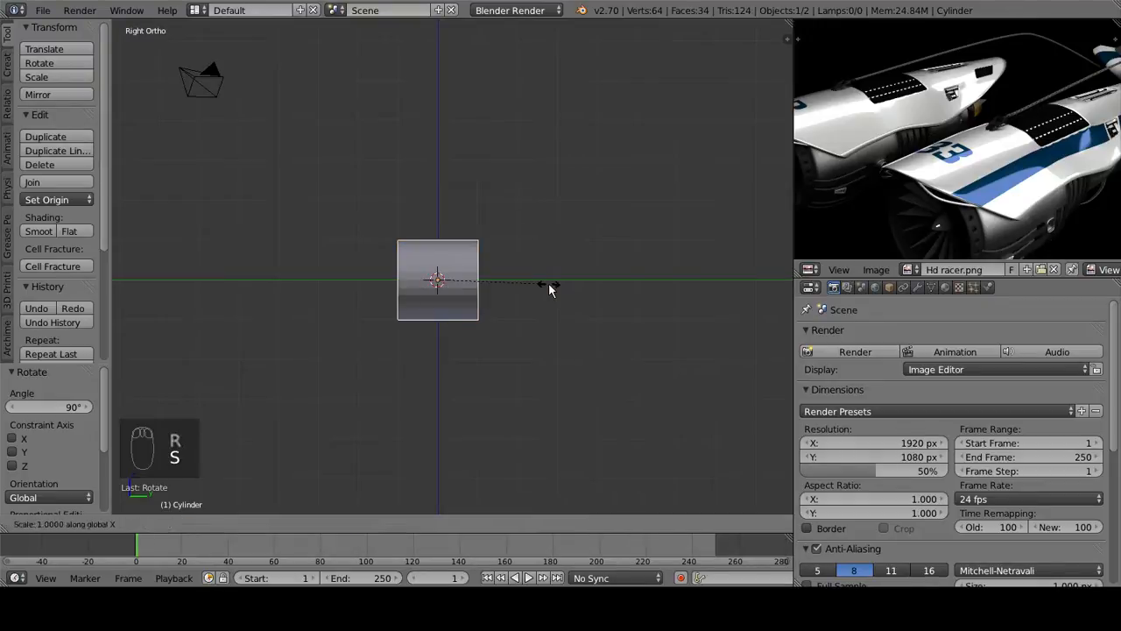
{"action": "type", "text": "y"}
{"action": "type", "text": "2"}
{"action": "key", "text": "Return"}
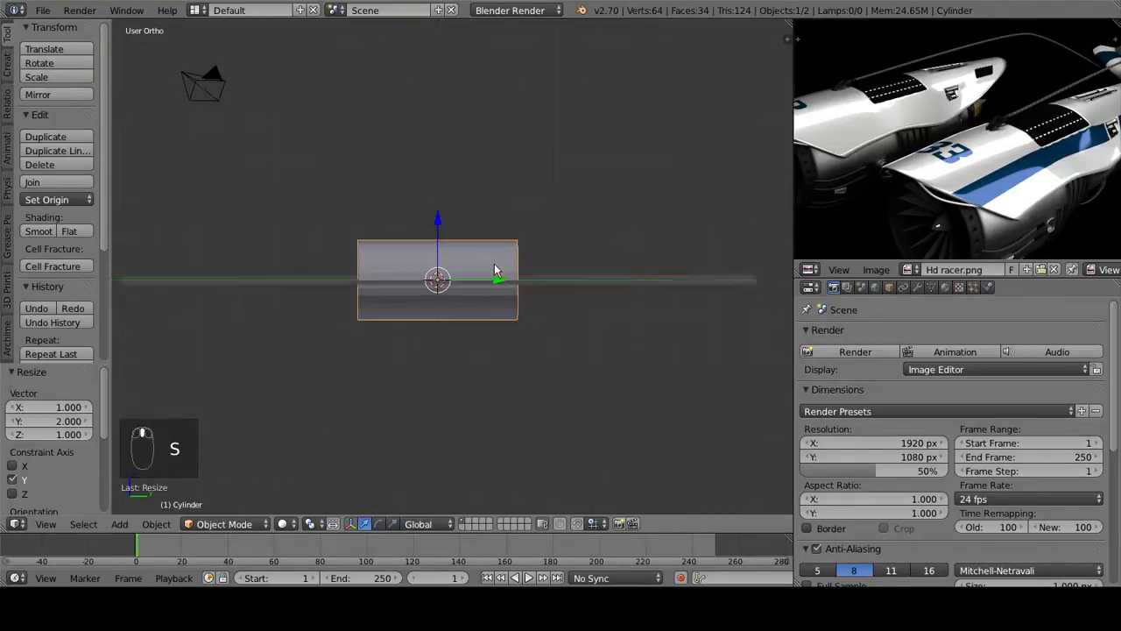
Step: Snap the 3D cursor to the topmost vertex of the cylinder's front end in Edit Mode, and return to Object Mode
{"action": "middle_click_drag", "start_coordinate": [494, 263], "coordinate": [934, 226]}
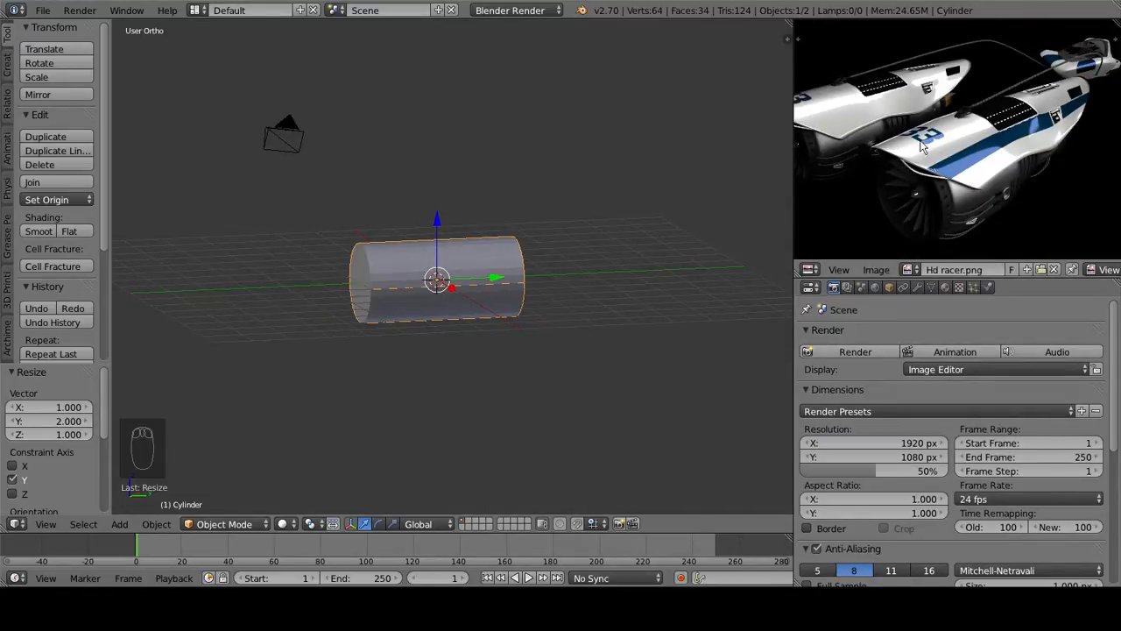
{"action": "middle_click_drag", "start_coordinate": [525, 316], "coordinate": [604, 193]}
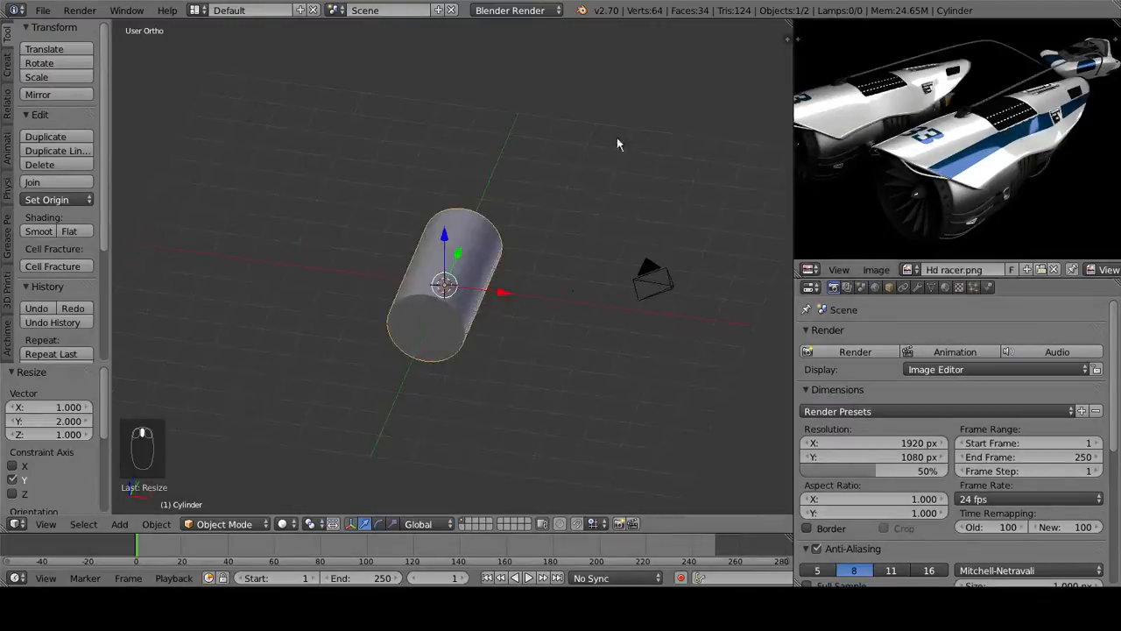
{"action": "scroll", "coordinate": [425, 274], "scroll_direction": "up", "scroll_amount": 3}
{"action": "key", "text": "Tab"}
{"action": "middle_click_drag", "start_coordinate": [429, 282], "coordinate": [453, 294]}
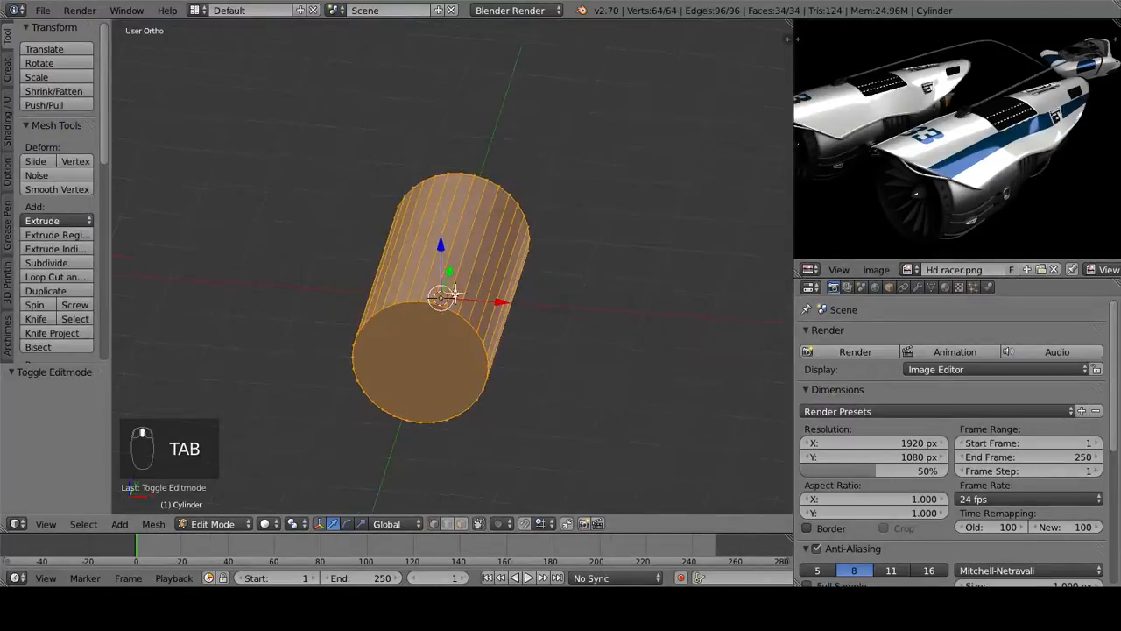
{"action": "right_click", "coordinate": [419, 301]}
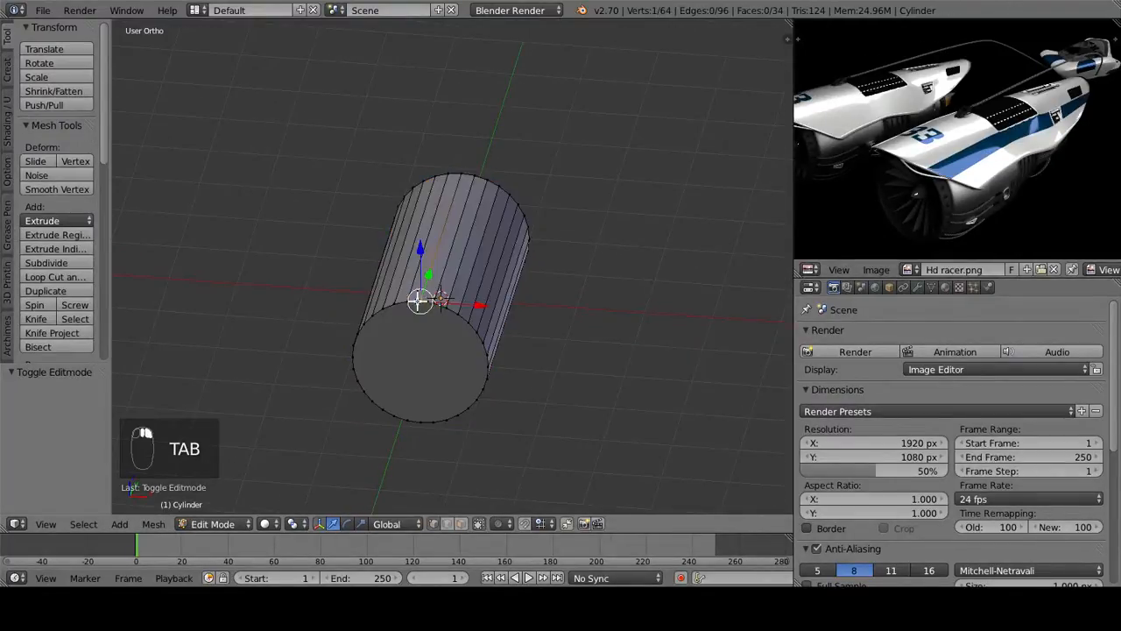
{"action": "key", "text": "shift+s"}
{"action": "left_click", "coordinate": [511, 276]}
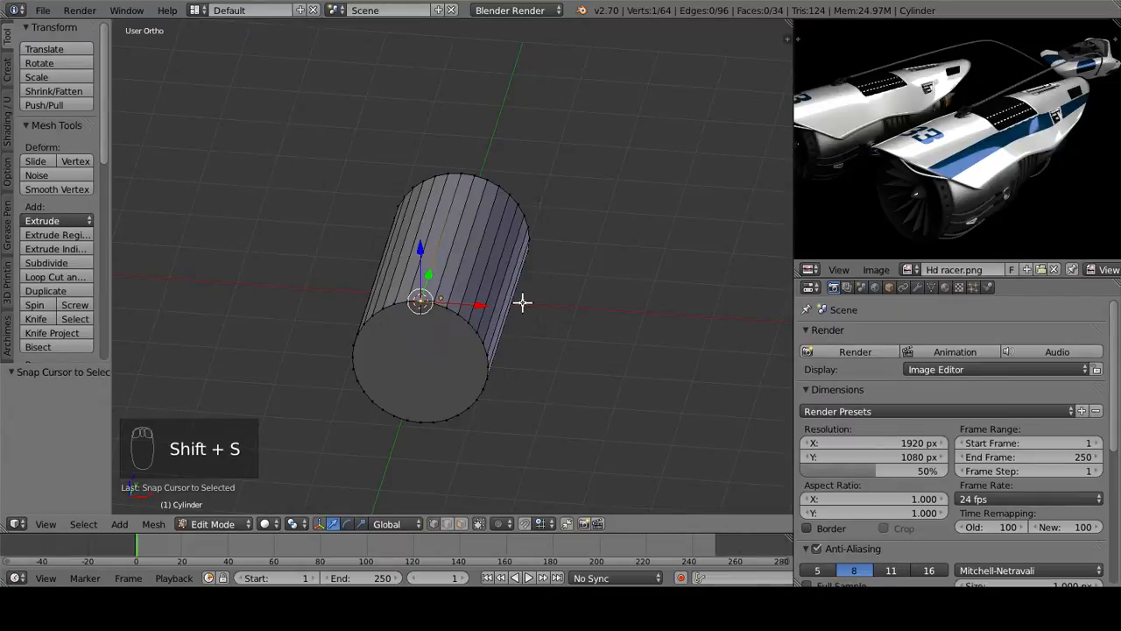
{"action": "middle_click_drag", "start_coordinate": [522, 302], "coordinate": [401, 313]}
{"action": "key", "text": "Tab"}
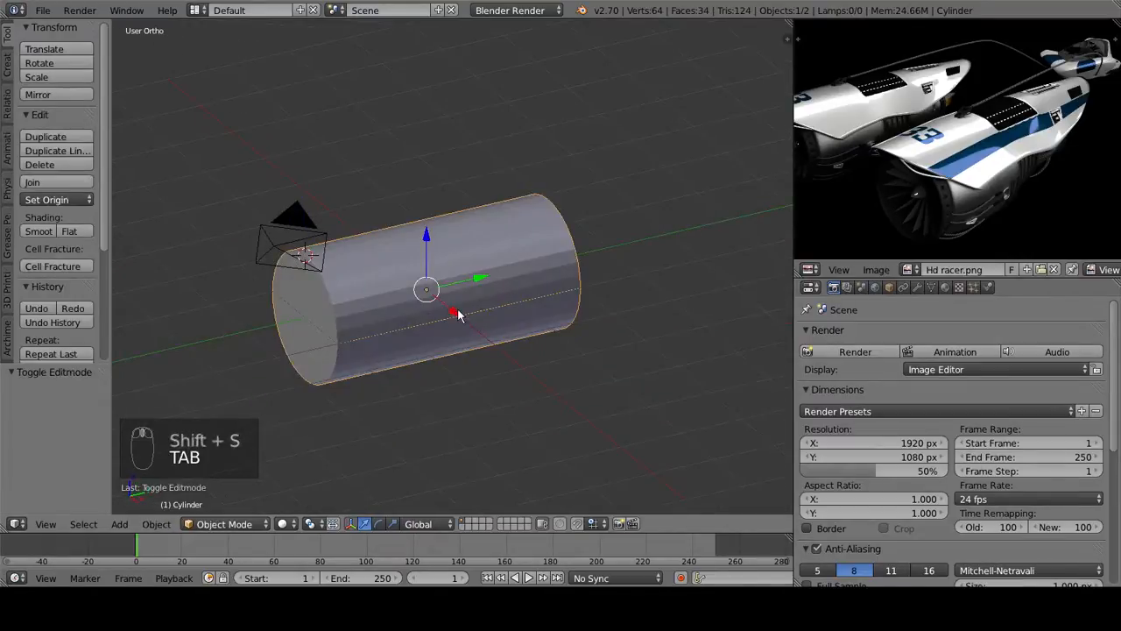
Step: Add a Bezier curve at the 3D cursor and rotate it -90° in the top view
{"action": "key", "text": "shift+a"}
{"action": "mouse_move", "coordinate": [445, 324]}
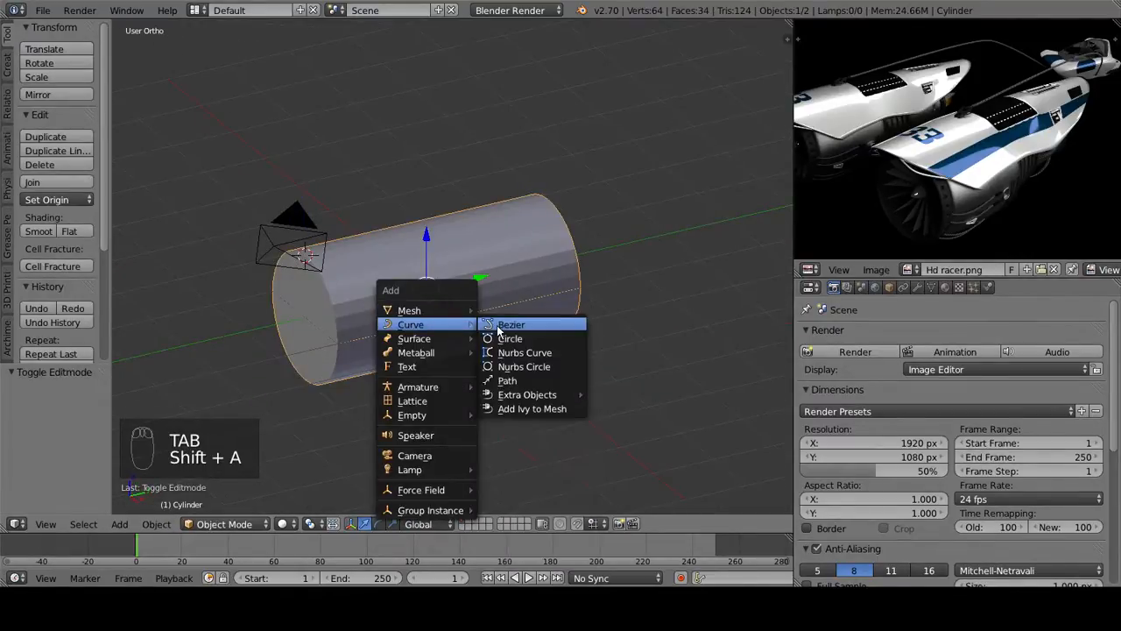
{"action": "left_click", "coordinate": [497, 325]}
{"action": "key", "text": "KP_7"}
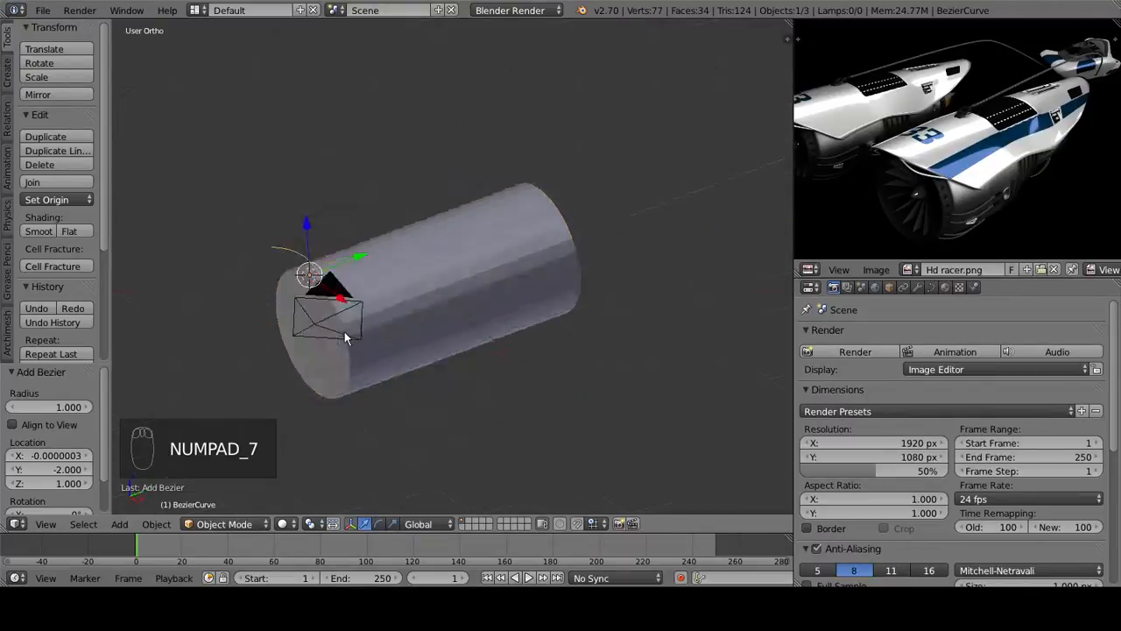
{"action": "type", "text": "r"}
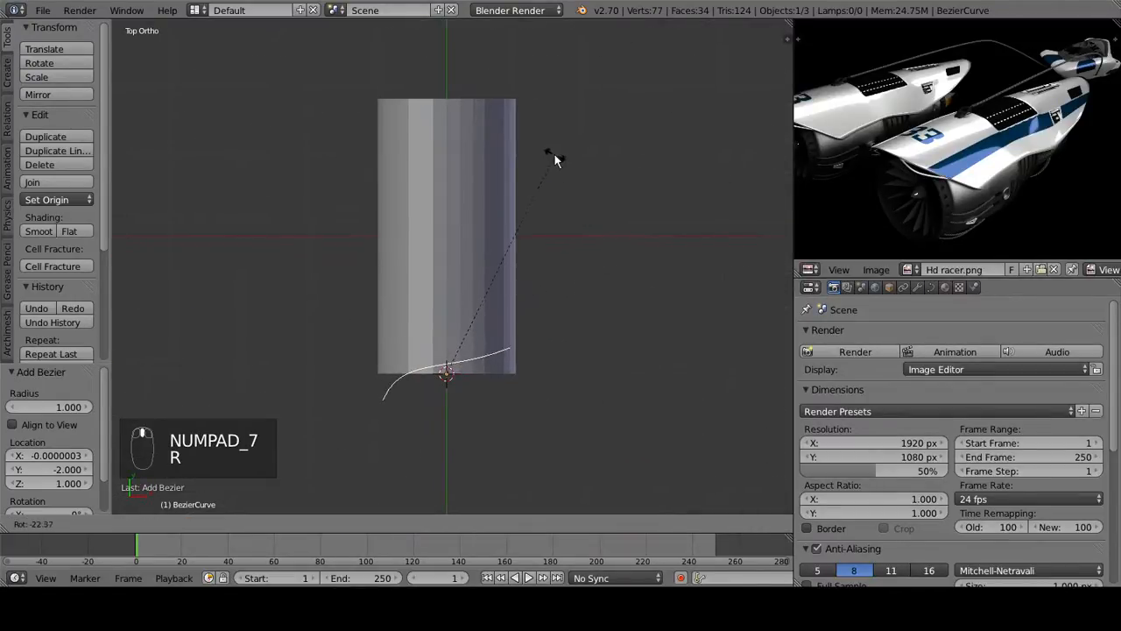
{"action": "type", "text": "-90"}
{"action": "key", "text": "Return"}
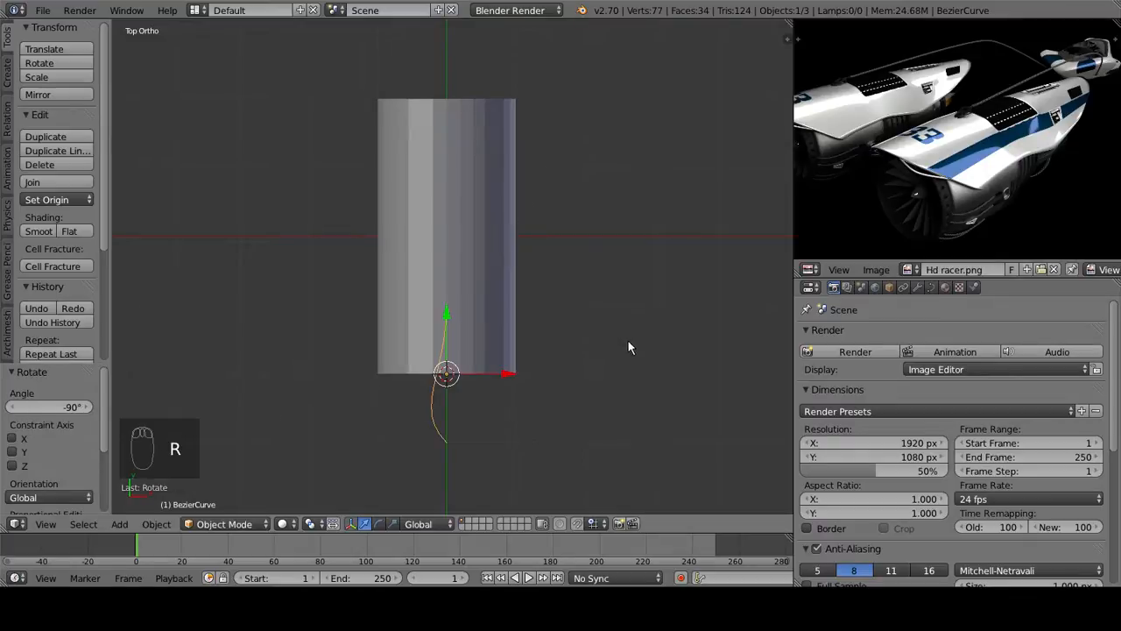
Step: Flip the Bezier curve by scaling it -1 along X, and move it 1 unit along Y
{"action": "key", "text": "s"}
{"action": "type", "text": "x"}
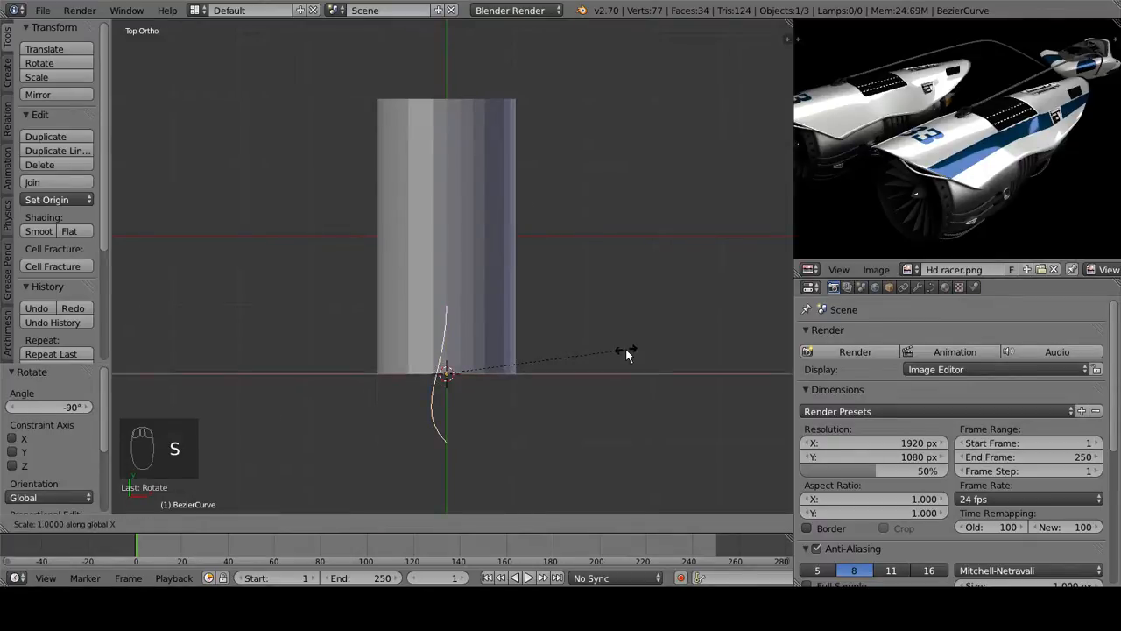
{"action": "type", "text": "-1"}
{"action": "key", "text": "Return"}
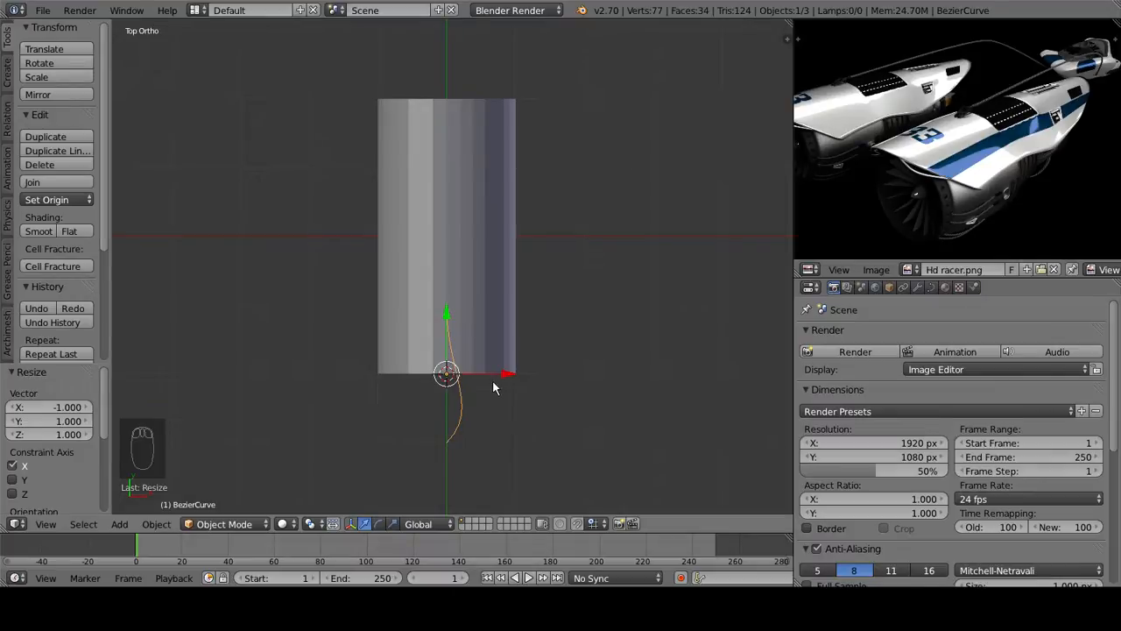
{"action": "left_click_drag", "start_coordinate": [450, 316], "coordinate": [448, 253]}
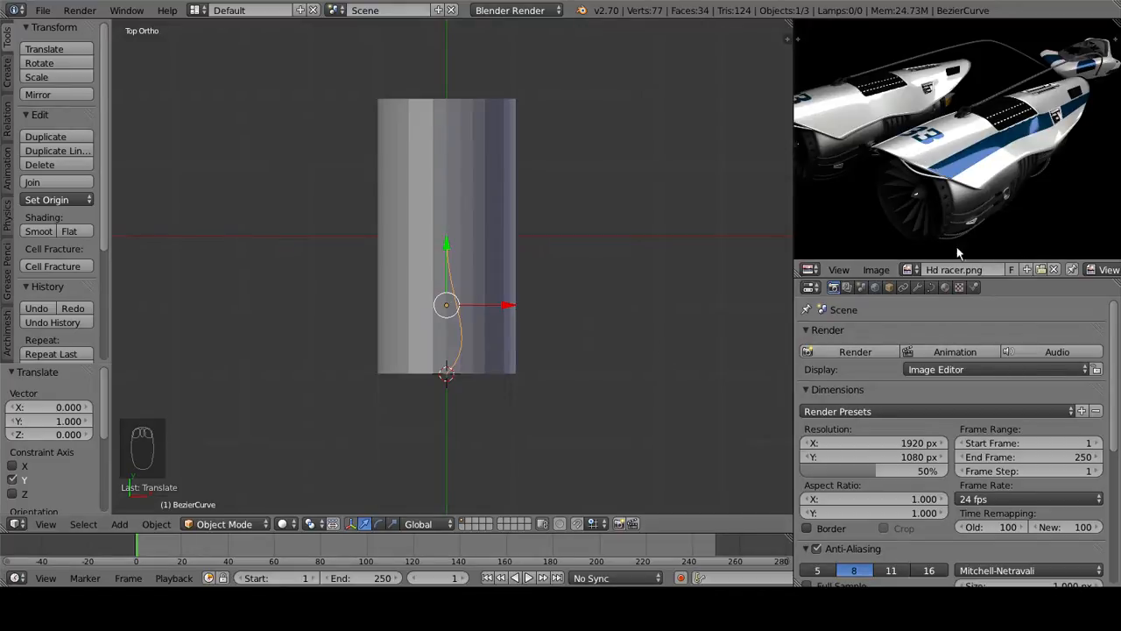
Step: Subdivide the Bezier curve between its two control points in Edit Mode
{"action": "key", "text": "Tab"}
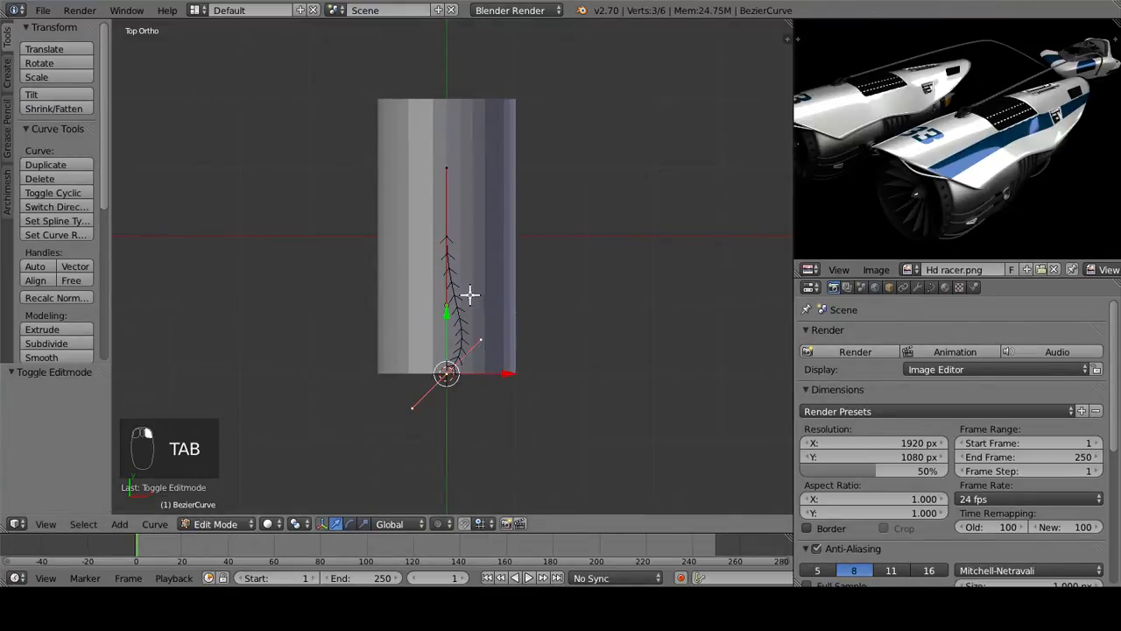
{"action": "right_click", "coordinate": [446, 244]}
{"action": "right_click", "coordinate": [448, 373], "text": "shift"}
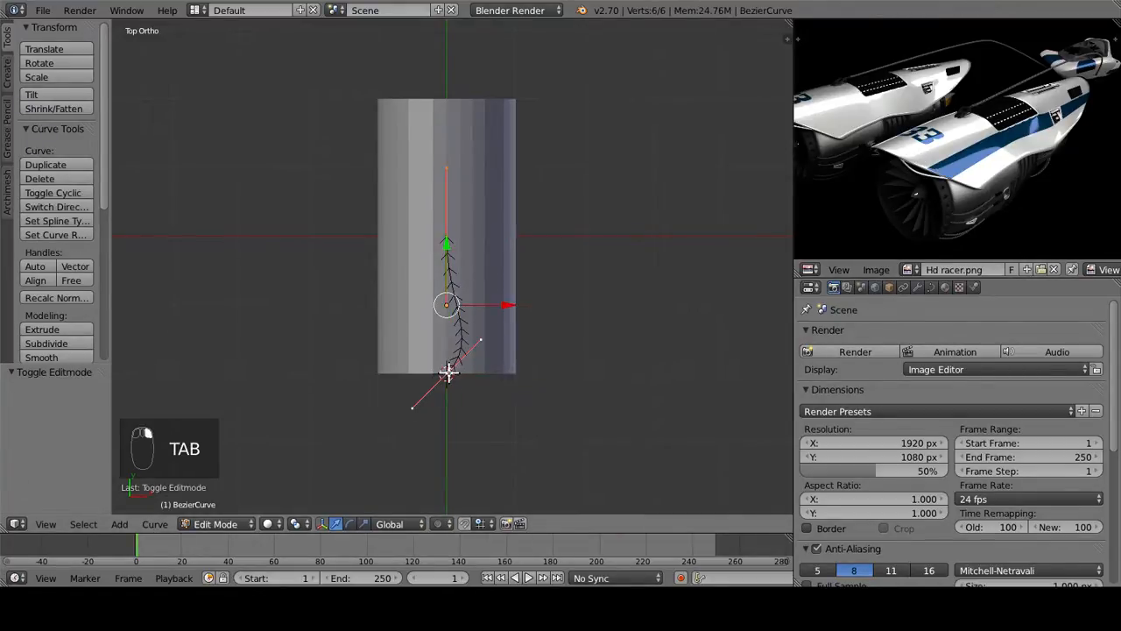
{"action": "key", "text": "w"}
{"action": "left_click", "coordinate": [514, 292]}
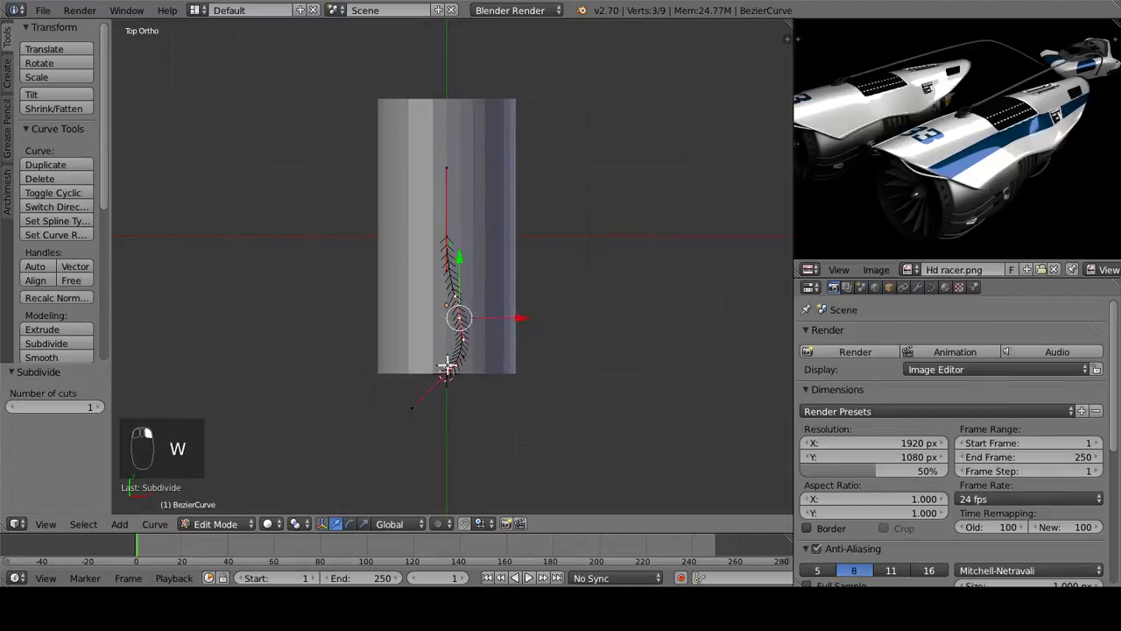
Step: Rotate the curve's front end point by 45° so its handles run straight across the cylinder
{"action": "middle_click_drag", "start_coordinate": [499, 380], "coordinate": [514, 310], "text": "shift"}
{"action": "scroll", "coordinate": [526, 307], "scroll_direction": "up", "scroll_amount": 2}
{"action": "key", "text": "r"}
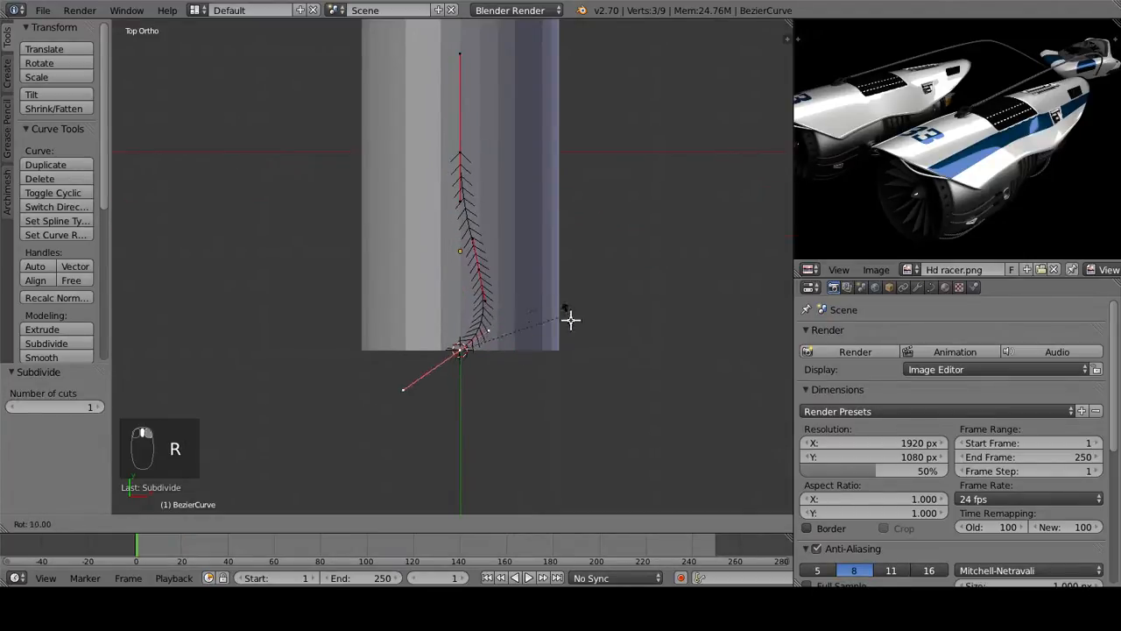
{"action": "left_click", "coordinate": [566, 386]}
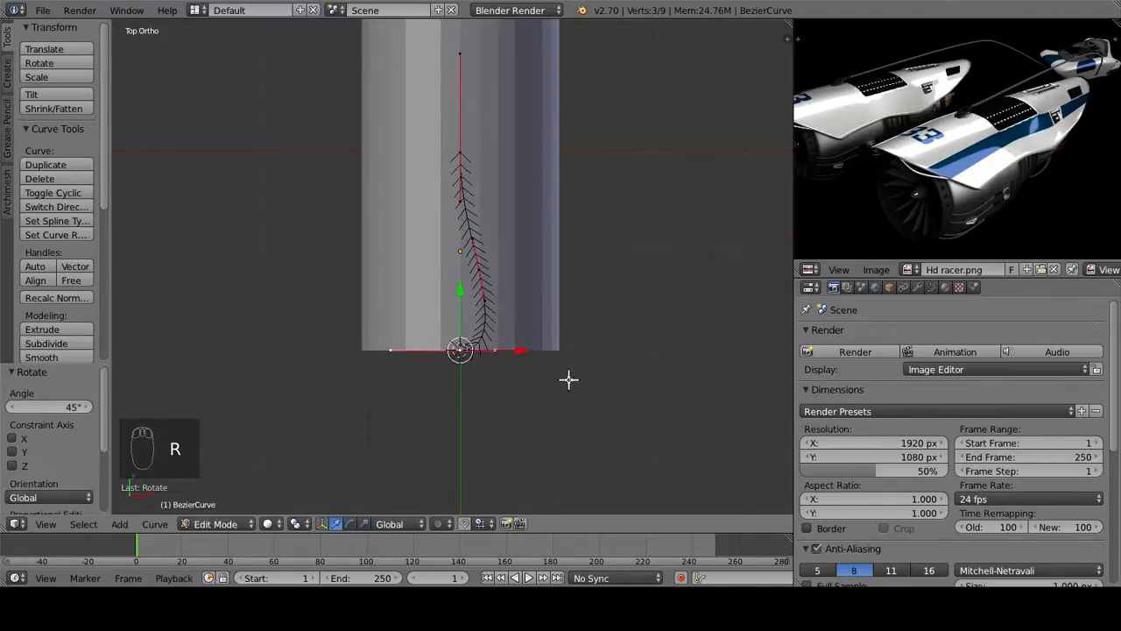
Step: Move the curve's middle point about 0.8 along X and -0.312 along Y, and the front end point -0.4 along Y
{"action": "right_click", "coordinate": [477, 267]}
{"action": "key", "text": "g"}
{"action": "left_click", "coordinate": [560, 298]}
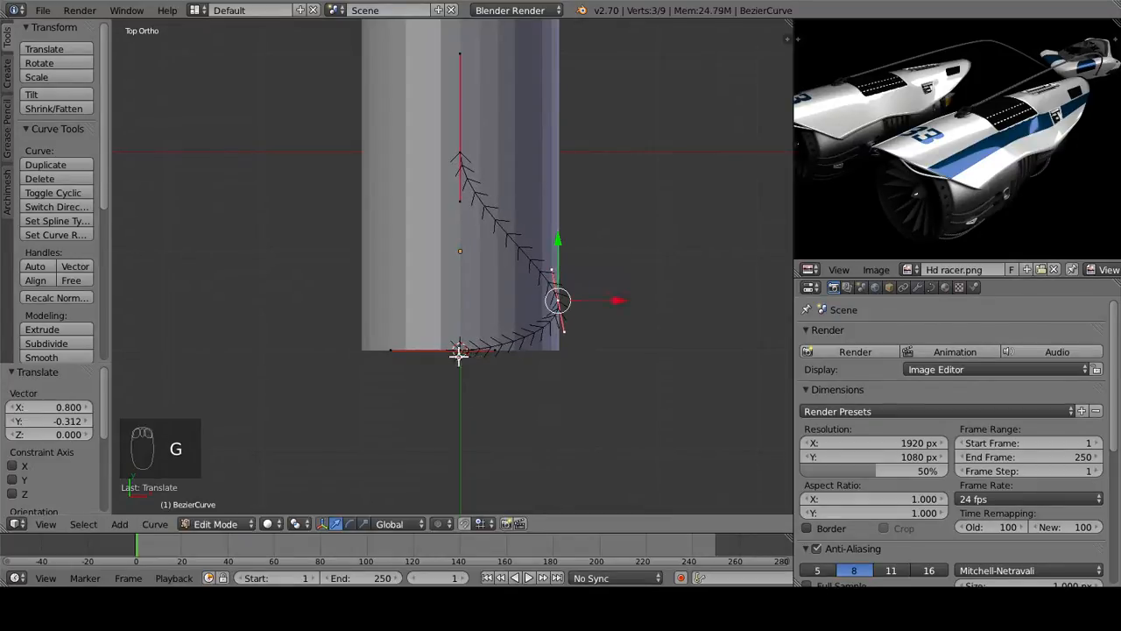
{"action": "right_click", "coordinate": [458, 356]}
{"action": "left_click_drag", "start_coordinate": [460, 302], "coordinate": [458, 344], "text": "ctrl"}
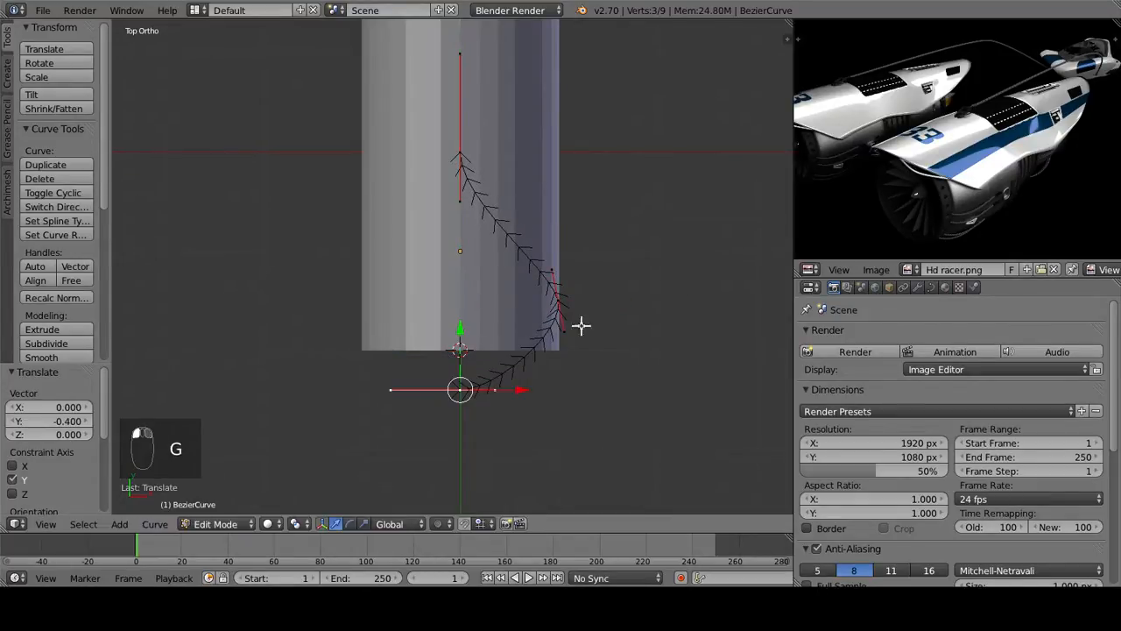
Step: Rotate the curve's middle point by 10° and move it about -0.071 along X and -0.567 along Y
{"action": "right_click", "coordinate": [581, 289]}
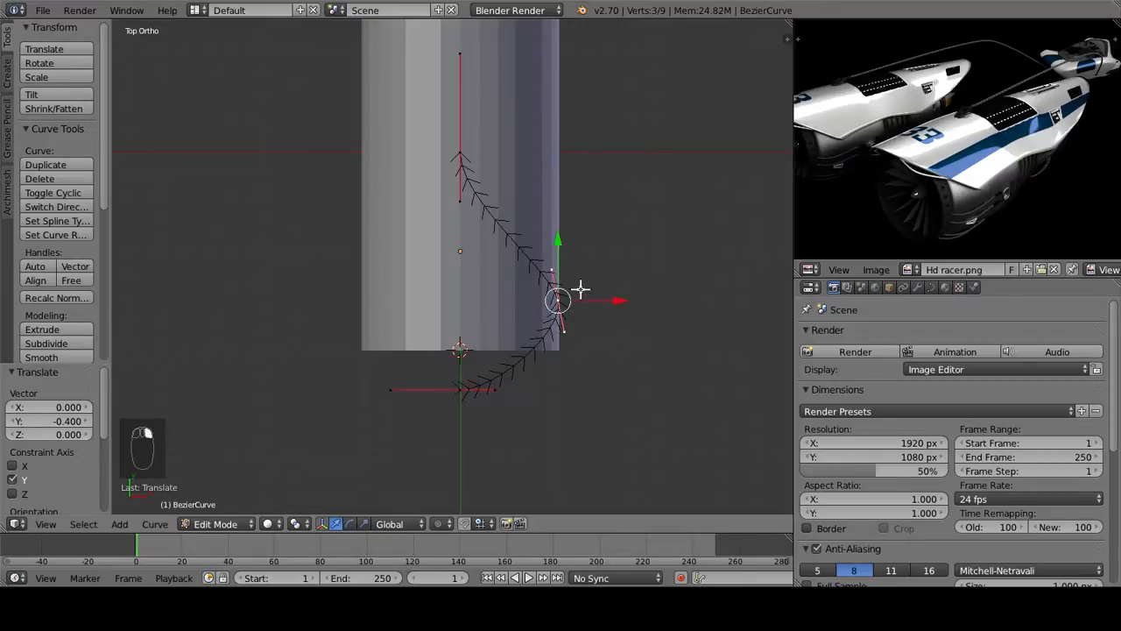
{"action": "key", "text": "r"}
{"action": "left_click", "coordinate": [640, 268]}
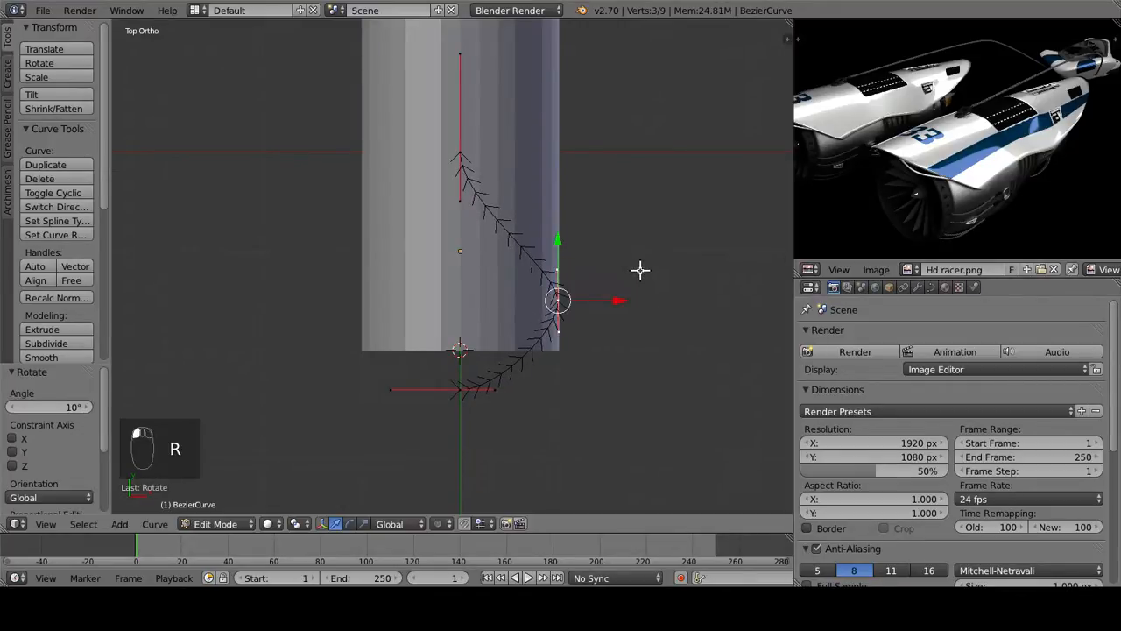
{"action": "key", "text": "g"}
{"action": "left_click", "coordinate": [632, 329]}
Step: Move the curve's rear end point 1.2 along X, just outside the cylinder's side
{"action": "right_click", "coordinate": [464, 139]}
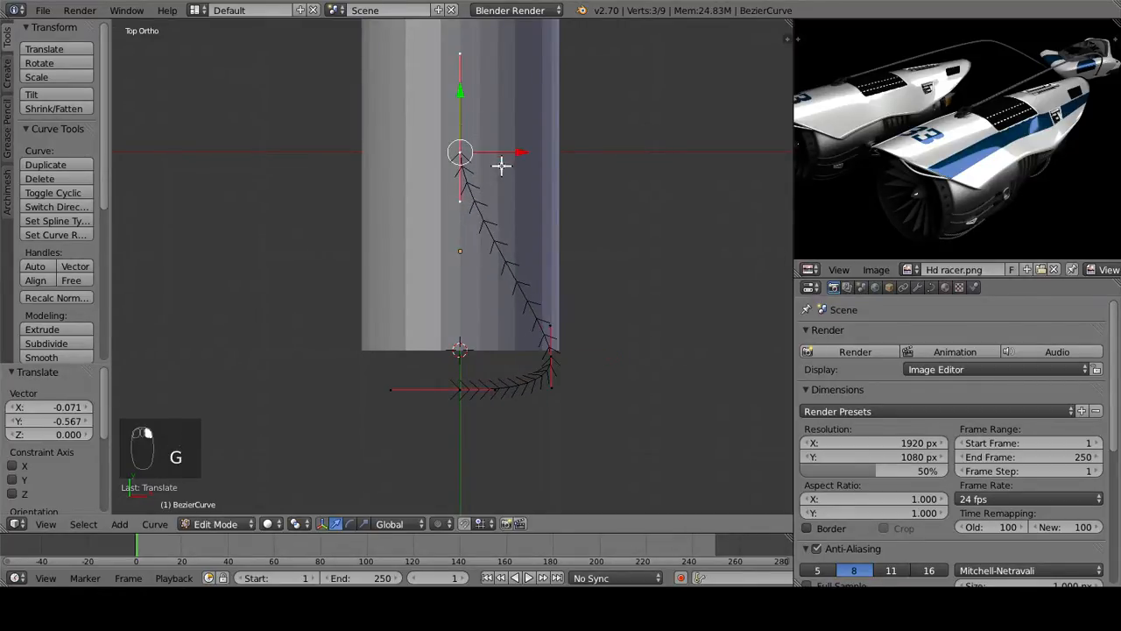
{"action": "left_click_drag", "start_coordinate": [518, 155], "coordinate": [577, 156], "text": "ctrl"}
{"action": "left_click", "coordinate": [628, 155]}
Step: Rotate the curve's corner point at the cylinder's front edge by 25°
{"action": "right_click", "coordinate": [552, 350]}
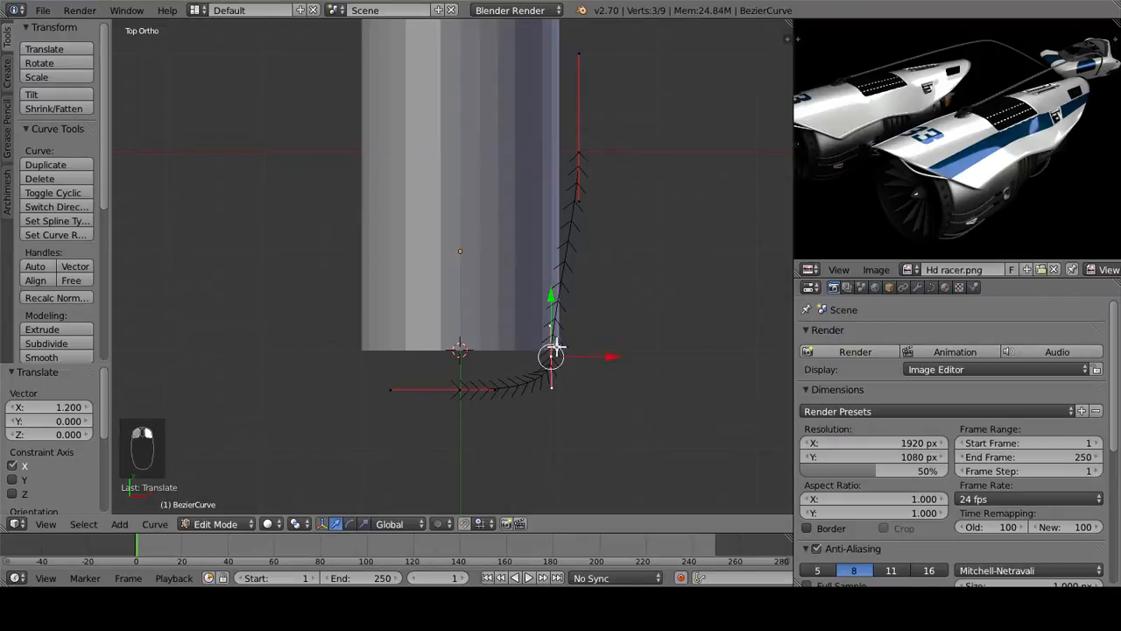
{"action": "key", "text": "r"}
{"action": "left_click", "coordinate": [639, 343]}
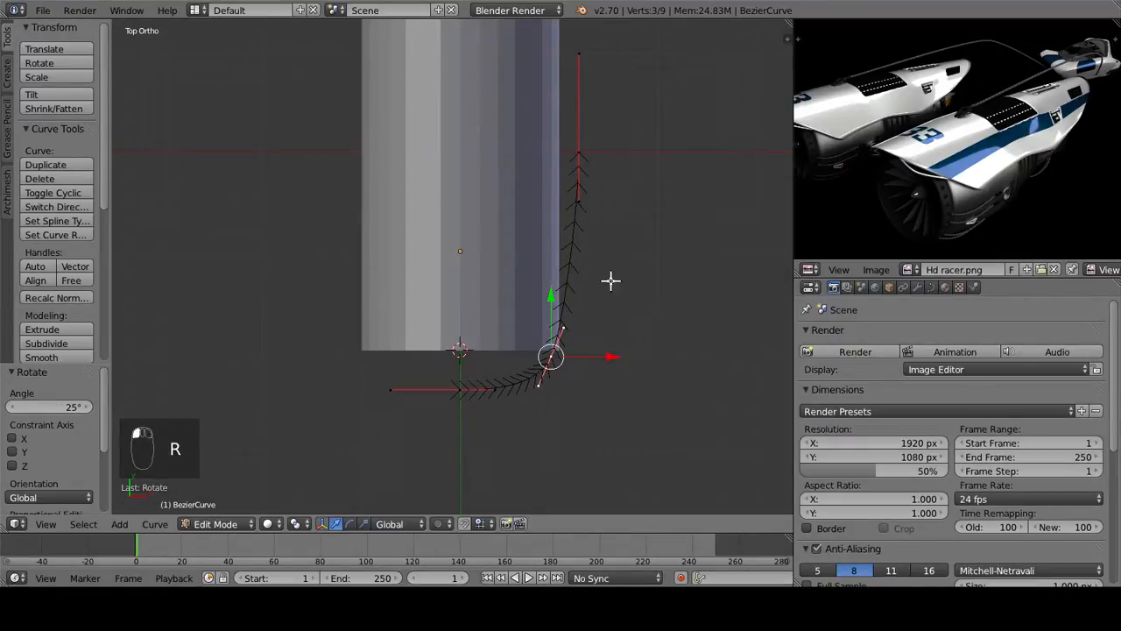
{"action": "scroll", "coordinate": [561, 345], "scroll_direction": "down", "scroll_amount": 4}
{"action": "middle_click_drag", "start_coordinate": [566, 243], "coordinate": [383, 333]}
{"action": "key", "text": "KP_7"}
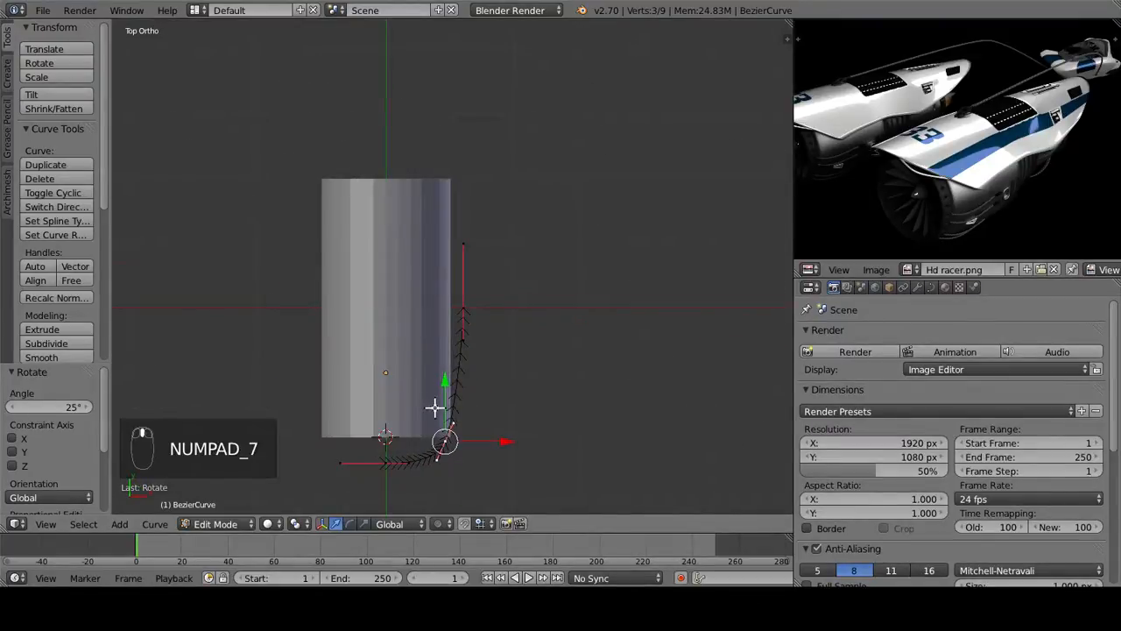
{"action": "key", "text": "Tab"}
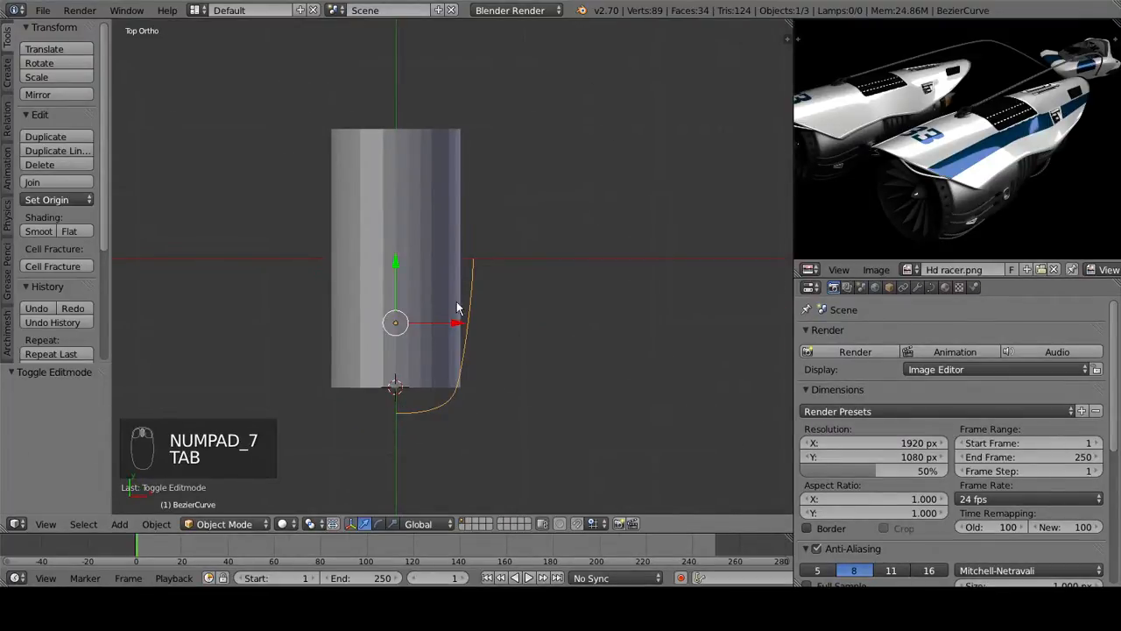
{"action": "key", "text": "Tab"}
{"action": "middle_click_drag", "start_coordinate": [467, 349], "coordinate": [480, 397], "text": "shift"}
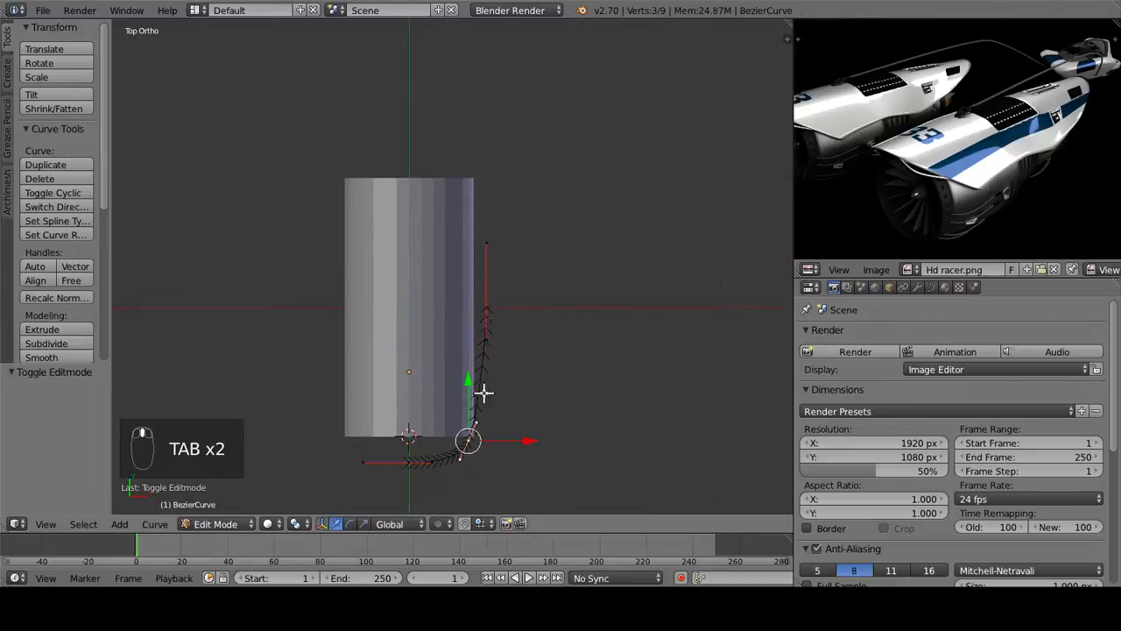
Step: Extrude the curve's rear end point 2.2 along Y and pull the new point back by -0.488 along Y
{"action": "right_click", "coordinate": [487, 307]}
{"action": "middle_click_drag", "start_coordinate": [500, 227], "coordinate": [498, 300], "text": "shift"}
{"action": "key", "text": "e"}
{"action": "key", "text": "y"}
{"action": "left_click", "coordinate": [495, 157]}
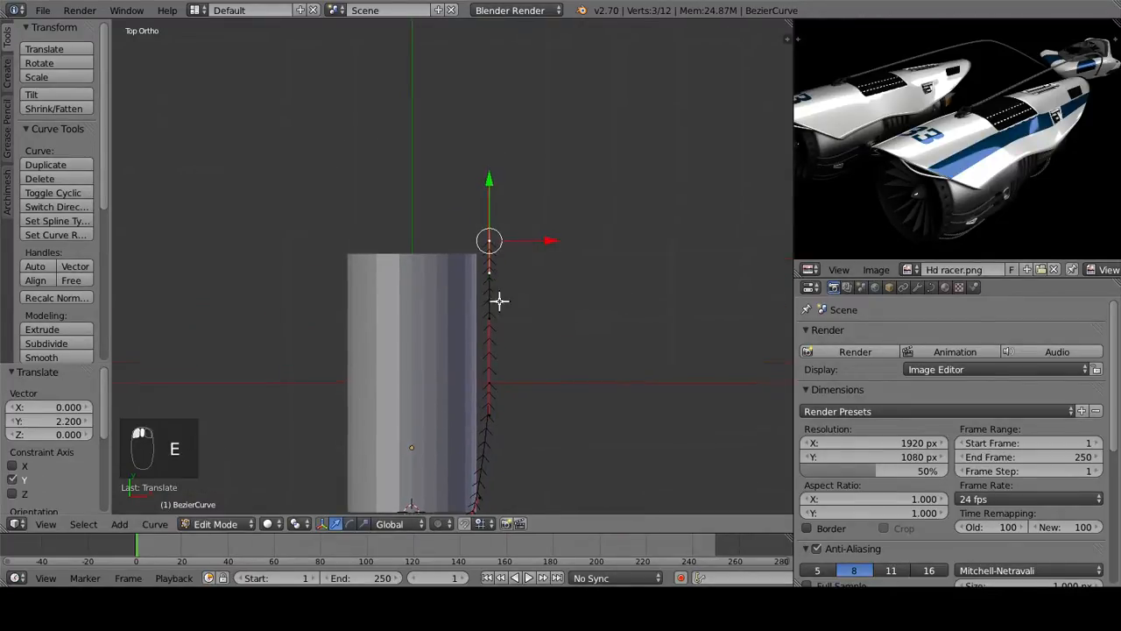
{"action": "left_click_drag", "start_coordinate": [489, 179], "coordinate": [487, 212]}
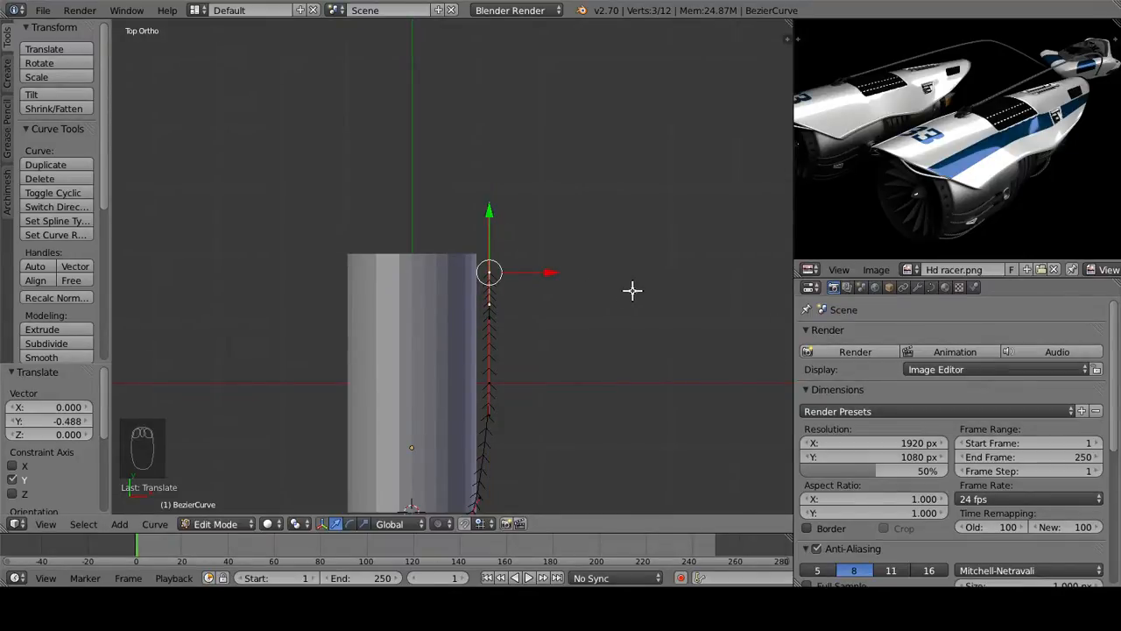
{"action": "key", "text": "e"}
{"action": "left_click", "coordinate": [520, 172]}
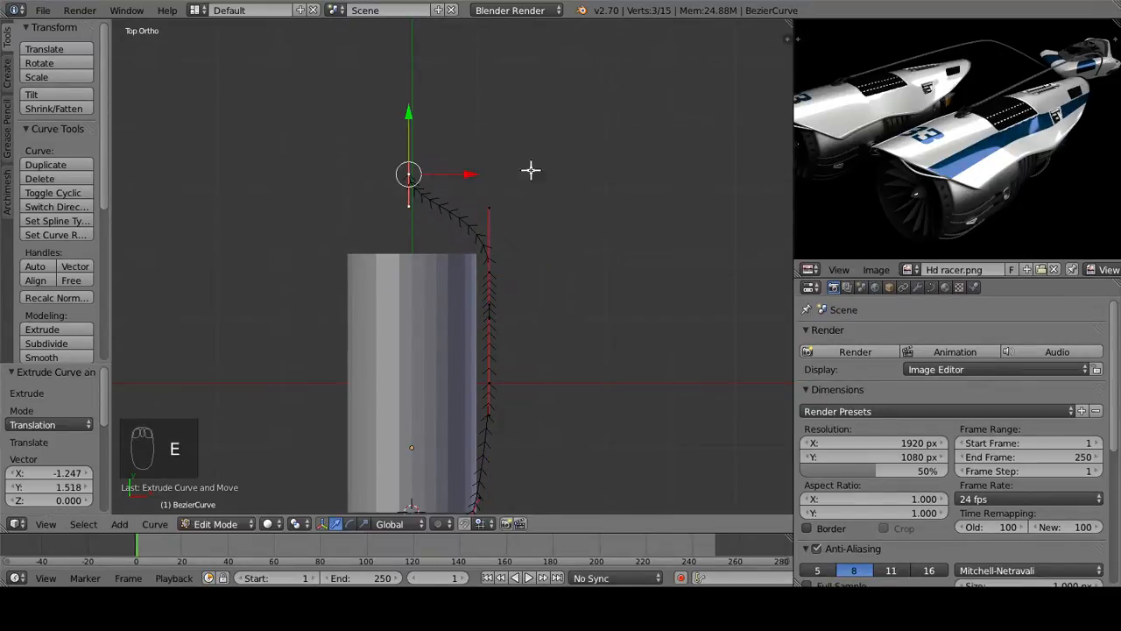
{"action": "key", "text": "ctrl+z"}
Step: Move the new rear end point -1.1 along X and 1.4 along Y, and rotate it by -25°
{"action": "key", "text": "g"}
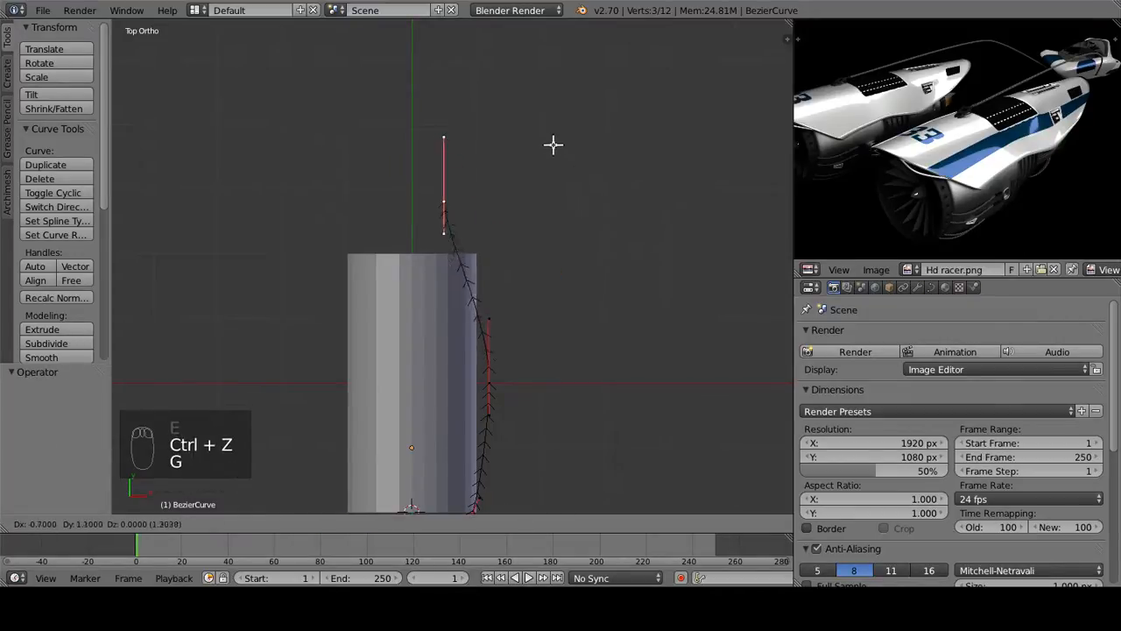
{"action": "left_click", "coordinate": [533, 125]}
{"action": "key", "text": "r"}
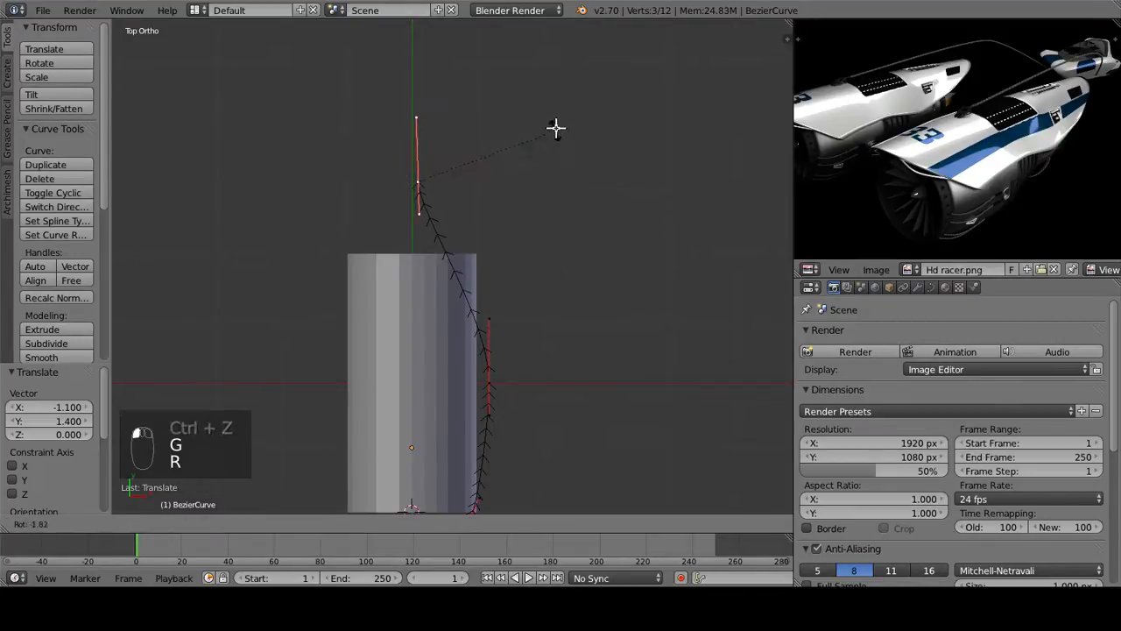
{"action": "left_click", "coordinate": [538, 63]}
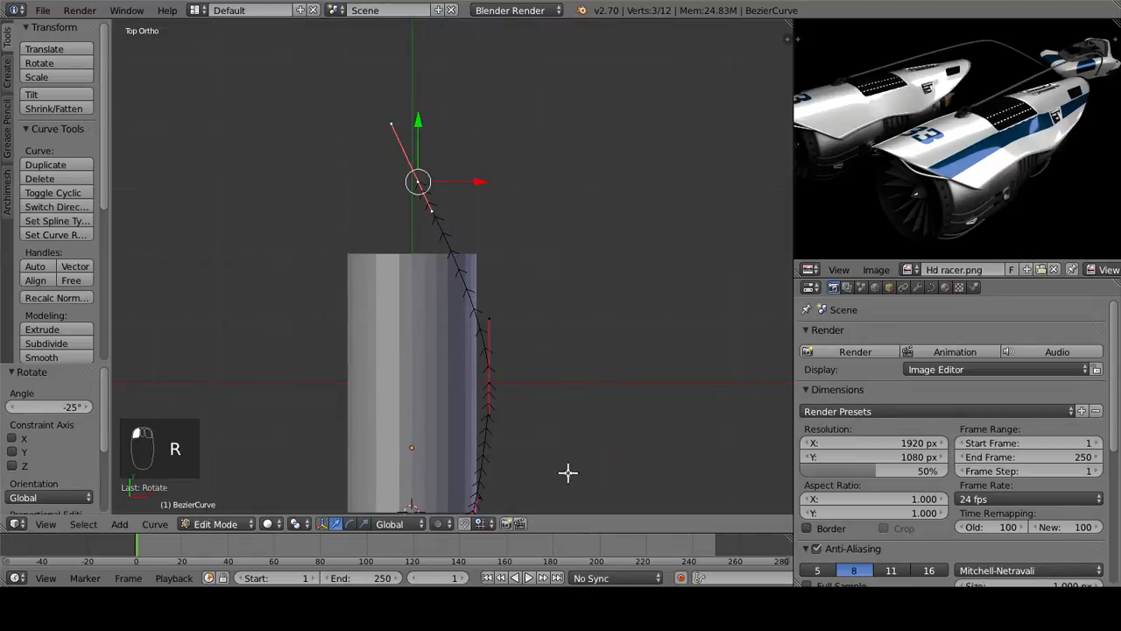
{"action": "middle_click_drag", "start_coordinate": [569, 470], "coordinate": [552, 423]}
{"action": "key", "text": "KP_7"}
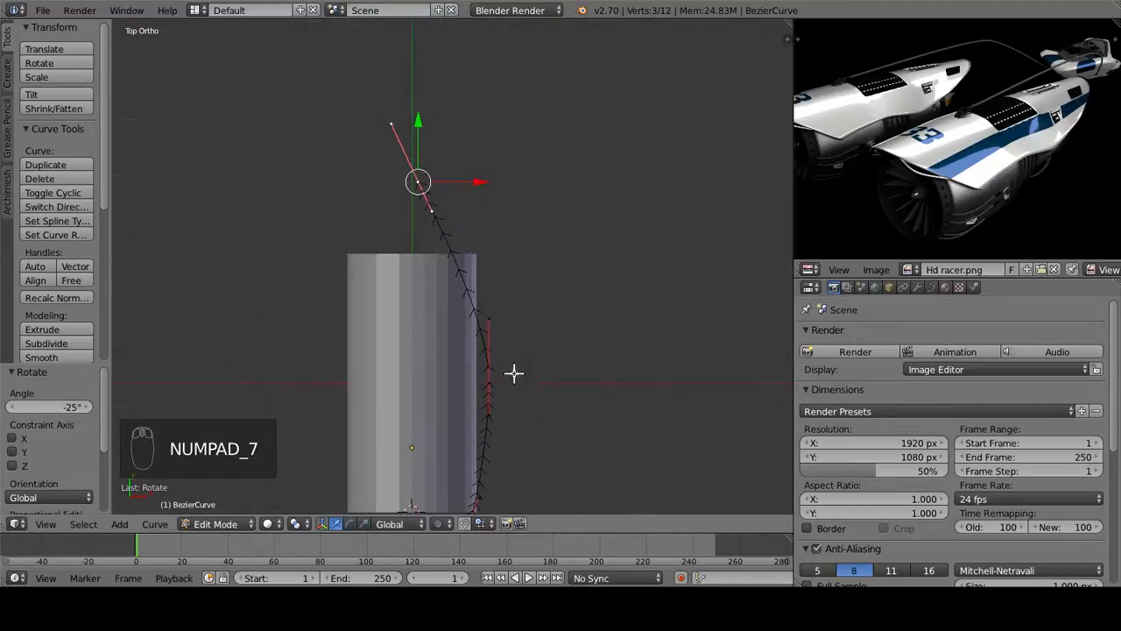
Step: Snap the 3D cursor to the curve's corner point at the cylinder's front edge
{"action": "middle_click_drag", "start_coordinate": [513, 338], "coordinate": [520, 216], "text": "shift"}
{"action": "scroll", "coordinate": [507, 407], "scroll_direction": "up", "scroll_amount": 2}
{"action": "right_click", "coordinate": [524, 246]}
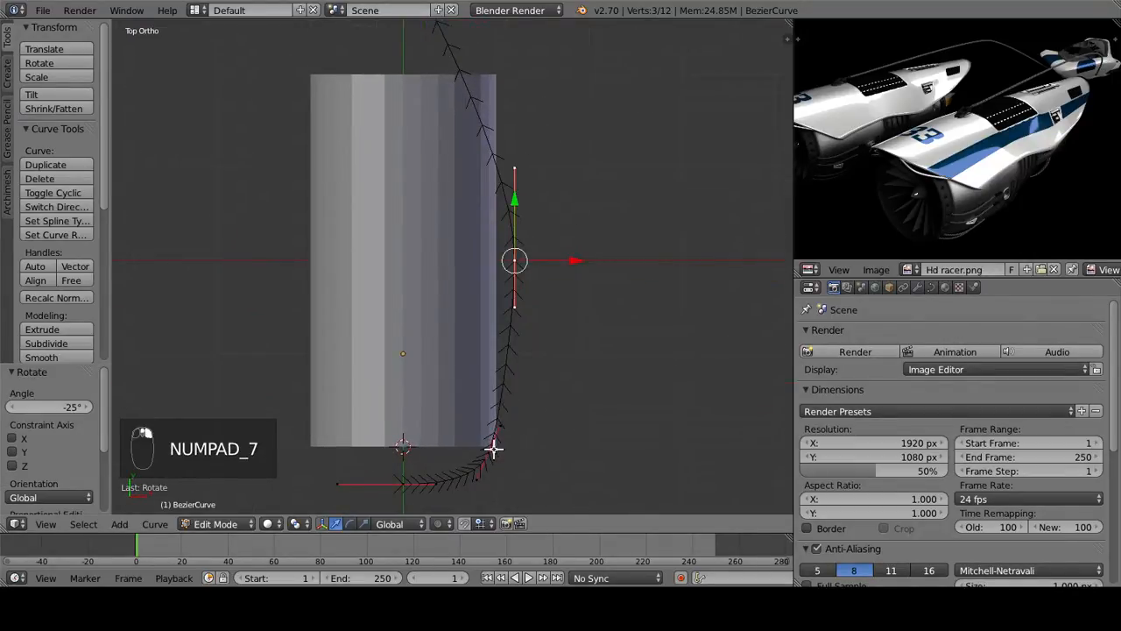
{"action": "right_click", "coordinate": [494, 455]}
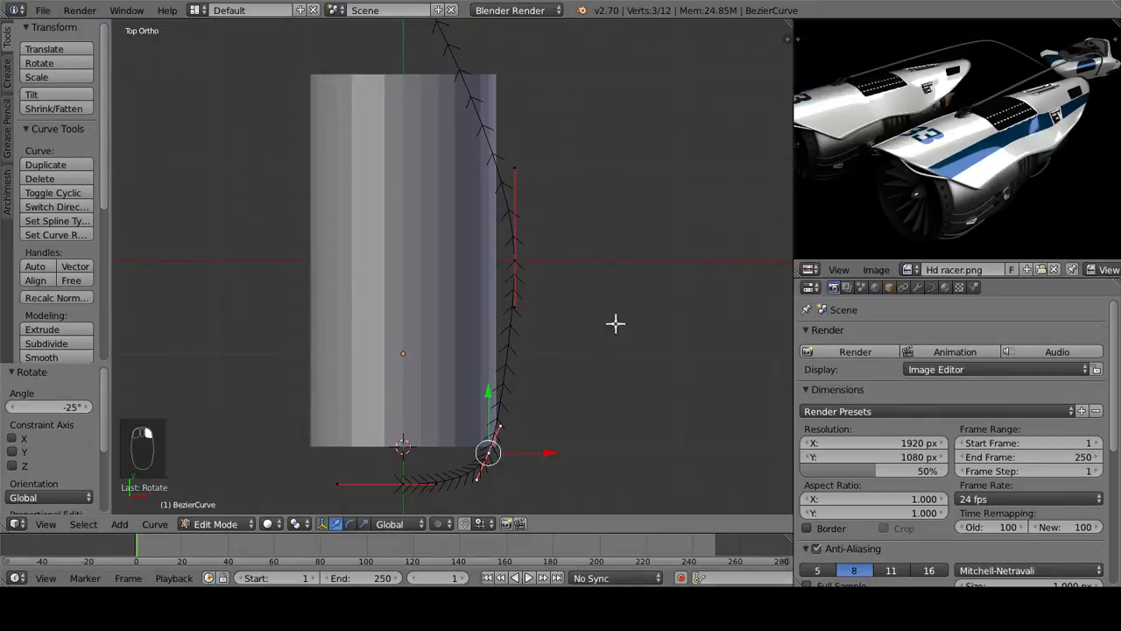
{"action": "key", "text": "shift+s"}
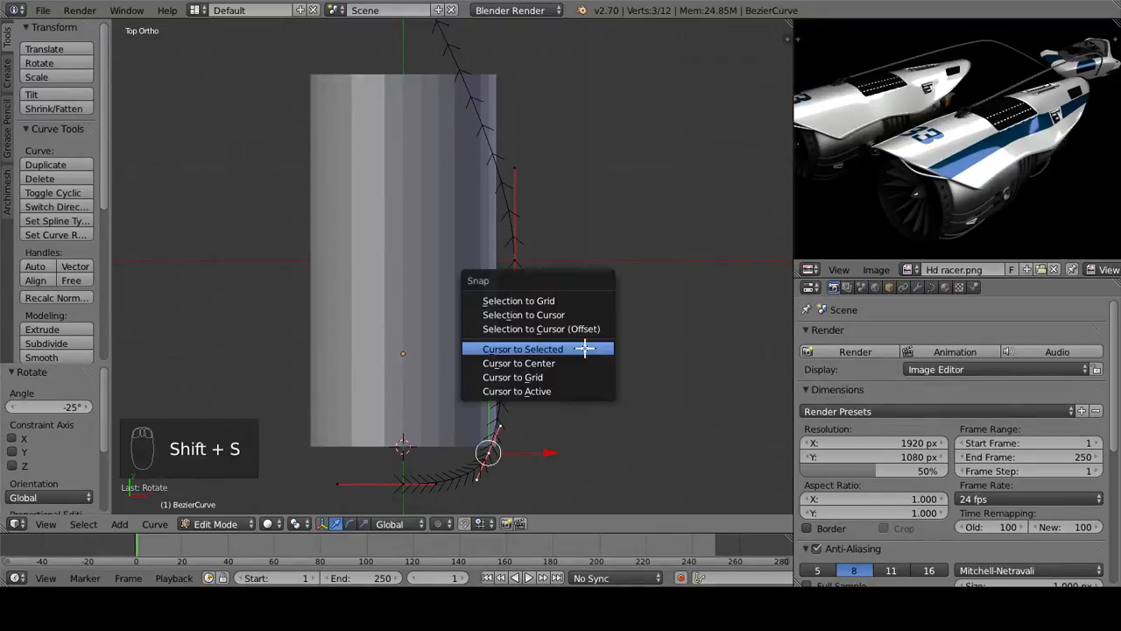
{"action": "left_click", "coordinate": [558, 351]}
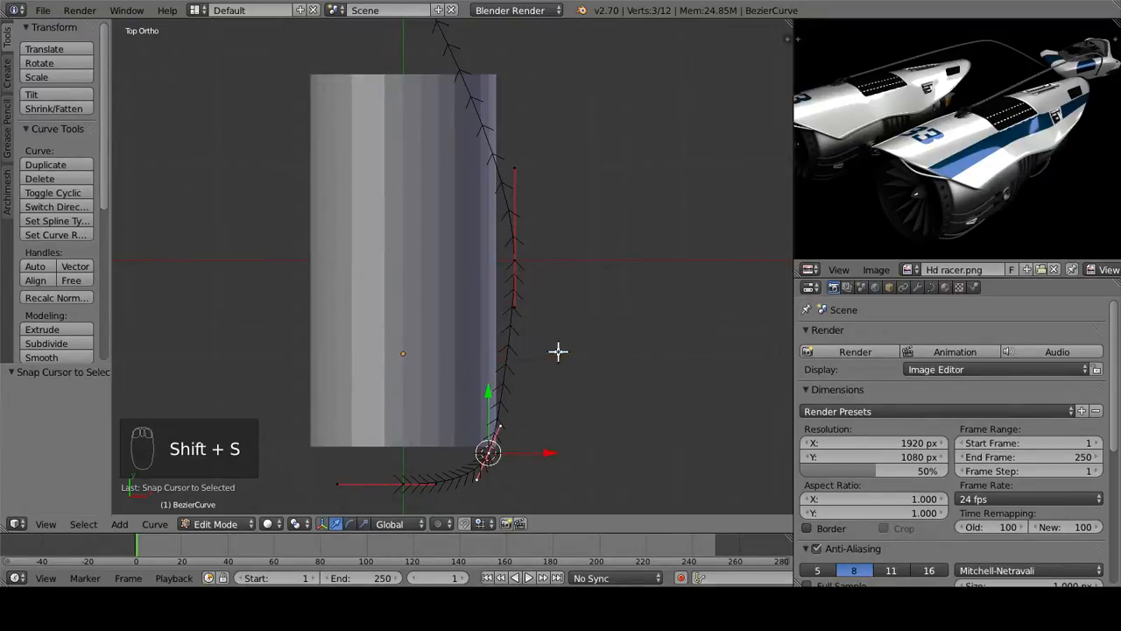
Step: Set the pivot to 3D Cursor and scale the curve's side point to 0 along X, aligning it with the corner point
{"action": "right_click", "coordinate": [514, 258]}
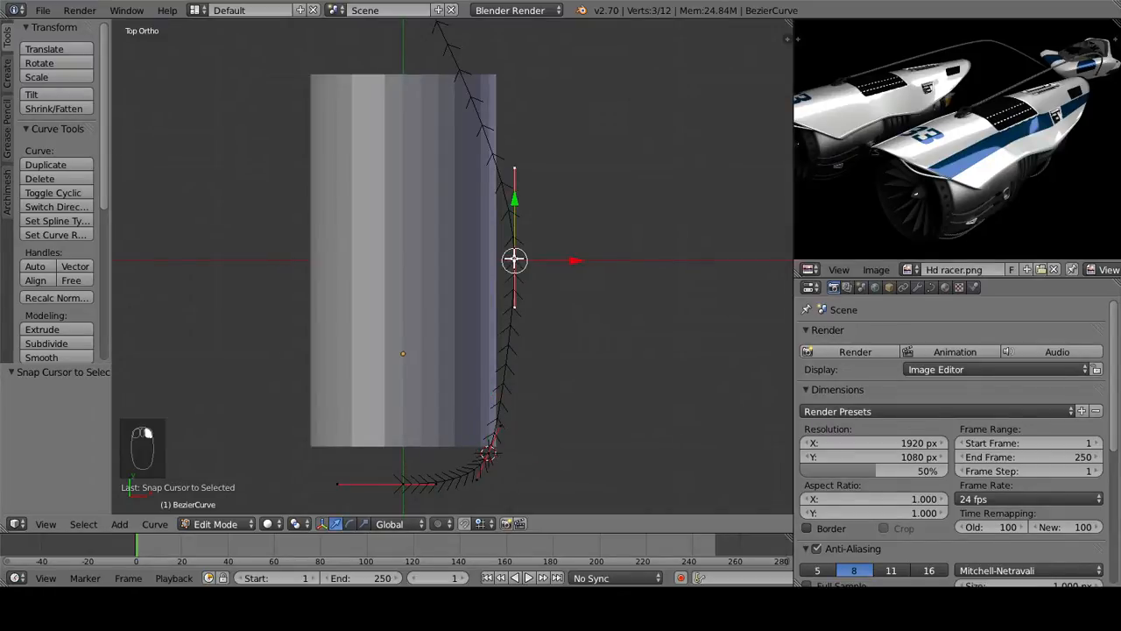
{"action": "left_click", "coordinate": [295, 524]}
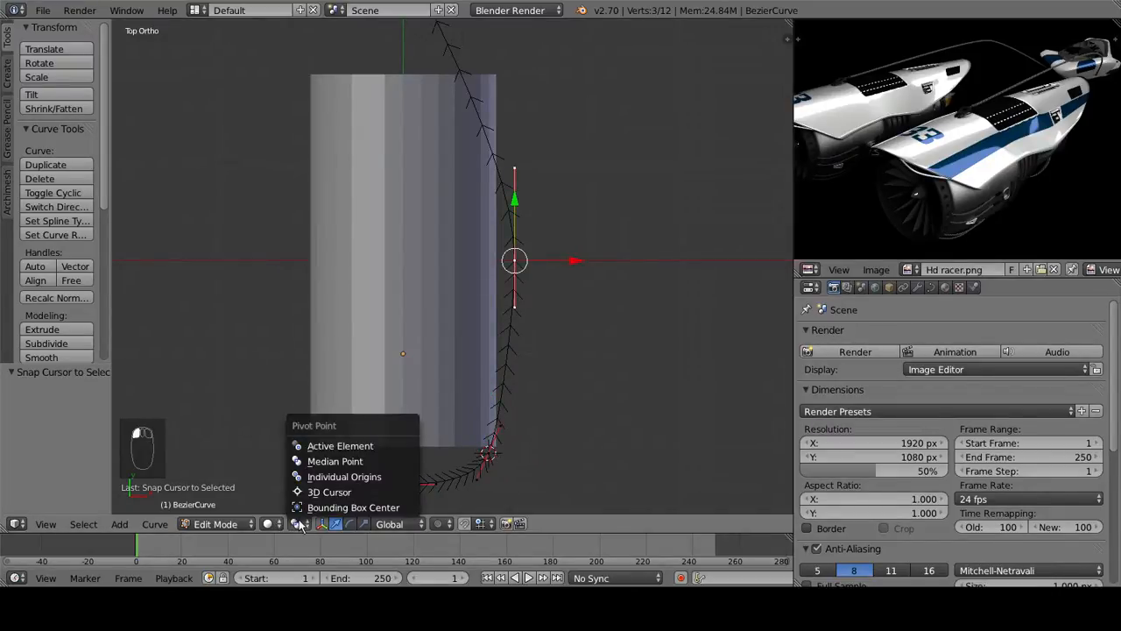
{"action": "left_click", "coordinate": [344, 493]}
{"action": "key", "text": "s"}
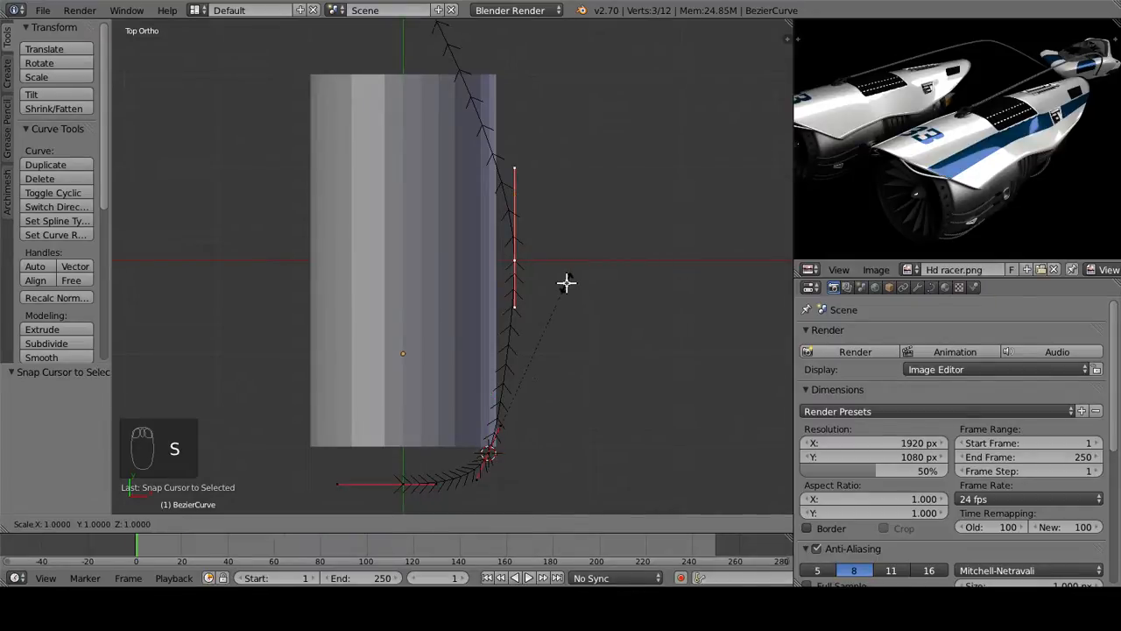
{"action": "key", "text": "x"}
{"action": "key", "text": "0"}
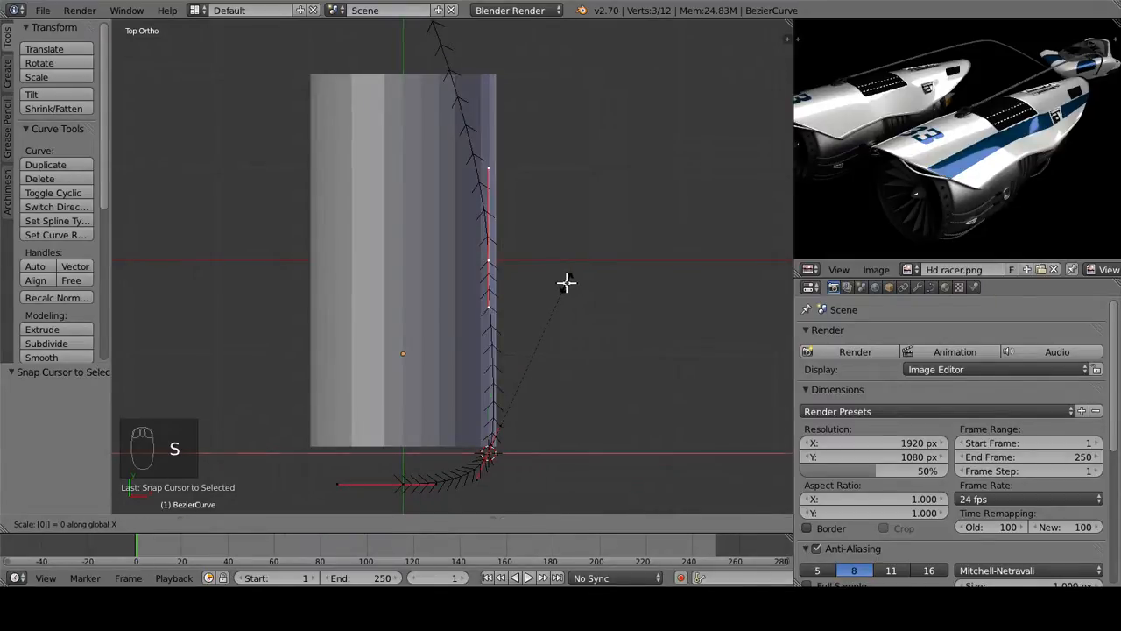
{"action": "left_click", "coordinate": [566, 281]}
{"action": "right_click", "coordinate": [497, 259]}
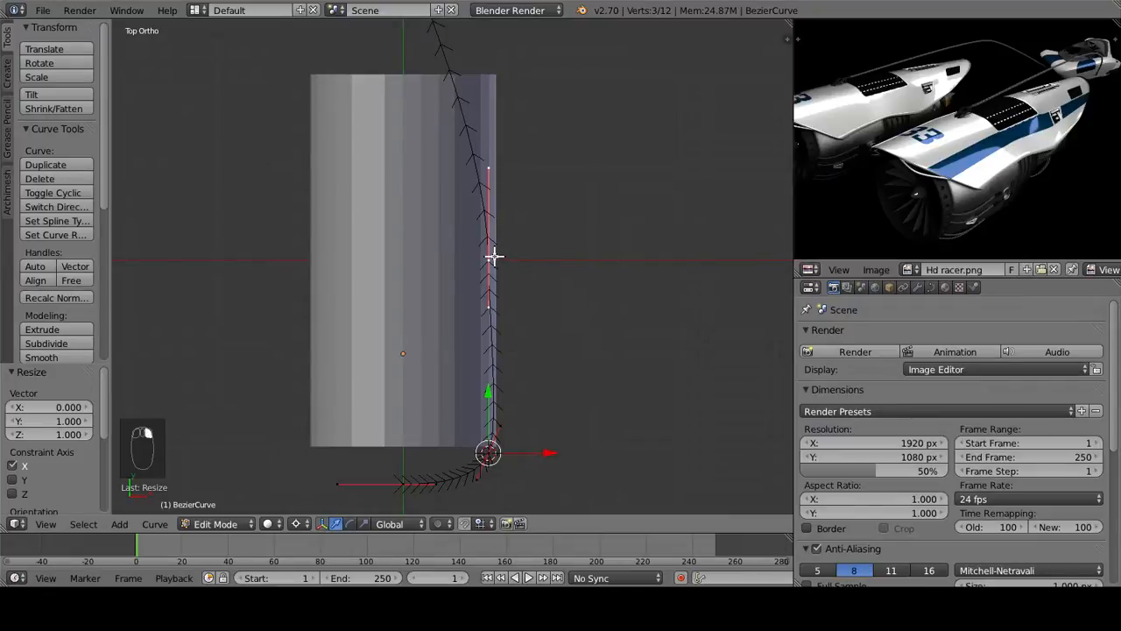
{"action": "middle_click_drag", "start_coordinate": [505, 250], "coordinate": [534, 322]}
{"action": "key", "text": "Tab"}
{"action": "key", "text": "Tab"}
{"action": "middle_click_drag", "start_coordinate": [630, 336], "coordinate": [555, 325]}
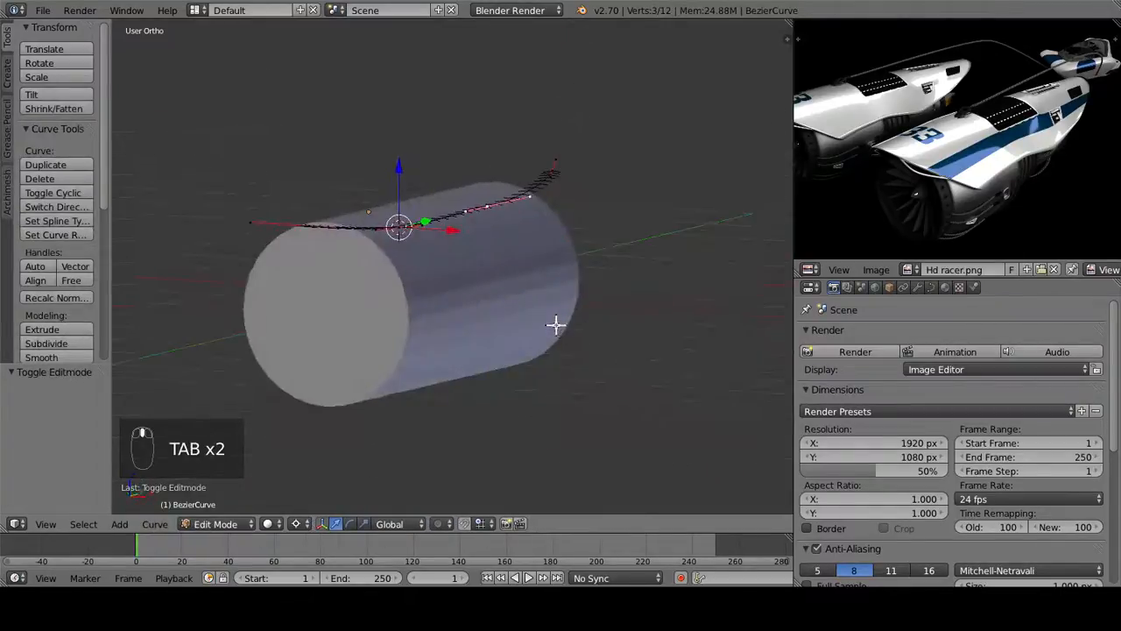
Step: Lower the curve's corner point and side point together along Z, down the side of the cylinder
{"action": "right_click", "coordinate": [391, 233]}
{"action": "key", "text": "KP_3"}
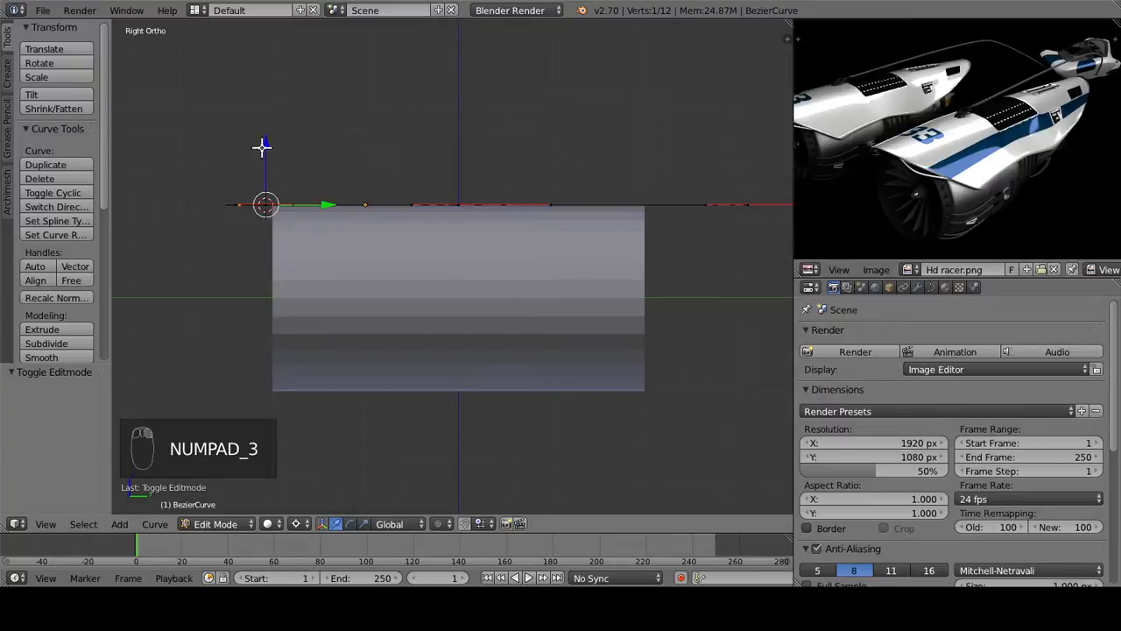
{"action": "right_click", "coordinate": [449, 195], "text": "shift"}
{"action": "left_click_drag", "start_coordinate": [265, 156], "coordinate": [269, 217]}
{"action": "key", "text": "ctrl+z"}
{"action": "middle_click_drag", "start_coordinate": [338, 251], "coordinate": [503, 265]}
Step: Move the lowered corner and side points 0.078 along X, away from the cylinder
{"action": "left_click_drag", "start_coordinate": [552, 234], "coordinate": [559, 245]}
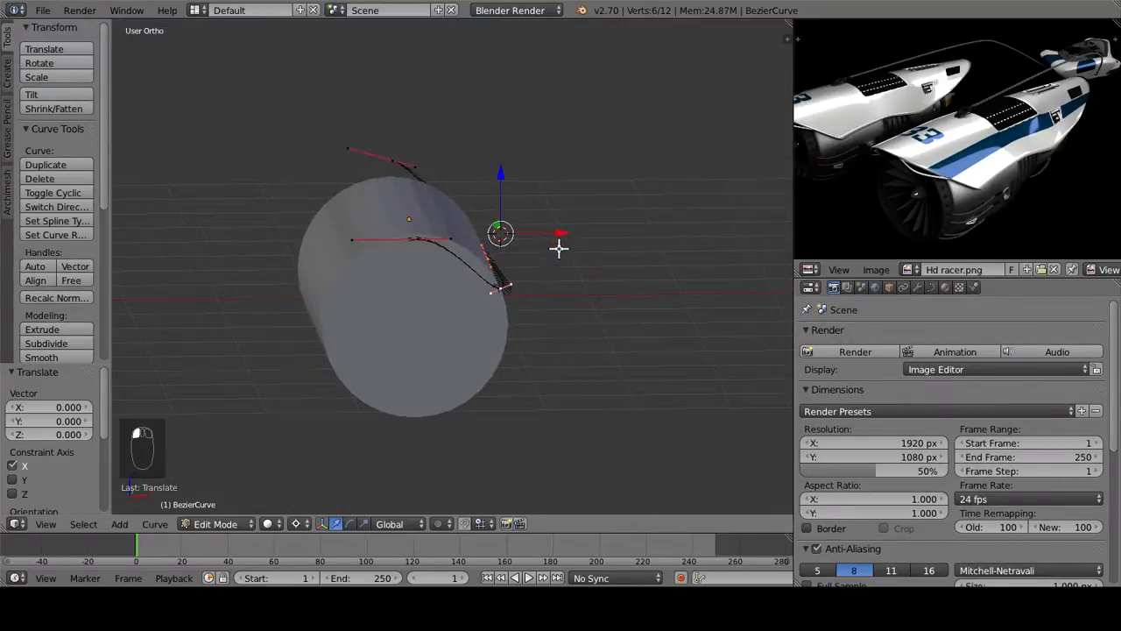
{"action": "middle_click_drag", "start_coordinate": [558, 245], "coordinate": [511, 311]}
{"action": "left_click_drag", "start_coordinate": [511, 310], "coordinate": [510, 313]}
{"action": "middle_click_drag", "start_coordinate": [511, 313], "coordinate": [503, 343]}
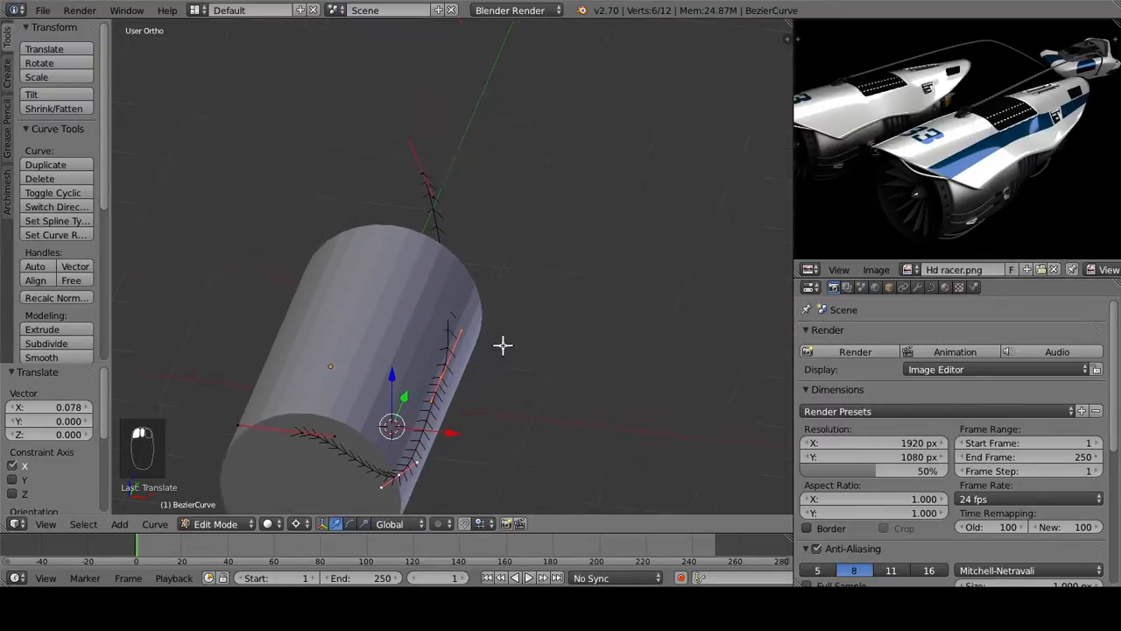
{"action": "right_click", "coordinate": [415, 166]}
{"action": "key", "text": "KP_7"}
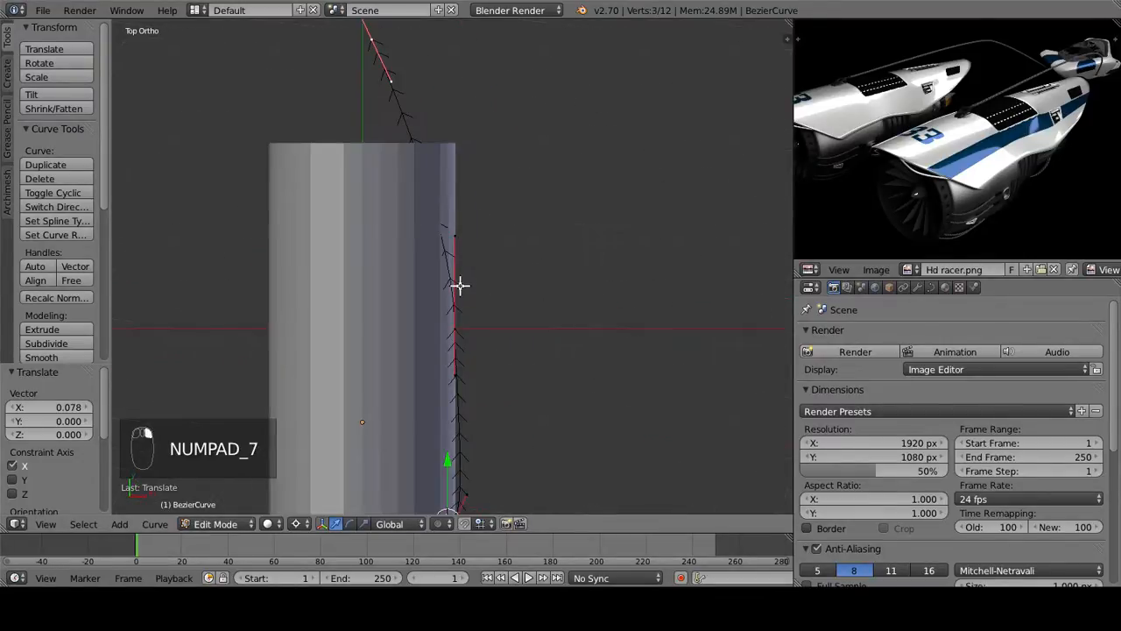
{"action": "right_click", "coordinate": [454, 329]}
{"action": "middle_click_drag", "start_coordinate": [471, 310], "coordinate": [477, 397], "text": "shift"}
{"action": "right_click", "coordinate": [383, 130], "text": "shift"}
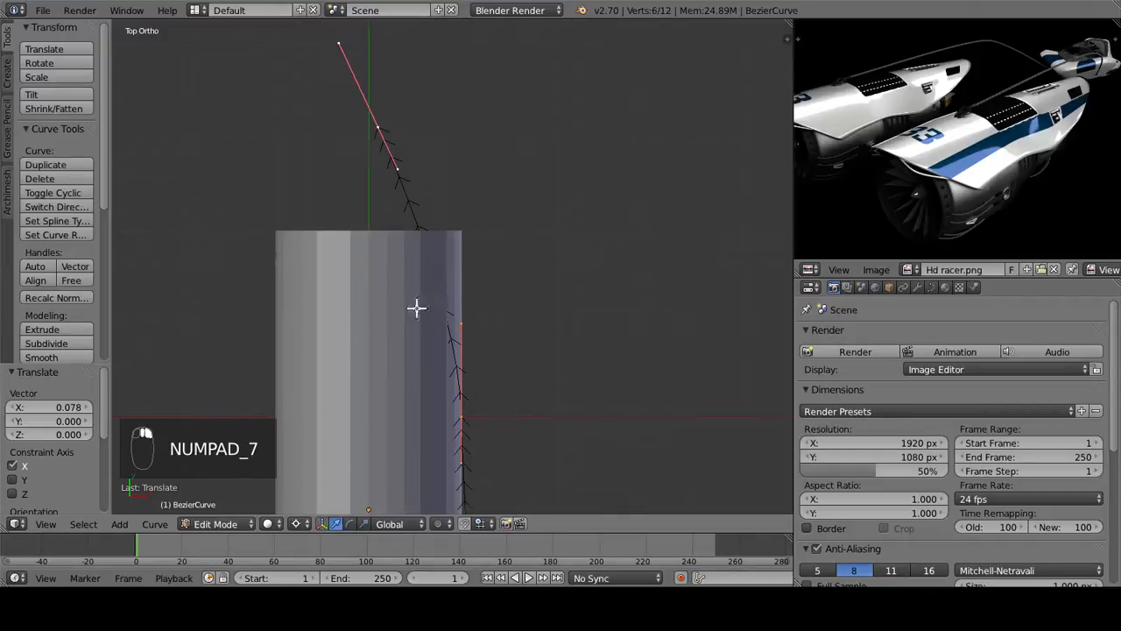
Step: Set the pivot to Median Point and move the curve's rear end point 0.392 along X
{"action": "middle_click_drag", "start_coordinate": [415, 308], "coordinate": [127, 183]}
{"action": "middle_click_drag", "start_coordinate": [450, 283], "coordinate": [421, 336]}
{"action": "right_click", "coordinate": [523, 356]}
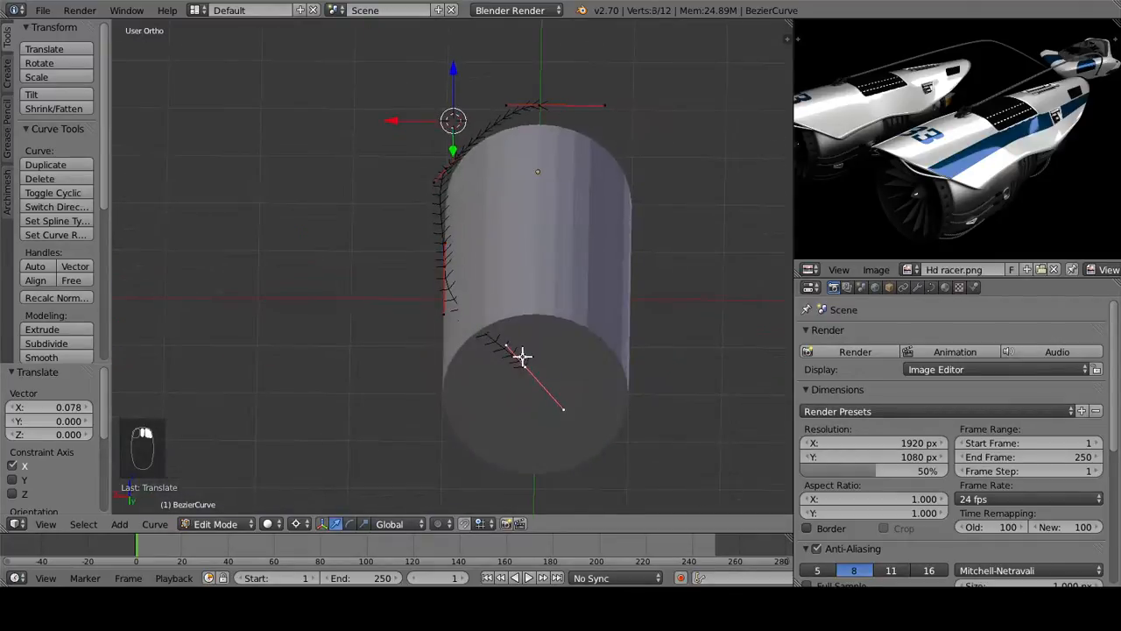
{"action": "left_click_drag", "start_coordinate": [420, 117], "coordinate": [406, 114]}
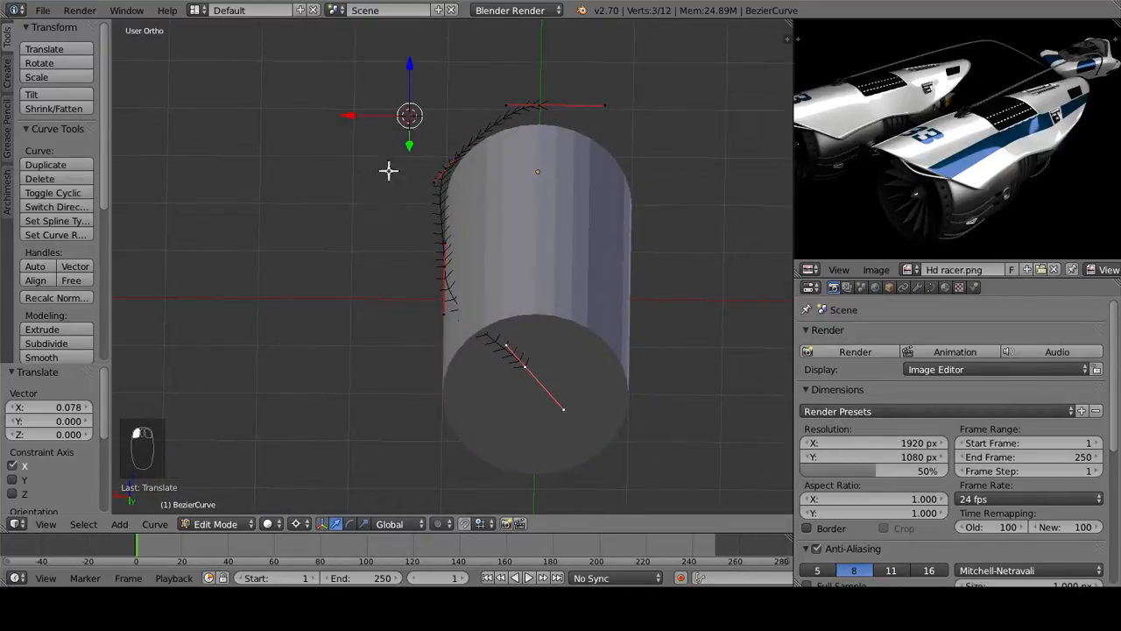
{"action": "left_click", "coordinate": [296, 526]}
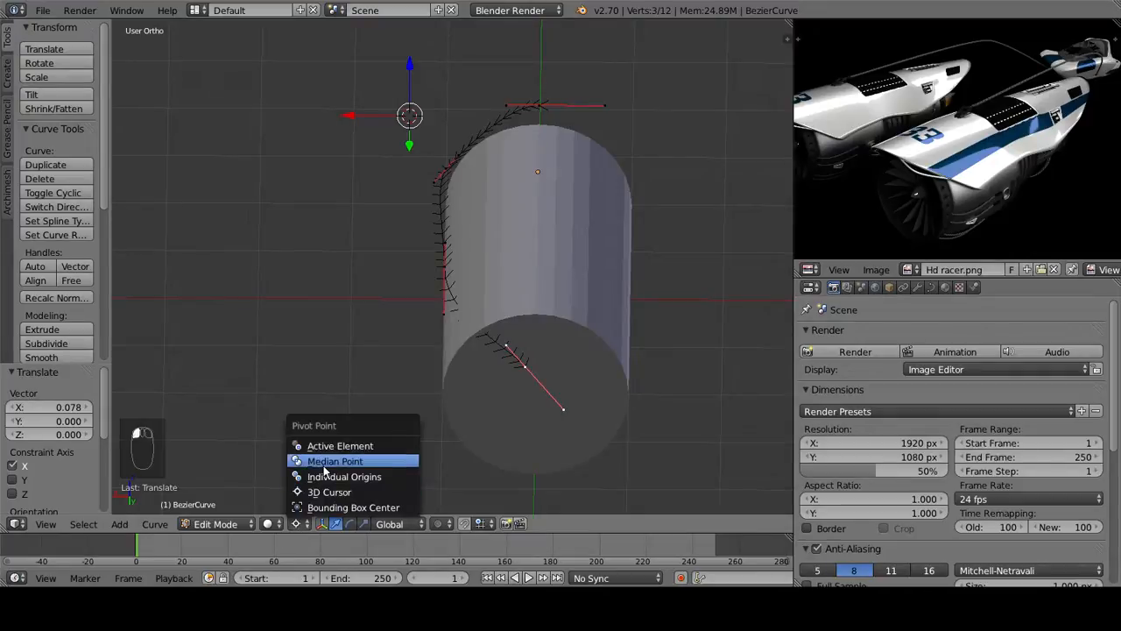
{"action": "left_click", "coordinate": [325, 467]}
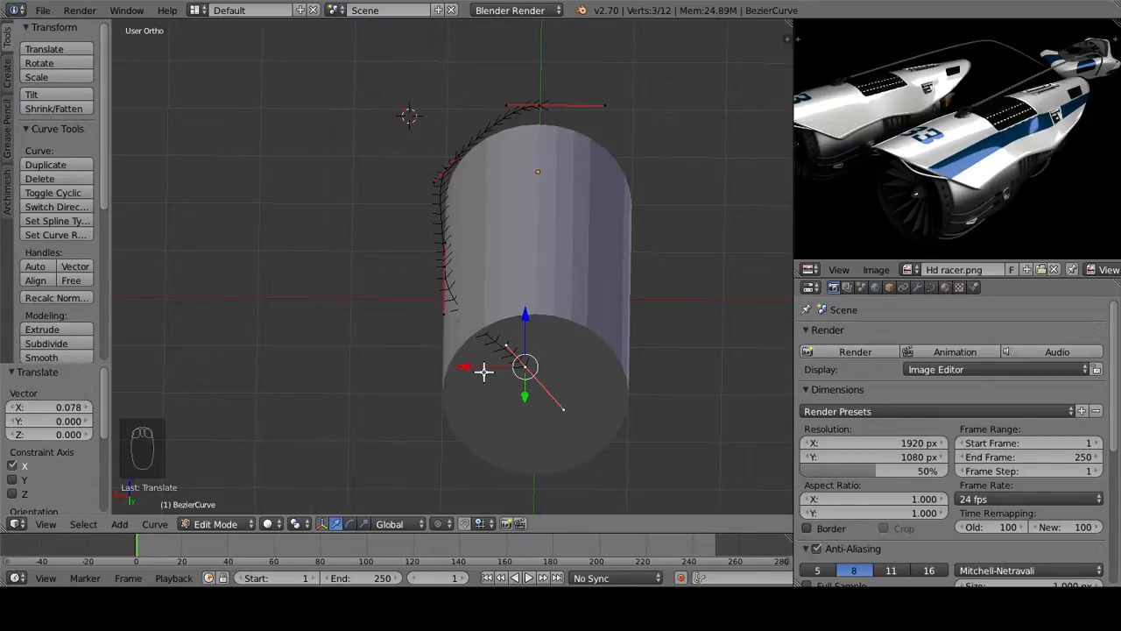
{"action": "left_click_drag", "start_coordinate": [484, 372], "coordinate": [441, 368]}
{"action": "middle_click_drag", "start_coordinate": [440, 368], "coordinate": [700, 462]}
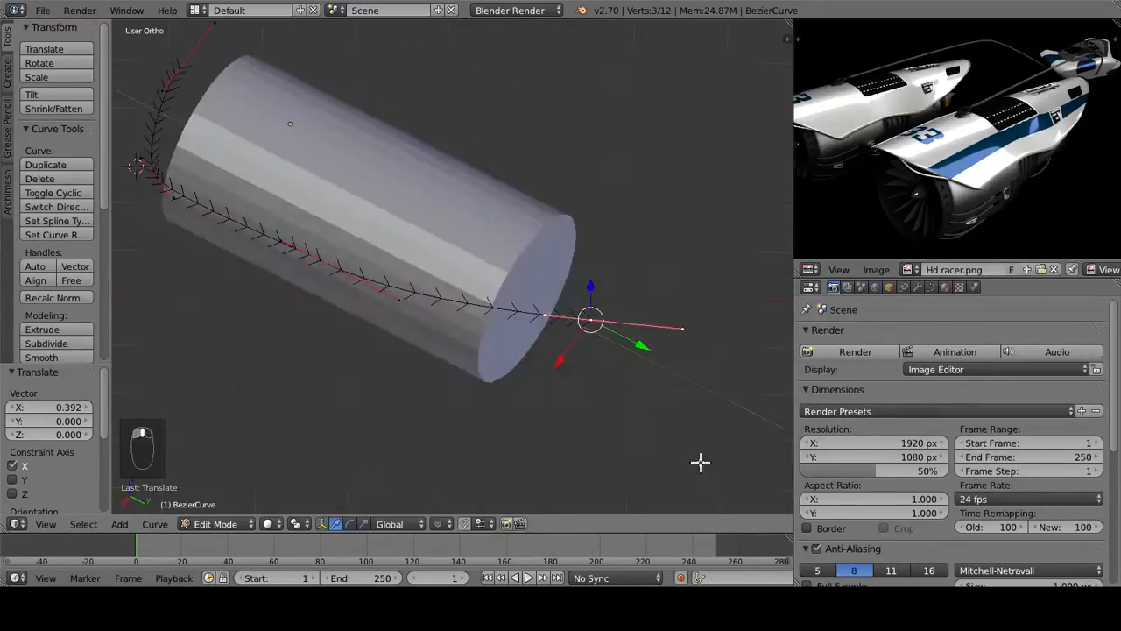
Step: Subdivide the curve segment between the side point and the rear end point with 1 cut
{"action": "key", "text": "KP_7"}
{"action": "middle_click_drag", "start_coordinate": [533, 168], "coordinate": [589, 372], "text": "shift"}
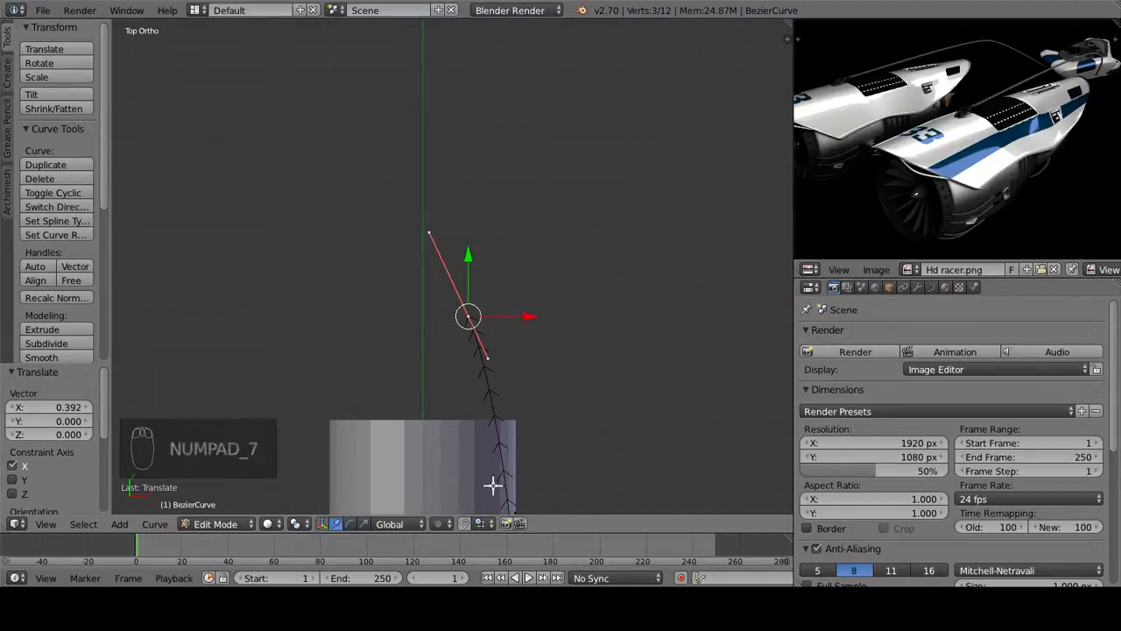
{"action": "scroll", "coordinate": [493, 485], "scroll_direction": "down", "scroll_amount": 1}
{"action": "middle_click_drag", "start_coordinate": [477, 375], "coordinate": [481, 250], "text": "shift"}
{"action": "right_click", "coordinate": [507, 426], "text": "shift"}
{"action": "key", "text": "w"}
{"action": "left_click", "coordinate": [496, 388]}
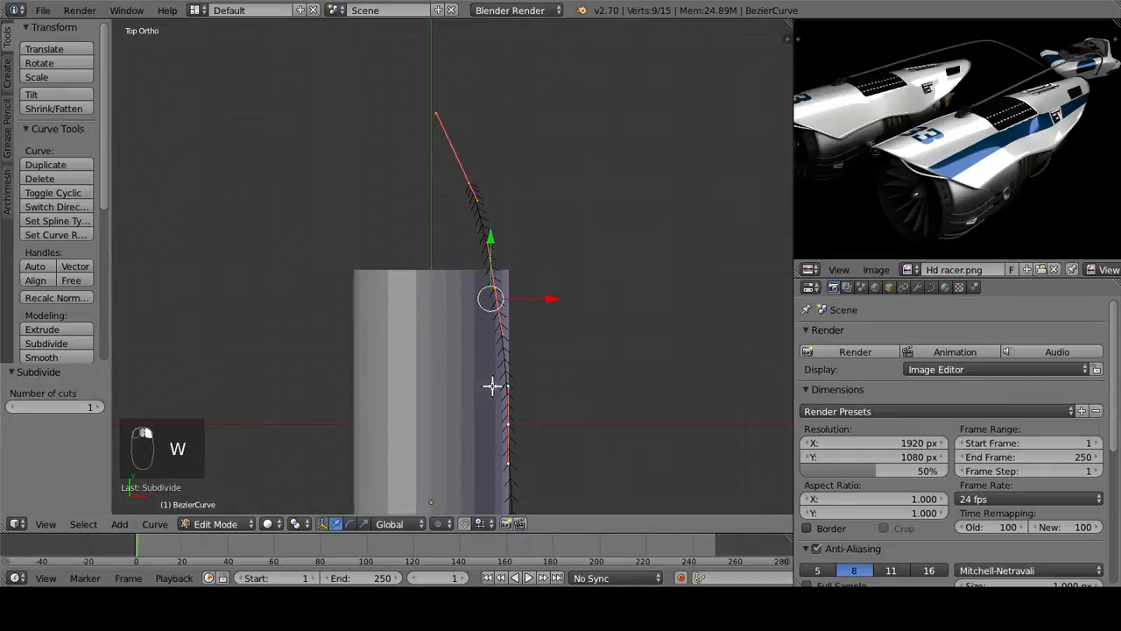
Step: Move the curve's rear end point -0.452 along X and 0.244 along Y, toward the centre axis
{"action": "middle_click_drag", "start_coordinate": [539, 303], "coordinate": [543, 395], "text": "shift"}
{"action": "right_click", "coordinate": [453, 227]}
{"action": "right_click", "coordinate": [463, 244]}
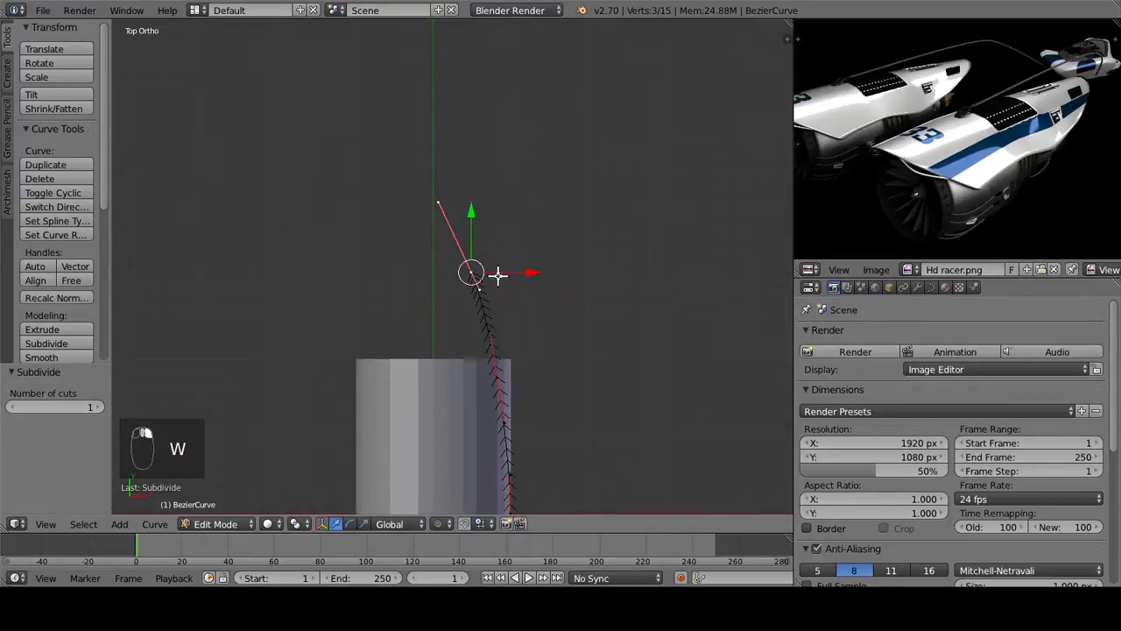
{"action": "key", "text": "g"}
{"action": "left_click", "coordinate": [443, 234]}
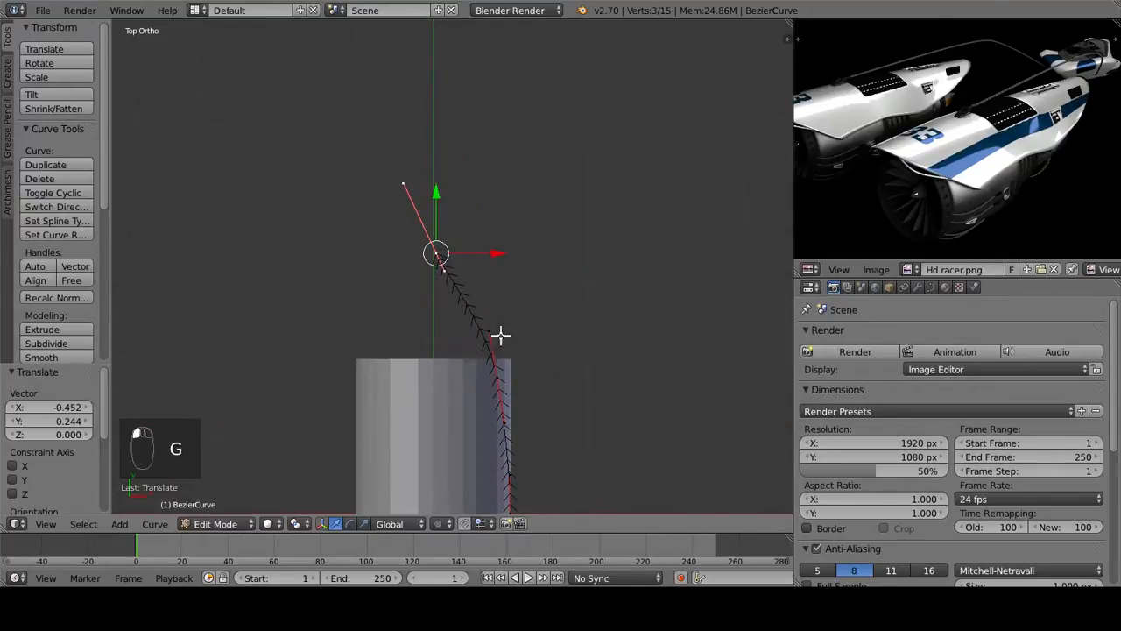
Step: Subdivide the curve segment between the front end point and the front corner point with 1 cut
{"action": "key", "text": "Tab"}
{"action": "middle_click_drag", "start_coordinate": [499, 335], "coordinate": [538, 332]}
{"action": "middle_click_drag", "start_coordinate": [620, 313], "coordinate": [558, 387]}
{"action": "key", "text": "KP_1"}
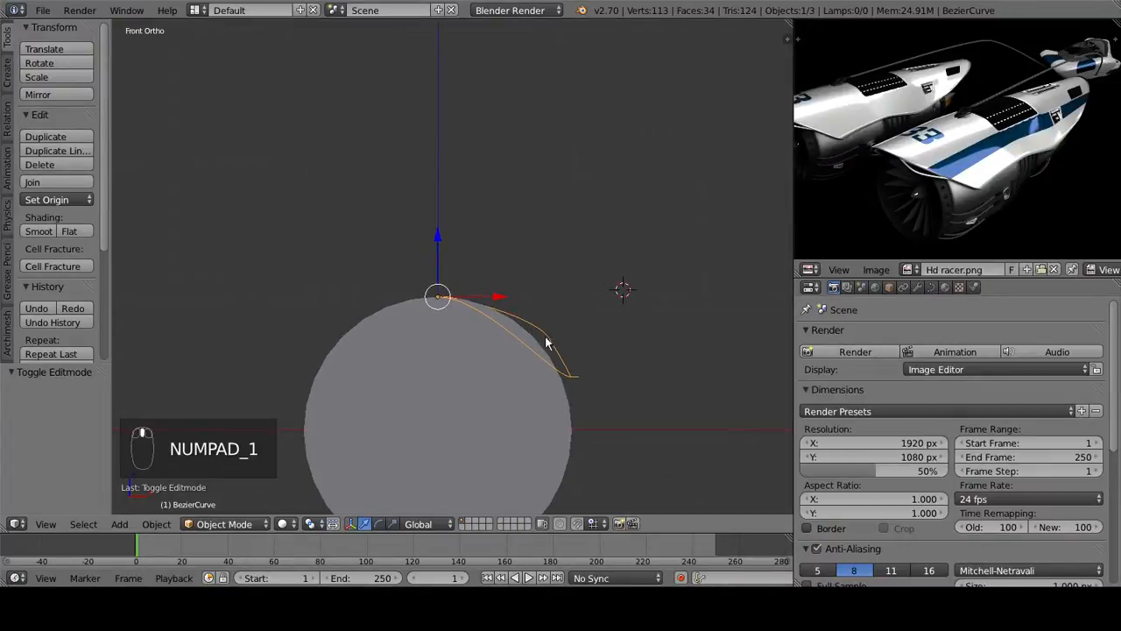
{"action": "middle_click_drag", "start_coordinate": [554, 377], "coordinate": [523, 249]}
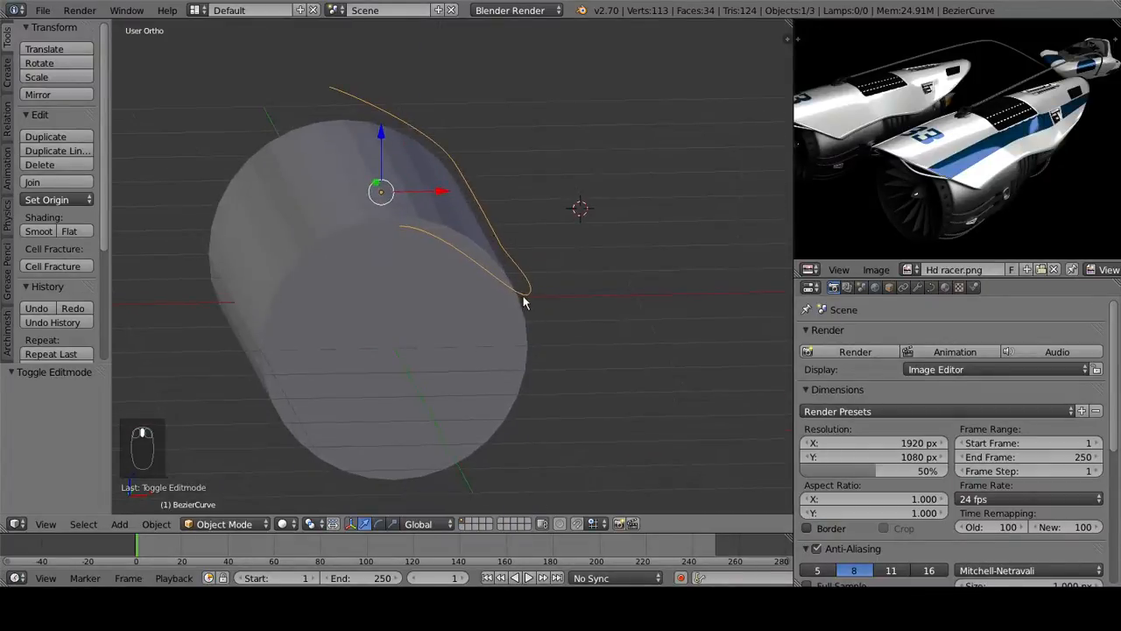
{"action": "middle_click_drag", "start_coordinate": [397, 200], "coordinate": [383, 170]}
{"action": "key", "text": "Tab"}
{"action": "right_click", "coordinate": [383, 170]}
{"action": "right_click", "coordinate": [497, 269], "text": "shift"}
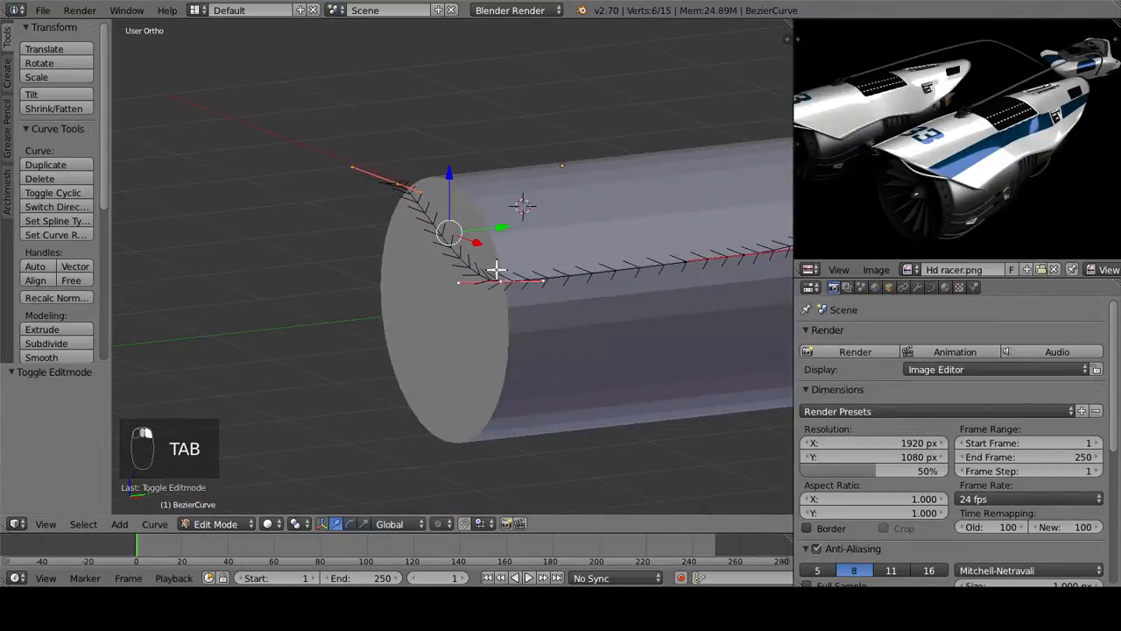
{"action": "key", "text": "w"}
{"action": "left_click", "coordinate": [496, 269]}
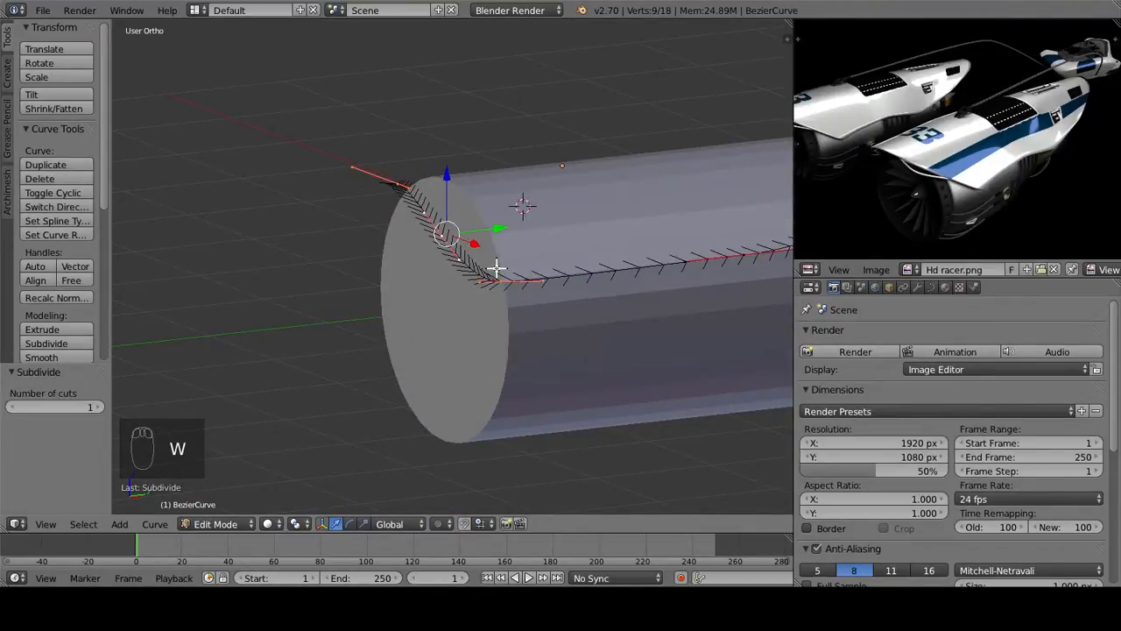
Step: In front view, move the new middle control point 0.052 along X and 0.115 along Z to follow the cylinder's rim
{"action": "key", "text": "KP_3"}
{"action": "key", "text": "KP_1"}
{"action": "right_click", "coordinate": [297, 270]}
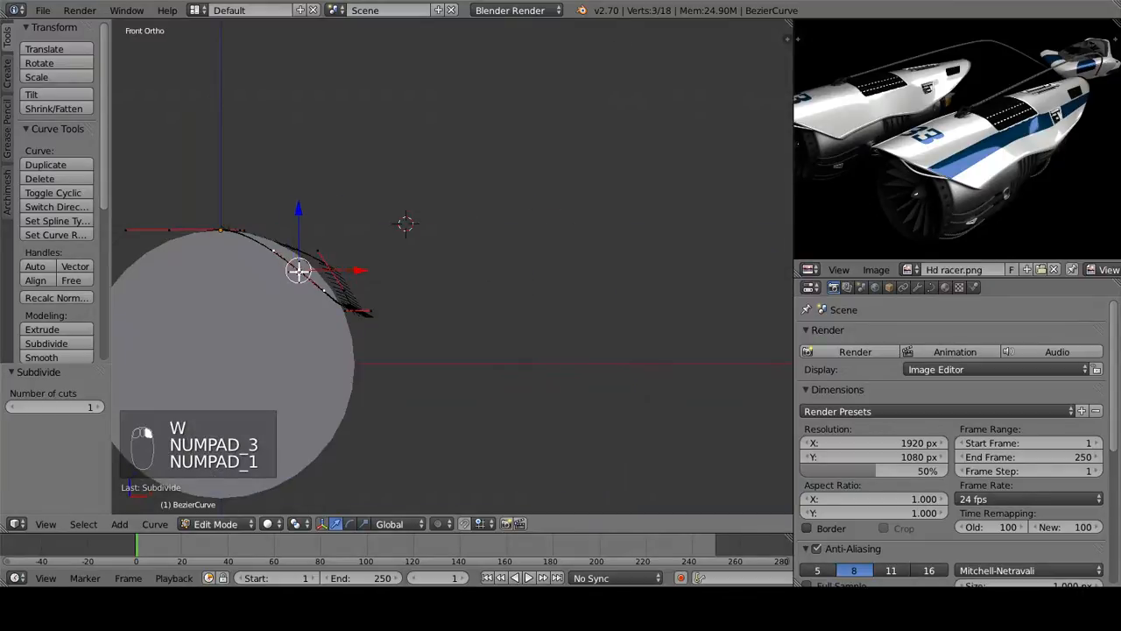
{"action": "key", "text": "g"}
{"action": "left_click", "coordinate": [313, 261]}
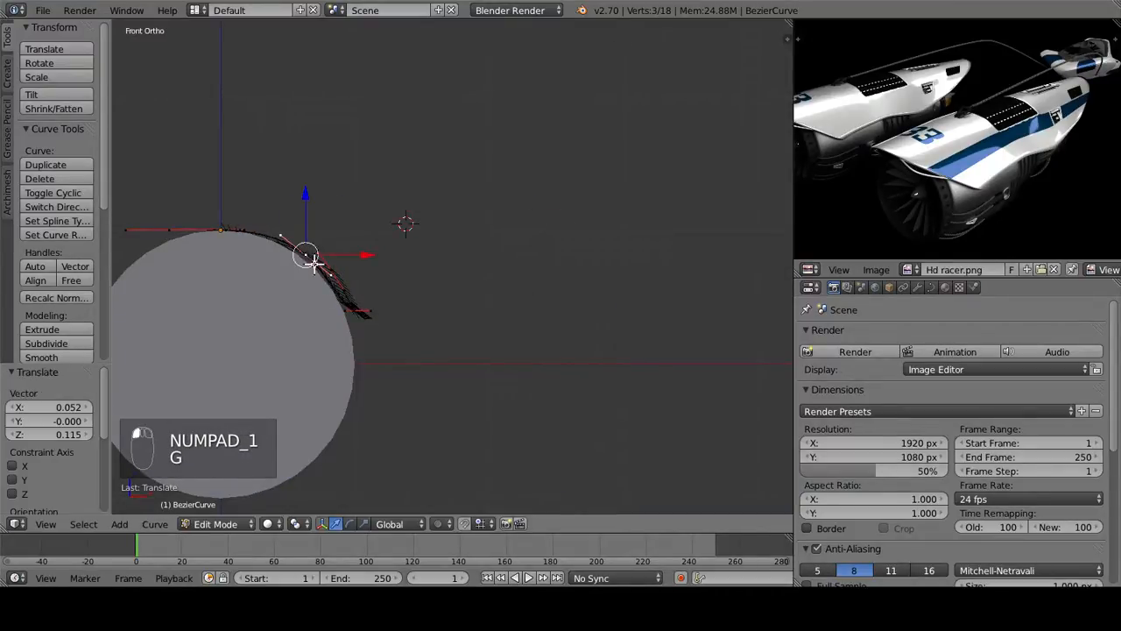
Step: In top view, move the curve's side control point 0.078 along X, away from the cylinder
{"action": "right_click", "coordinate": [357, 307]}
{"action": "middle_click_drag", "start_coordinate": [357, 308], "coordinate": [375, 378]}
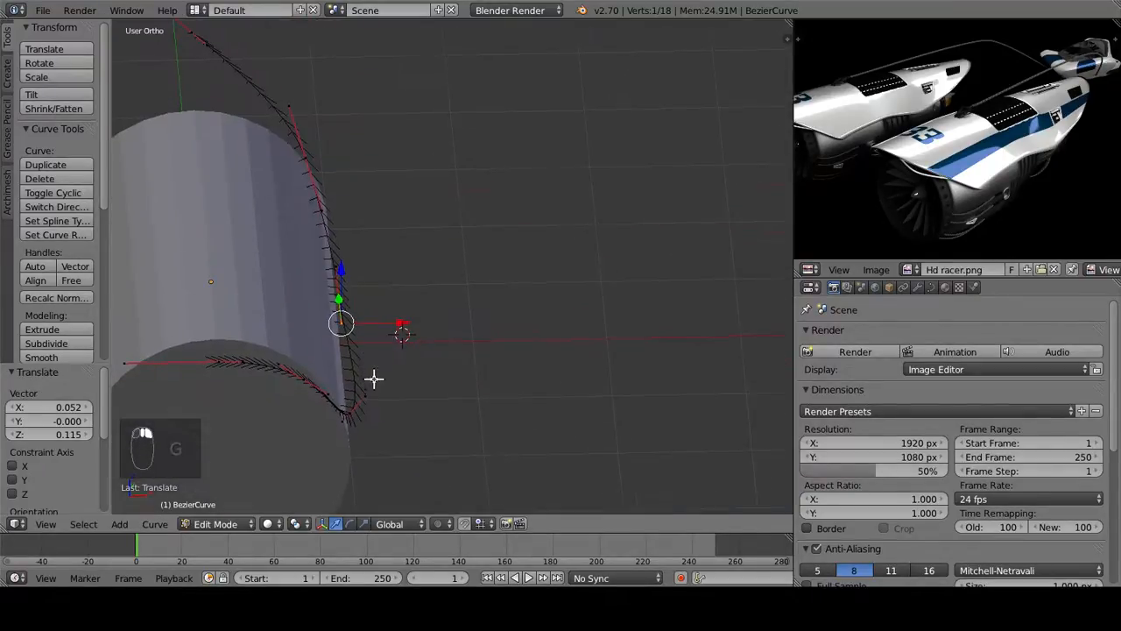
{"action": "right_click", "coordinate": [358, 300]}
{"action": "key", "text": "KP_7"}
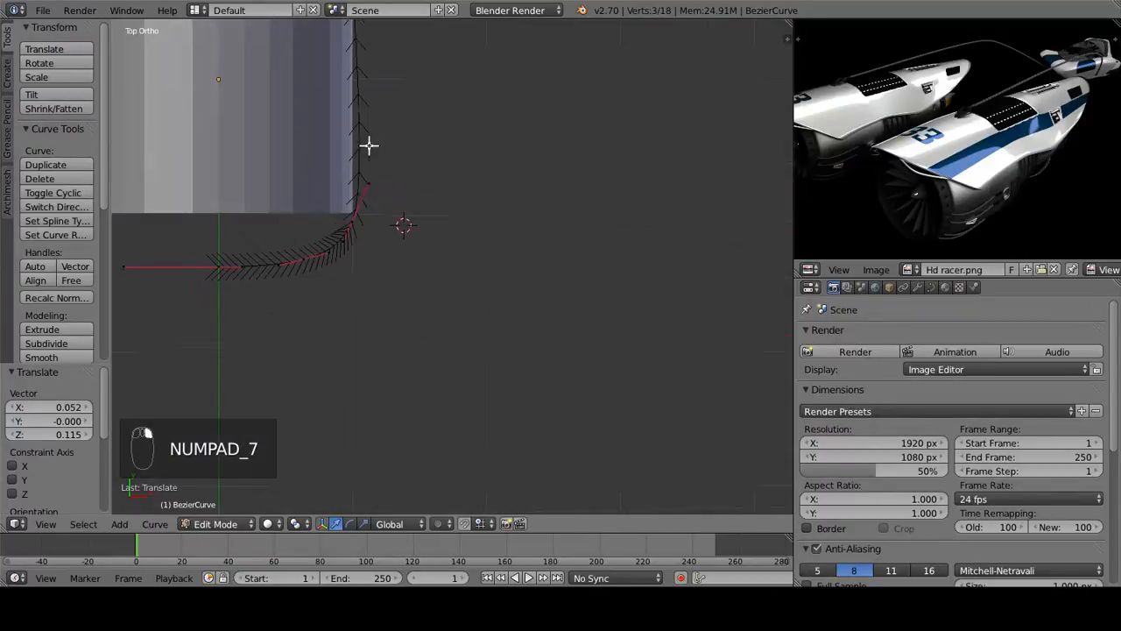
{"action": "middle_click_drag", "start_coordinate": [382, 264], "coordinate": [385, 440], "text": "shift"}
{"action": "left_click_drag", "start_coordinate": [404, 127], "coordinate": [416, 124]}
{"action": "middle_click_drag", "start_coordinate": [416, 123], "coordinate": [440, 349], "text": "shift"}
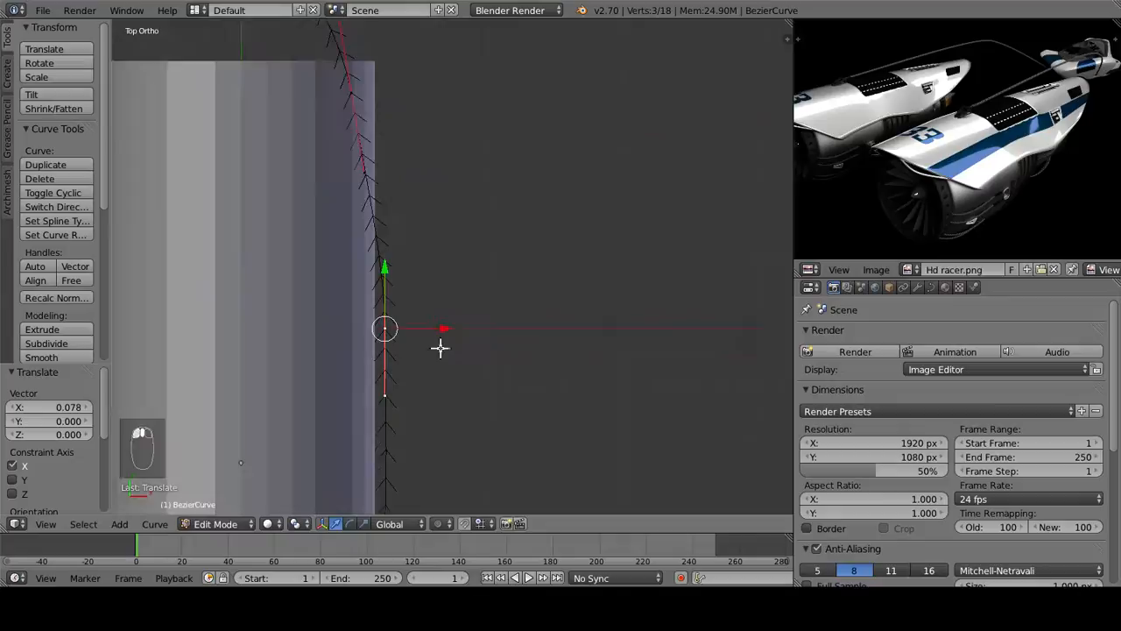
Step: Move the curve's control point near the cylinder's rear end slightly outward along X
{"action": "right_click", "coordinate": [365, 175]}
{"action": "right_click", "coordinate": [351, 96]}
{"action": "left_click_drag", "start_coordinate": [401, 96], "coordinate": [411, 96]}
Step: Examine how the curve outline wraps around the cylinder from several angles
{"action": "middle_click_drag", "start_coordinate": [372, 386], "coordinate": [151, 201]}
{"action": "key", "text": "Tab"}
{"action": "key", "text": "Tab"}
{"action": "middle_click_drag", "start_coordinate": [362, 339], "coordinate": [471, 403]}
{"action": "key", "text": "Tab"}
{"action": "scroll", "coordinate": [471, 394], "scroll_direction": "down", "scroll_amount": 4}
{"action": "middle_click_drag", "start_coordinate": [351, 316], "coordinate": [569, 277]}
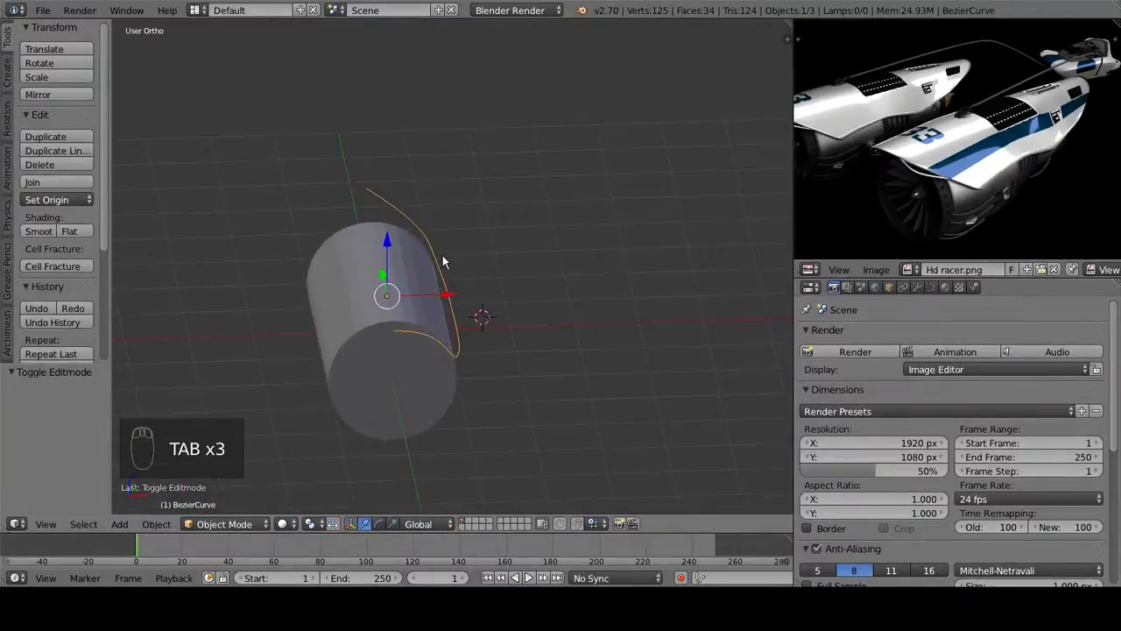
{"action": "middle_click_drag", "start_coordinate": [543, 324], "coordinate": [488, 346]}
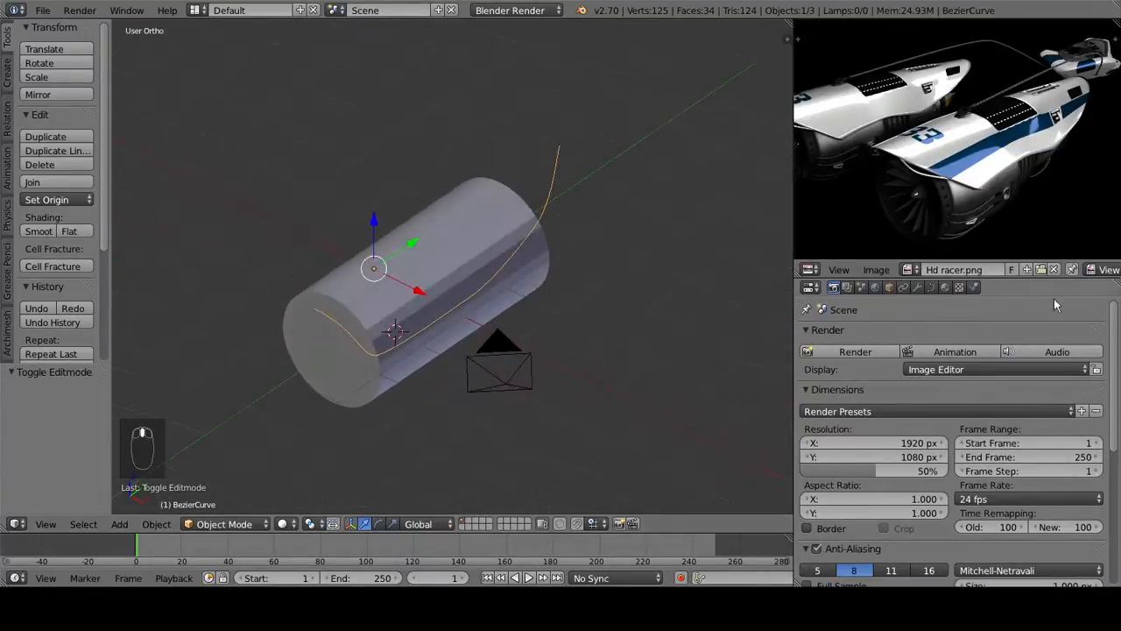
Step: Set the curve's Preview U resolution to 2
{"action": "key", "text": "Tab"}
{"action": "scroll", "coordinate": [415, 369], "scroll_direction": "up", "scroll_amount": 4}
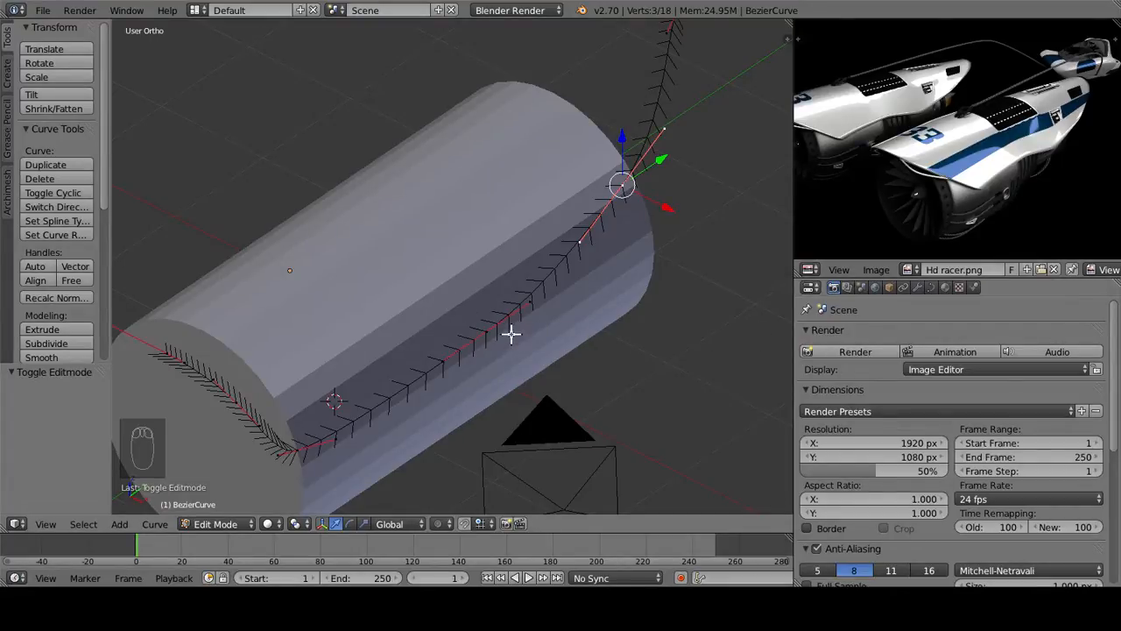
{"action": "left_click", "coordinate": [932, 288]}
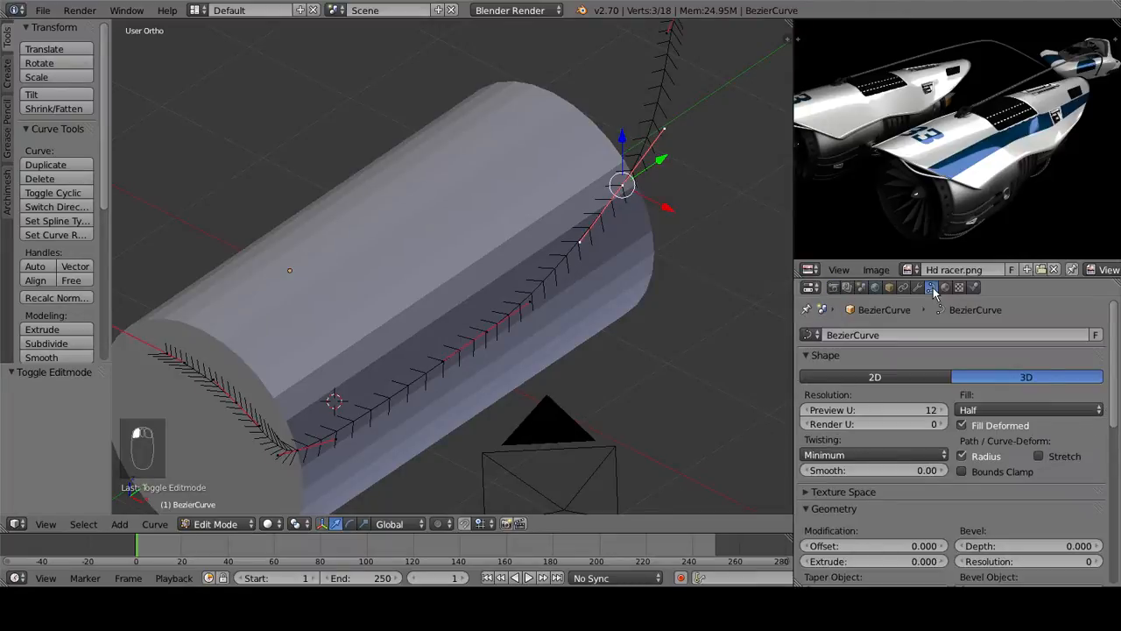
{"action": "left_click", "coordinate": [871, 411]}
{"action": "type", "text": "2"}
{"action": "key", "text": "Return"}
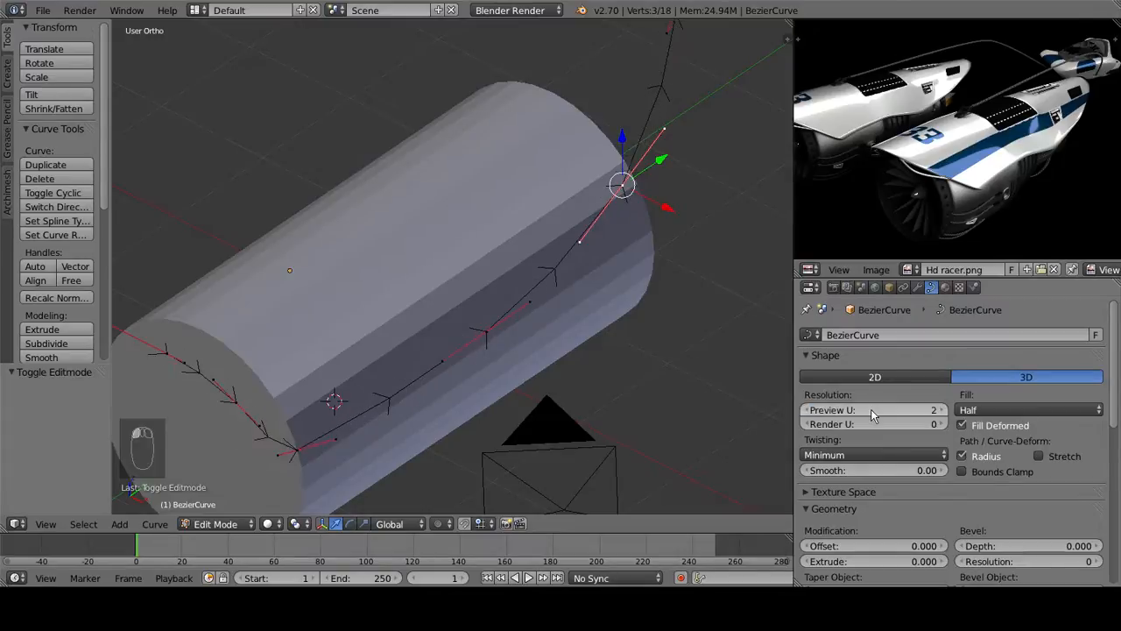
Step: Convert the Bezier curve object to a mesh
{"action": "middle_click_drag", "start_coordinate": [166, 321], "coordinate": [205, 282]}
{"action": "key", "text": "Tab"}
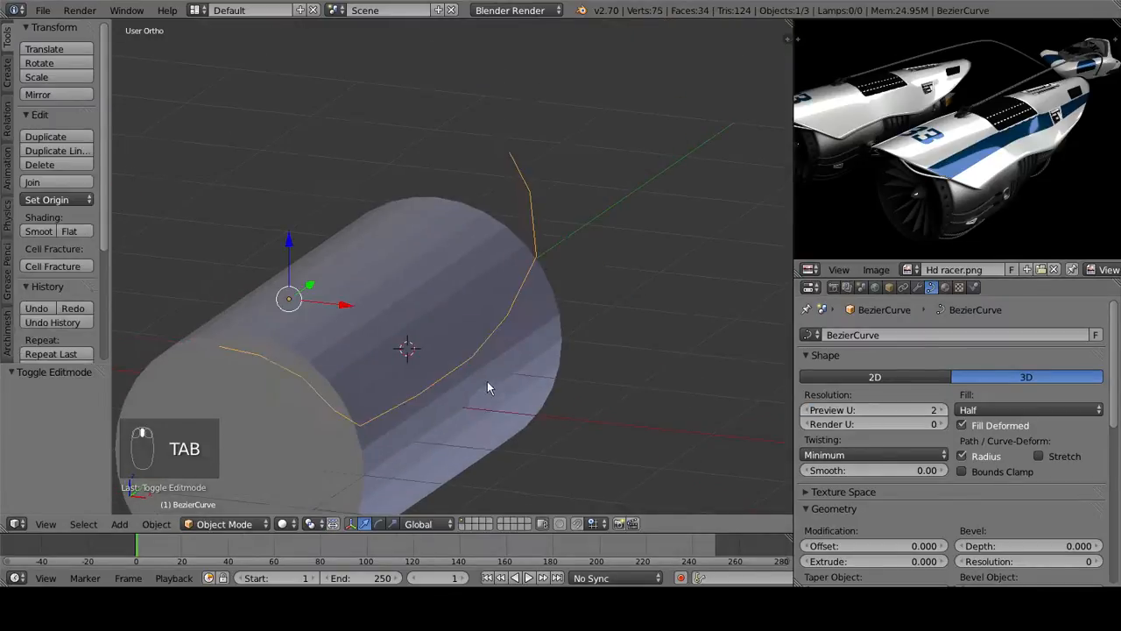
{"action": "middle_click_drag", "start_coordinate": [488, 383], "coordinate": [568, 379]}
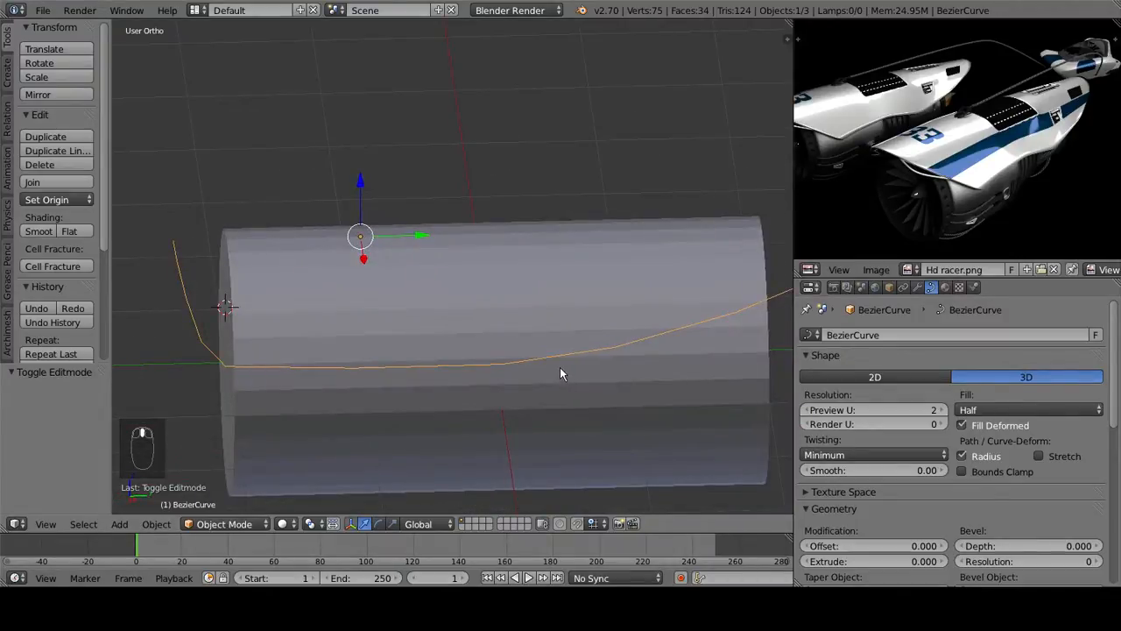
{"action": "key", "text": "alt+c"}
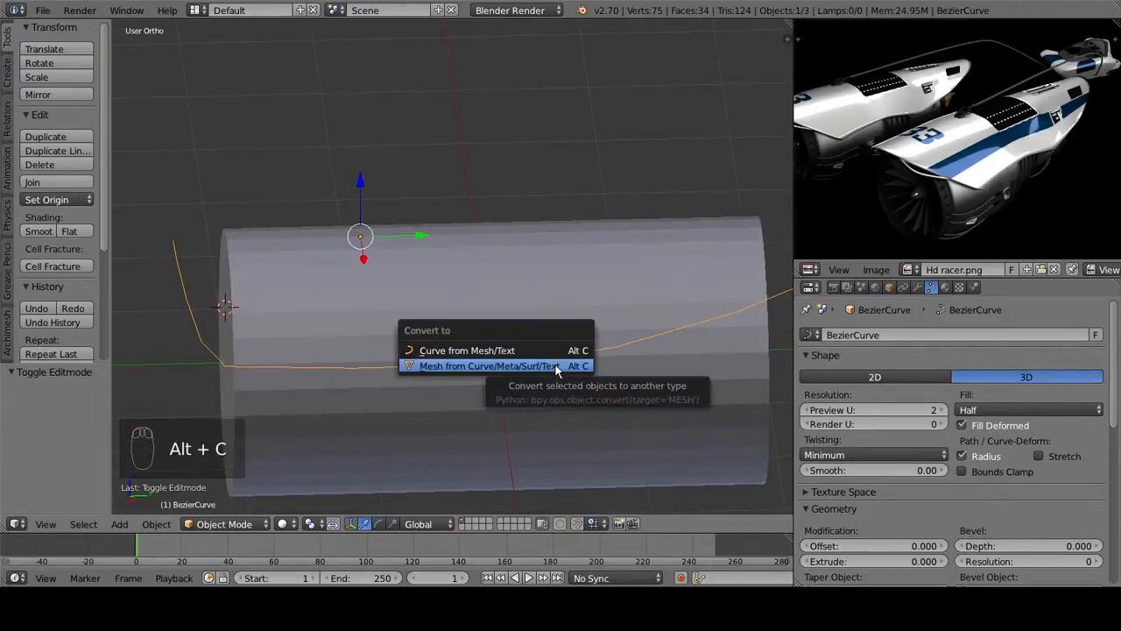
{"action": "left_click", "coordinate": [555, 367]}
Step: In the converted mesh, join the rear end vertex and the front end vertex with an edge
{"action": "middle_click_drag", "start_coordinate": [556, 367], "coordinate": [342, 271]}
{"action": "key", "text": "Tab"}
{"action": "right_click", "coordinate": [392, 317]}
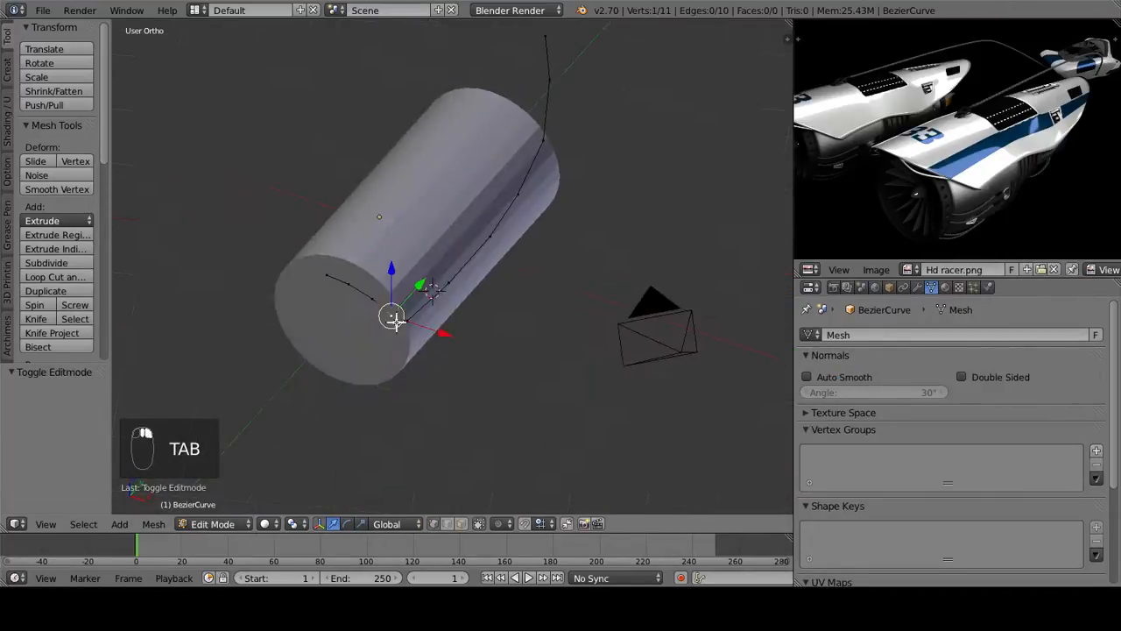
{"action": "right_click", "coordinate": [490, 237]}
{"action": "right_click", "coordinate": [545, 187]}
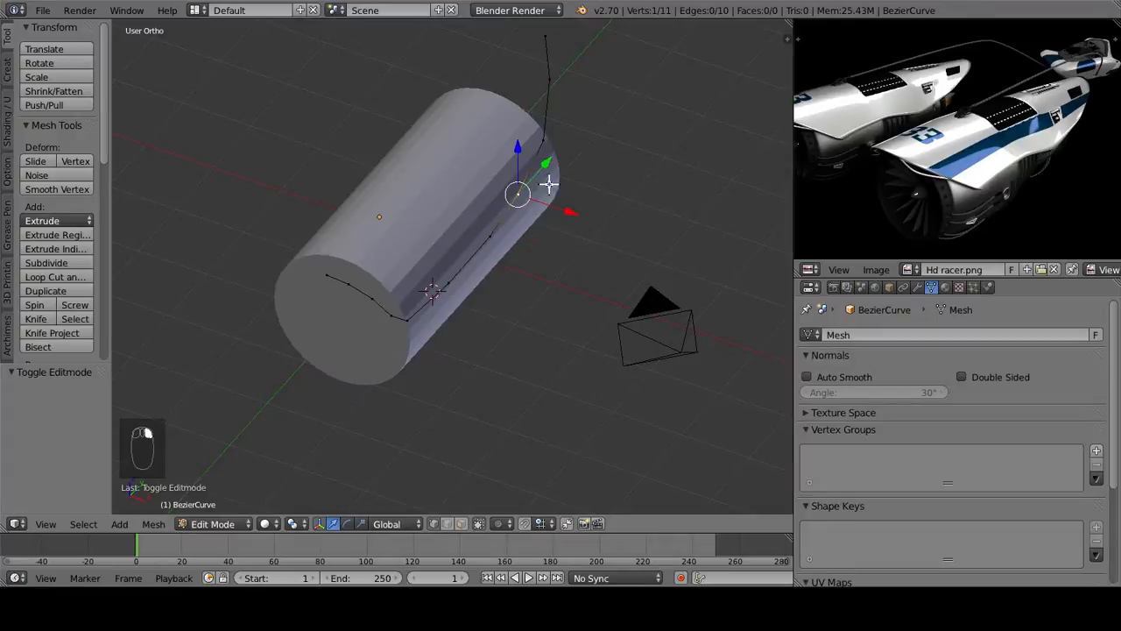
{"action": "middle_click_drag", "start_coordinate": [582, 121], "coordinate": [543, 425]}
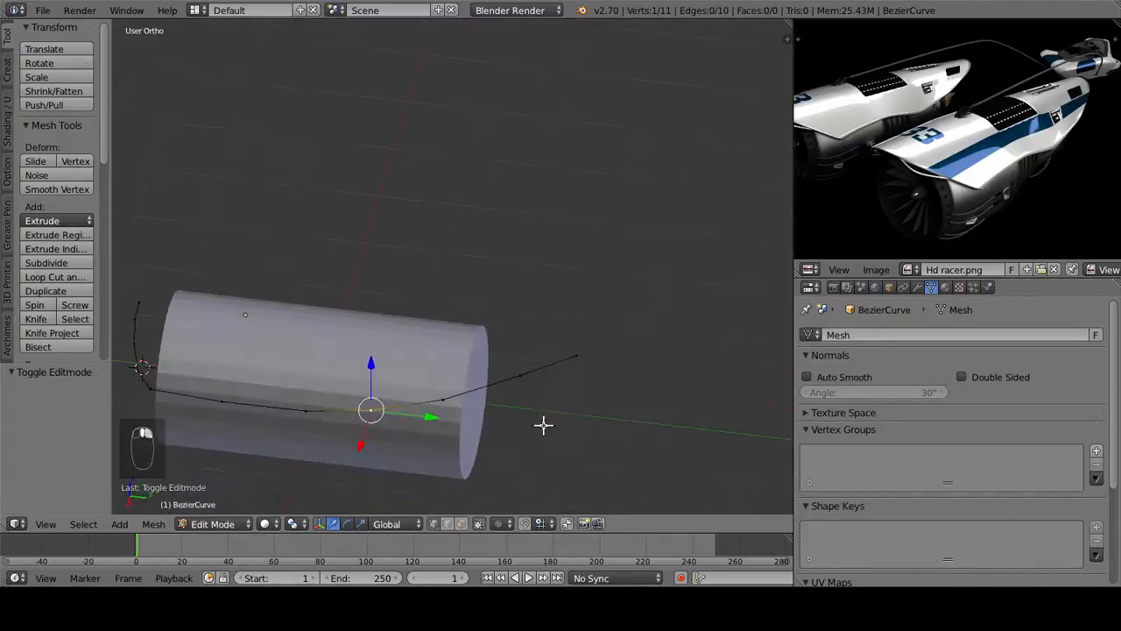
{"action": "right_click", "coordinate": [589, 348]}
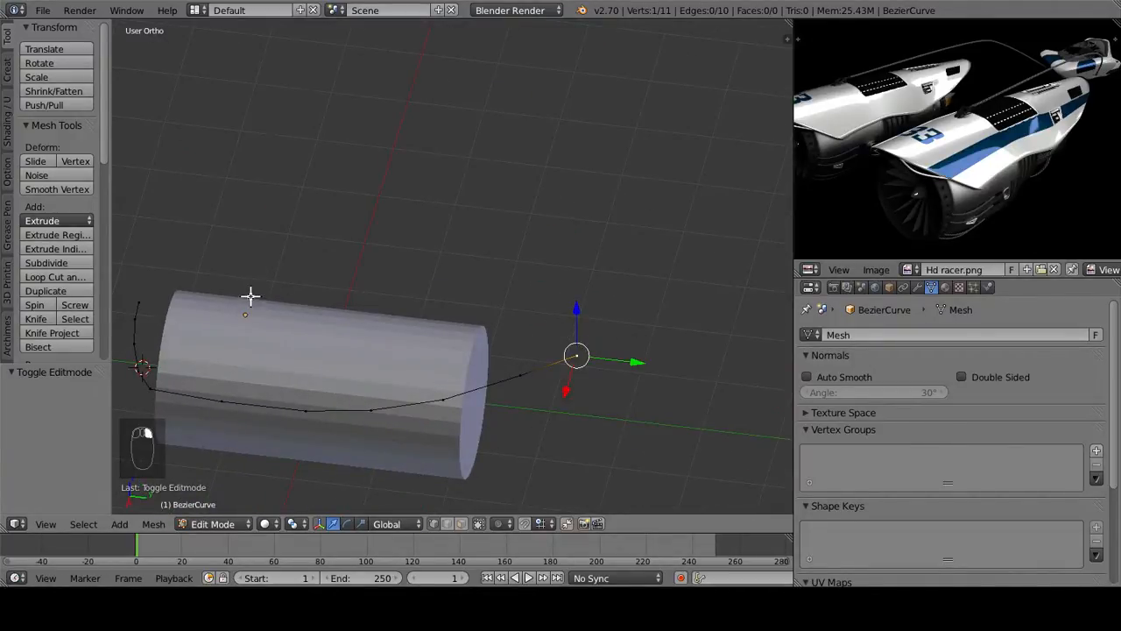
{"action": "middle_click_drag", "start_coordinate": [439, 309], "coordinate": [501, 335], "text": "shift"}
{"action": "right_click", "coordinate": [344, 309], "text": "shift"}
{"action": "key", "text": "f"}
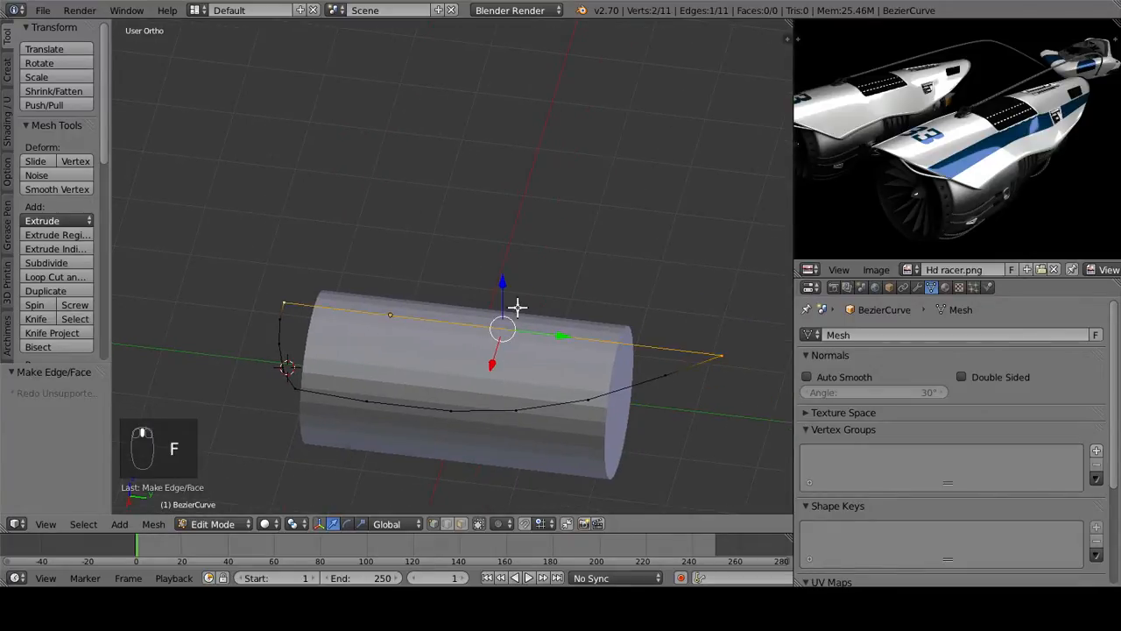
Step: Join the third vertex from the rear end to the vertex just before the front corner with an edge
{"action": "right_click", "coordinate": [664, 374]}
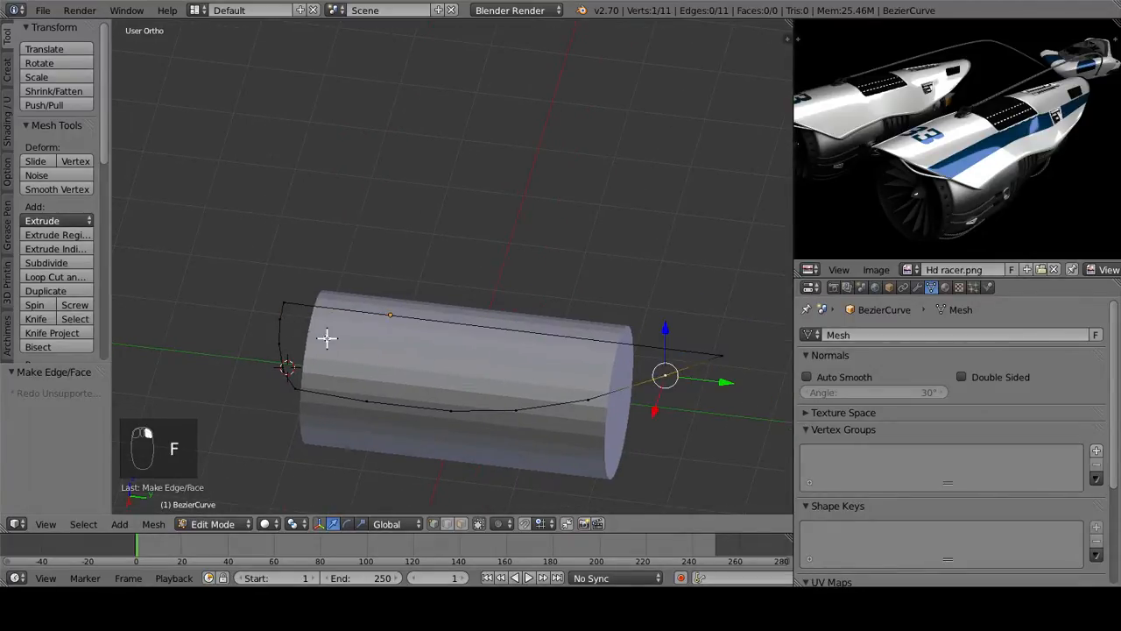
{"action": "middle_click_drag", "start_coordinate": [327, 339], "coordinate": [626, 391]}
{"action": "right_click", "coordinate": [626, 391]}
{"action": "right_click", "coordinate": [321, 403], "text": "shift"}
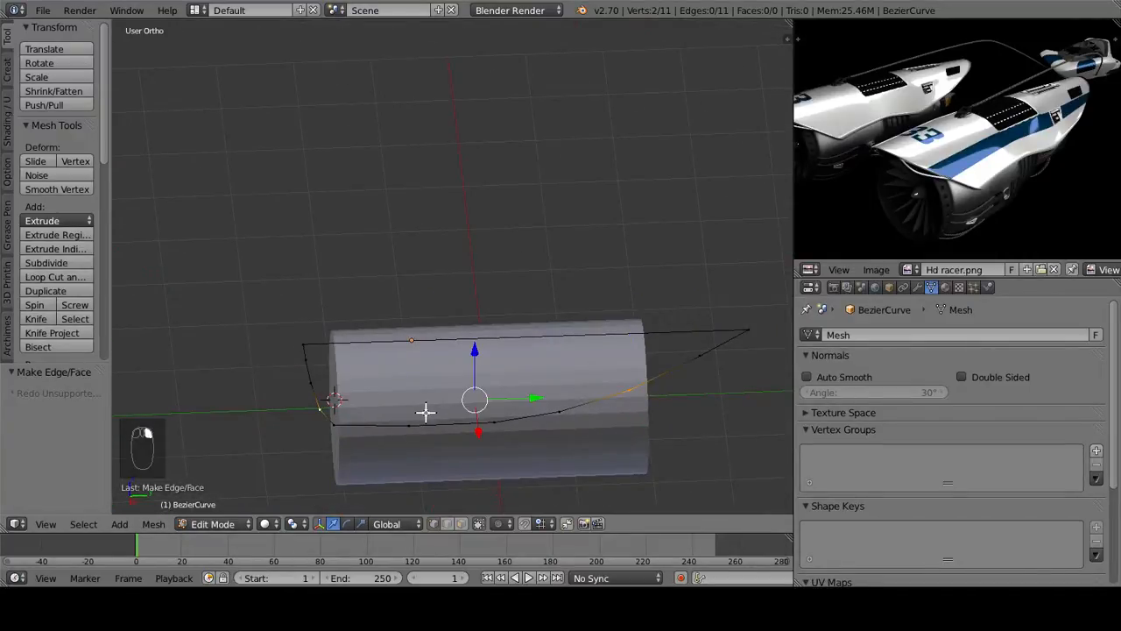
{"action": "key", "text": "f"}
{"action": "scroll", "coordinate": [544, 422], "scroll_direction": "down", "scroll_amount": 3, "text": "ctrl"}
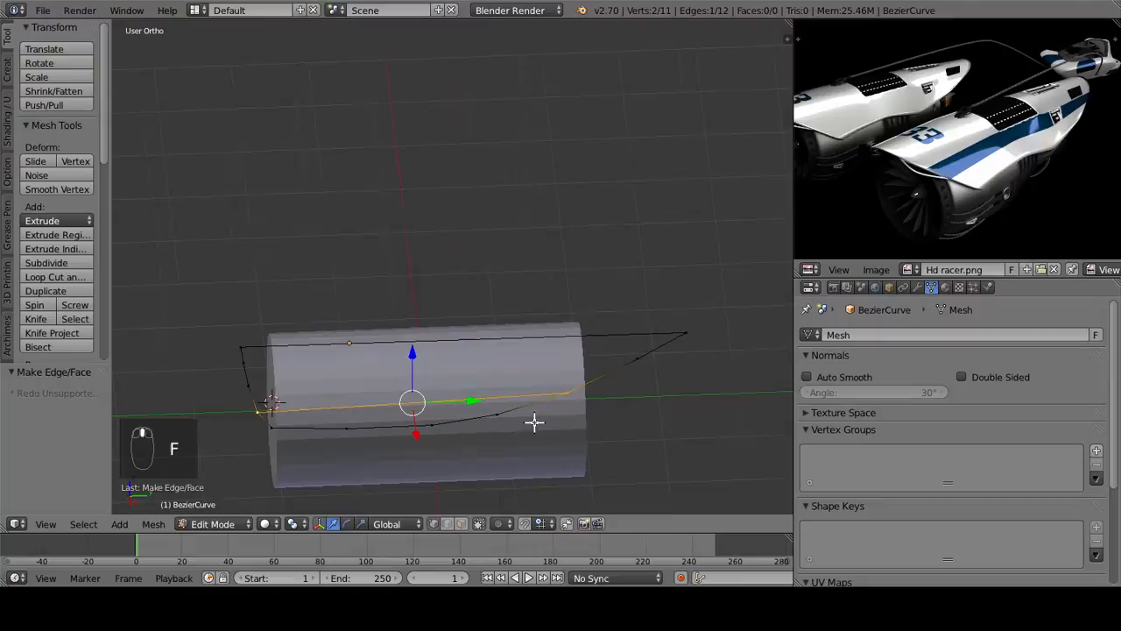
Step: In top view, move the vertex next to the rear tip 0.090 along X and -0.271 along Y
{"action": "right_click", "coordinate": [243, 377]}
{"action": "right_click", "coordinate": [642, 385]}
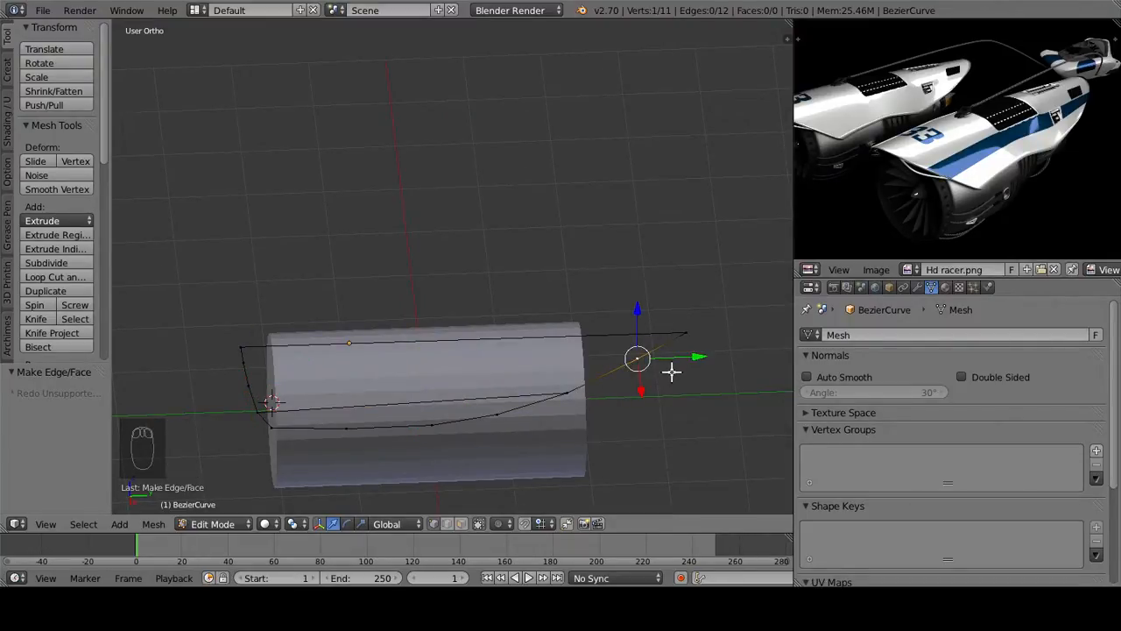
{"action": "key", "text": "KP_7"}
{"action": "scroll", "coordinate": [425, 170], "scroll_direction": "up", "scroll_amount": 5, "text": "shift"}
{"action": "key", "text": "g"}
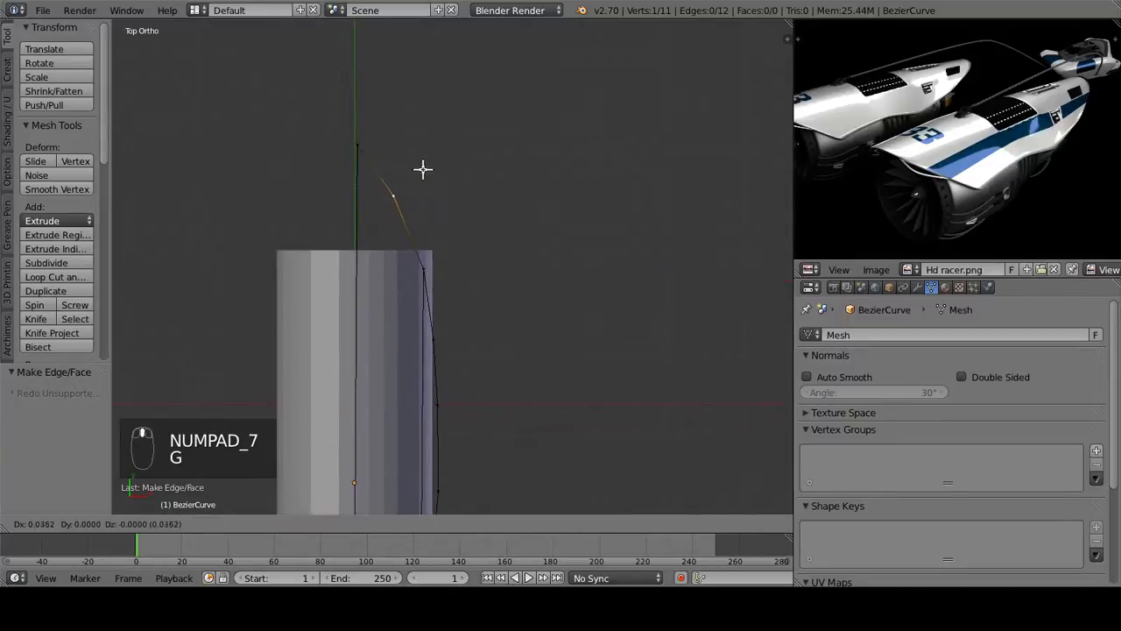
{"action": "left_click", "coordinate": [427, 188]}
Step: Join the moved rear vertex to the third vertex of the front outline with an edge
{"action": "scroll", "coordinate": [421, 140], "scroll_direction": "down", "scroll_amount": 5, "text": "shift"}
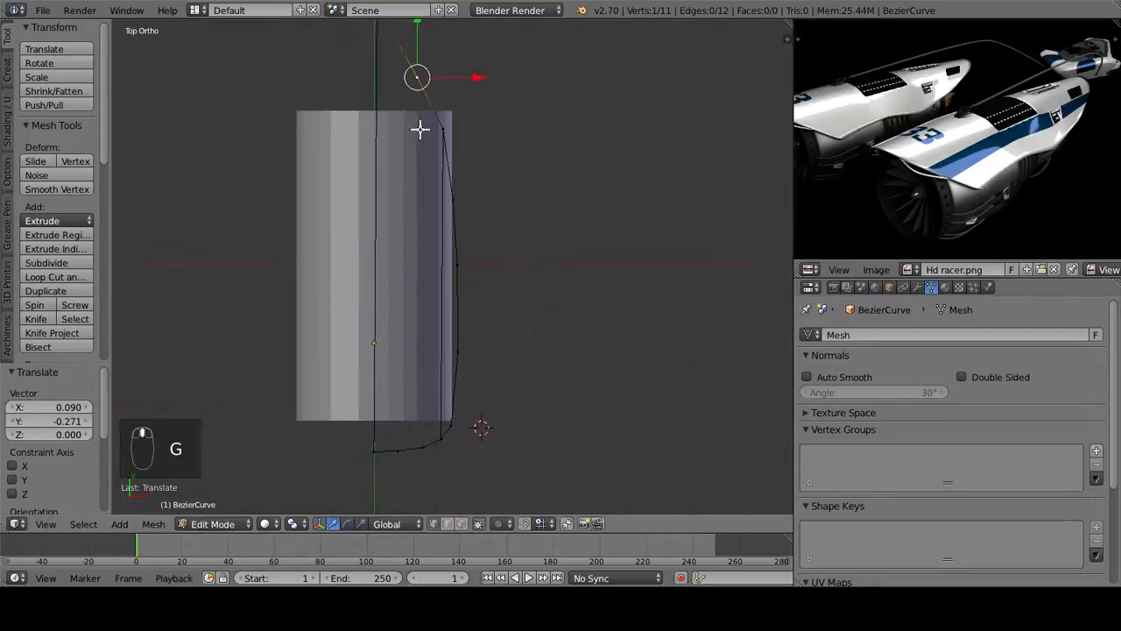
{"action": "middle_click_drag", "start_coordinate": [420, 130], "coordinate": [420, 128], "text": "shift"}
{"action": "right_click", "coordinate": [421, 446], "text": "shift"}
{"action": "key", "text": "f"}
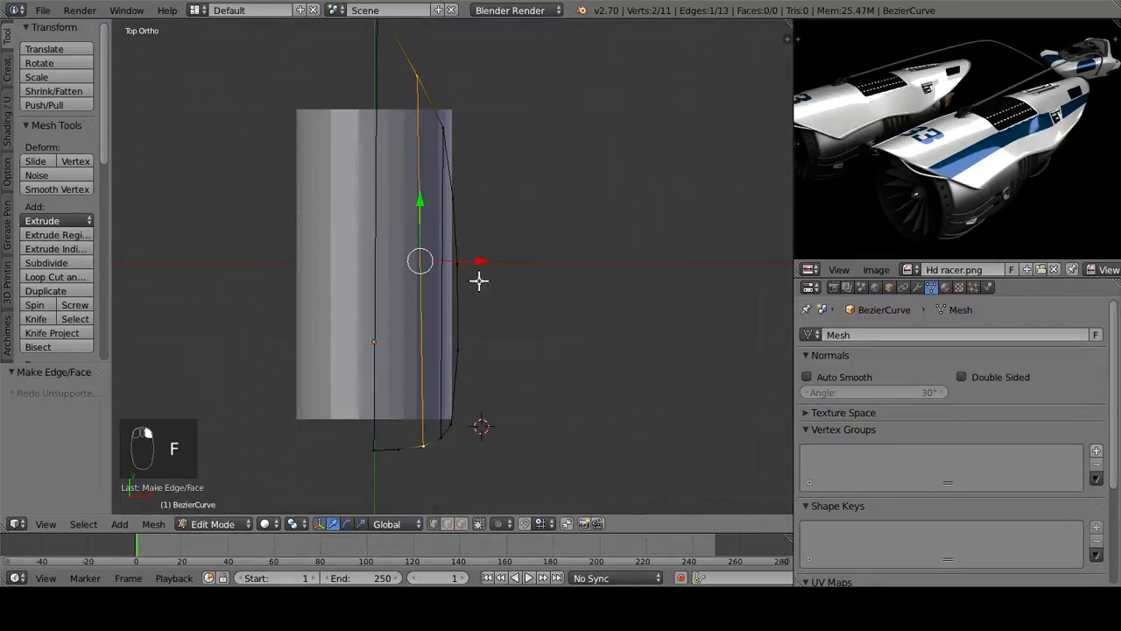
Step: Subdivide the edge next to the rear tip with 1 cut and join its new vertex to the front outline's second vertex with an edge
{"action": "middle_click_drag", "start_coordinate": [478, 278], "coordinate": [264, 208]}
{"action": "middle_click_drag", "start_coordinate": [506, 382], "coordinate": [337, 206], "text": "shift"}
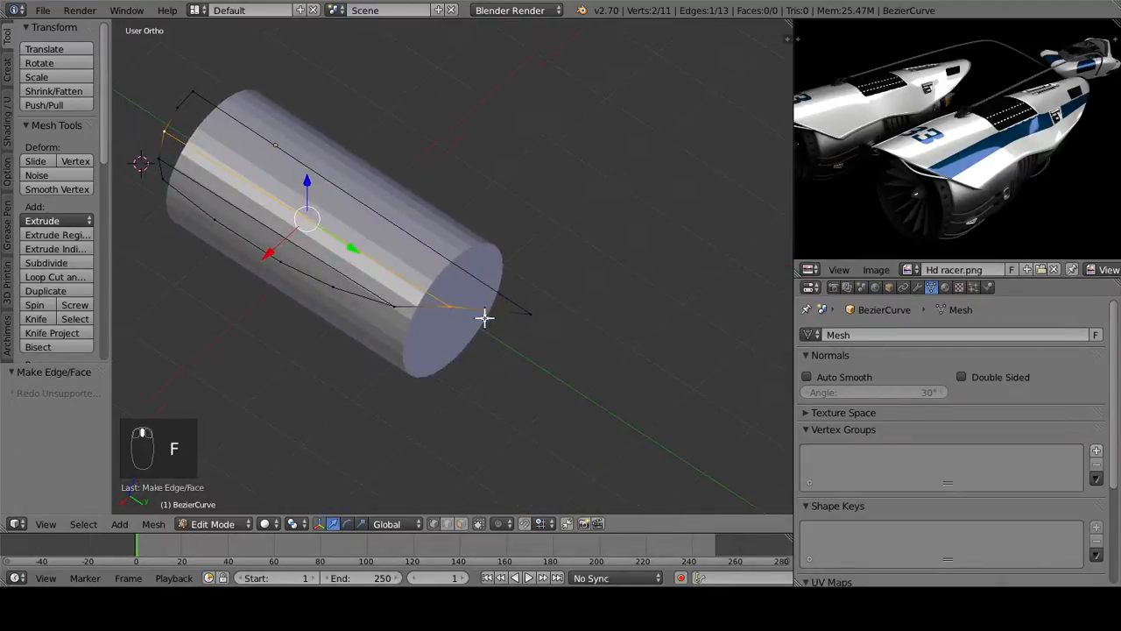
{"action": "right_click", "coordinate": [520, 311]}
{"action": "right_click", "coordinate": [452, 309], "text": "shift"}
{"action": "key", "text": "w"}
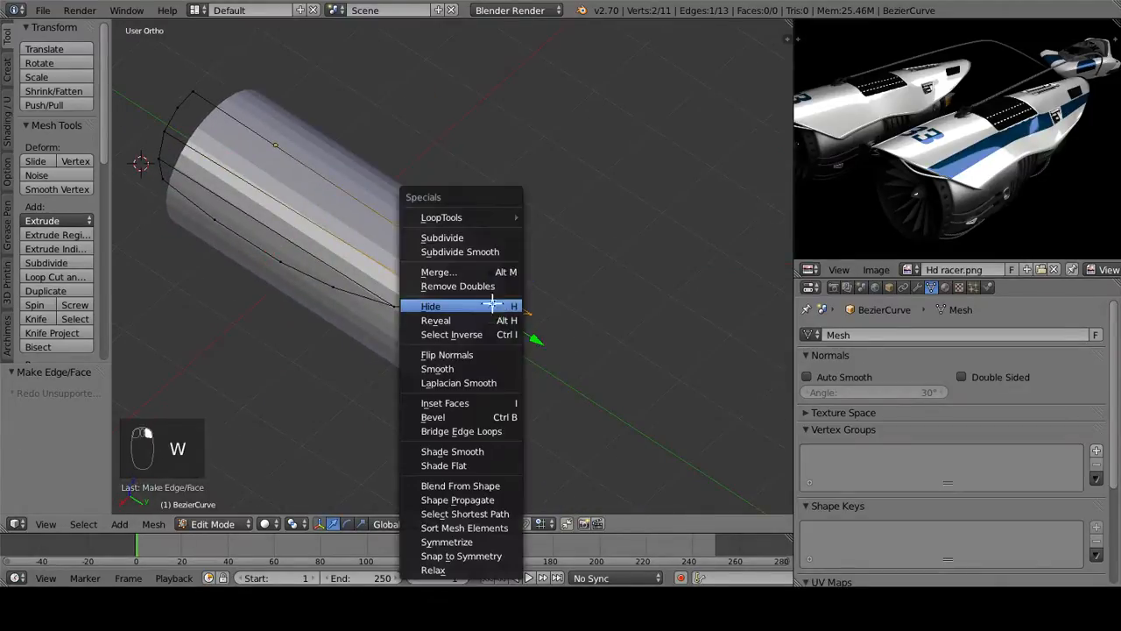
{"action": "left_click", "coordinate": [450, 237]}
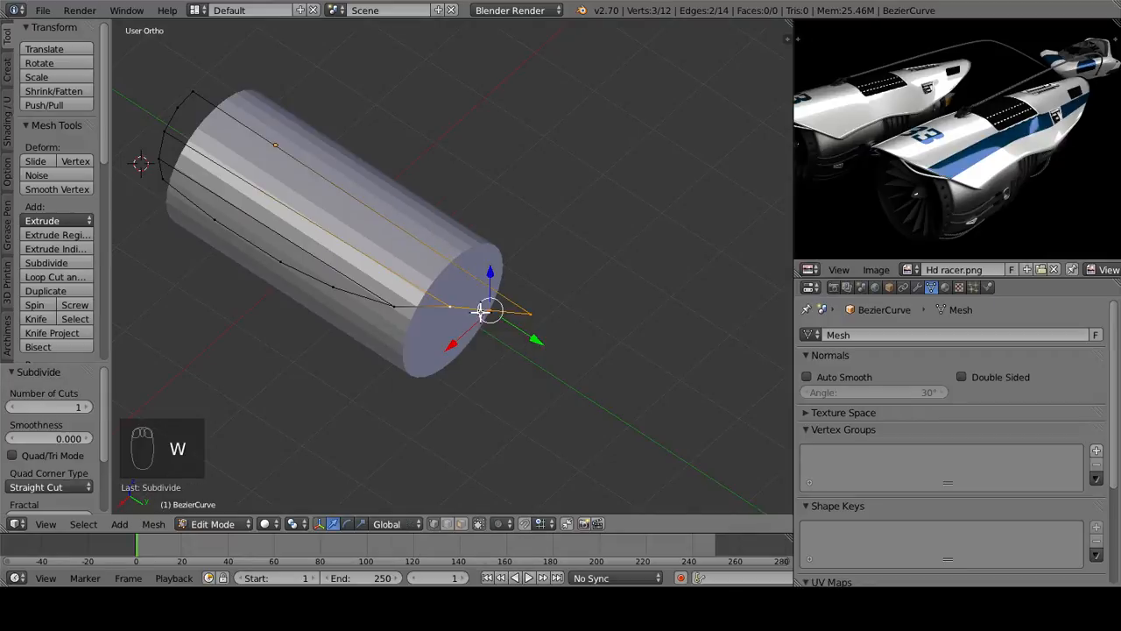
{"action": "right_click", "coordinate": [175, 107], "text": "shift"}
{"action": "key", "text": "f"}
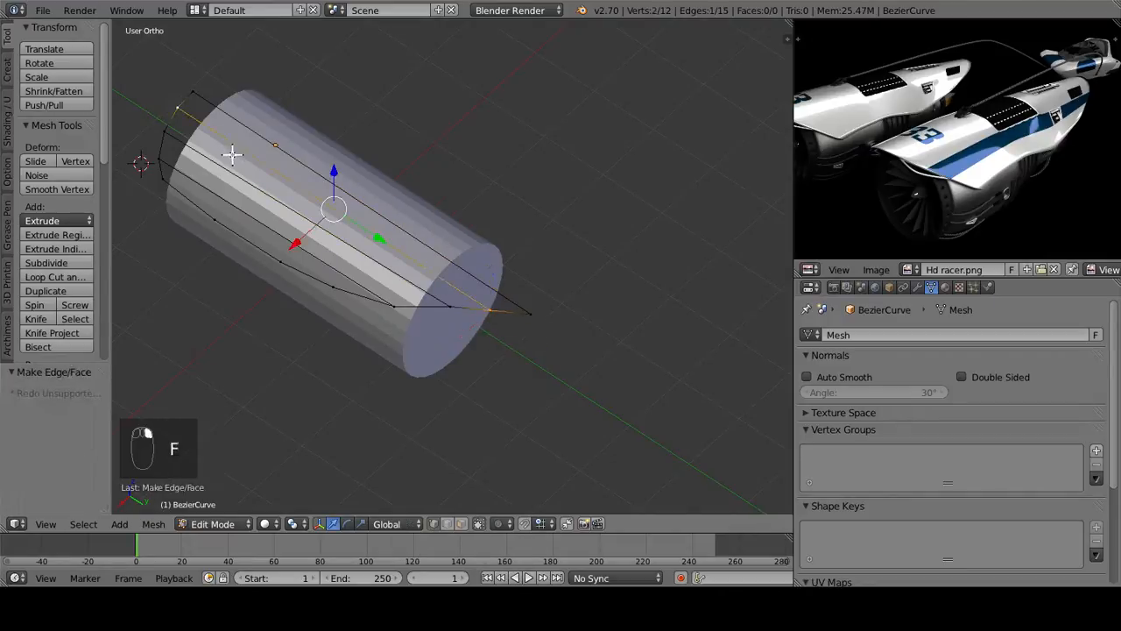
Step: Try to subdivide the lengthwise edge closest to the curved outer outline
{"action": "middle_click_drag", "start_coordinate": [232, 150], "coordinate": [443, 328]}
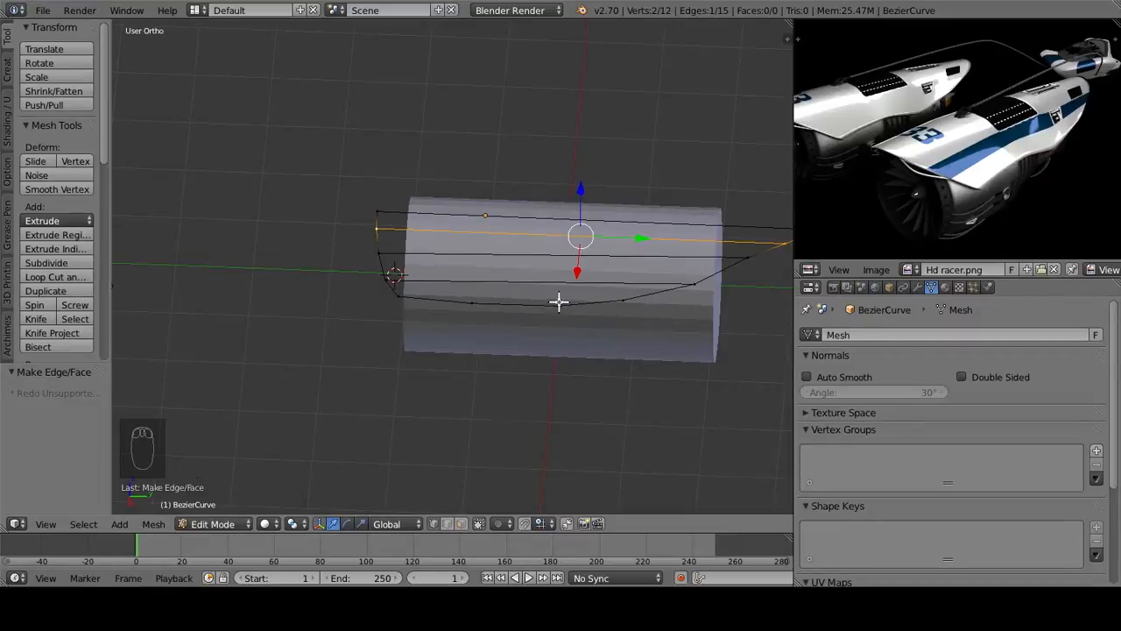
{"action": "left_click", "coordinate": [689, 286]}
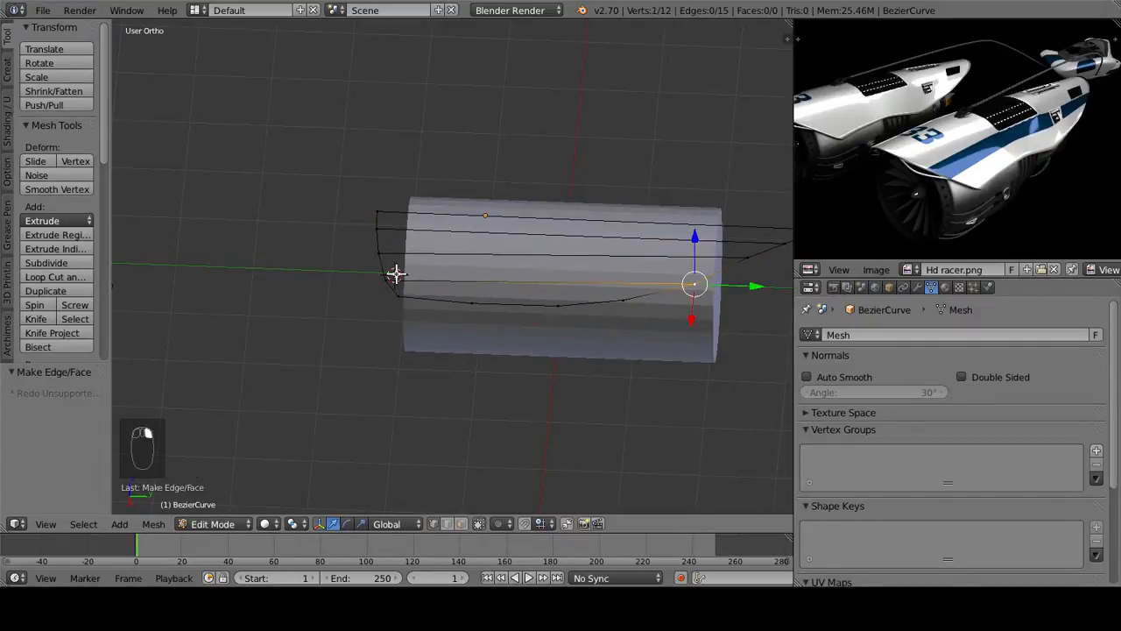
{"action": "left_click", "coordinate": [396, 274], "text": "shift"}
{"action": "middle_click_drag", "start_coordinate": [383, 248], "coordinate": [526, 271]}
{"action": "key", "text": "w"}
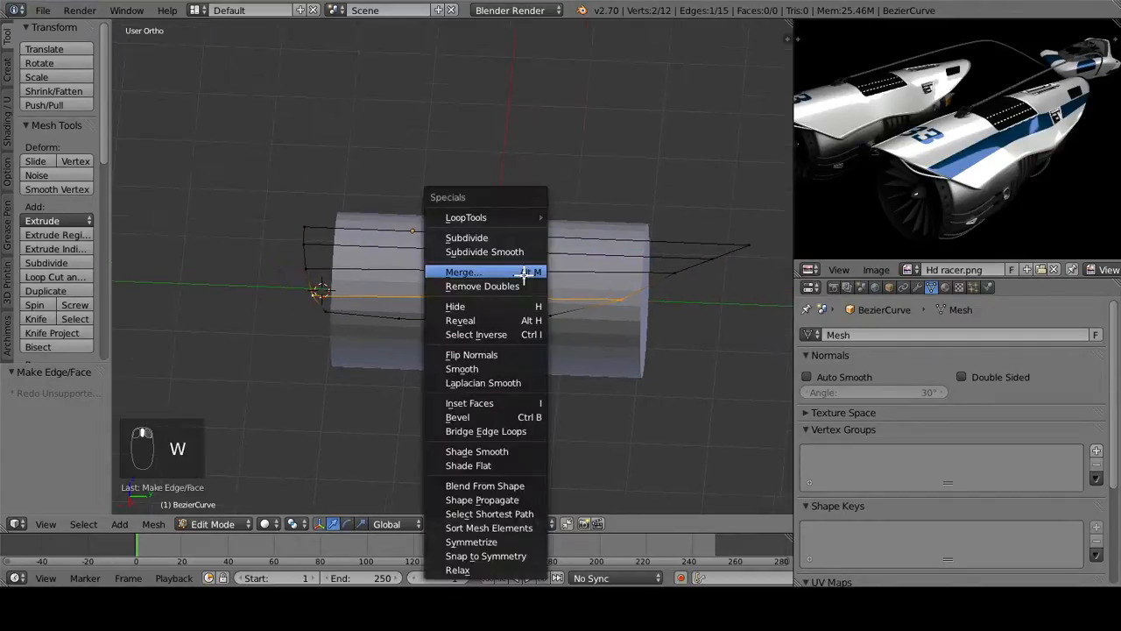
{"action": "left_click", "coordinate": [501, 238]}
{"action": "key", "text": "3"}
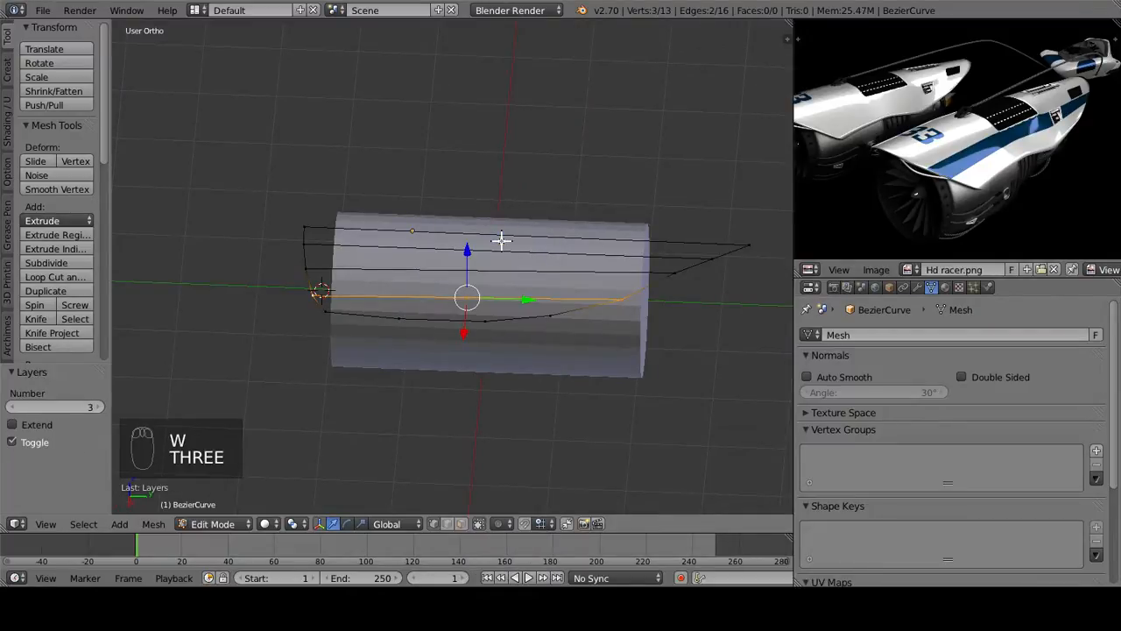
{"action": "key", "text": "Return"}
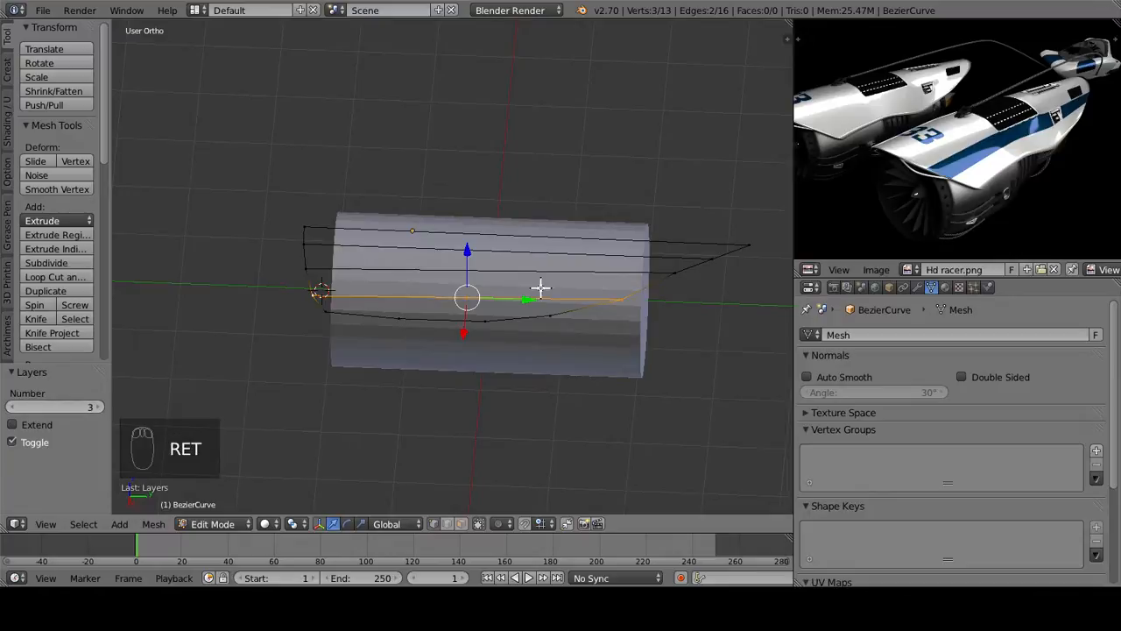
{"action": "key", "text": "ctrl+z"}
{"action": "key", "text": "ctrl+z"}
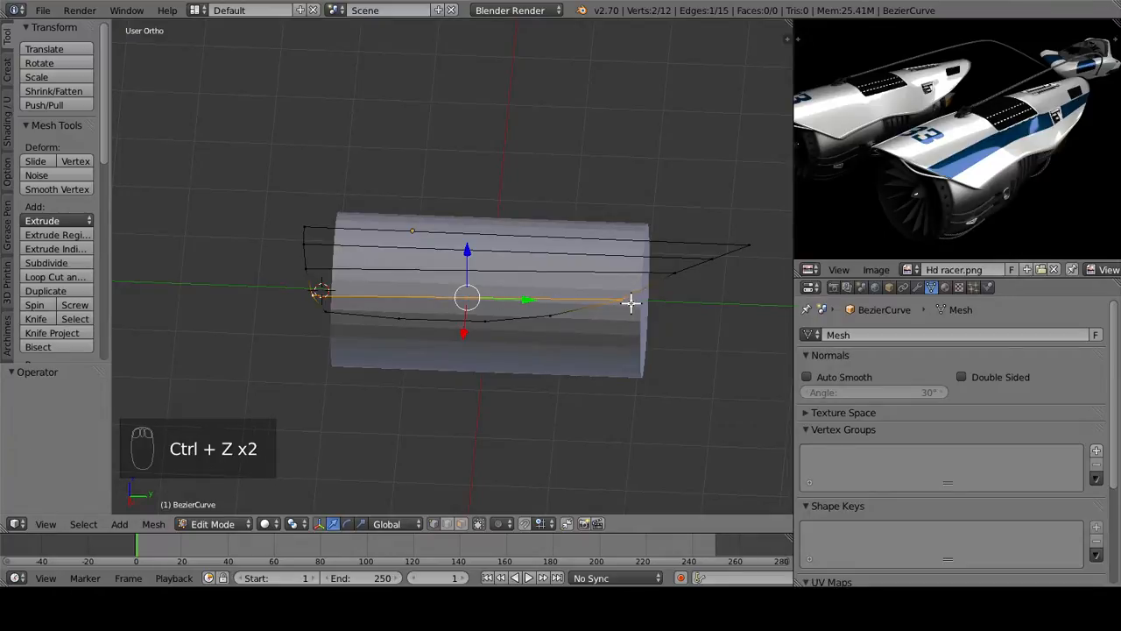
Step: Subdivide the lengthwise edge closest to the curved outer outline with 3 cuts
{"action": "right_click", "coordinate": [631, 303]}
{"action": "right_click", "coordinate": [327, 298], "text": "shift"}
{"action": "right_click", "coordinate": [311, 292], "text": "shift"}
{"action": "key", "text": "w"}
{"action": "left_click", "coordinate": [421, 235]}
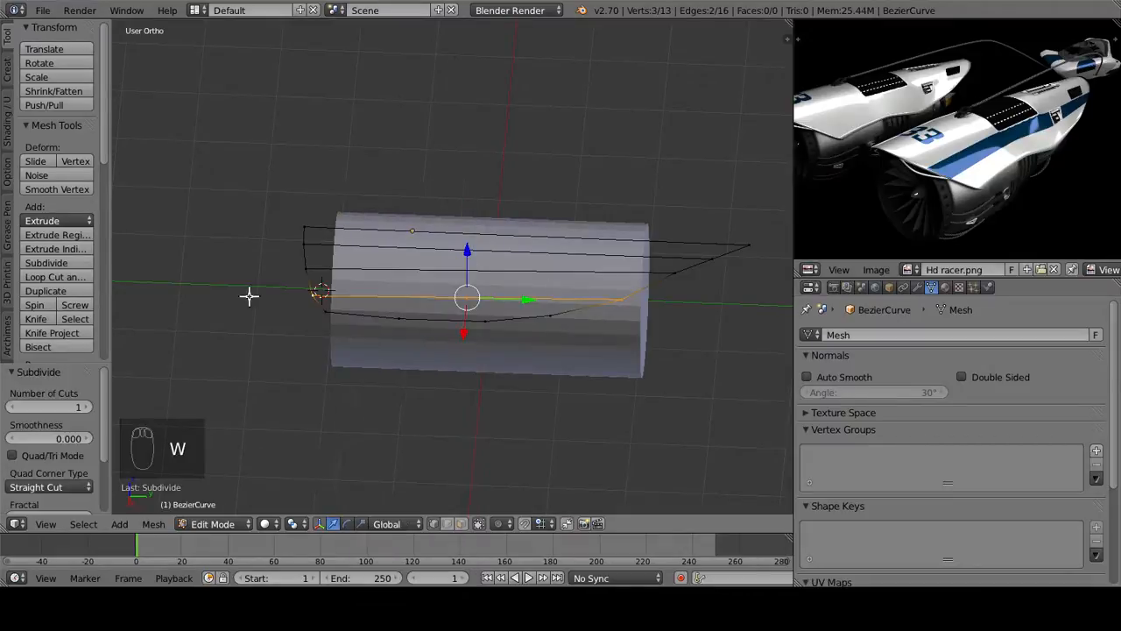
{"action": "left_click", "coordinate": [88, 407]}
{"action": "left_click", "coordinate": [88, 407]}
Step: Subdivide the second lengthwise edge in from the curved outer outline with 3 cuts
{"action": "right_click", "coordinate": [302, 269]}
{"action": "right_click", "coordinate": [661, 282], "text": "shift"}
{"action": "key", "text": "w"}
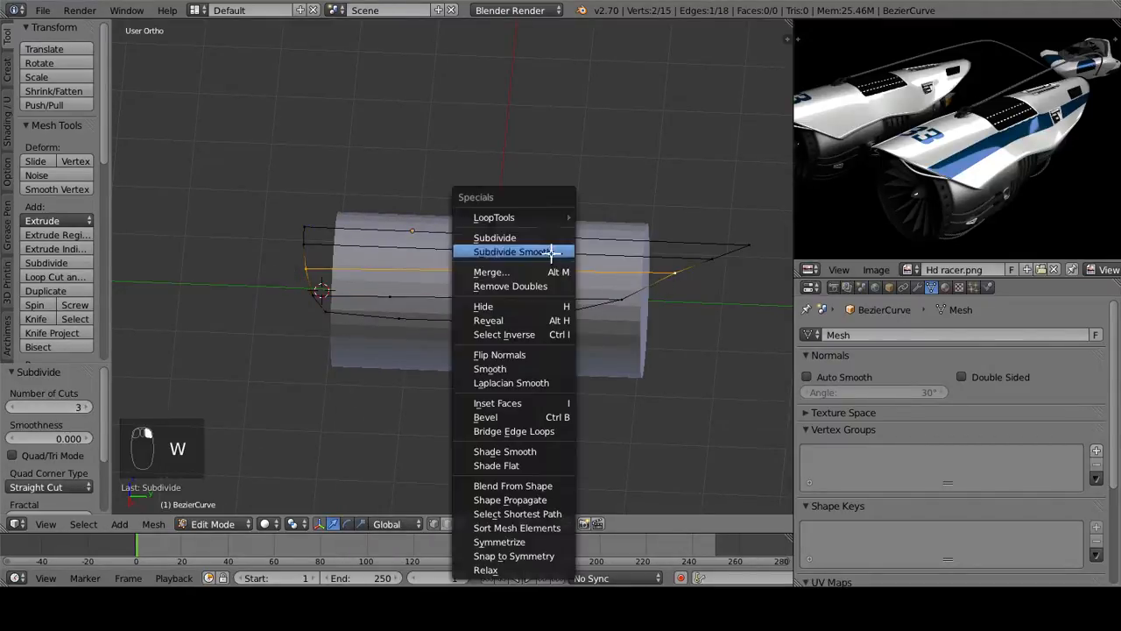
{"action": "left_click", "coordinate": [551, 251]}
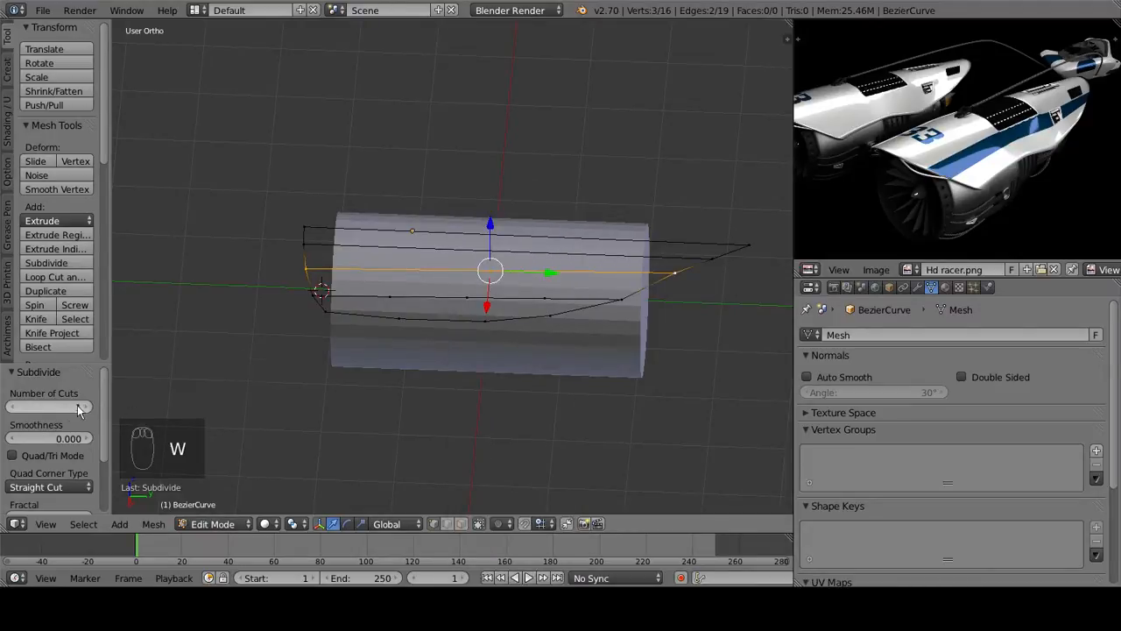
{"action": "type", "text": "3"}
{"action": "key", "text": "Return"}
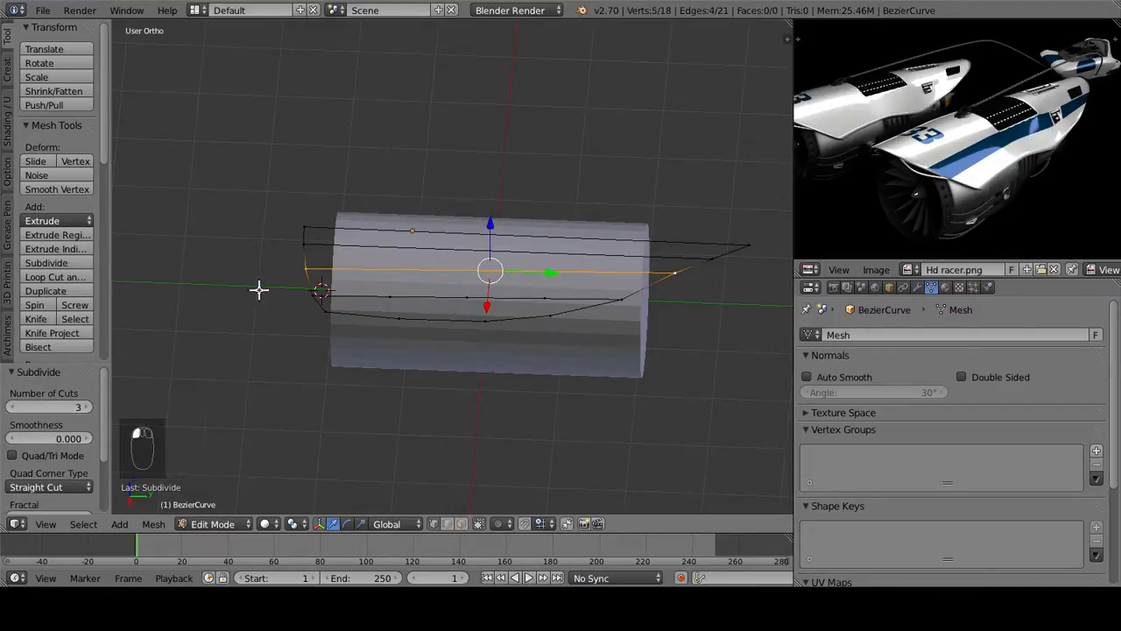
Step: Subdivide the lengthwise edge next to the straight centre-line edge with 3 cuts
{"action": "right_click", "coordinate": [302, 246]}
{"action": "right_click", "coordinate": [724, 253], "text": "shift"}
{"action": "key", "text": "w"}
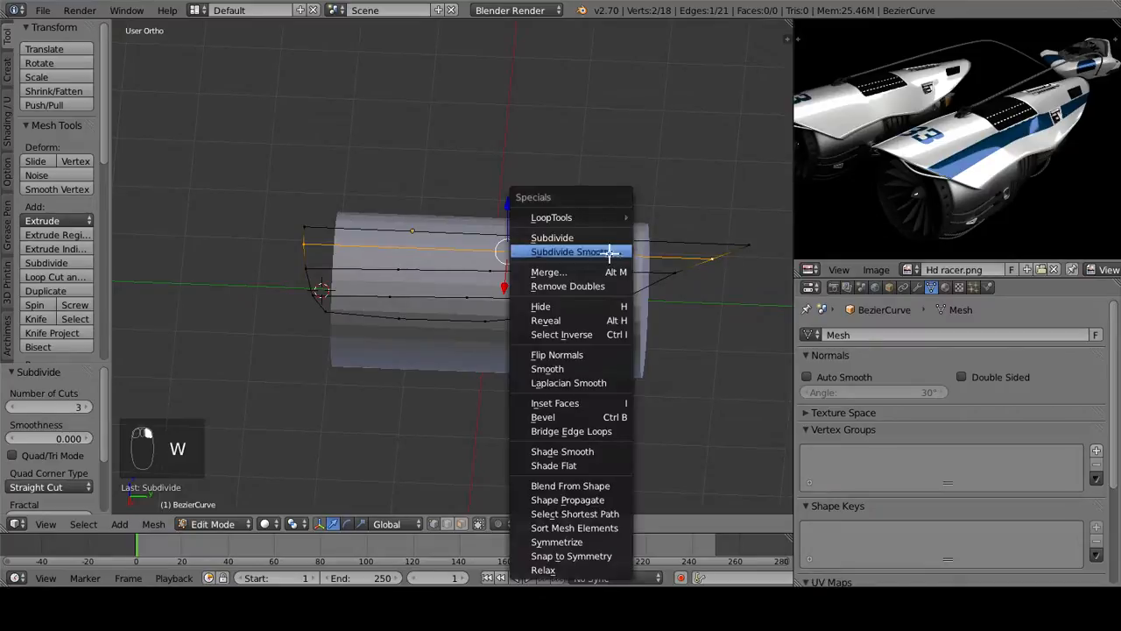
{"action": "left_click", "coordinate": [589, 237]}
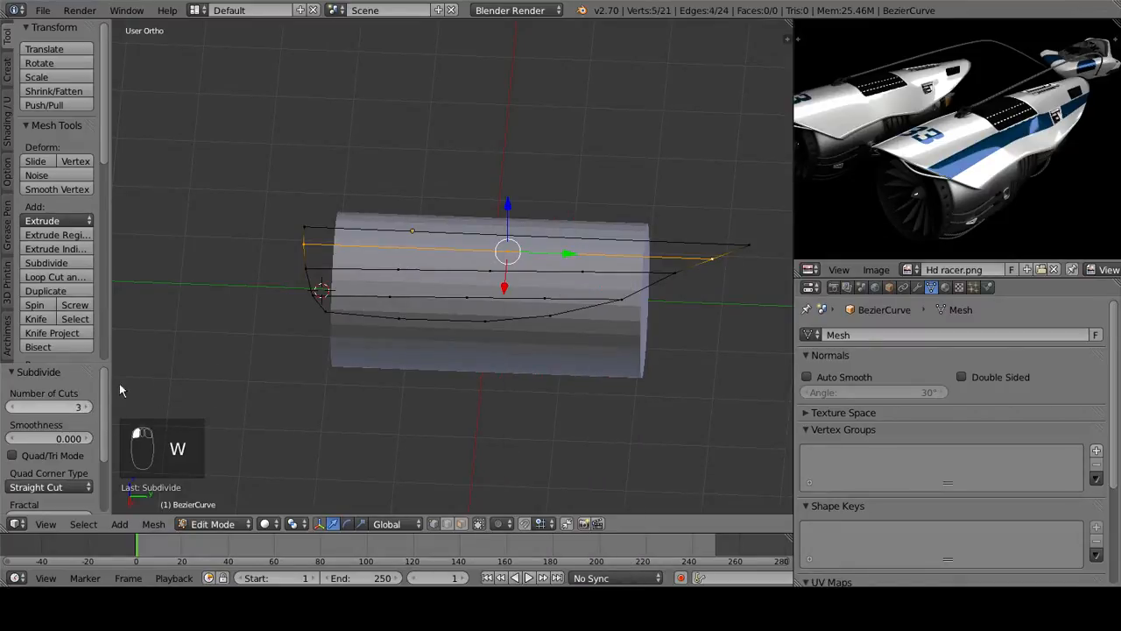
Step: Subdivide the straight centre-line edge between the front corner and the rear tip with 3 cuts
{"action": "right_click", "coordinate": [304, 229]}
{"action": "right_click", "coordinate": [749, 245], "text": "shift"}
{"action": "key", "text": "w"}
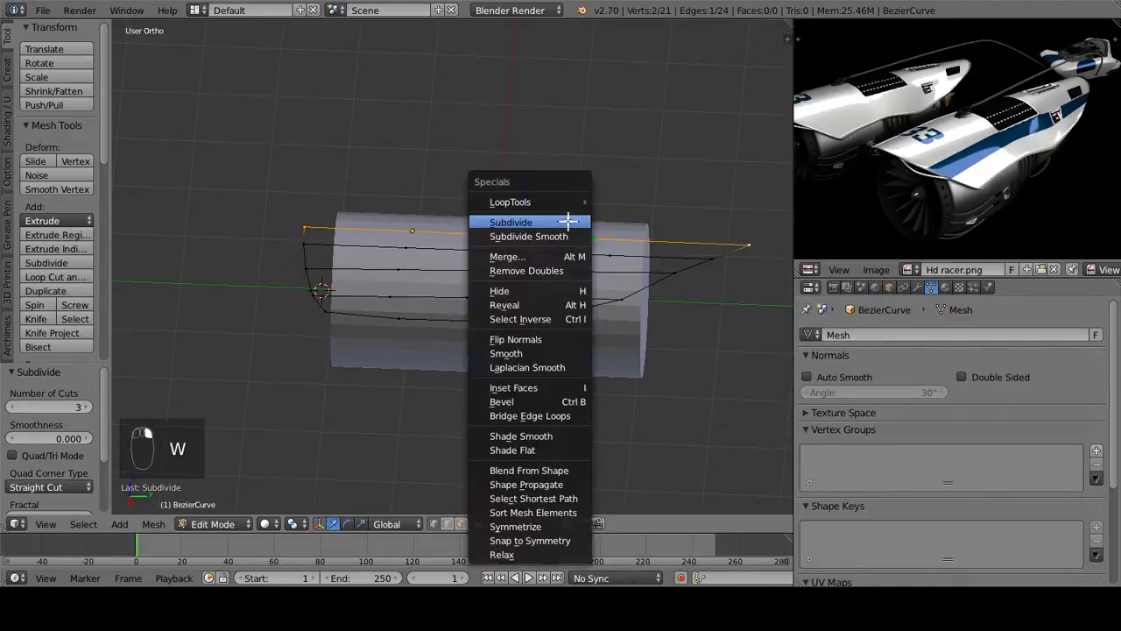
{"action": "left_click", "coordinate": [550, 216]}
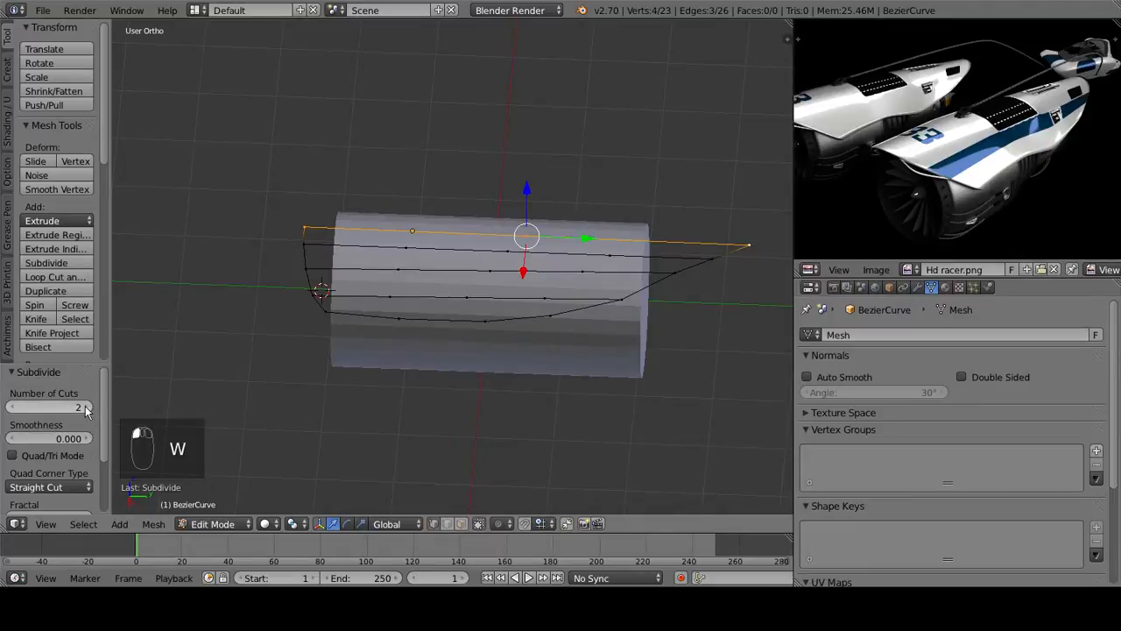
{"action": "left_click", "coordinate": [86, 408]}
Step: Join the vertices nearest the front end with four cross edges, running from the curved outline to the centre line
{"action": "middle_click_drag", "start_coordinate": [355, 368], "coordinate": [406, 373], "text": "shift"}
{"action": "right_click", "coordinate": [398, 395]}
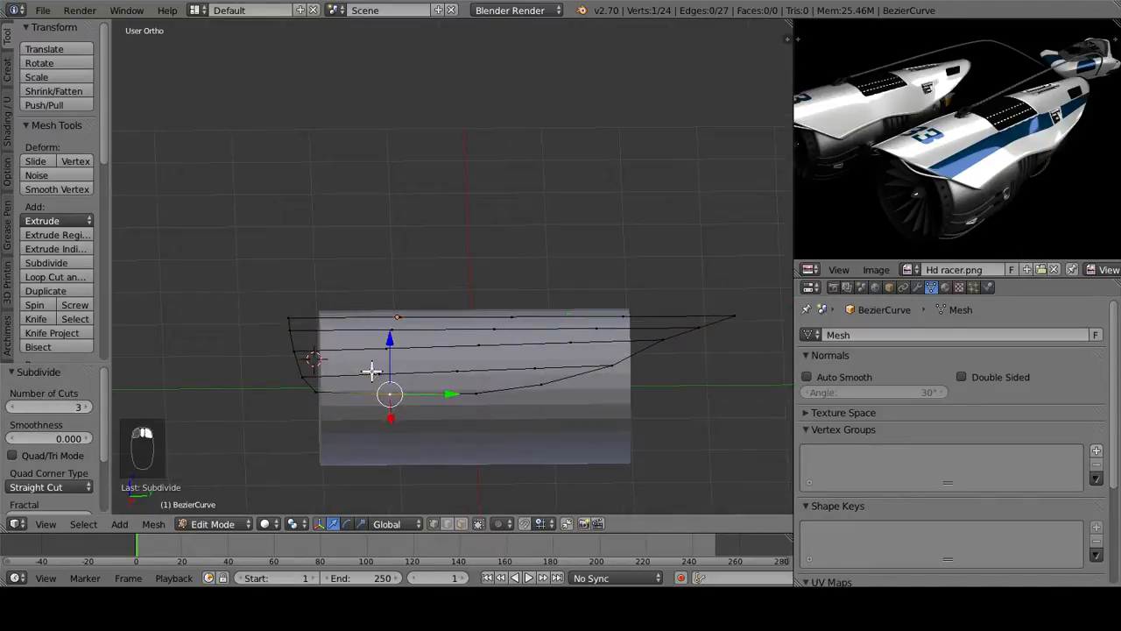
{"action": "right_click", "coordinate": [371, 371], "text": "shift"}
{"action": "key", "text": "f"}
{"action": "right_click", "coordinate": [380, 374]}
{"action": "right_click", "coordinate": [381, 351], "text": "shift"}
{"action": "key", "text": "f"}
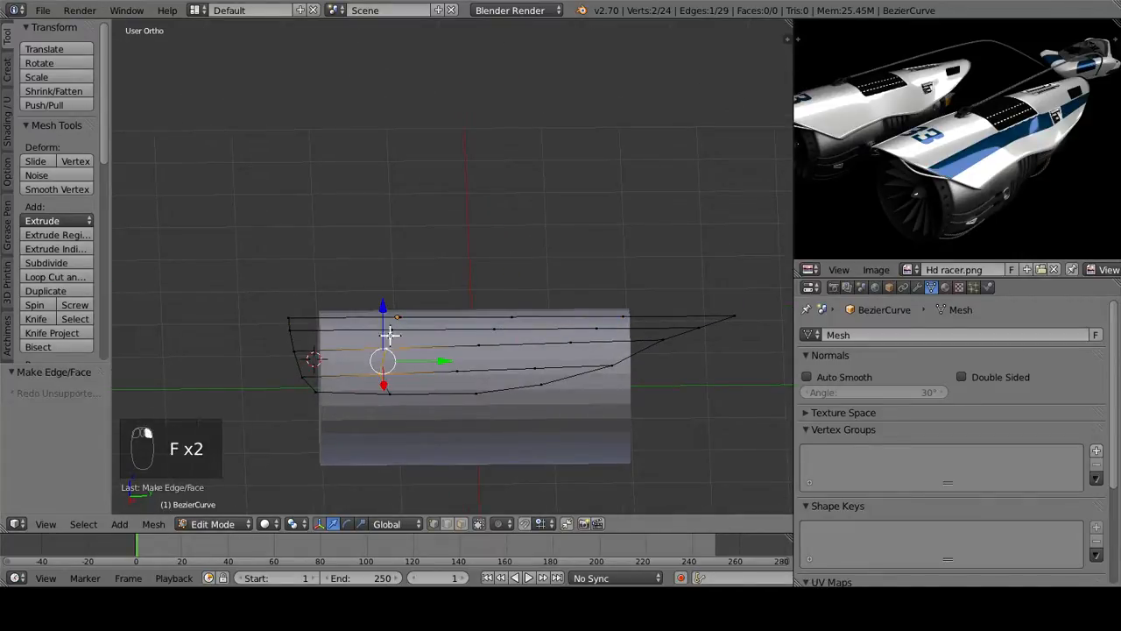
{"action": "right_click", "coordinate": [391, 330]}
{"action": "right_click", "coordinate": [385, 348], "text": "shift"}
{"action": "key", "text": "f"}
{"action": "right_click", "coordinate": [397, 317]}
{"action": "right_click", "coordinate": [394, 329], "text": "shift"}
{"action": "key", "text": "f"}
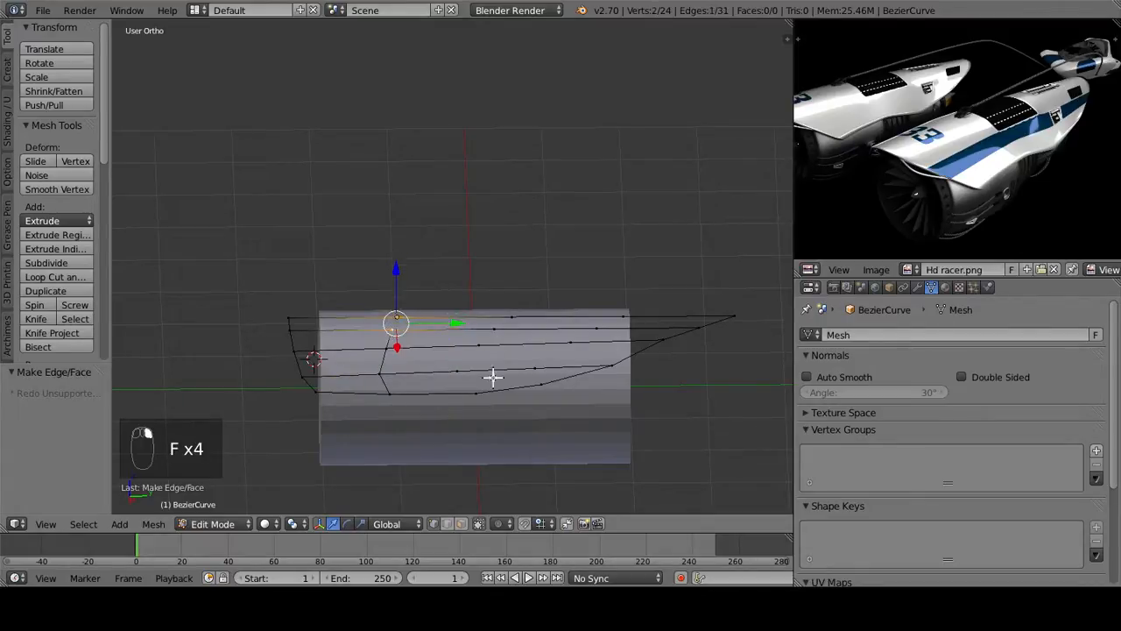
Step: Join the middle vertices of the lengthwise edges with four cross edges between the curved outline and the centre line
{"action": "right_click", "coordinate": [474, 391]}
{"action": "right_click", "coordinate": [457, 370], "text": "shift"}
{"action": "key", "text": "f"}
{"action": "right_click", "coordinate": [477, 345]}
{"action": "right_click", "coordinate": [457, 369], "text": "shift"}
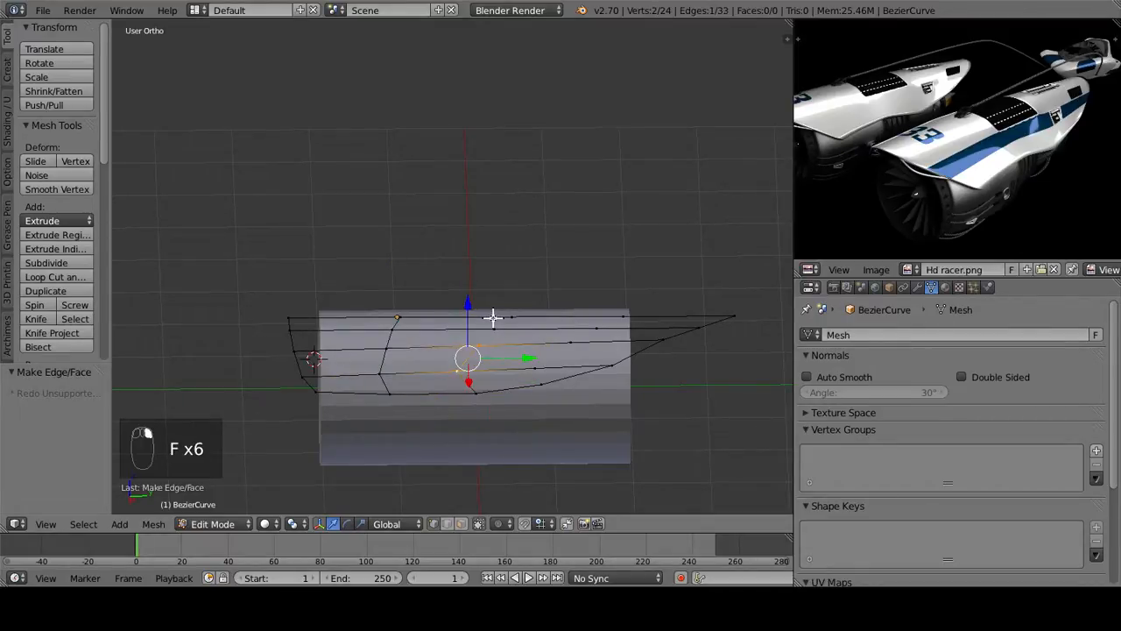
{"action": "right_click", "coordinate": [493, 318]}
{"action": "right_click", "coordinate": [478, 338], "text": "shift"}
{"action": "key", "text": "f"}
{"action": "right_click", "coordinate": [504, 313]}
{"action": "right_click", "coordinate": [496, 326], "text": "shift"}
{"action": "key", "text": "shift+f"}
{"action": "key", "text": "Escape"}
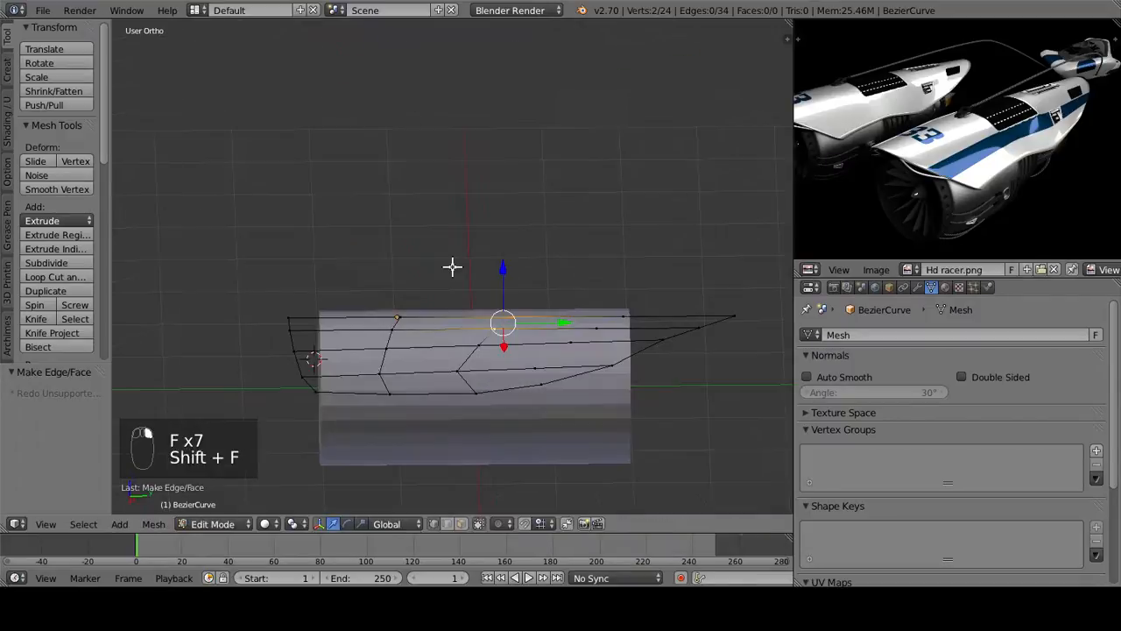
{"action": "key", "text": "f"}
Step: Join the vertices nearest the rear tip with four cross edges, running from the curved outline to the centre line
{"action": "scroll", "coordinate": [453, 359], "scroll_direction": "up", "scroll_amount": 3}
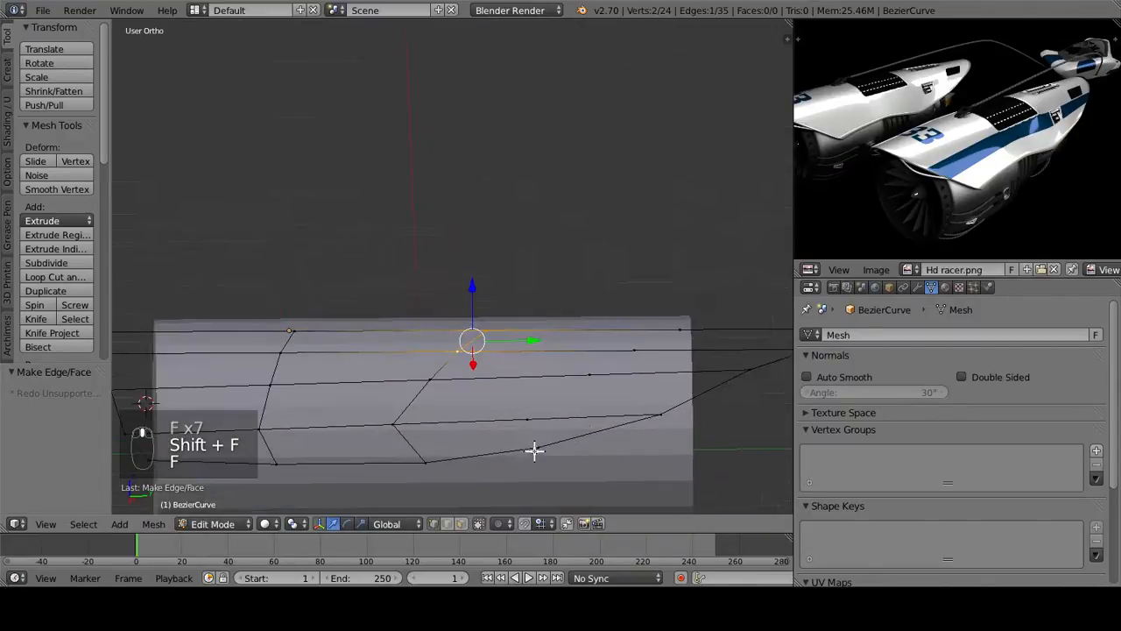
{"action": "right_click", "coordinate": [534, 451]}
{"action": "right_click", "coordinate": [524, 422], "text": "shift"}
{"action": "key", "text": "f"}
{"action": "right_click", "coordinate": [592, 382]}
{"action": "right_click", "coordinate": [531, 416], "text": "shift"}
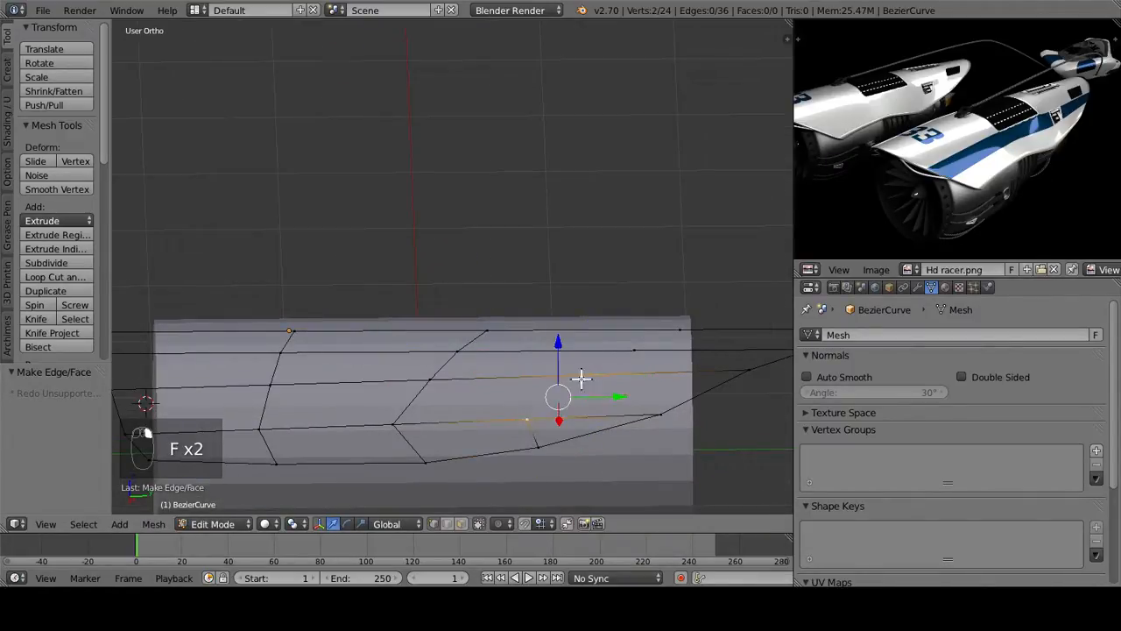
{"action": "right_click", "coordinate": [631, 352]}
{"action": "right_click", "coordinate": [593, 375], "text": "shift"}
{"action": "key", "text": "f"}
{"action": "right_click", "coordinate": [675, 330]}
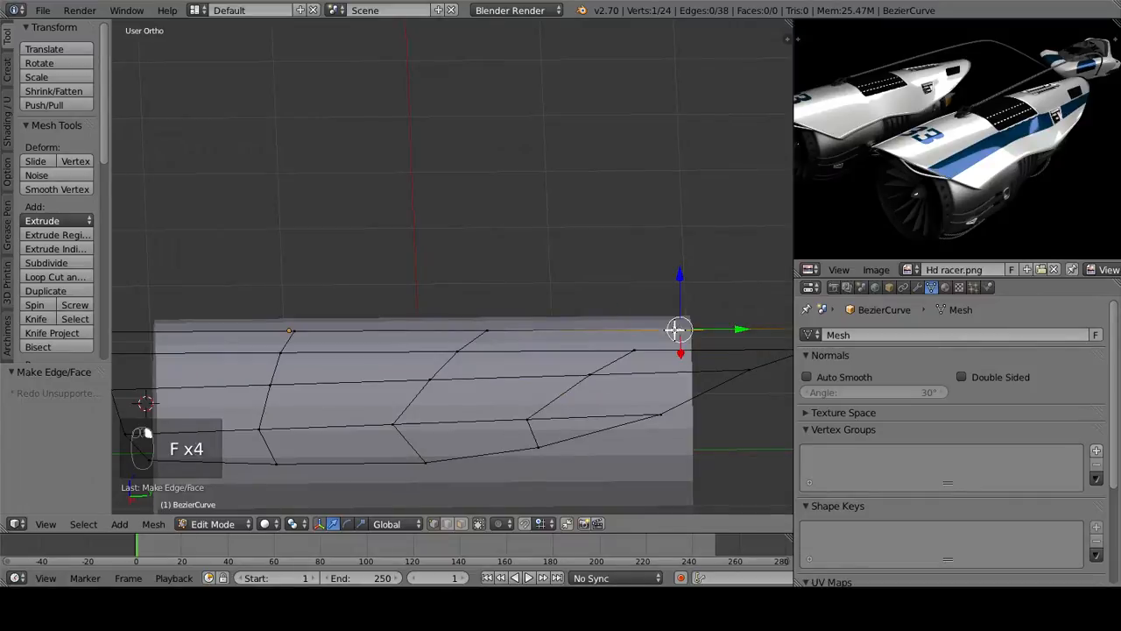
{"action": "right_click", "coordinate": [633, 350], "text": "shift"}
{"action": "key", "text": "f"}
Step: Select the whole mesh and fill its open cells with faces using Fill Holes
{"action": "middle_click_drag", "start_coordinate": [708, 348], "coordinate": [437, 330]}
{"action": "key", "text": "Tab"}
{"action": "scroll", "coordinate": [437, 329], "scroll_direction": "up", "scroll_amount": 3}
{"action": "key", "text": "Tab"}
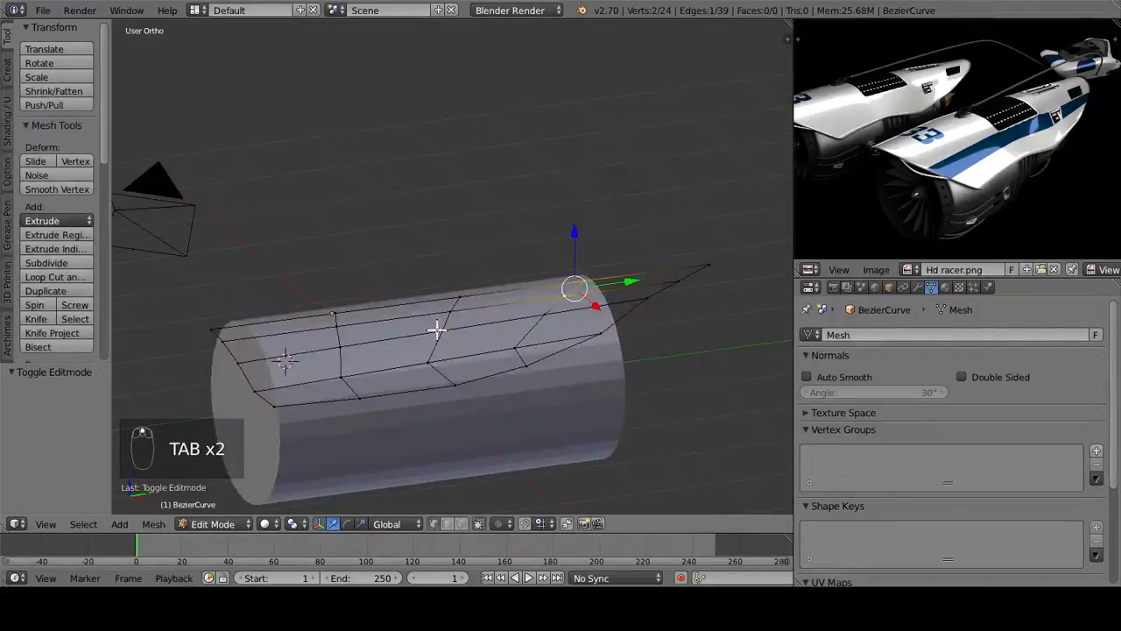
{"action": "key", "text": "a"}
{"action": "key", "text": "a"}
{"action": "key", "text": "a"}
{"action": "key", "text": "a"}
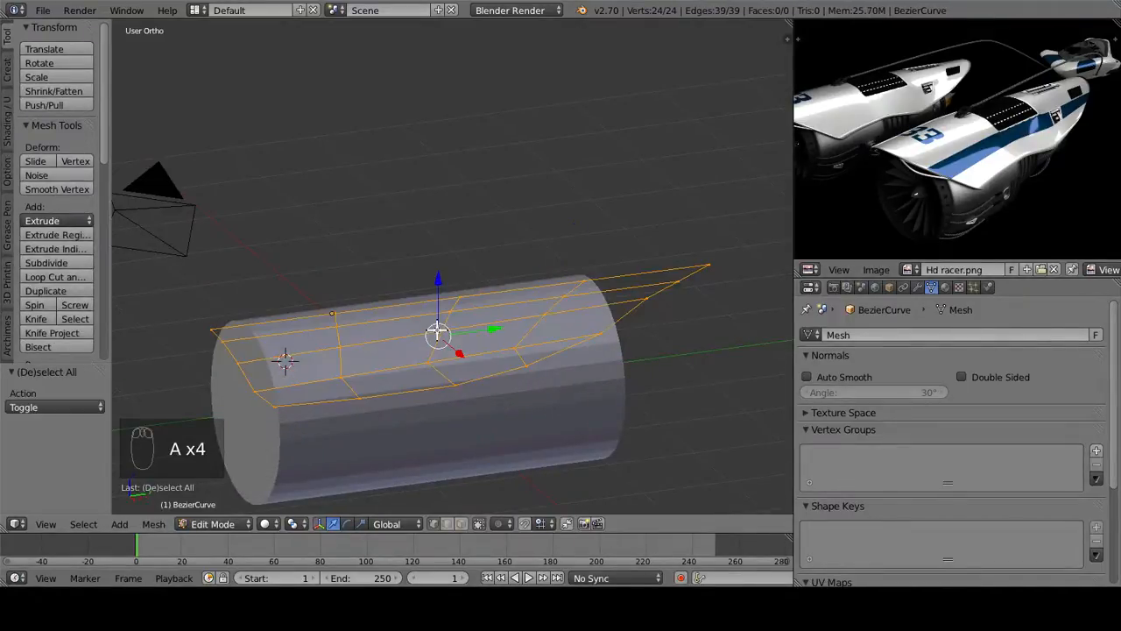
{"action": "key", "text": "space"}
{"action": "type", "text": "fill holes"}
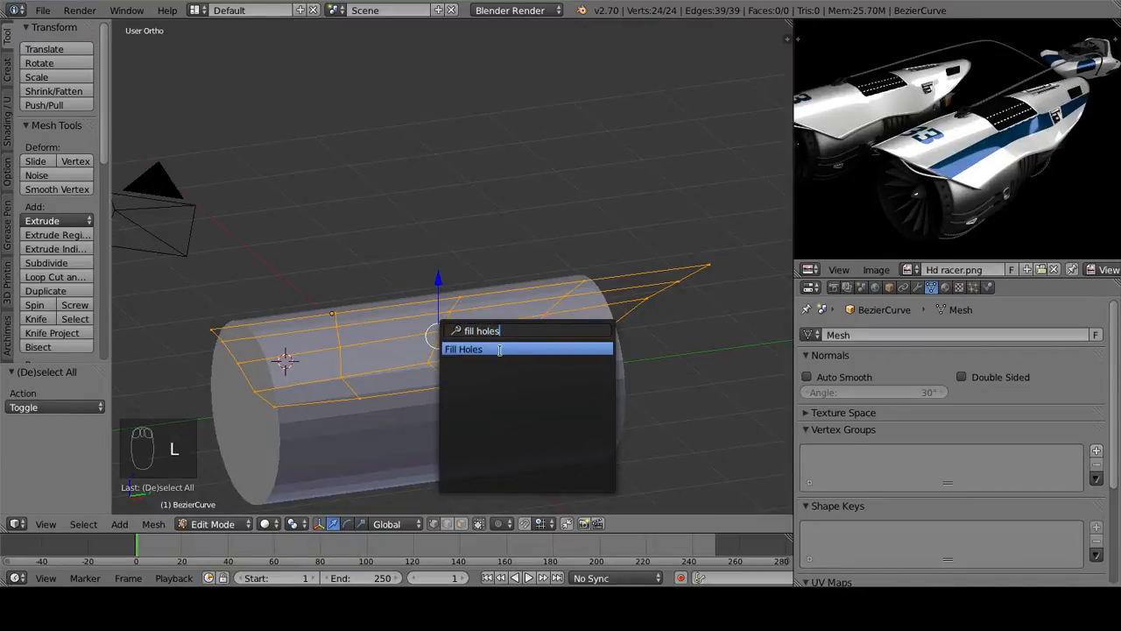
{"action": "left_click", "coordinate": [501, 348]}
Step: Fill the open centre-line cell second from the front with a face between its four corner vertices
{"action": "middle_click_drag", "start_coordinate": [465, 387], "coordinate": [480, 273]}
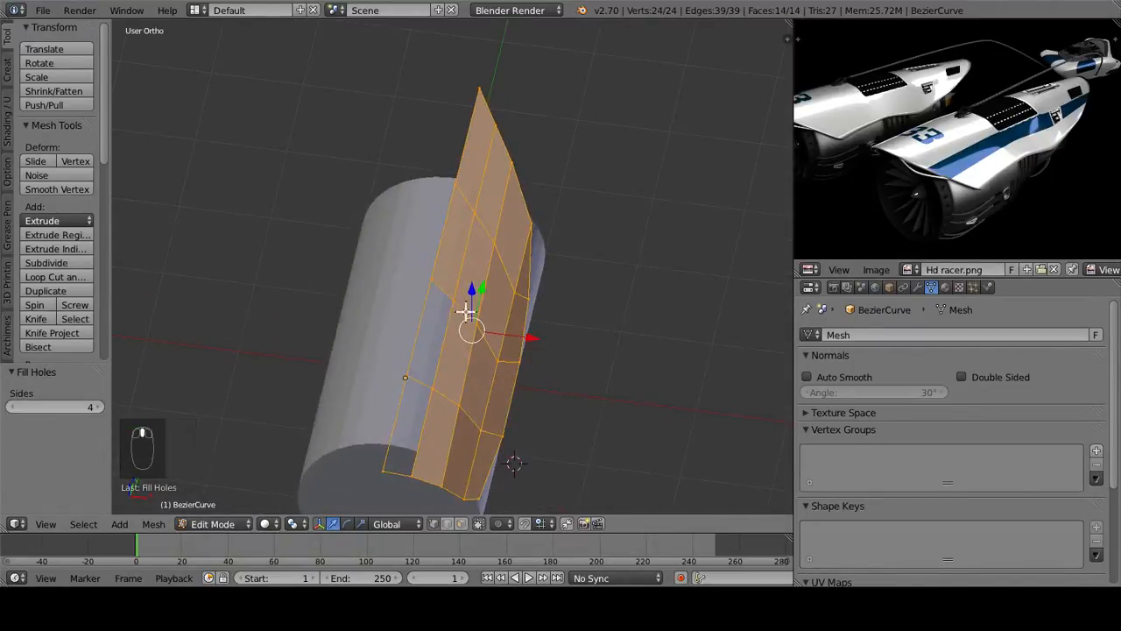
{"action": "right_click", "coordinate": [433, 386]}
{"action": "right_click", "coordinate": [407, 377], "text": "shift"}
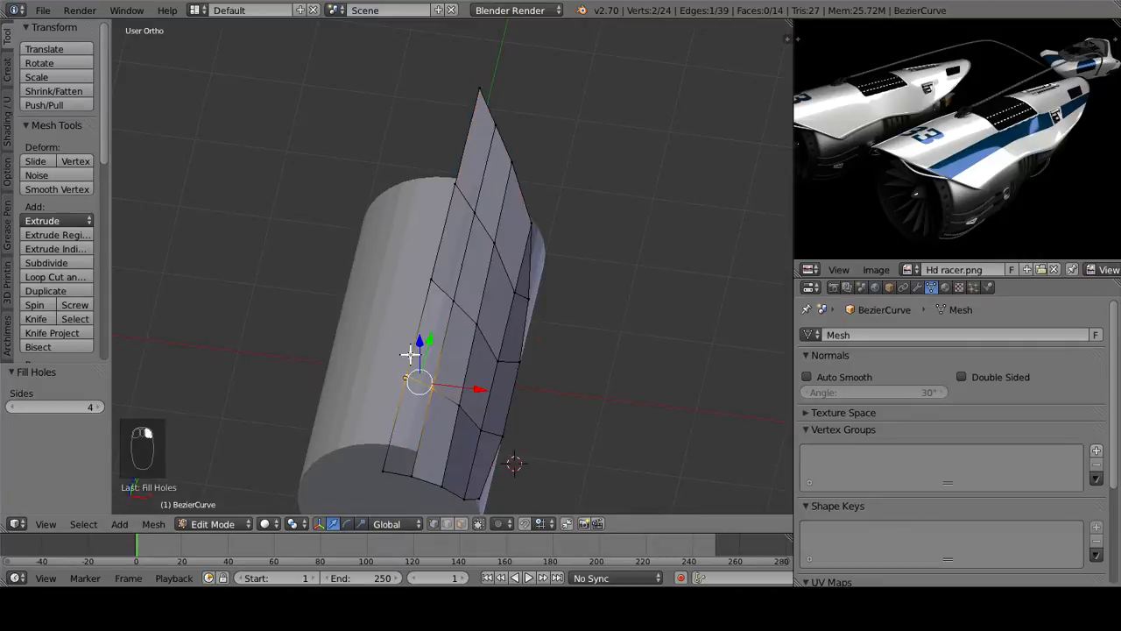
{"action": "right_click", "coordinate": [434, 279], "text": "shift"}
{"action": "right_click", "coordinate": [453, 296], "text": "shift"}
{"action": "key", "text": "f"}
Step: Fill the open centre-line cell at the front end with a four-sided face
{"action": "middle_click_drag", "start_coordinate": [470, 387], "coordinate": [514, 251], "text": "shift"}
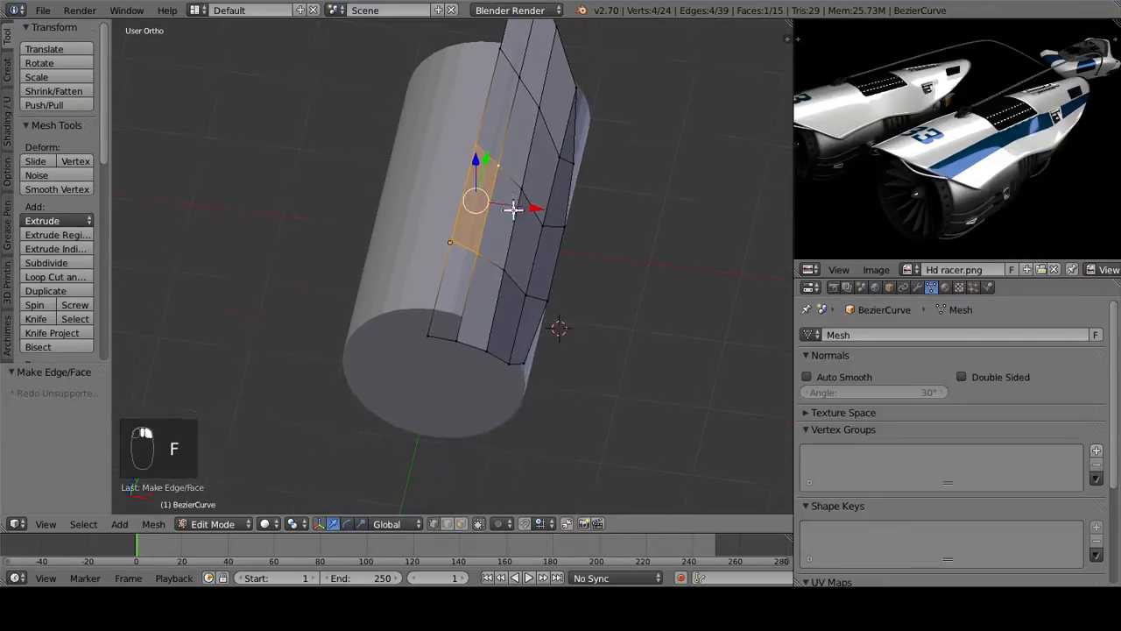
{"action": "right_click", "coordinate": [457, 338]}
{"action": "right_click", "coordinate": [429, 335], "text": "shift"}
{"action": "right_click", "coordinate": [449, 240], "text": "shift"}
{"action": "right_click", "coordinate": [504, 267], "text": "shift"}
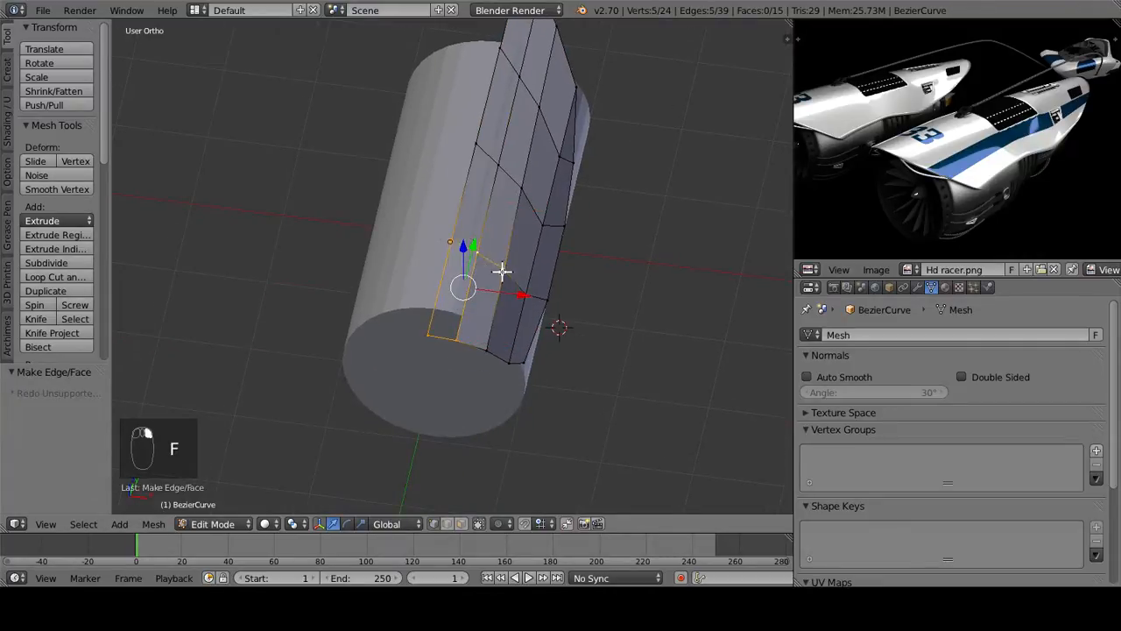
{"action": "key", "text": "f"}
Step: Return to Object Mode, add a Mirror modifier to the cowling mesh, and set its axis to Y only
{"action": "middle_click_drag", "start_coordinate": [511, 271], "coordinate": [701, 294]}
{"action": "key", "text": "Tab"}
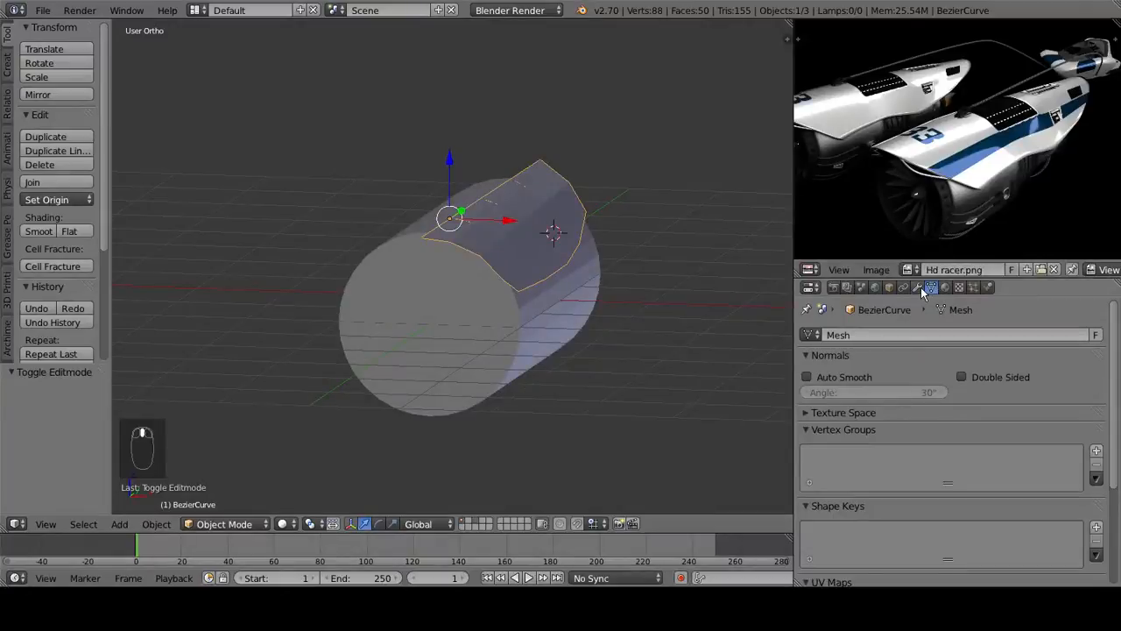
{"action": "left_click", "coordinate": [919, 287]}
{"action": "left_click", "coordinate": [894, 336]}
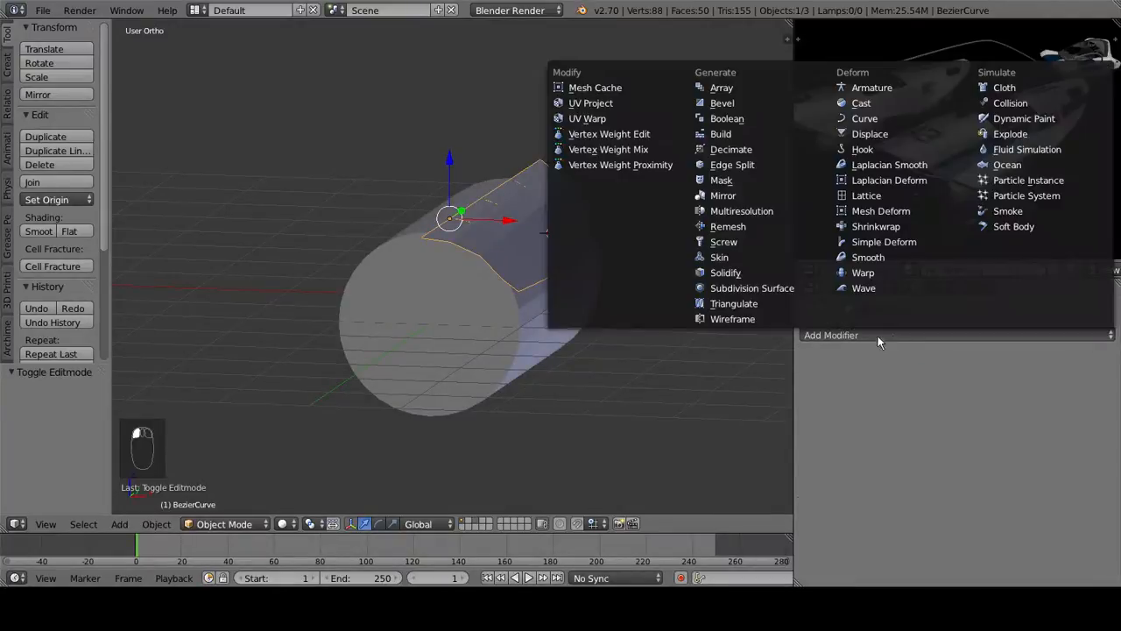
{"action": "left_click", "coordinate": [723, 196]}
{"action": "middle_click_drag", "start_coordinate": [648, 243], "coordinate": [457, 340]}
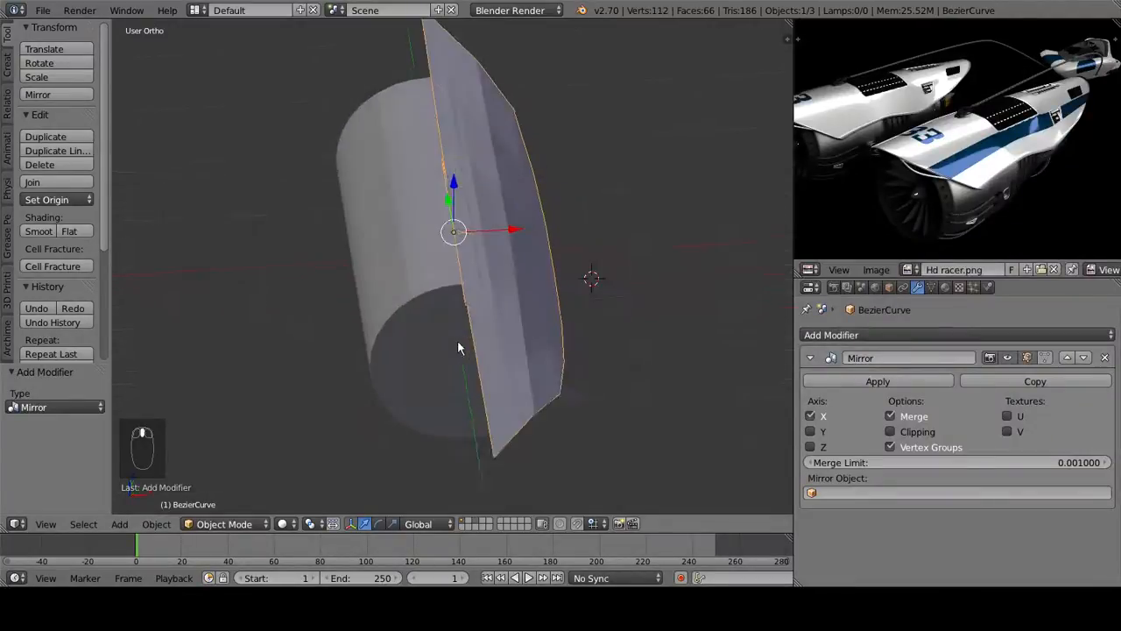
{"action": "left_click", "coordinate": [812, 431]}
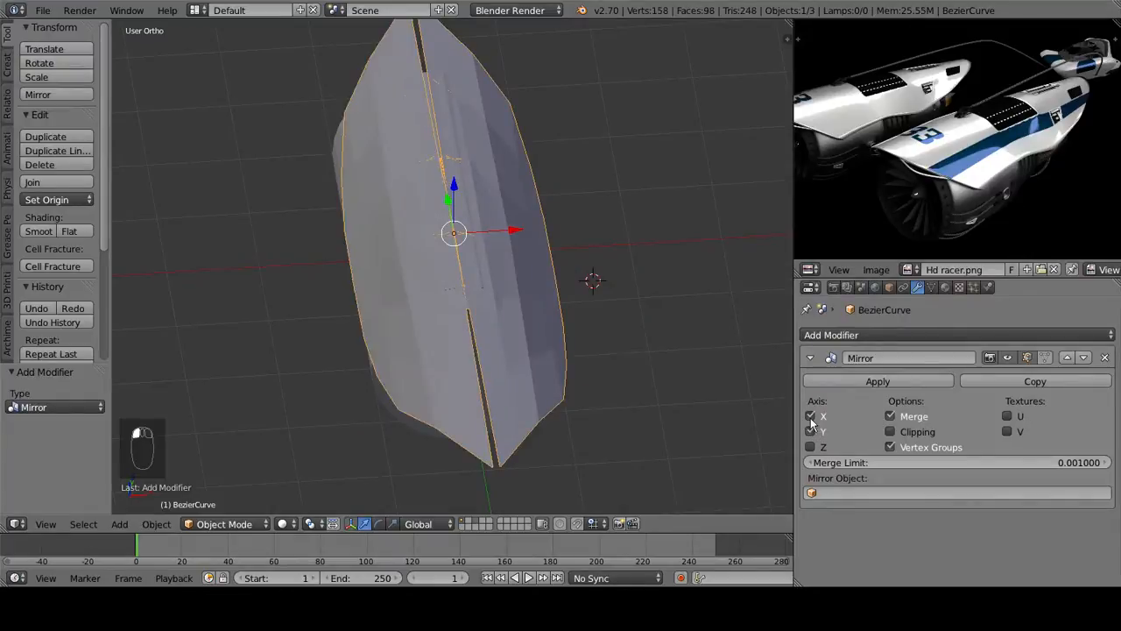
{"action": "left_click", "coordinate": [811, 417]}
Step: Enable Clipping on the Mirror modifier and pull the open centre-line vertices onto the mirror plane to close the gap
{"action": "middle_click_drag", "start_coordinate": [649, 337], "coordinate": [666, 454]}
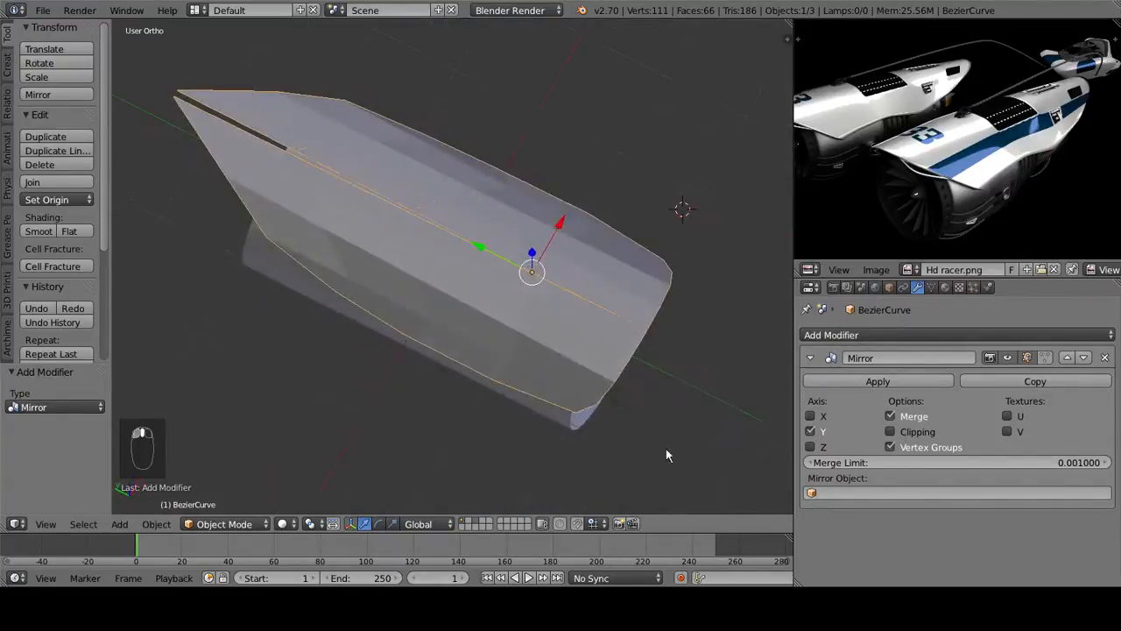
{"action": "key", "text": "Tab"}
{"action": "right_click", "coordinate": [629, 323]}
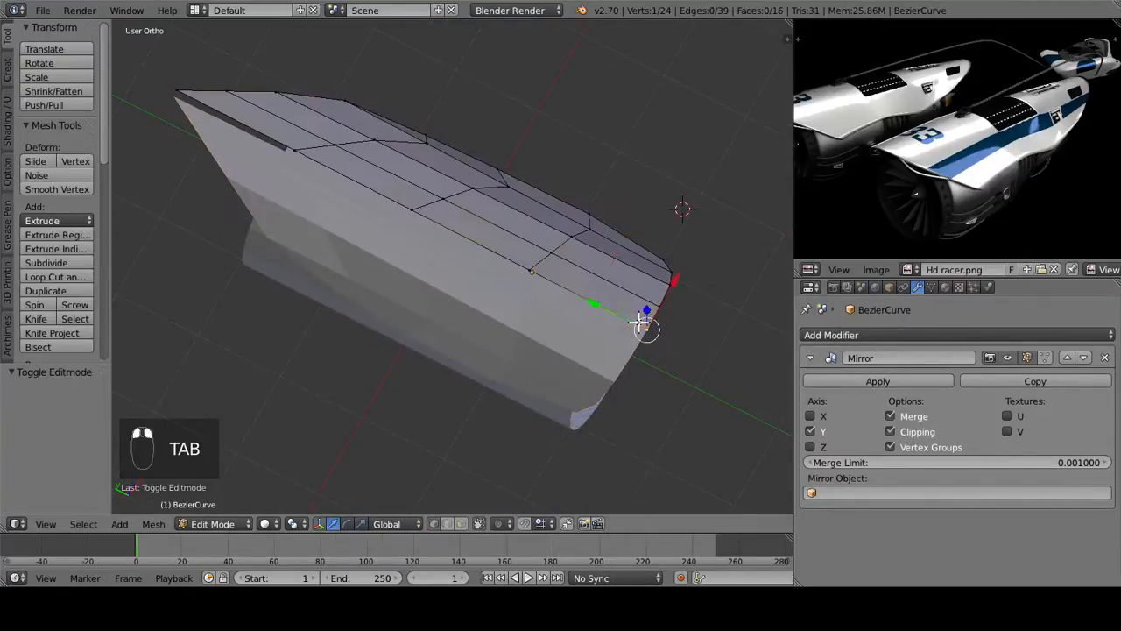
{"action": "right_click", "coordinate": [631, 326], "text": "alt"}
{"action": "left_click_drag", "start_coordinate": [421, 158], "coordinate": [424, 183]}
{"action": "middle_click_drag", "start_coordinate": [637, 369], "coordinate": [468, 233]}
{"action": "key", "text": "Tab"}
{"action": "middle_click_drag", "start_coordinate": [509, 413], "coordinate": [568, 460]}
Step: Move the rim vertex beside the cowling's pointed tip 0.061 along Y and return to Object Mode
{"action": "key", "text": "Tab"}
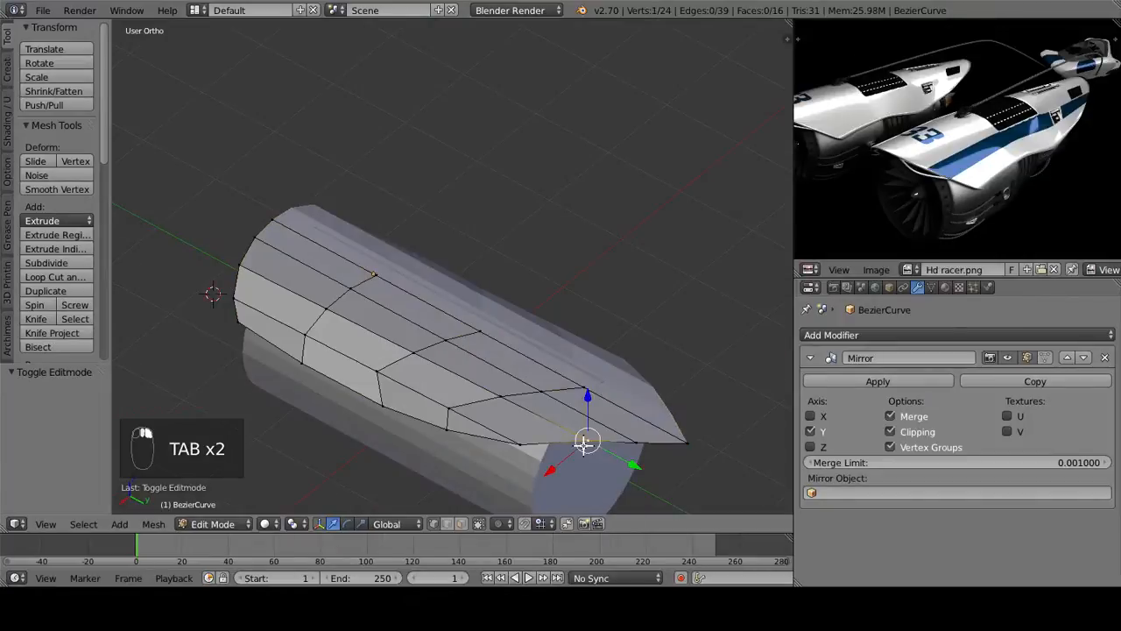
{"action": "left_click_drag", "start_coordinate": [626, 465], "coordinate": [668, 461]}
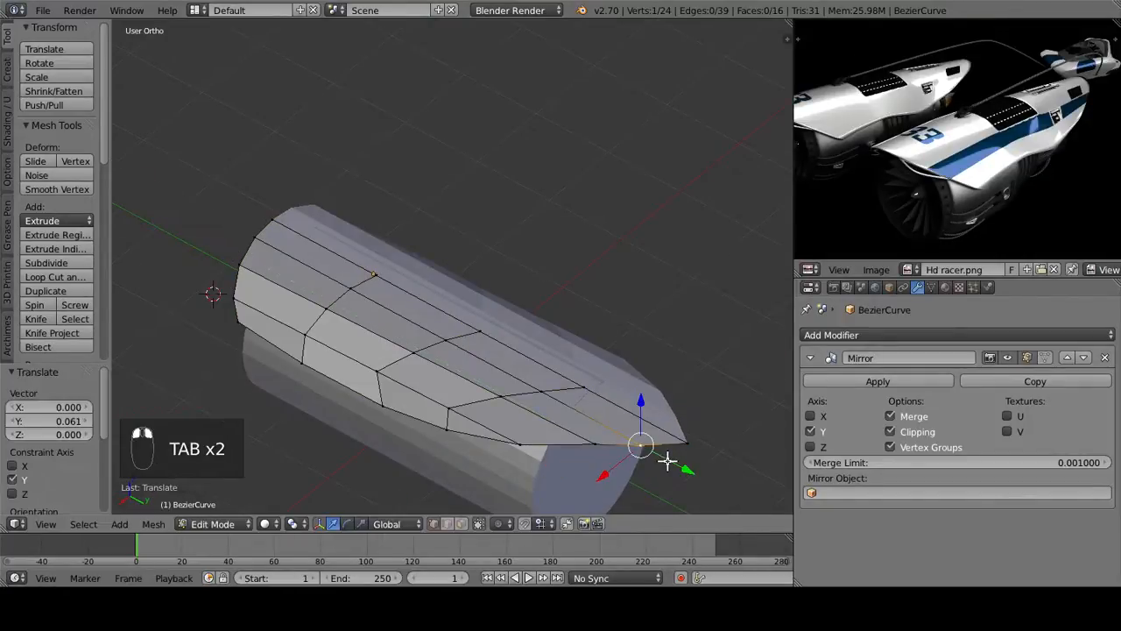
{"action": "key", "text": "Tab"}
Step: Add a Subdivision Surface modifier to the cowling and set its View subdivisions to 2
{"action": "middle_click_drag", "start_coordinate": [669, 461], "coordinate": [743, 358]}
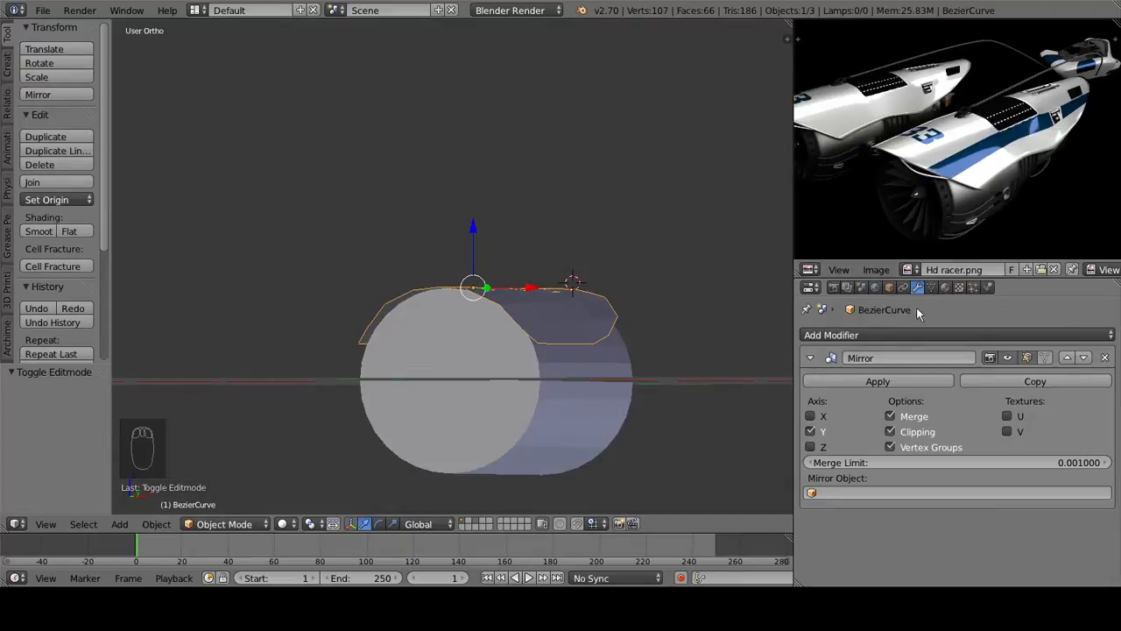
{"action": "left_click", "coordinate": [810, 357]}
{"action": "left_click", "coordinate": [896, 334]}
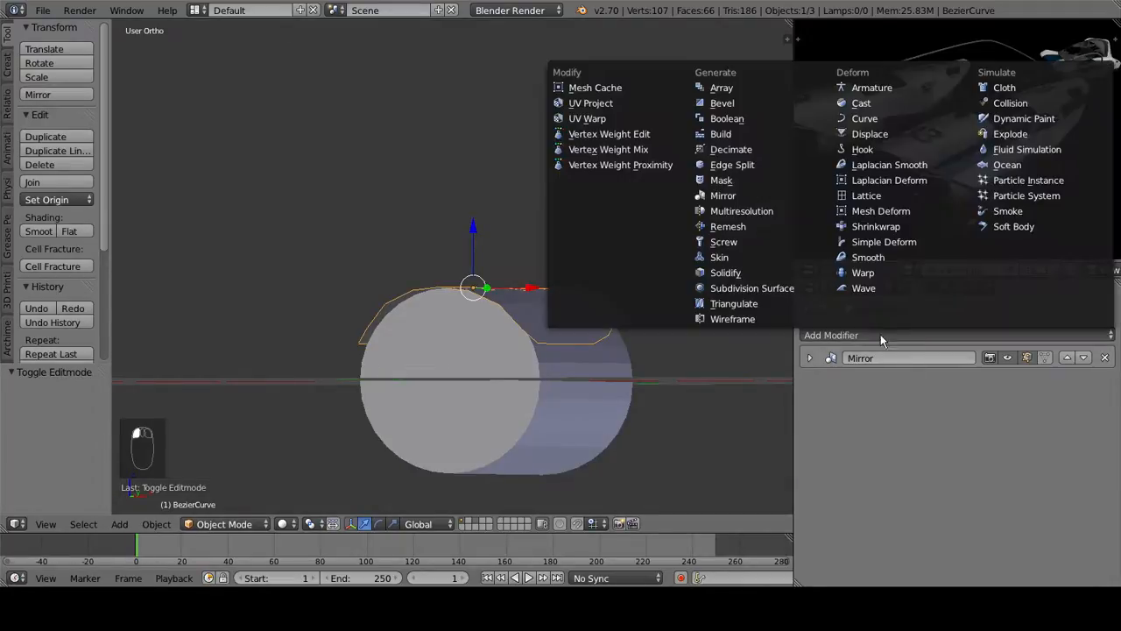
{"action": "left_click", "coordinate": [744, 296]}
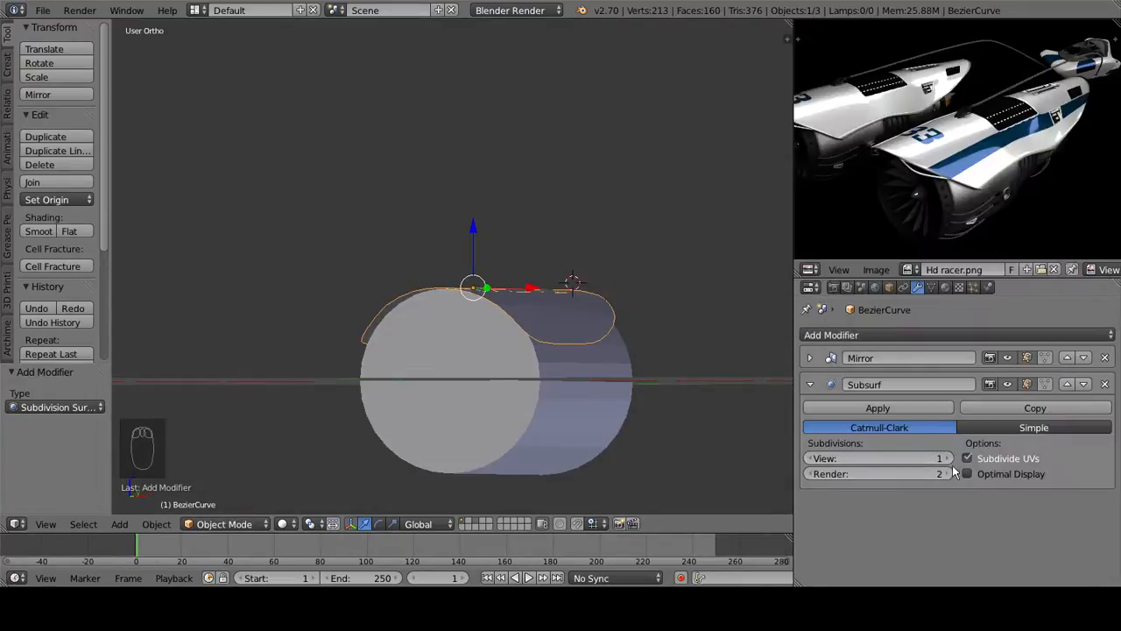
{"action": "middle_click_drag", "start_coordinate": [569, 385], "coordinate": [702, 366]}
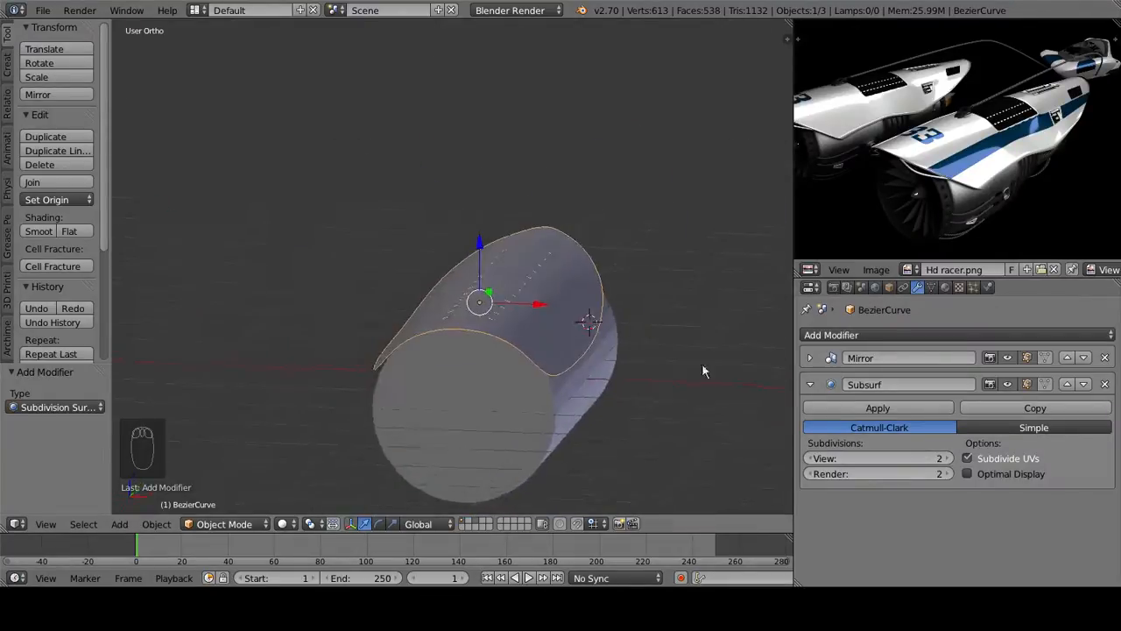
Step: Add a Solidify modifier to the cowling and set its thickness to 0.05
{"action": "left_click", "coordinate": [810, 383]}
{"action": "left_click", "coordinate": [863, 335]}
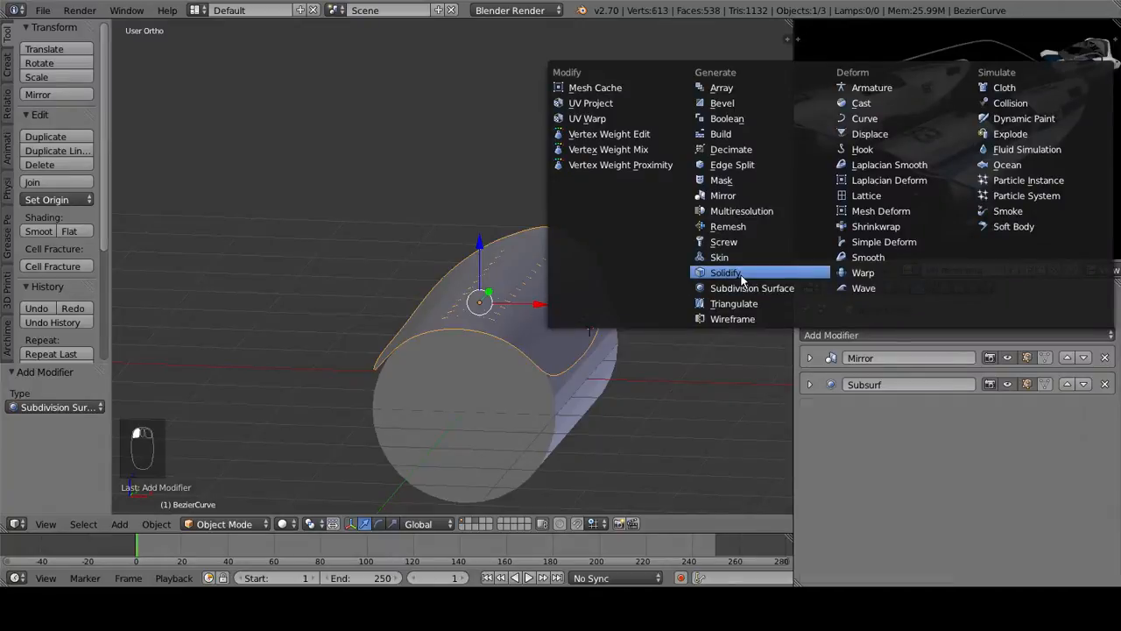
{"action": "left_click", "coordinate": [742, 273]}
{"action": "middle_click_drag", "start_coordinate": [604, 290], "coordinate": [563, 228]}
{"action": "middle_click_drag", "start_coordinate": [639, 349], "coordinate": [722, 440]}
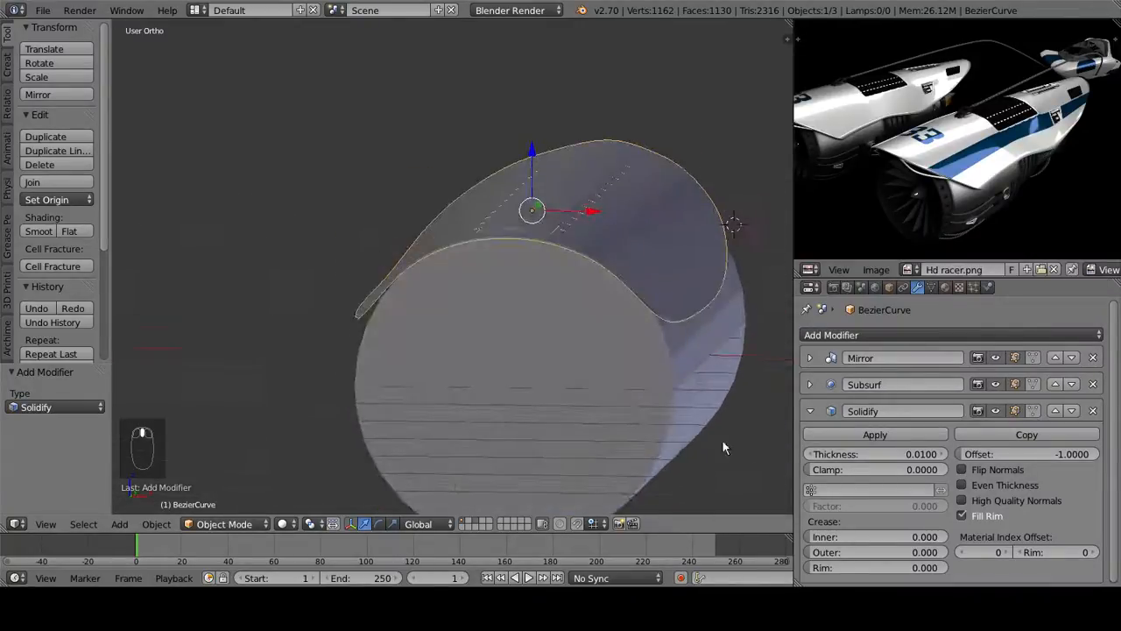
{"action": "left_click", "coordinate": [889, 451]}
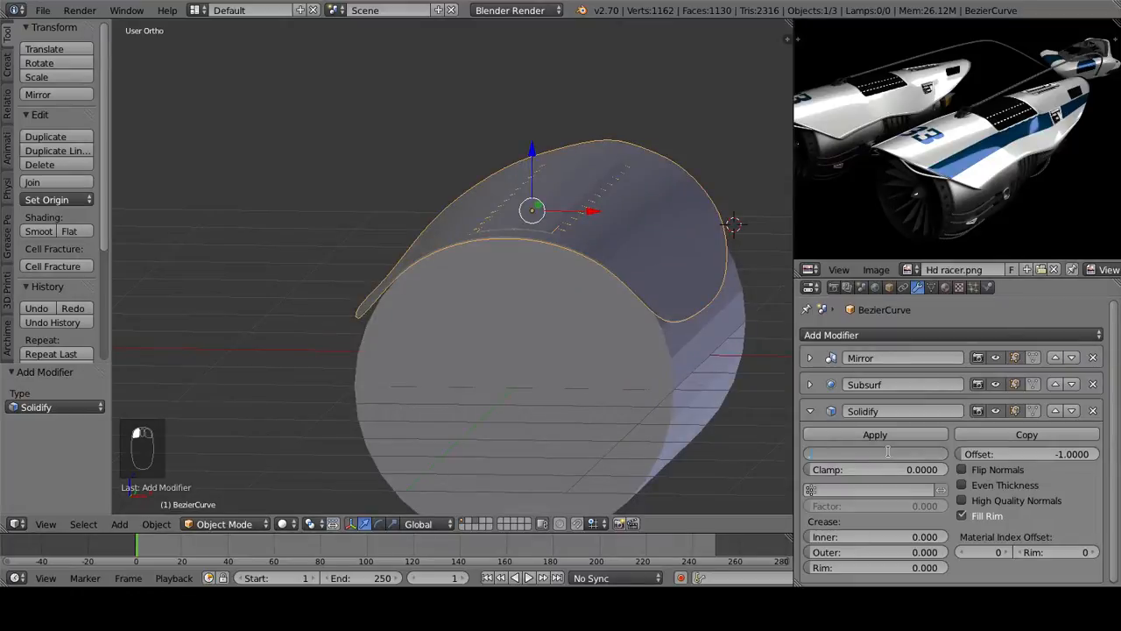
{"action": "type", "text": ".05"}
{"action": "key", "text": "Return"}
Step: Adjust the engine cylinder's height along Z beneath the cowling, and reopen the cowling mesh in Edit Mode
{"action": "middle_click_drag", "start_coordinate": [614, 368], "coordinate": [536, 298]}
{"action": "right_click", "coordinate": [601, 325]}
{"action": "key", "text": "g"}
{"action": "key", "text": "z"}
{"action": "left_click", "coordinate": [543, 311]}
{"action": "right_click", "coordinate": [539, 272]}
{"action": "scroll", "coordinate": [433, 358], "scroll_direction": "down", "scroll_amount": 4}
{"action": "key", "text": "Tab"}
{"action": "key", "text": "Tab"}
{"action": "key", "text": "Tab"}
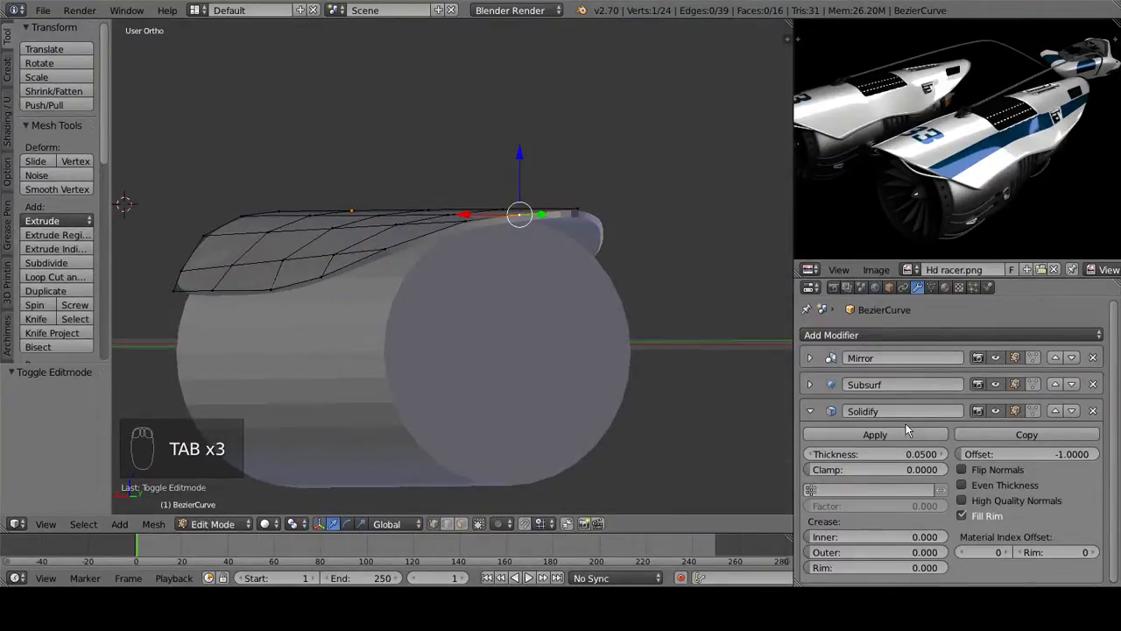
Step: Examine the engine cowling's panels and front edge in the reference image and compare them with the model
{"action": "middle_click_drag", "start_coordinate": [453, 280], "coordinate": [688, 303]}
{"action": "scroll", "coordinate": [1017, 123], "scroll_direction": "up", "scroll_amount": 3}
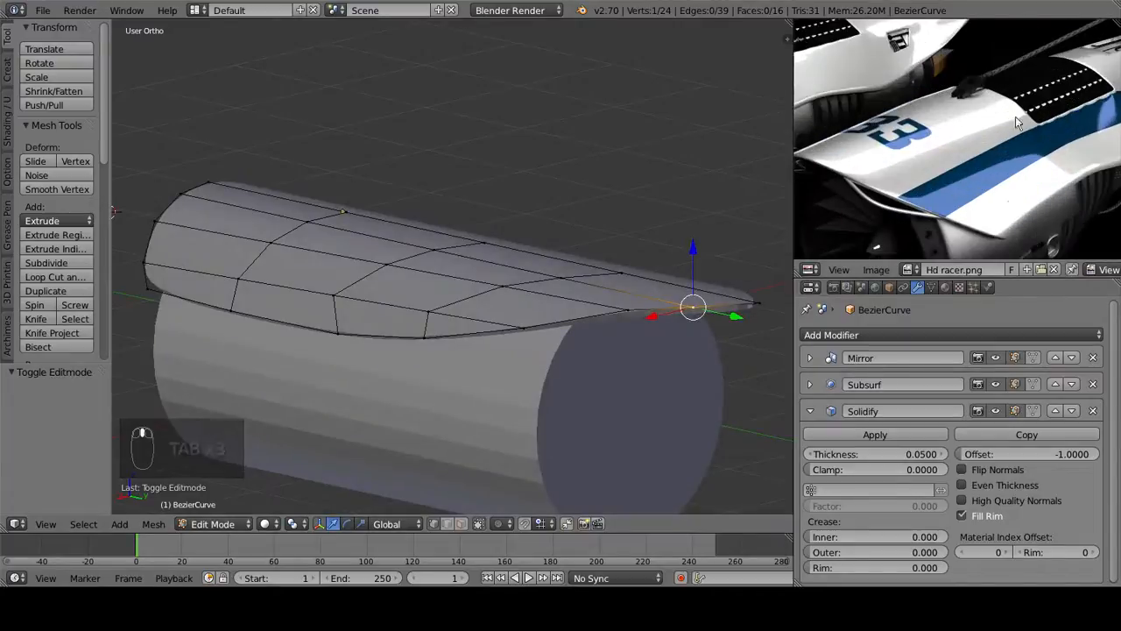
{"action": "middle_click_drag", "start_coordinate": [1017, 123], "coordinate": [913, 229]}
{"action": "middle_click_drag", "start_coordinate": [1074, 179], "coordinate": [999, 194]}
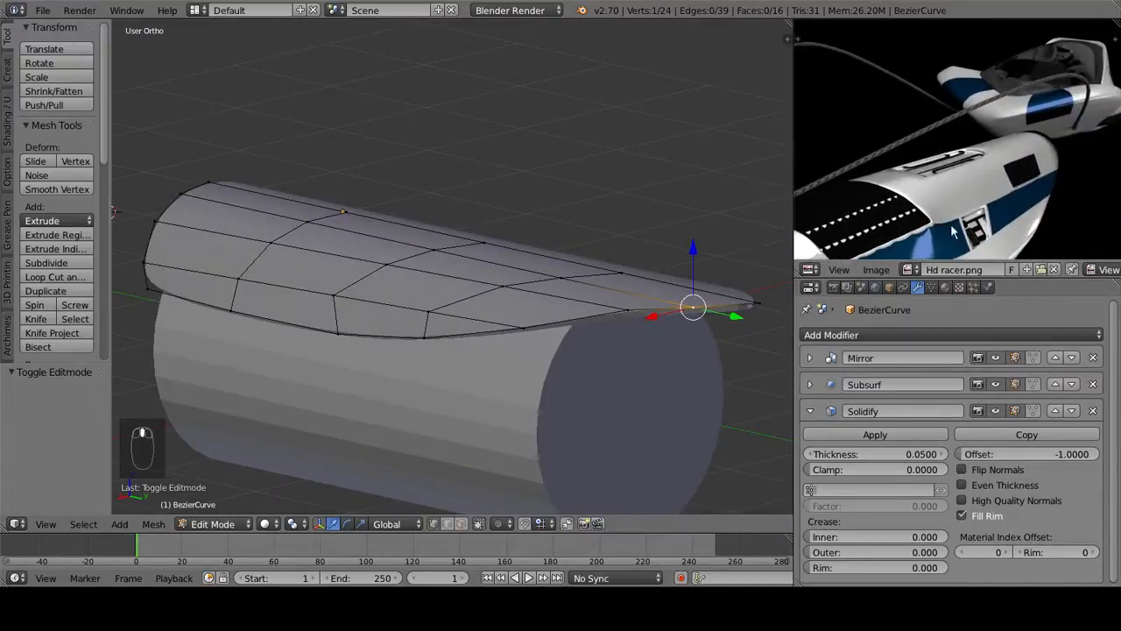
{"action": "middle_click_drag", "start_coordinate": [954, 232], "coordinate": [1050, 119]}
{"action": "scroll", "coordinate": [162, 382], "scroll_direction": "down", "scroll_amount": 6}
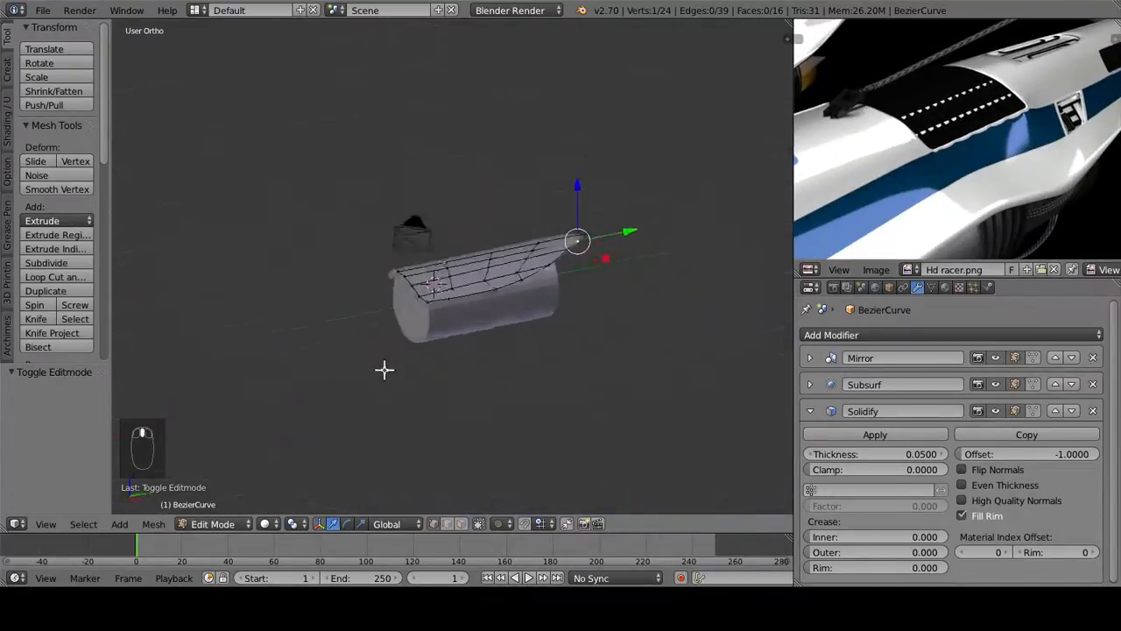
{"action": "scroll", "coordinate": [937, 184], "scroll_direction": "down", "scroll_amount": 5}
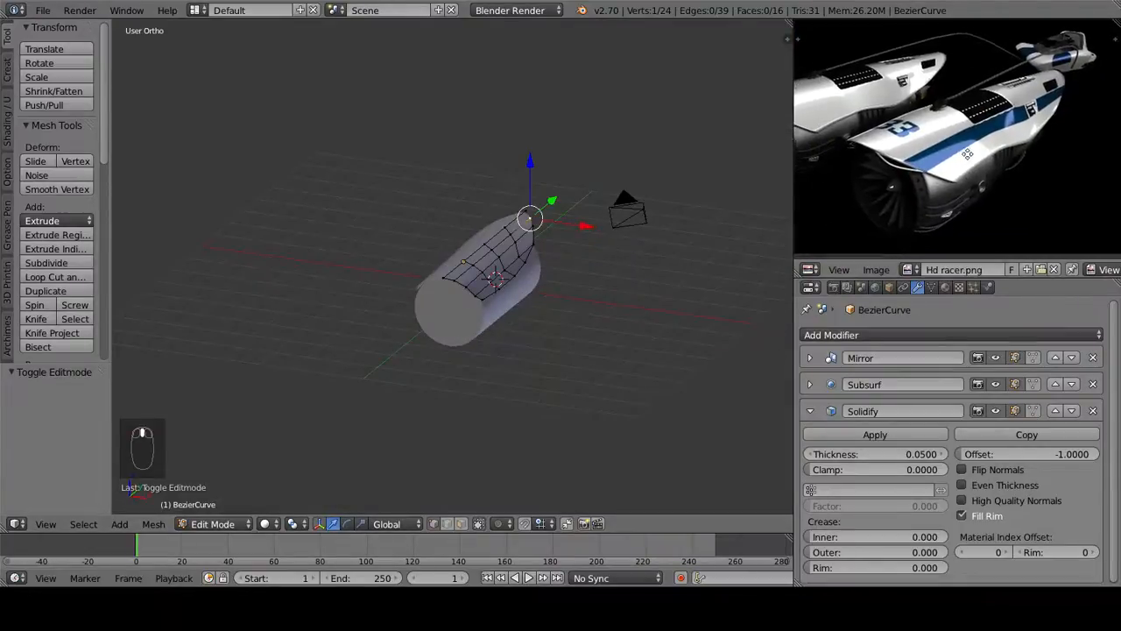
{"action": "scroll", "coordinate": [935, 169], "scroll_direction": "up", "scroll_amount": 6}
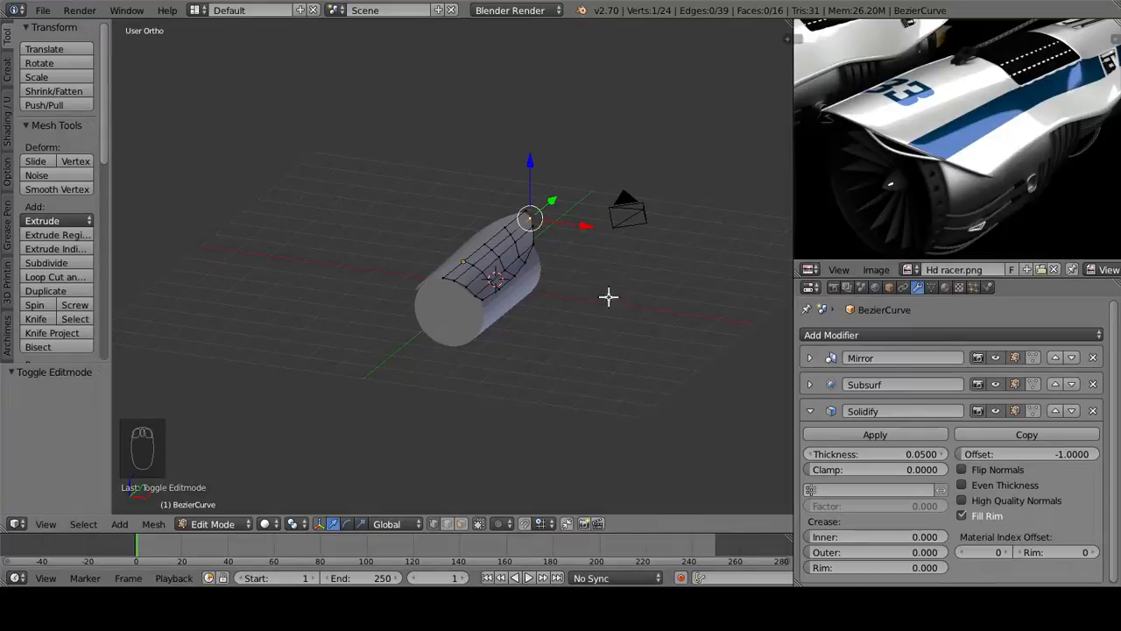
{"action": "scroll", "coordinate": [1004, 140], "scroll_direction": "down", "scroll_amount": 2}
{"action": "middle_click_drag", "start_coordinate": [997, 100], "coordinate": [960, 157]}
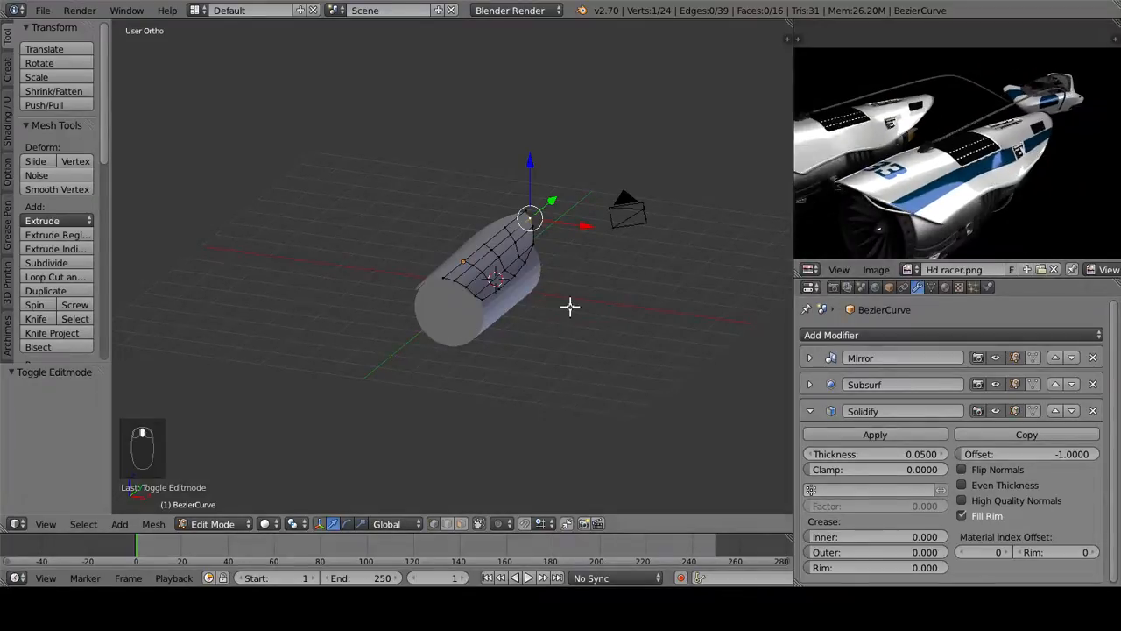
Step: Return to Object Mode and apply the cowling's Solidify modifier
{"action": "middle_click_drag", "start_coordinate": [486, 329], "coordinate": [399, 336]}
{"action": "scroll", "coordinate": [458, 328], "scroll_direction": "up", "scroll_amount": 2}
{"action": "key", "text": "Tab"}
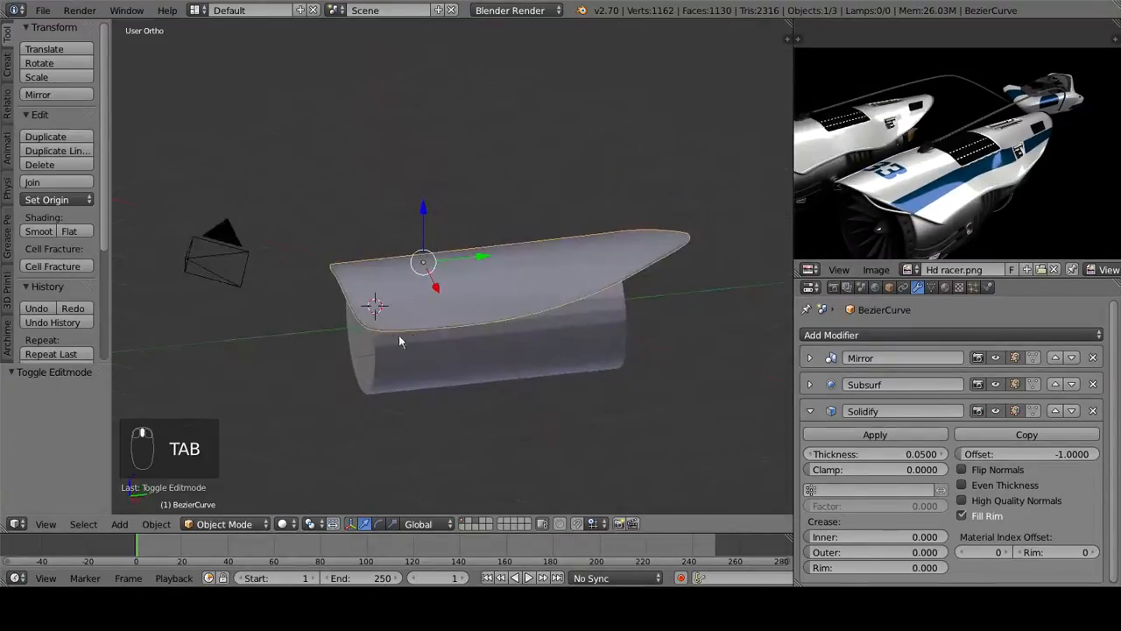
{"action": "scroll", "coordinate": [398, 340], "scroll_direction": "up", "scroll_amount": 3}
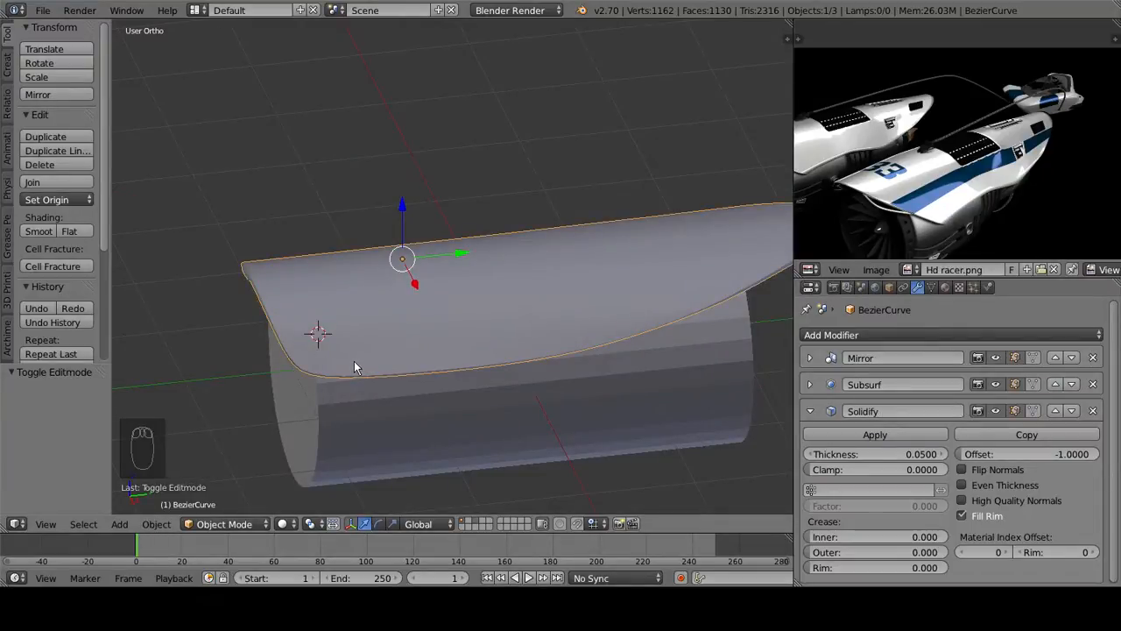
{"action": "middle_click_drag", "start_coordinate": [415, 320], "coordinate": [618, 192]}
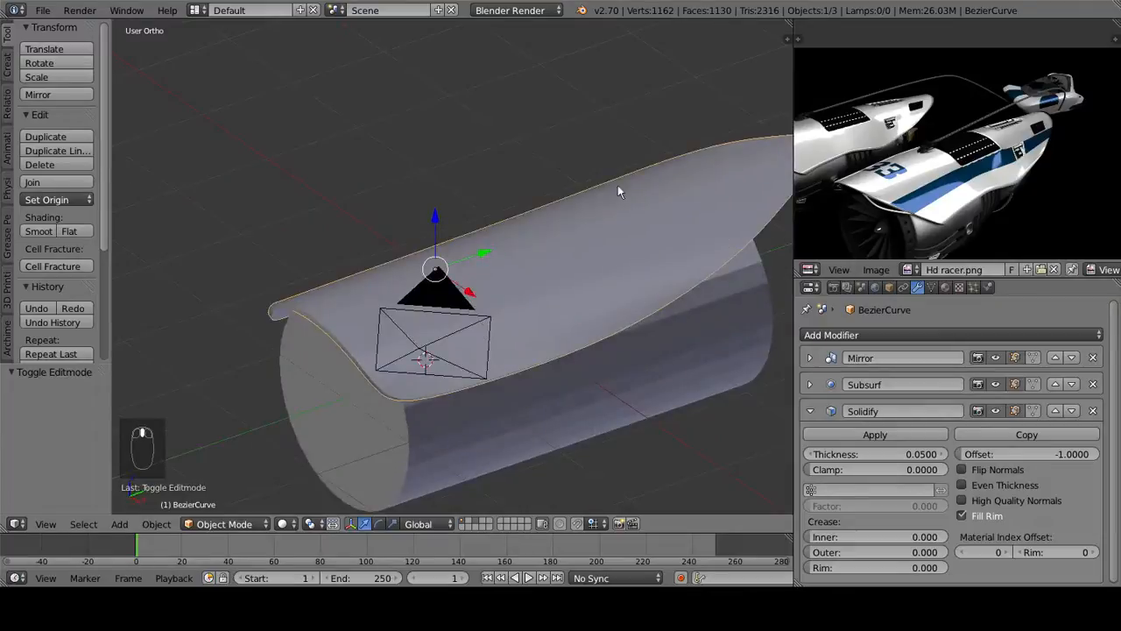
{"action": "left_click", "coordinate": [846, 433]}
Step: In Edit Mode, set the Subsurf View subdivisions to 1 and hide the Mirror modifier's result in the viewport
{"action": "middle_click_drag", "start_coordinate": [358, 316], "coordinate": [397, 287]}
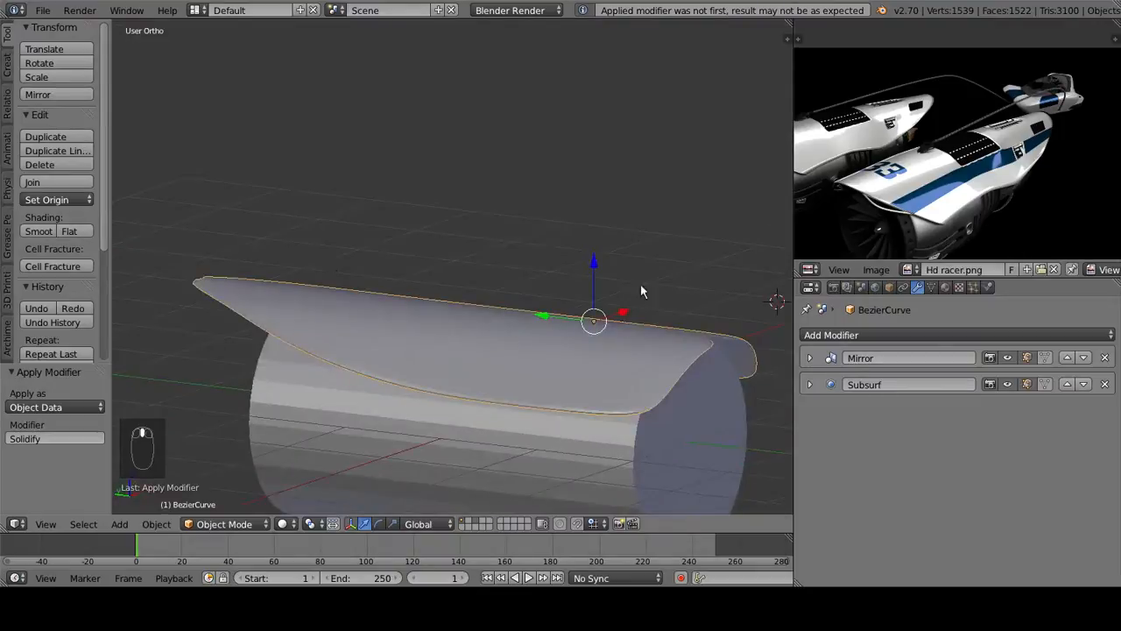
{"action": "key", "text": "Tab"}
{"action": "scroll", "coordinate": [520, 266], "scroll_direction": "up", "scroll_amount": 5}
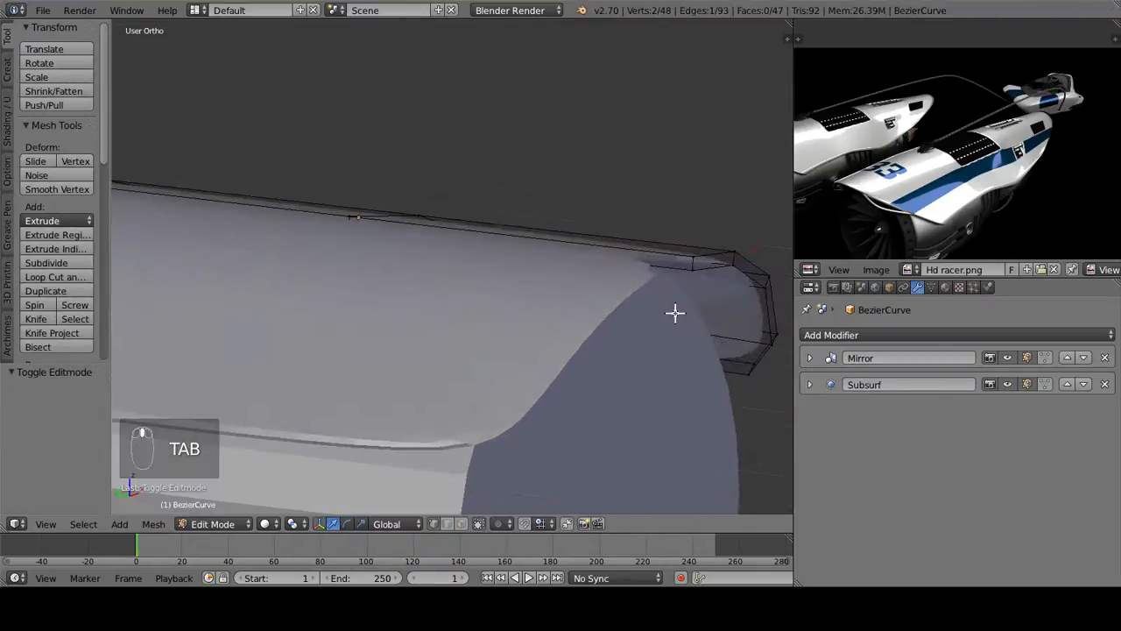
{"action": "left_click", "coordinate": [809, 384]}
{"action": "left_click", "coordinate": [808, 459]}
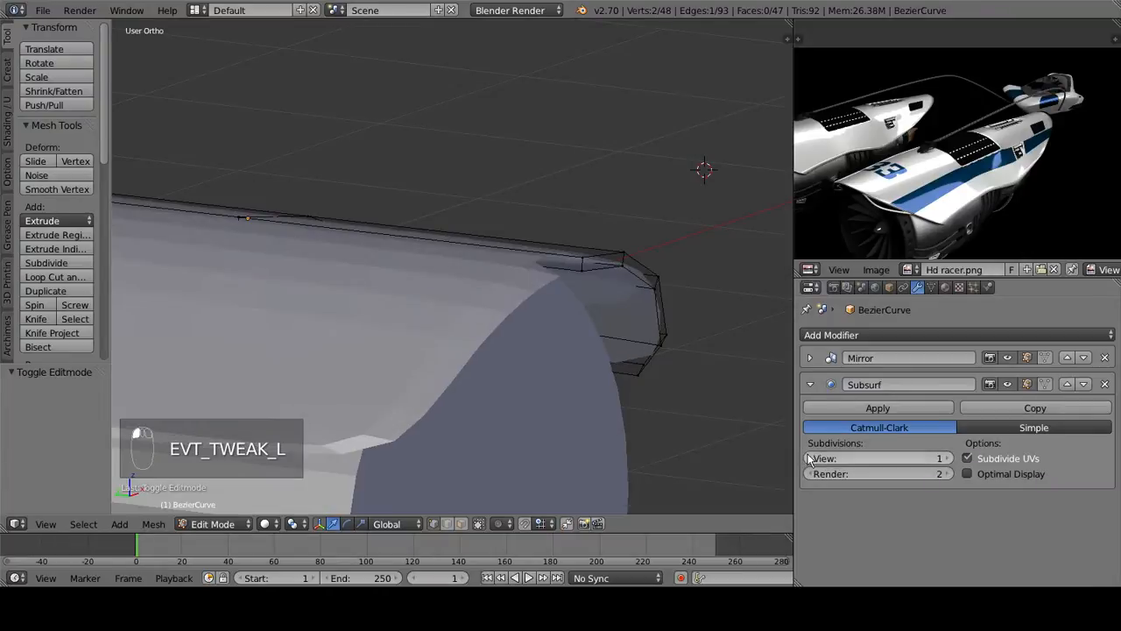
{"action": "left_click", "coordinate": [809, 459]}
{"action": "left_click", "coordinate": [931, 454]}
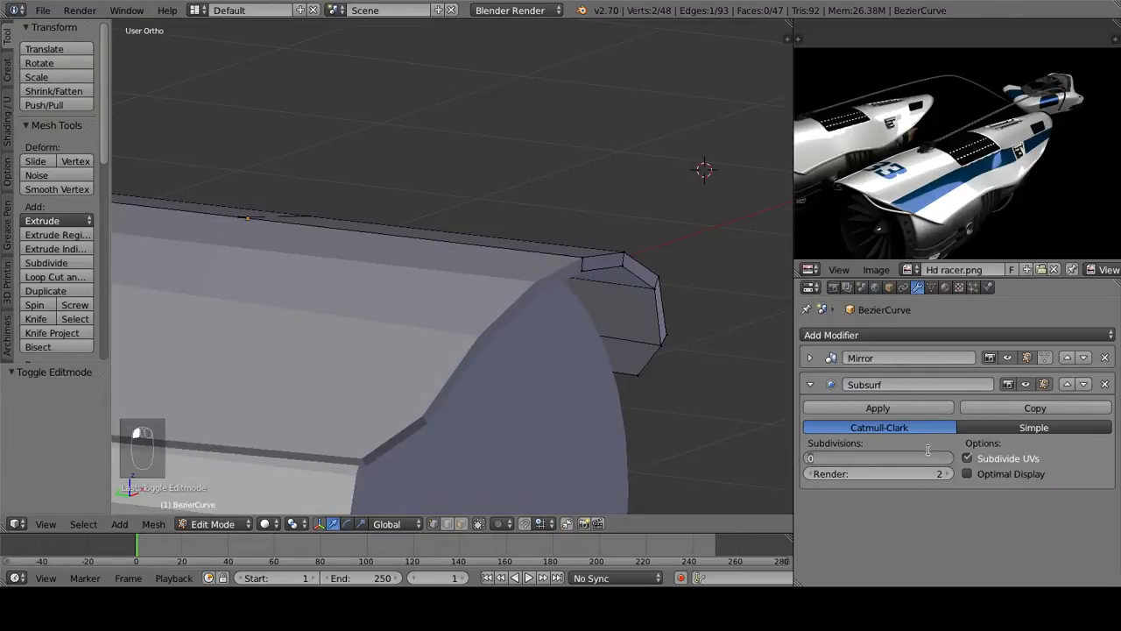
{"action": "left_click", "coordinate": [947, 458]}
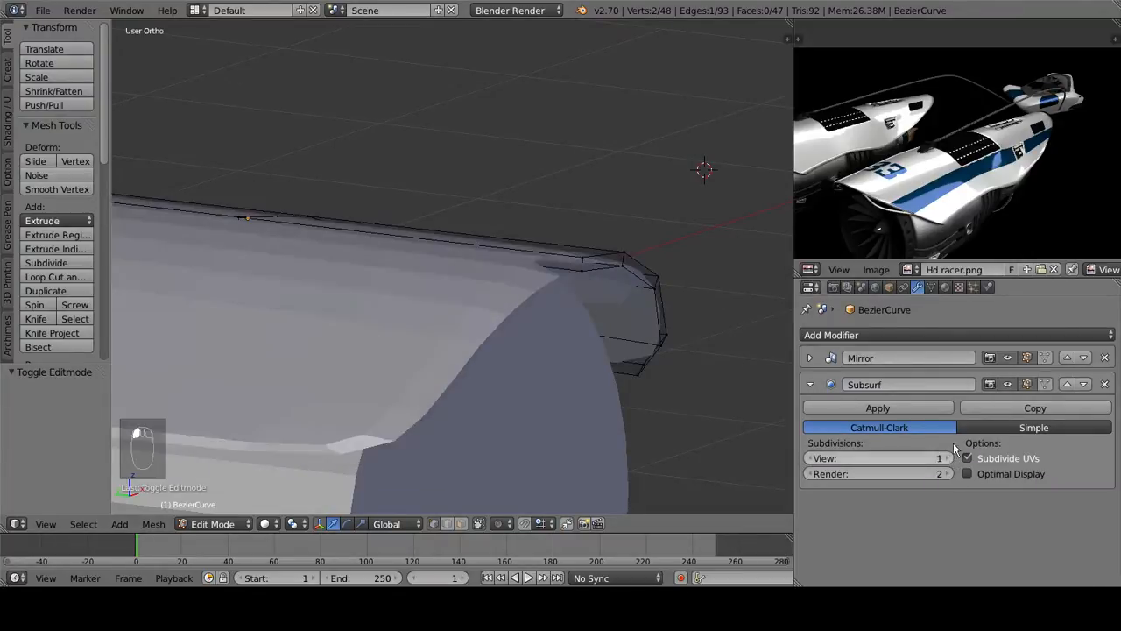
{"action": "left_click", "coordinate": [1012, 357]}
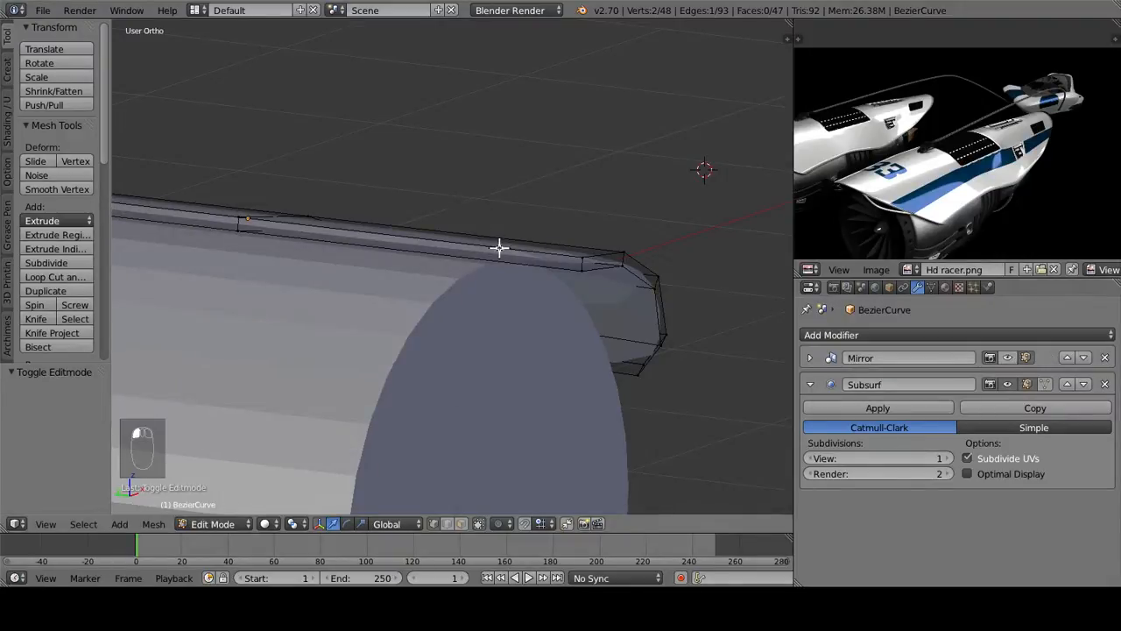
Step: Select the four narrow wall faces along the cowling's centre line and delete them as faces
{"action": "middle_click_drag", "start_coordinate": [501, 297], "coordinate": [560, 374], "text": "shift"}
{"action": "right_click_drag", "start_coordinate": [537, 325], "coordinate": [405, 328]}
{"action": "right_click", "coordinate": [405, 328]}
{"action": "right_click", "coordinate": [261, 306], "text": "shift"}
{"action": "right_click", "coordinate": [260, 300], "text": "shift"}
{"action": "key", "text": "ctrl+z"}
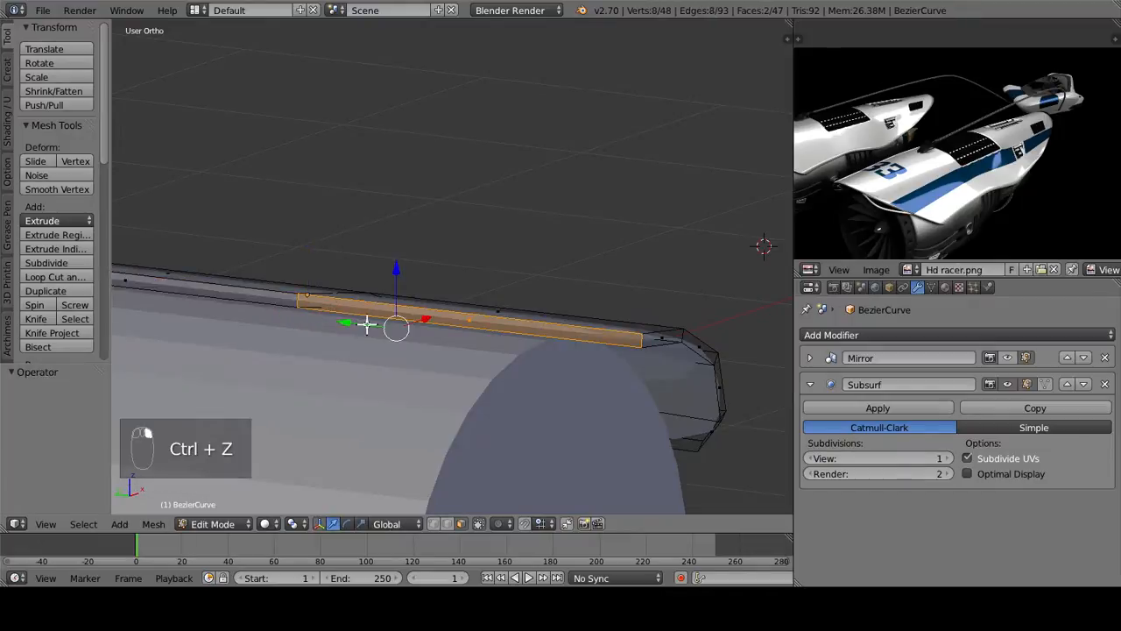
{"action": "key", "text": "ctrl+z"}
{"action": "key", "text": "ctrl+z"}
{"action": "middle_click_drag", "start_coordinate": [295, 301], "coordinate": [145, 264], "text": "shift"}
{"action": "right_click", "coordinate": [166, 288], "text": "shift"}
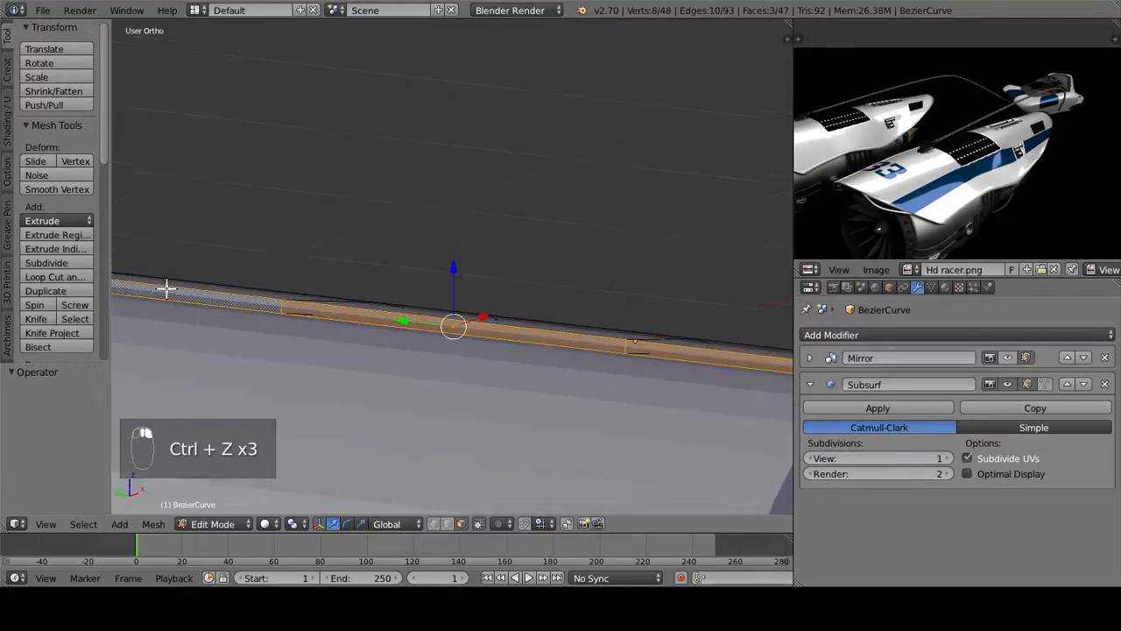
{"action": "middle_click_drag", "start_coordinate": [246, 305], "coordinate": [741, 340], "text": "shift"}
{"action": "right_click", "coordinate": [254, 278], "text": "shift"}
{"action": "key", "text": "Delete"}
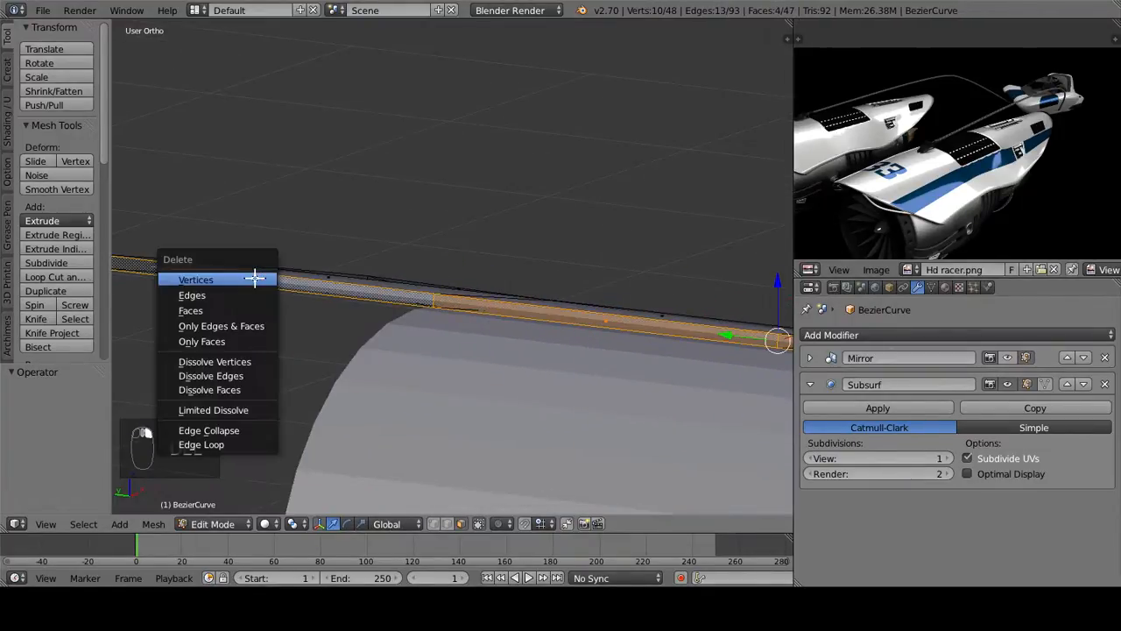
{"action": "left_click", "coordinate": [231, 305]}
Step: Show the Mirror modifier in the viewport again and set the Subsurf View subdivisions to 2 in Object Mode
{"action": "middle_click_drag", "start_coordinate": [534, 330], "coordinate": [385, 256], "text": "shift"}
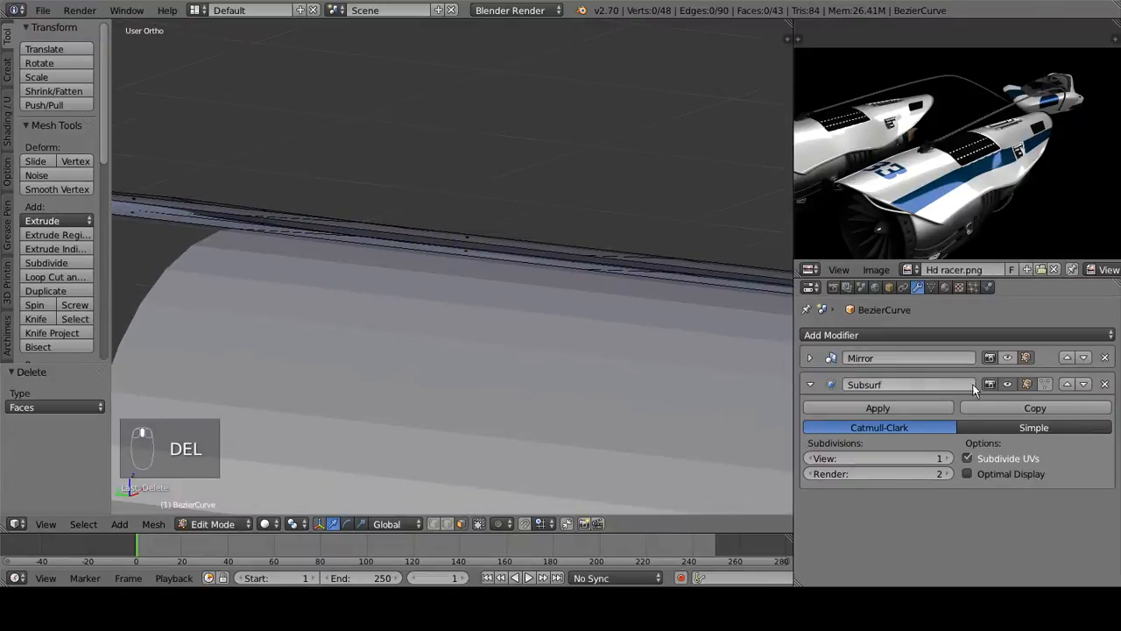
{"action": "left_click", "coordinate": [1012, 360]}
{"action": "middle_click_drag", "start_coordinate": [560, 315], "coordinate": [648, 349]}
{"action": "key", "text": "Tab"}
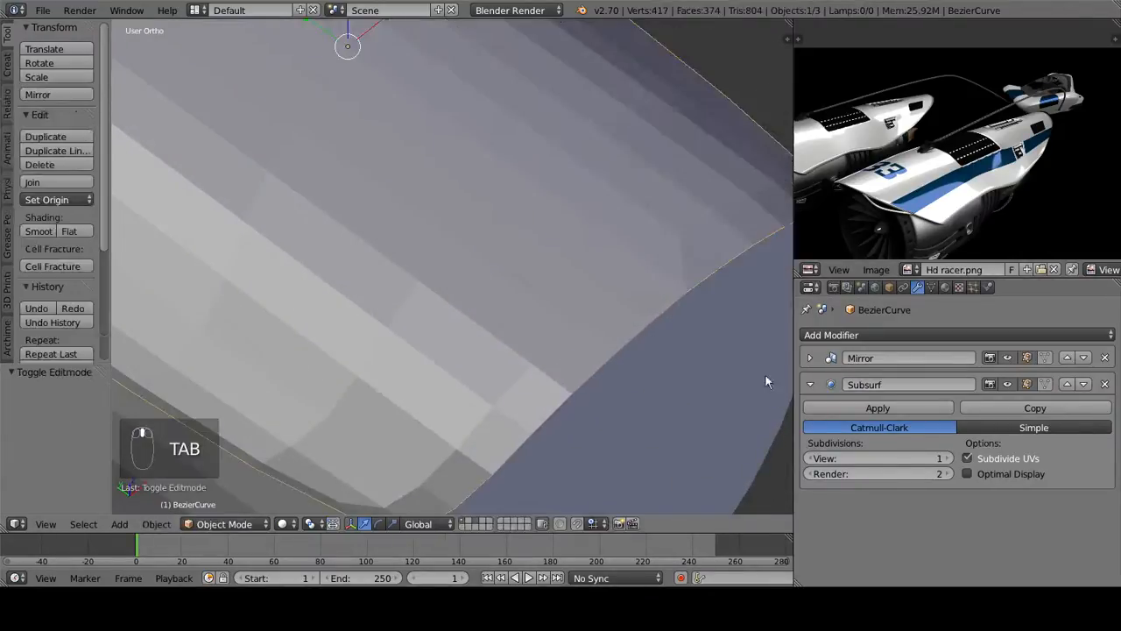
{"action": "left_click", "coordinate": [947, 458]}
Step: Move the short centre-line rim edge at the cowling's blunt end by -0.051 along Y and refine the rim's position
{"action": "key", "text": "Tab"}
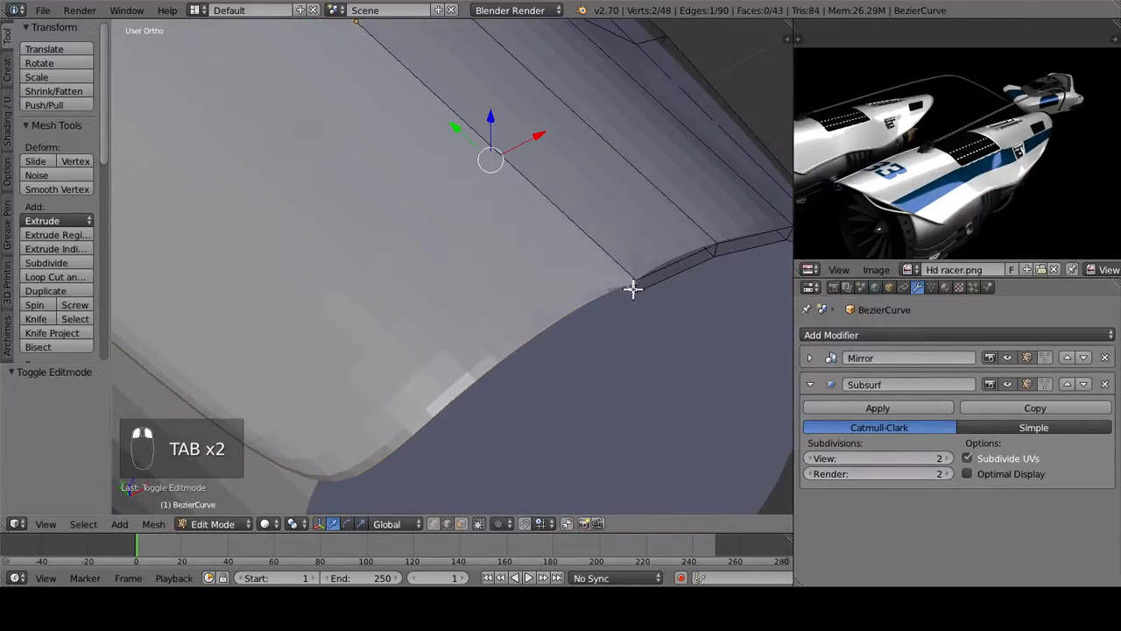
{"action": "left_click_drag", "start_coordinate": [648, 294], "coordinate": [604, 313]}
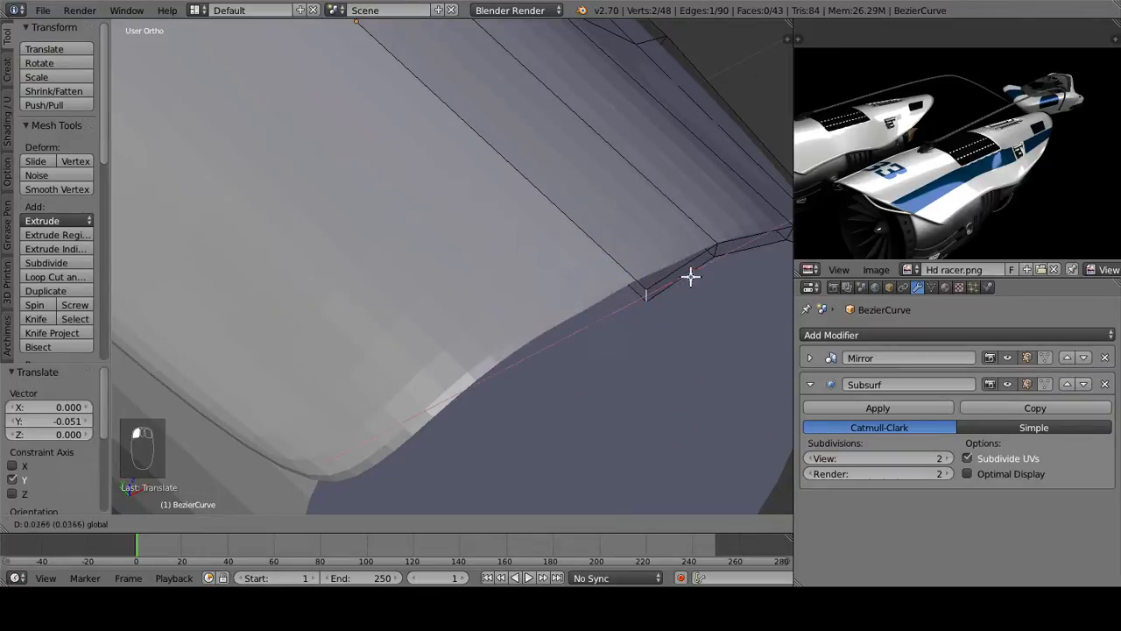
{"action": "scroll", "coordinate": [427, 362], "scroll_direction": "down", "scroll_amount": 4}
{"action": "middle_click_drag", "start_coordinate": [560, 293], "coordinate": [648, 359]}
{"action": "left_click_drag", "start_coordinate": [636, 284], "coordinate": [627, 300]}
{"action": "left_click_drag", "start_coordinate": [553, 316], "coordinate": [558, 317]}
Step: Adjust the short centre-line edge on the cowling's rim and return to Object Mode to check the whole shape
{"action": "mouse_move", "coordinate": [423, 354]}
{"action": "middle_mouse_down", "text": "shift"}
{"action": "mouse_move", "coordinate": [601, 486]}
{"action": "mouse_move", "coordinate": [539, 361]}
{"action": "mouse_move", "coordinate": [629, 293]}
{"action": "mouse_move", "coordinate": [535, 359]}
{"action": "mouse_move", "coordinate": [661, 195]}
{"action": "middle_mouse_up", "text": "shift"}
{"action": "right_click_drag", "start_coordinate": [632, 233], "coordinate": [641, 228]}
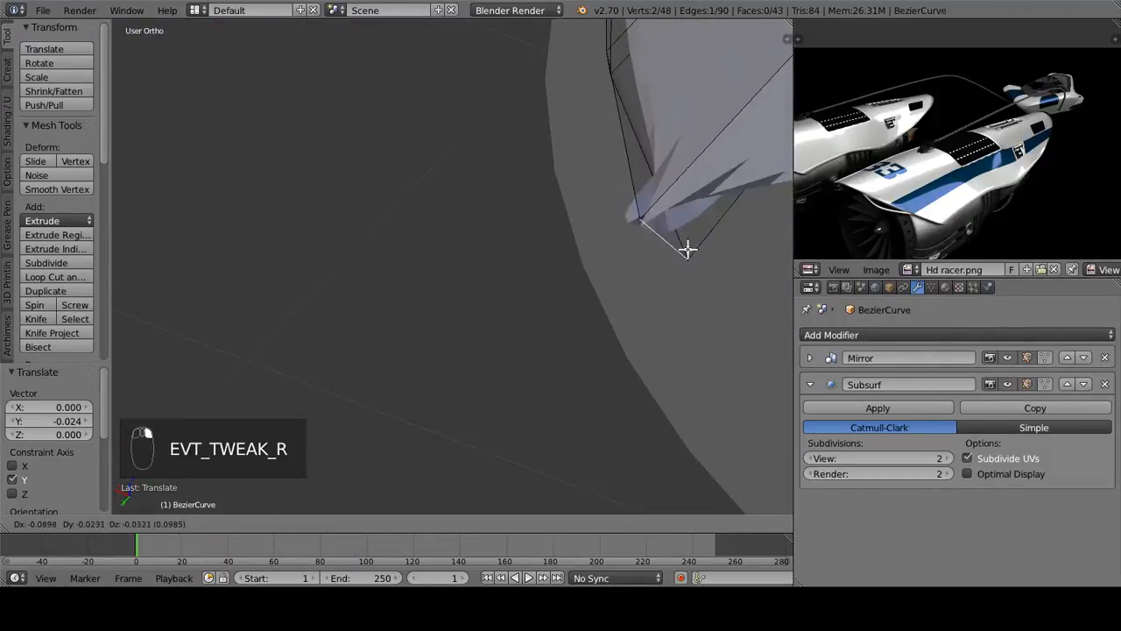
{"action": "right_click", "coordinate": [576, 221]}
{"action": "left_click_drag", "start_coordinate": [588, 209], "coordinate": [534, 180]}
{"action": "key", "text": "Tab"}
{"action": "middle_click_drag", "start_coordinate": [613, 210], "coordinate": [472, 189]}
{"action": "scroll", "coordinate": [667, 278], "scroll_direction": "down", "scroll_amount": 9}
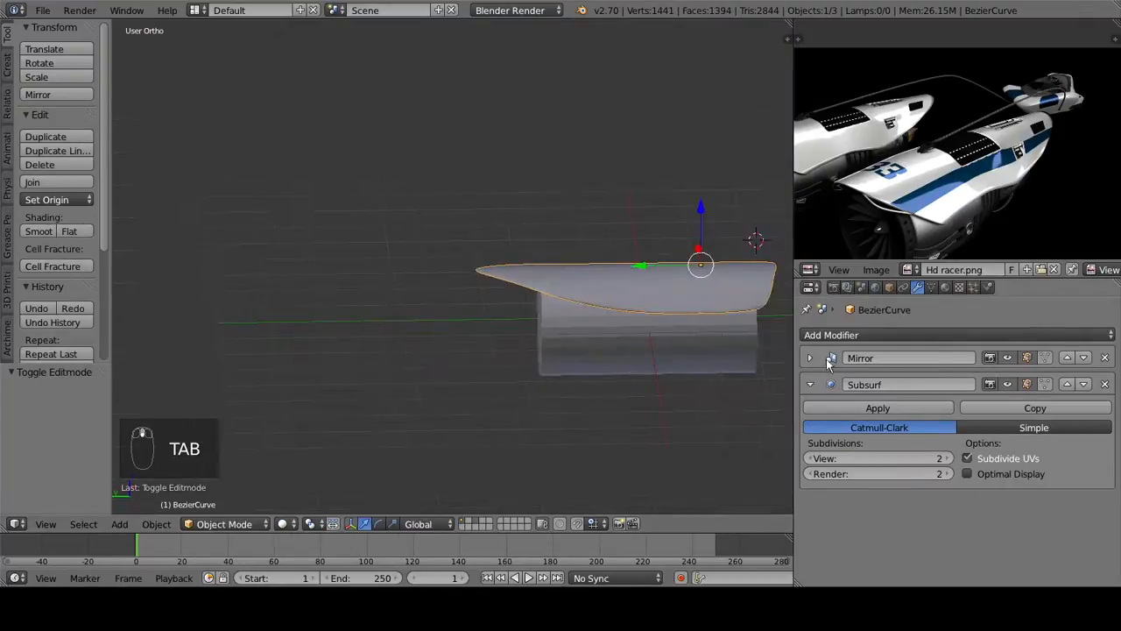
Step: Expand the Mirror modifier's settings and nudge the centre-line edge at the cowling's end in Edit Mode
{"action": "left_click", "coordinate": [827, 360]}
{"action": "middle_click_drag", "start_coordinate": [631, 342], "coordinate": [515, 242]}
{"action": "scroll", "coordinate": [515, 242], "scroll_direction": "up", "scroll_amount": 5}
{"action": "key", "text": "Tab"}
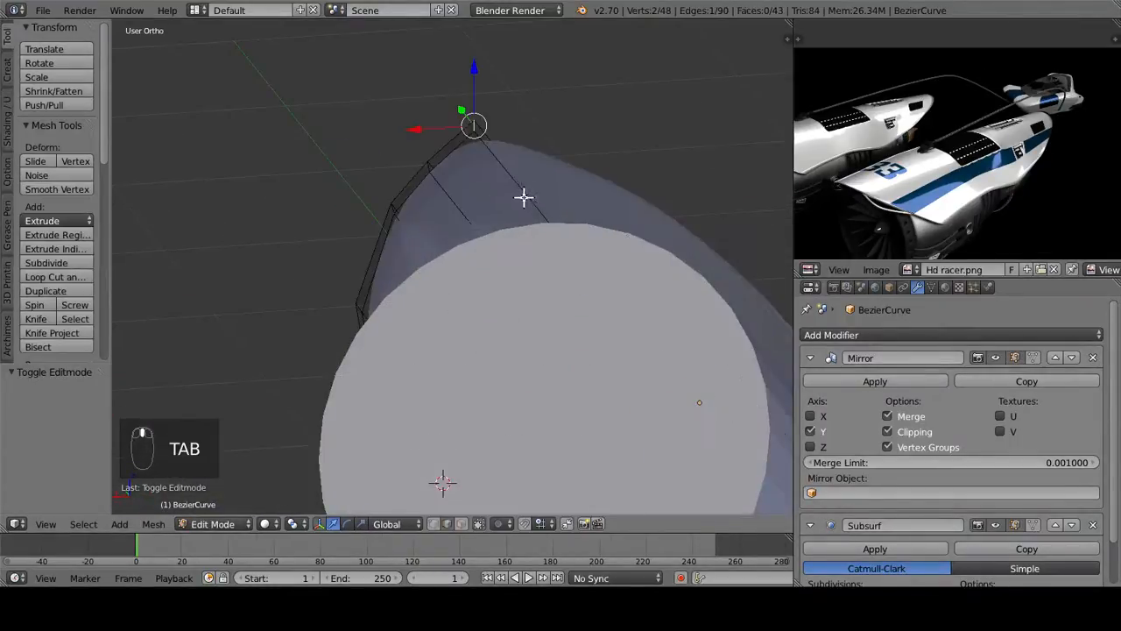
{"action": "right_click", "coordinate": [529, 200], "text": "alt"}
{"action": "middle_click_drag", "start_coordinate": [528, 198], "coordinate": [460, 131]}
{"action": "mouse_move", "coordinate": [413, 155]}
{"action": "left_mouse_down"}
{"action": "mouse_move", "coordinate": [394, 155]}
{"action": "mouse_move", "coordinate": [468, 161]}
{"action": "mouse_move", "coordinate": [316, 160]}
{"action": "mouse_move", "coordinate": [406, 164]}
{"action": "left_mouse_up"}
{"action": "middle_click_drag", "start_coordinate": [454, 317], "coordinate": [701, 254]}
{"action": "scroll", "coordinate": [268, 393], "scroll_direction": "up", "scroll_amount": 4}
{"action": "key", "text": "Tab"}
{"action": "middle_click_drag", "start_coordinate": [267, 394], "coordinate": [932, 187]}
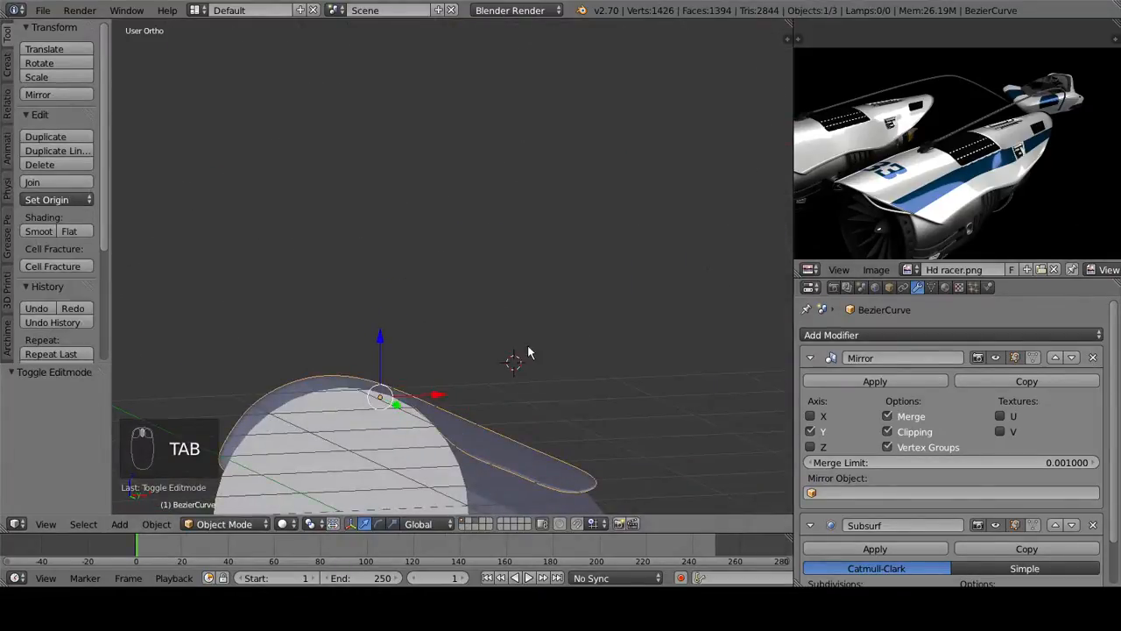
Step: In Edit Mode, switch to face selection and select two adjacent faces on the cowling's upper side near the centre line
{"action": "middle_click_drag", "start_coordinate": [351, 394], "coordinate": [215, 482]}
{"action": "middle_click_drag", "start_coordinate": [549, 318], "coordinate": [306, 356], "text": "shift"}
{"action": "key", "text": "Tab"}
{"action": "middle_click_drag", "start_coordinate": [465, 364], "coordinate": [382, 393]}
{"action": "left_click", "coordinate": [460, 524]}
{"action": "middle_click_drag", "start_coordinate": [420, 329], "coordinate": [544, 355], "text": "shift"}
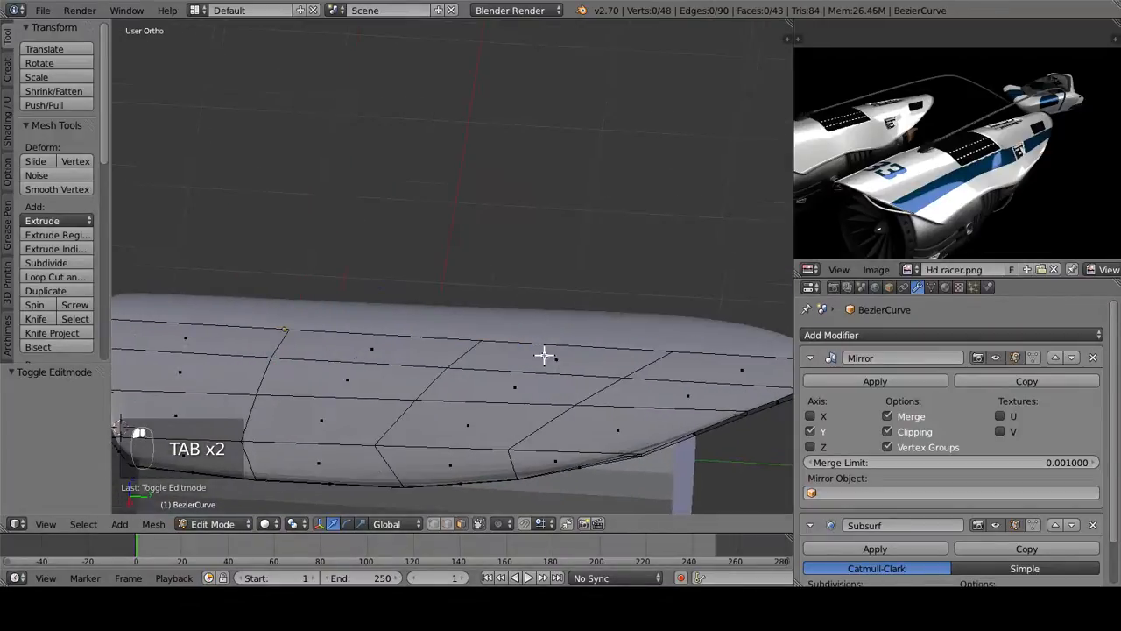
{"action": "right_click", "coordinate": [394, 354]}
{"action": "right_click", "coordinate": [502, 357], "text": "shift"}
{"action": "right_click", "coordinate": [500, 385], "text": "shift"}
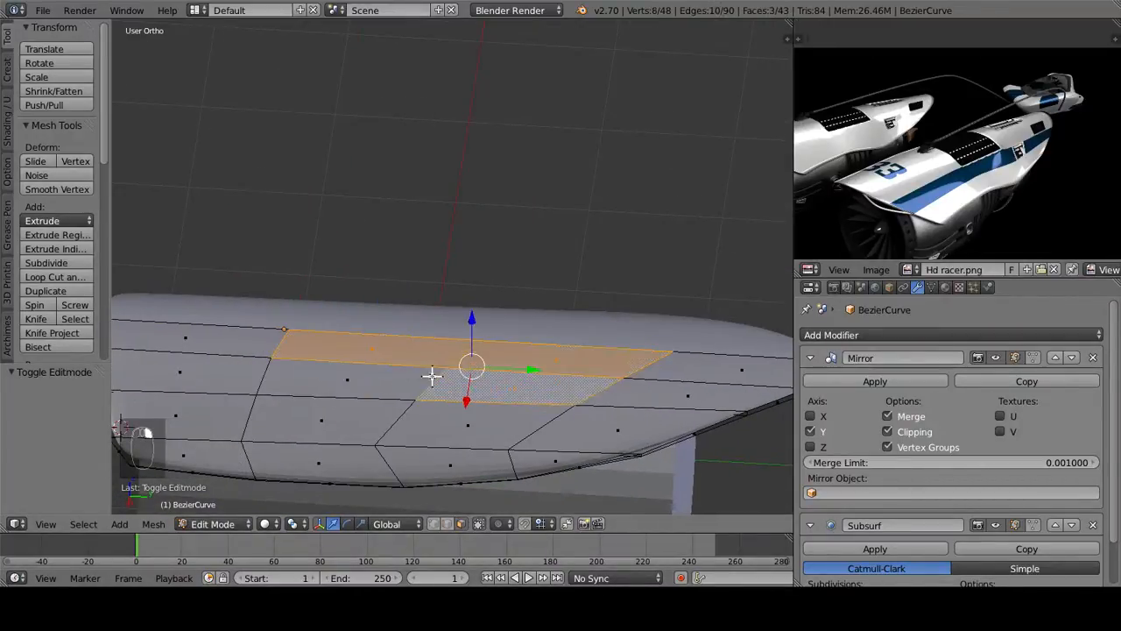
{"action": "right_click", "coordinate": [446, 391]}
{"action": "right_click", "coordinate": [514, 359], "text": "shift"}
Step: In the top view, select the middle cross row's three vertices nearest the centre line and scale them to 0 along Y
{"action": "key", "text": "KP_7"}
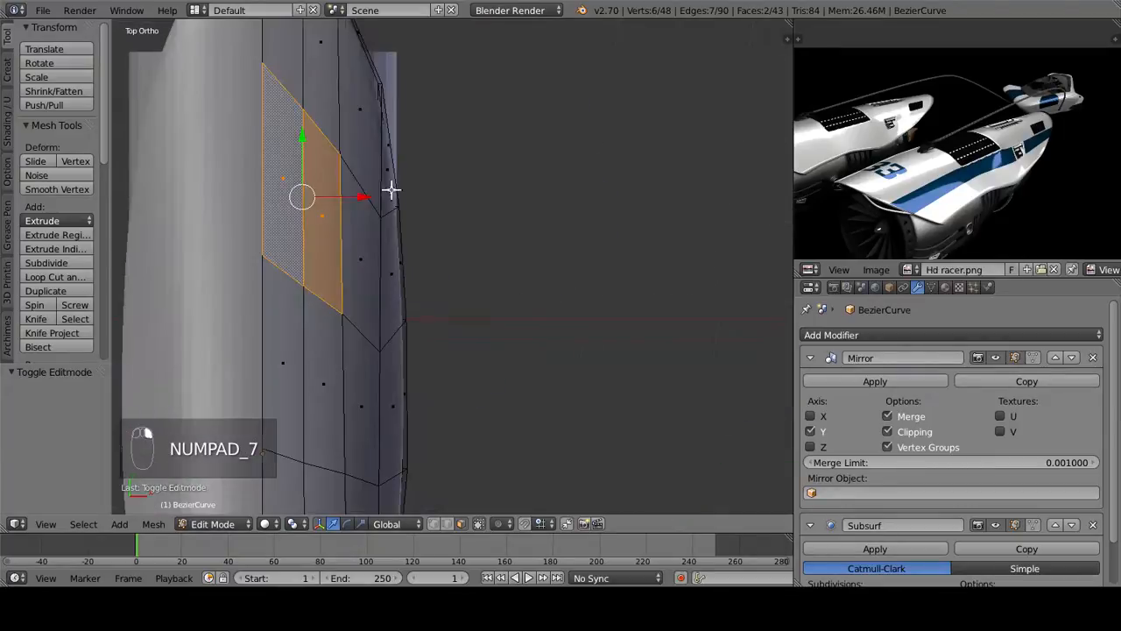
{"action": "middle_click_drag", "start_coordinate": [391, 189], "coordinate": [429, 288], "text": "shift"}
{"action": "middle_click_drag", "start_coordinate": [374, 457], "coordinate": [361, 337], "text": "shift"}
{"action": "right_click", "coordinate": [340, 309]}
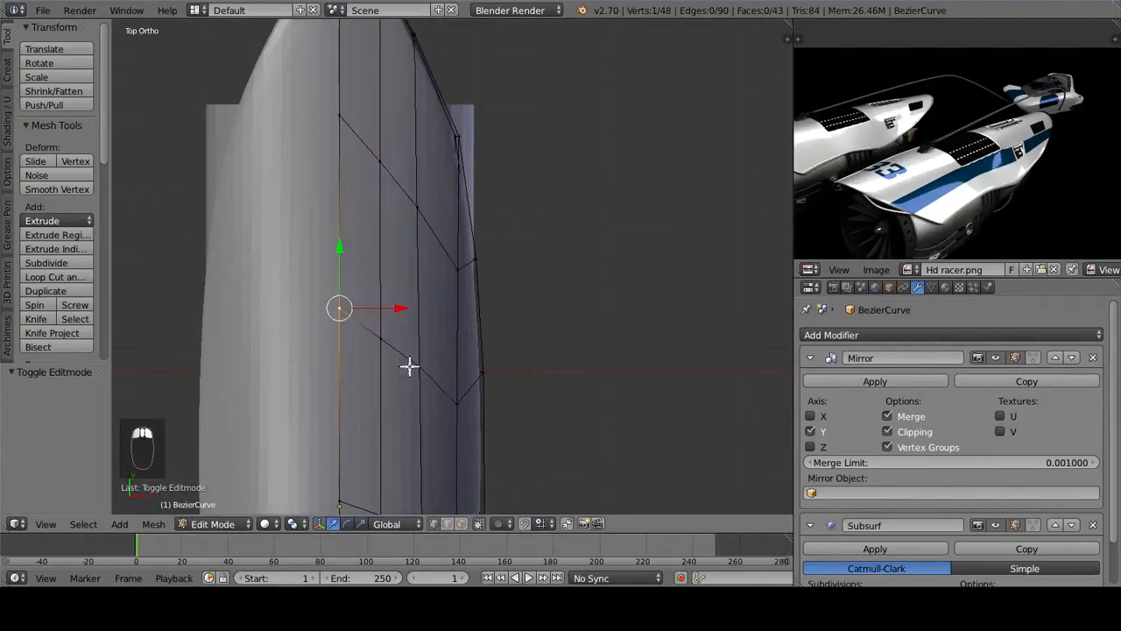
{"action": "right_click_drag", "start_coordinate": [386, 339], "coordinate": [423, 366], "text": "shift"}
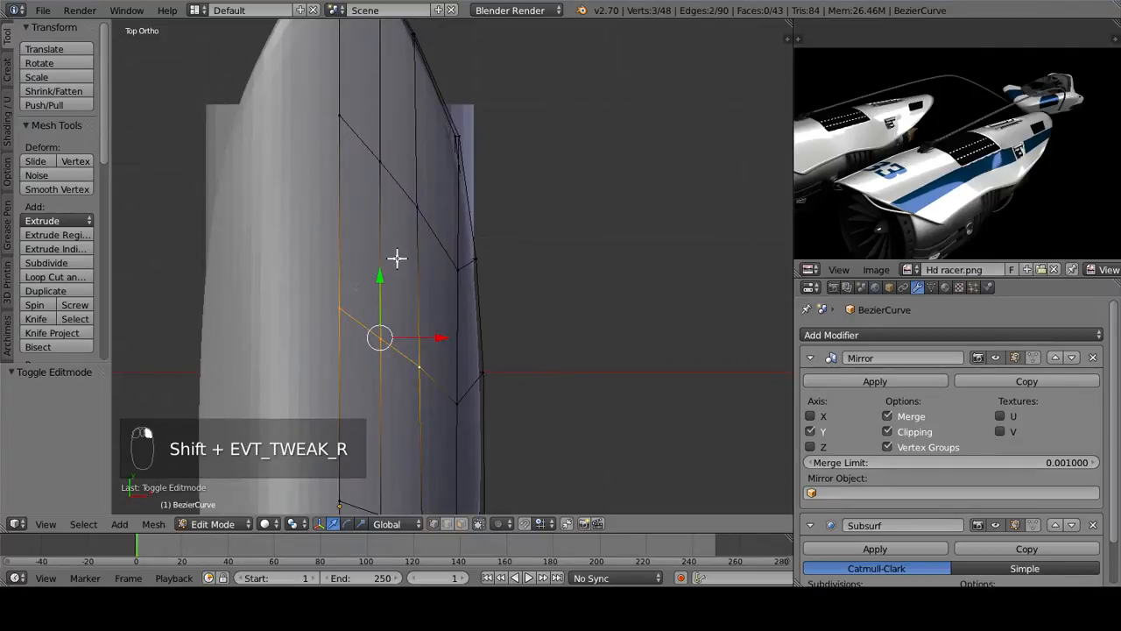
{"action": "key", "text": "s"}
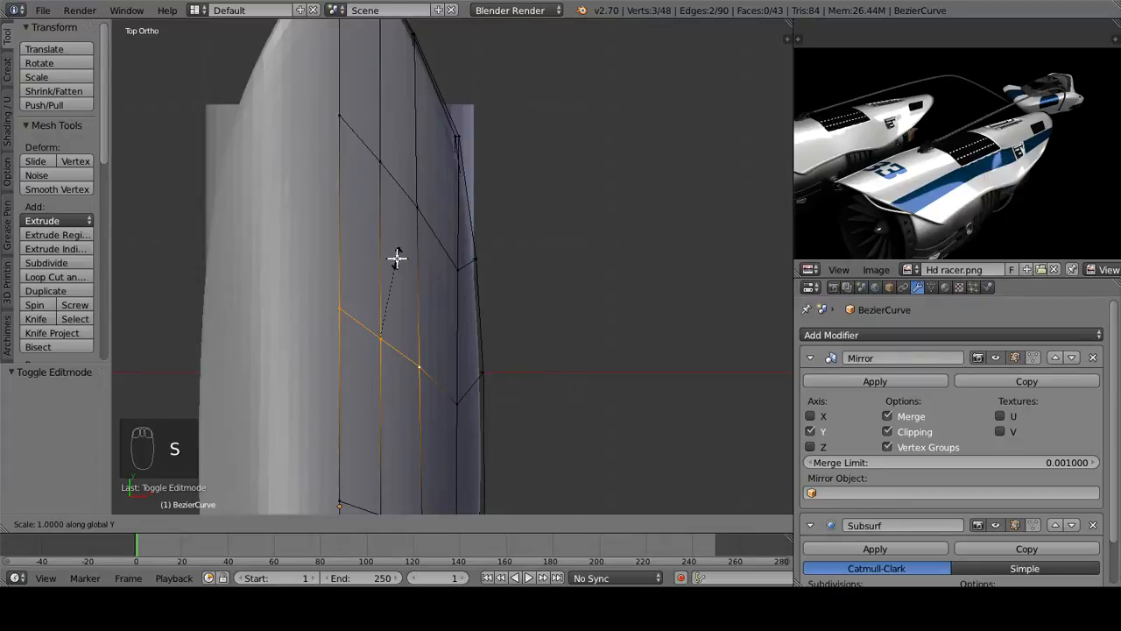
{"action": "scroll", "coordinate": [396, 257], "scroll_direction": "down", "scroll_amount": 5}
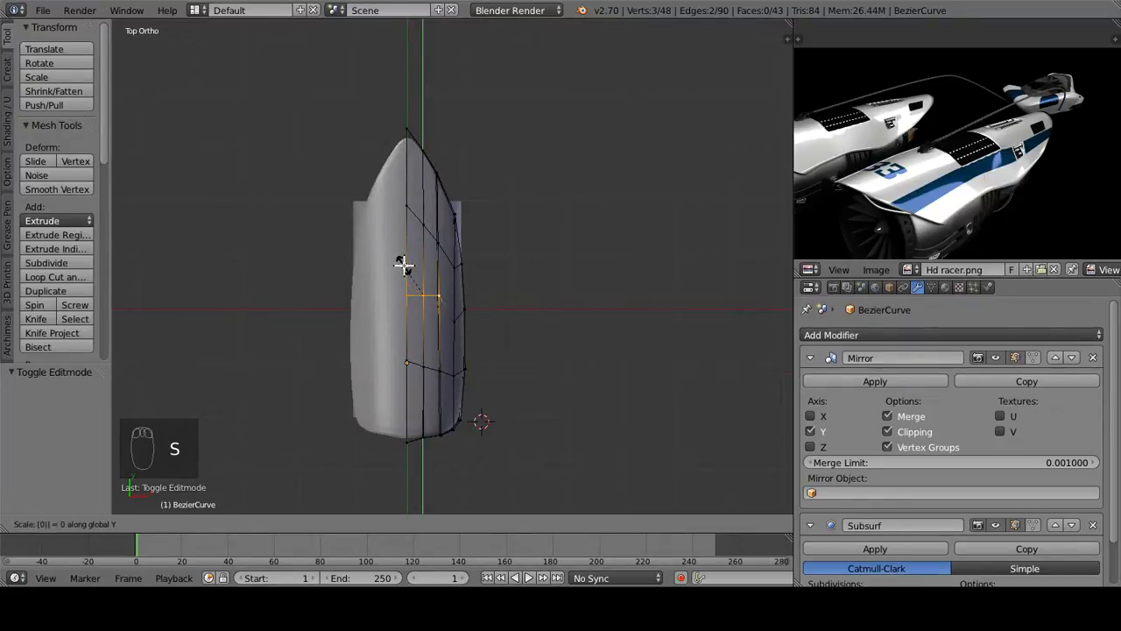
{"action": "left_click", "coordinate": [402, 263]}
{"action": "scroll", "coordinate": [404, 264], "scroll_direction": "up", "scroll_amount": 6}
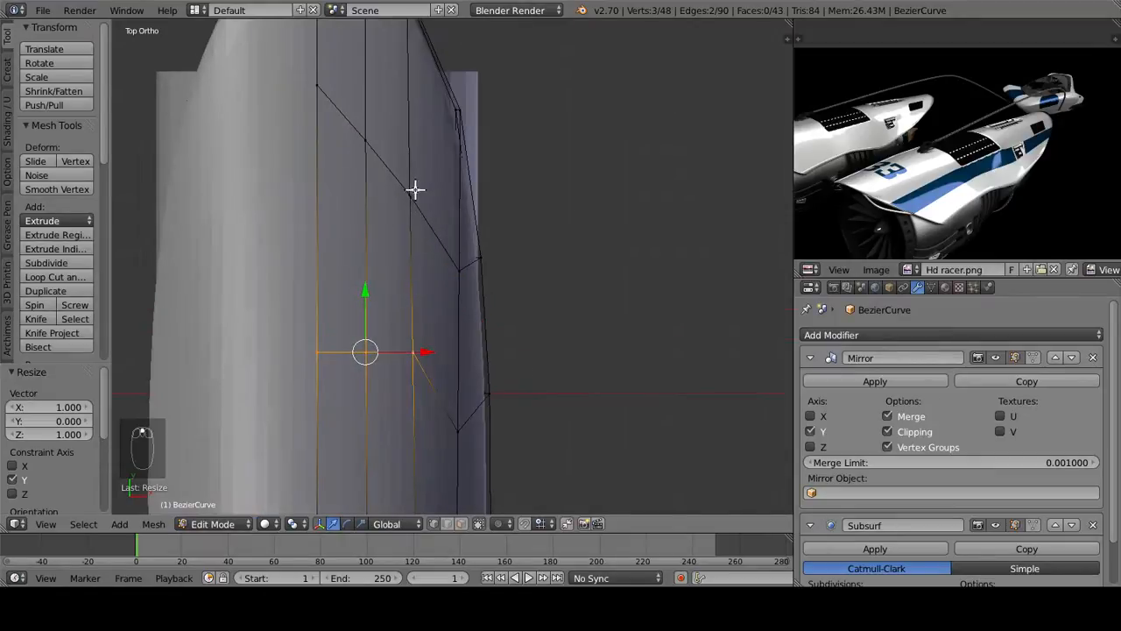
Step: Select the three matching vertices of the next row toward the pointed tip and scale them to 0 along Y
{"action": "right_click", "coordinate": [412, 188]}
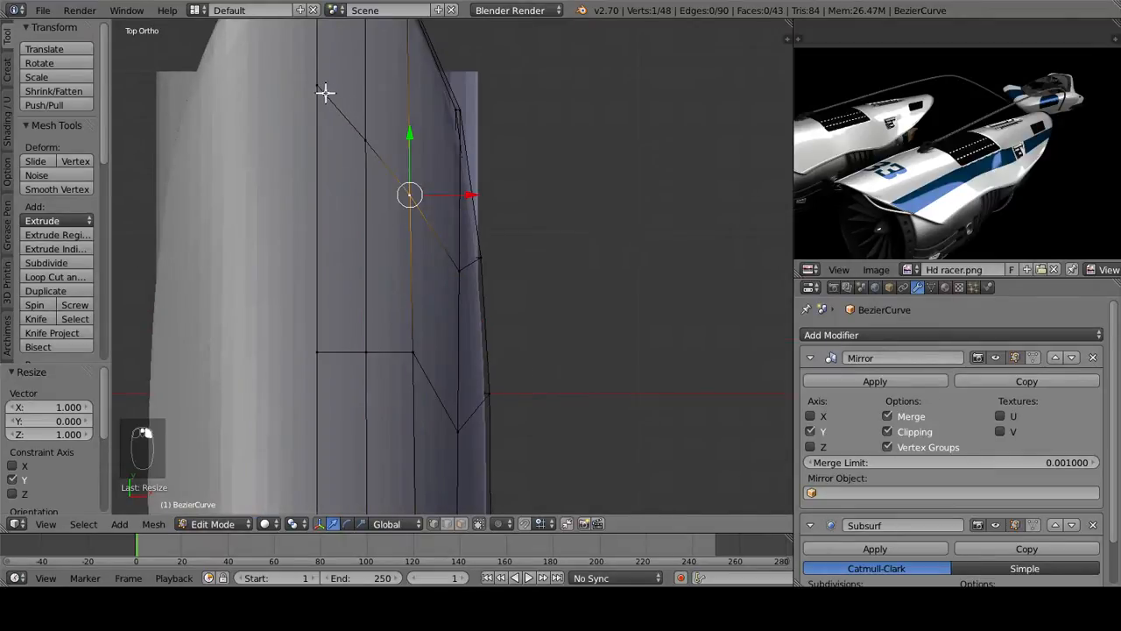
{"action": "key", "text": "s"}
{"action": "left_click", "coordinate": [385, 117]}
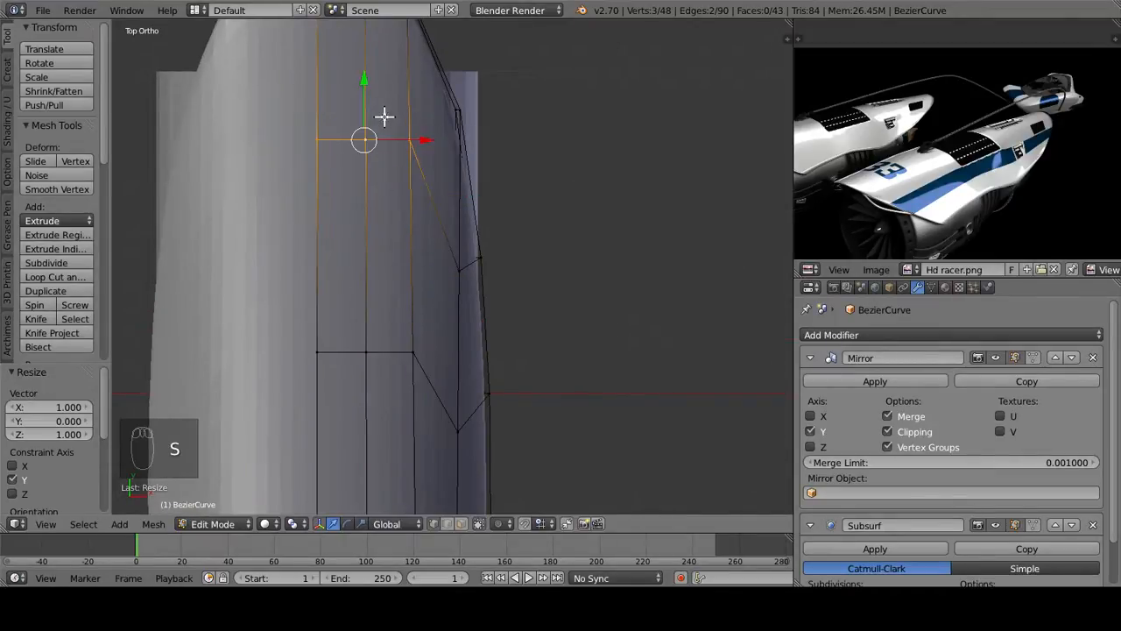
Step: Move the straightened row nearer the pointed tip by -0.571 along Y
{"action": "middle_click_drag", "start_coordinate": [388, 87], "coordinate": [658, 290]}
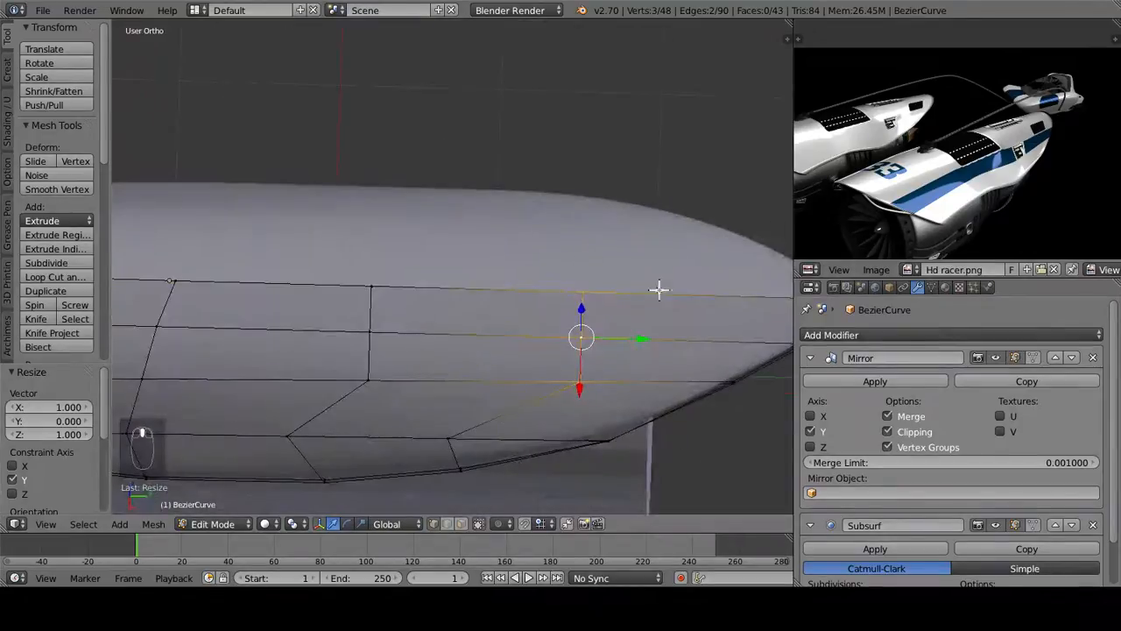
{"action": "left_click_drag", "start_coordinate": [636, 341], "coordinate": [565, 333]}
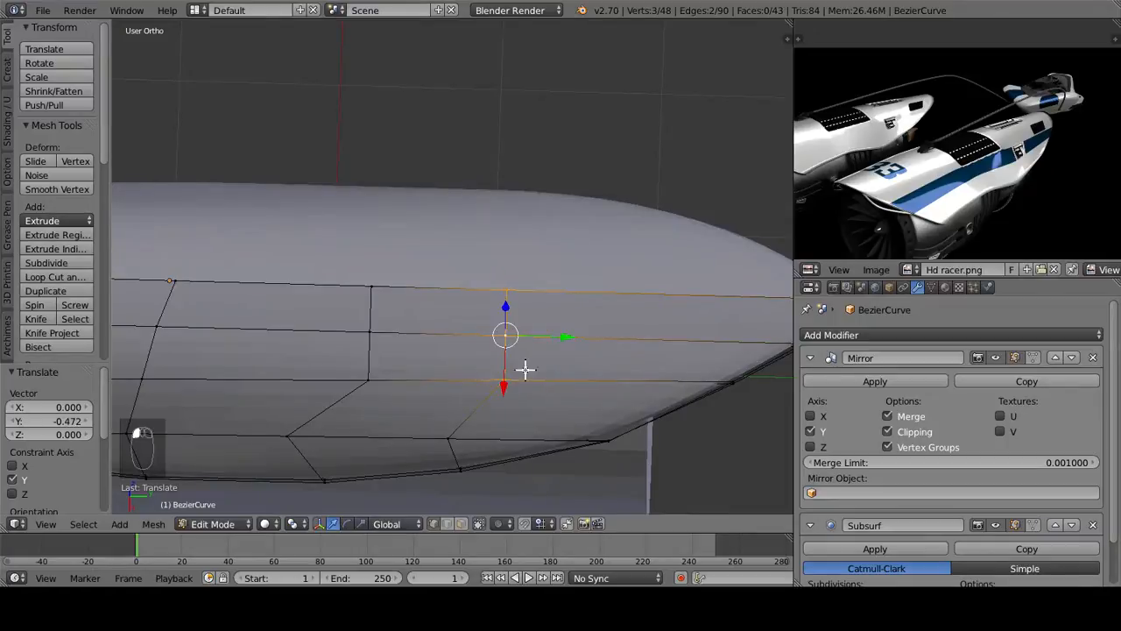
{"action": "key", "text": "ctrl+z"}
{"action": "left_click_drag", "start_coordinate": [632, 340], "coordinate": [607, 338]}
{"action": "left_click_drag", "start_coordinate": [537, 335], "coordinate": [537, 336]}
{"action": "scroll", "coordinate": [480, 364], "scroll_direction": "down", "scroll_amount": 3}
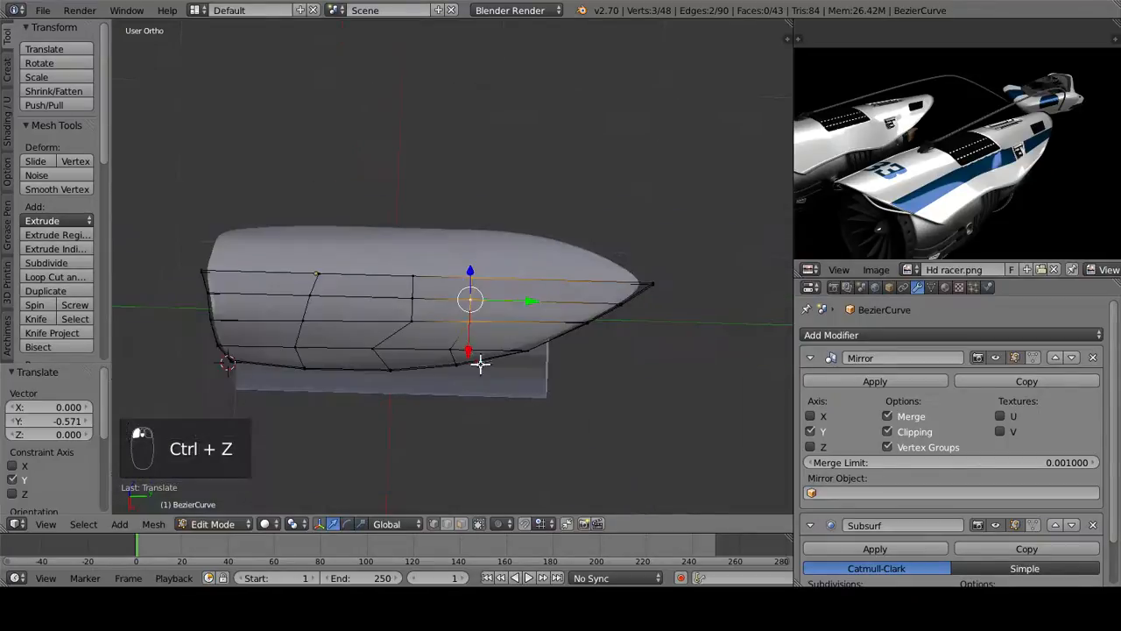
Step: Select the other straightened row of three vertices and move it along Y toward the cowling's blunt end
{"action": "right_click", "coordinate": [413, 321]}
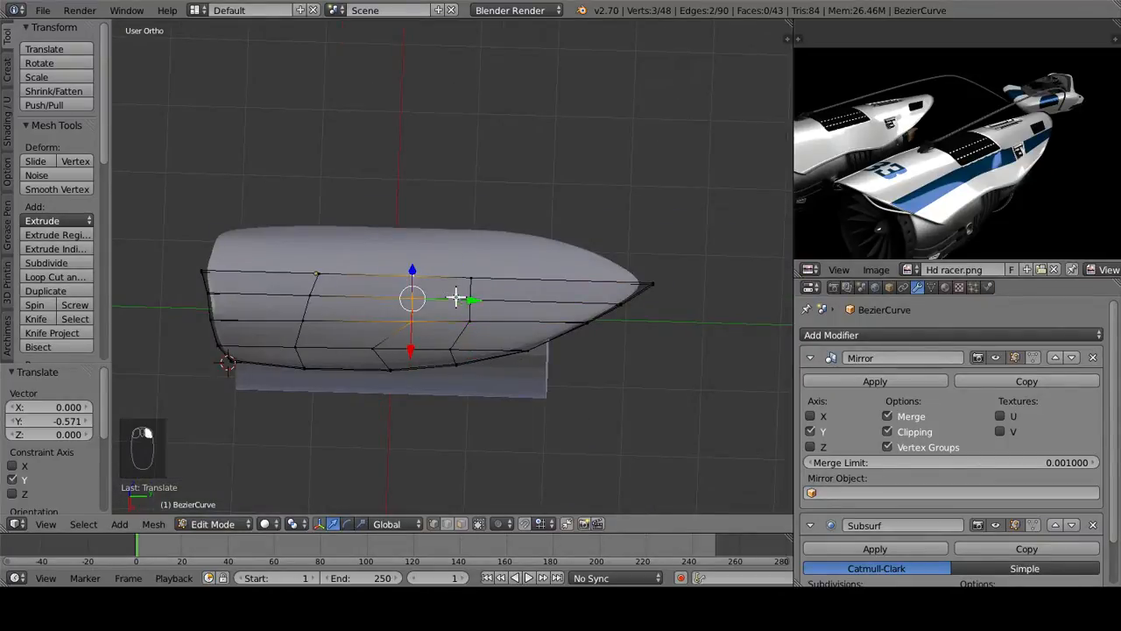
{"action": "left_click_drag", "start_coordinate": [459, 296], "coordinate": [415, 353]}
{"action": "middle_click_drag", "start_coordinate": [416, 353], "coordinate": [388, 227]}
{"action": "key", "text": "Tab"}
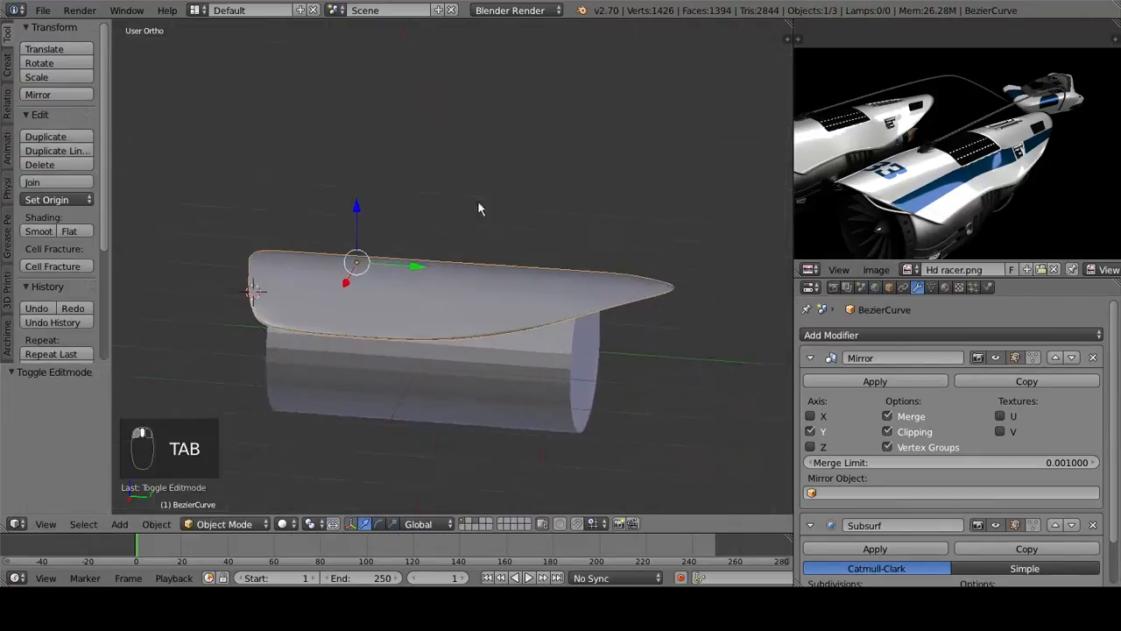
{"action": "scroll", "coordinate": [465, 265], "scroll_direction": "up", "scroll_amount": 5}
{"action": "key", "text": "Tab"}
{"action": "middle_click_drag", "start_coordinate": [642, 278], "coordinate": [585, 314], "text": "shift"}
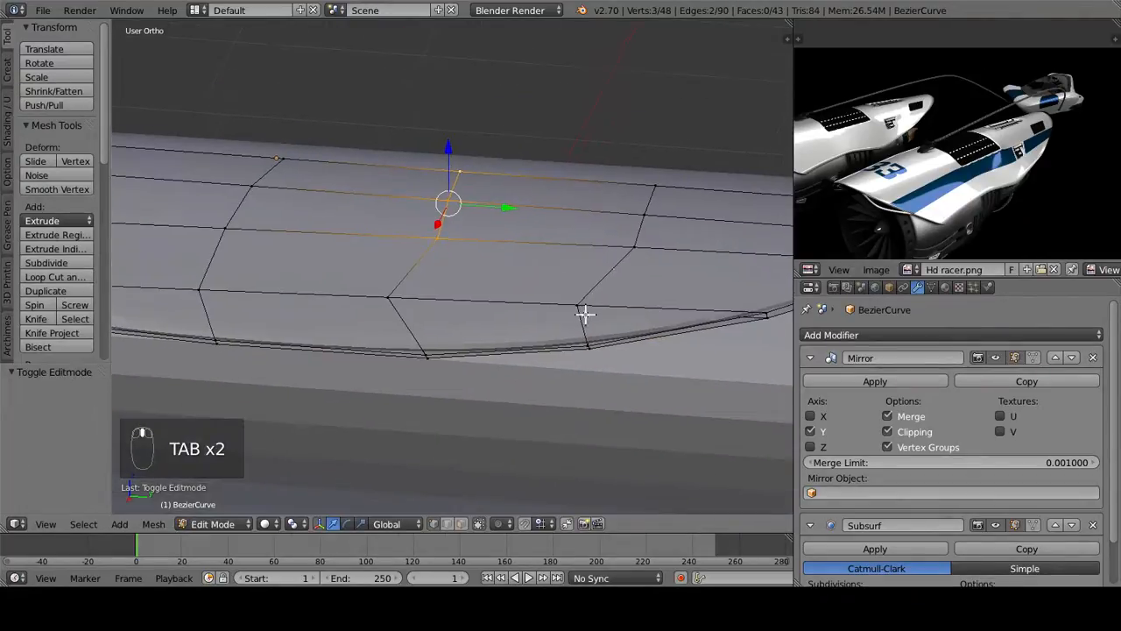
Step: Add the neighbouring straightened row's three vertices to the selection and move both rows along Y toward the blunt end
{"action": "right_click", "coordinate": [642, 193], "text": "shift"}
{"action": "left_click_drag", "start_coordinate": [624, 217], "coordinate": [571, 210]}
{"action": "scroll", "coordinate": [552, 280], "scroll_direction": "down", "scroll_amount": 4}
{"action": "middle_click_drag", "start_coordinate": [523, 318], "coordinate": [500, 388]}
{"action": "key", "text": "Tab"}
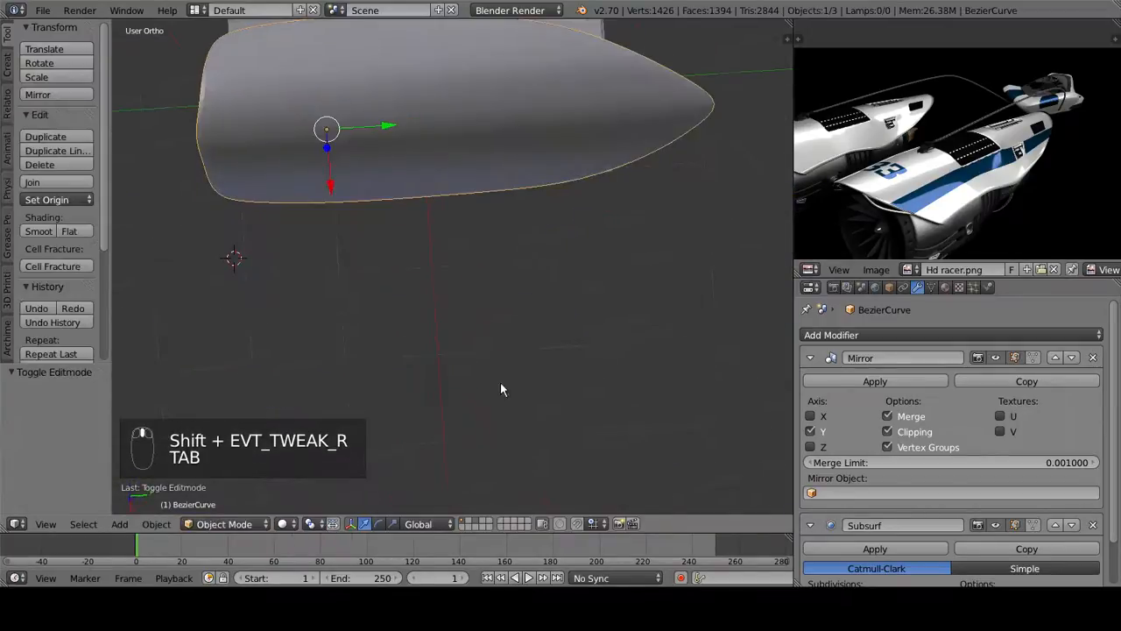
Step: Extrude the two faces between the straightened rows inward, about -0.048 along Z, to form a shallow recess
{"action": "key", "text": "Tab"}
{"action": "middle_click_drag", "start_coordinate": [523, 205], "coordinate": [448, 122]}
{"action": "scroll", "coordinate": [446, 158], "scroll_direction": "up", "scroll_amount": 3}
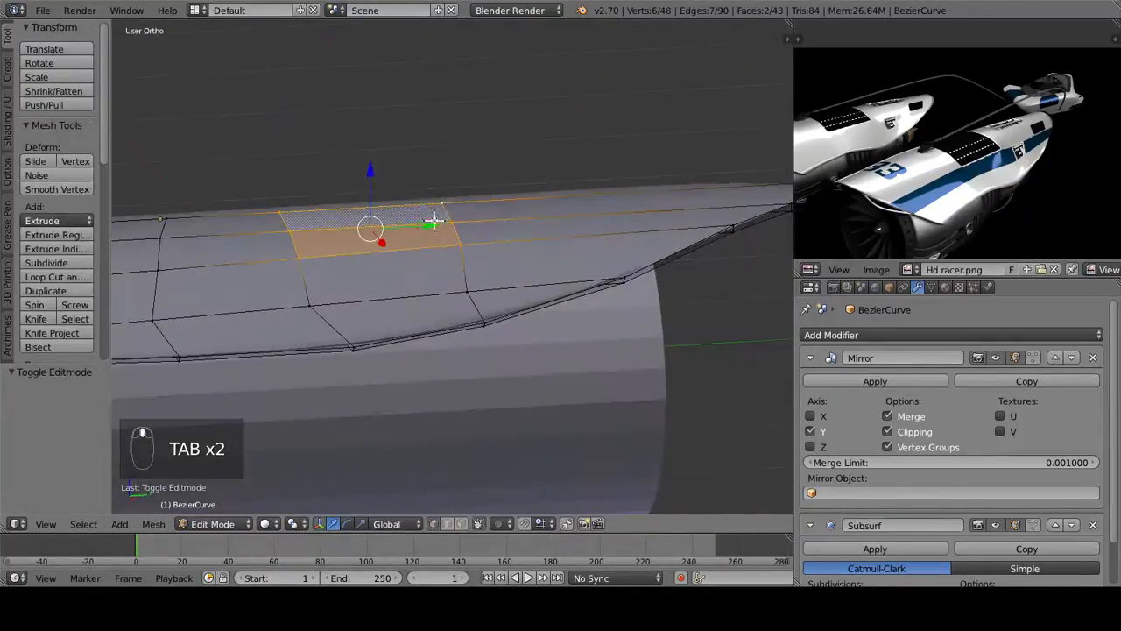
{"action": "middle_click_drag", "start_coordinate": [434, 221], "coordinate": [412, 168]}
{"action": "scroll", "coordinate": [412, 168], "scroll_direction": "up", "scroll_amount": 1}
{"action": "key", "text": "e"}
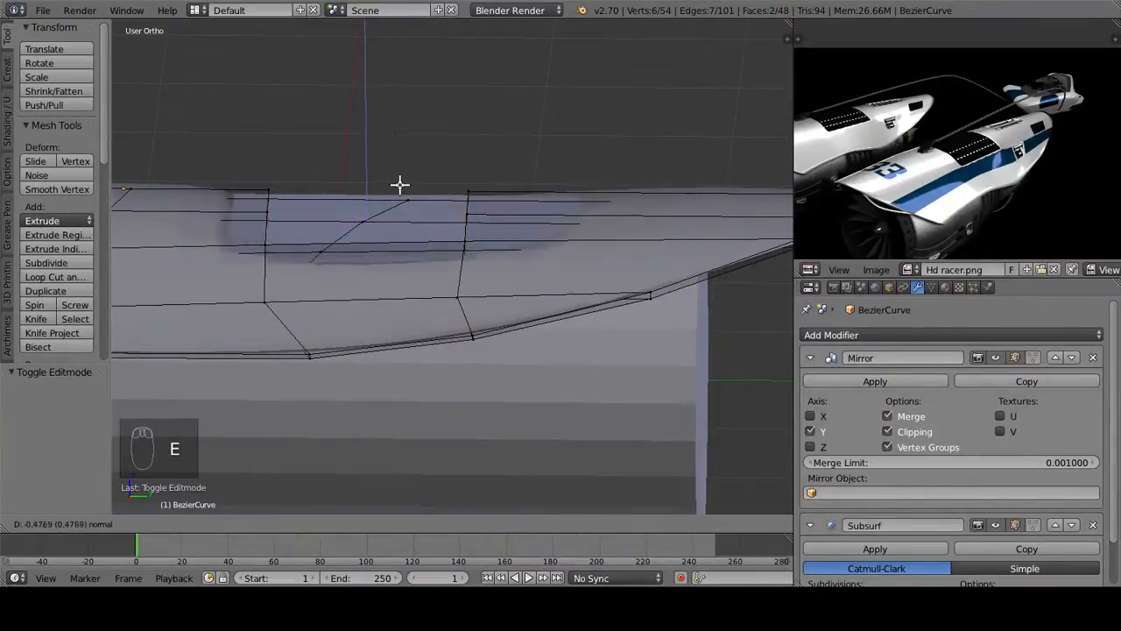
{"action": "left_click", "coordinate": [397, 113]}
{"action": "middle_click_drag", "start_coordinate": [397, 114], "coordinate": [372, 245]}
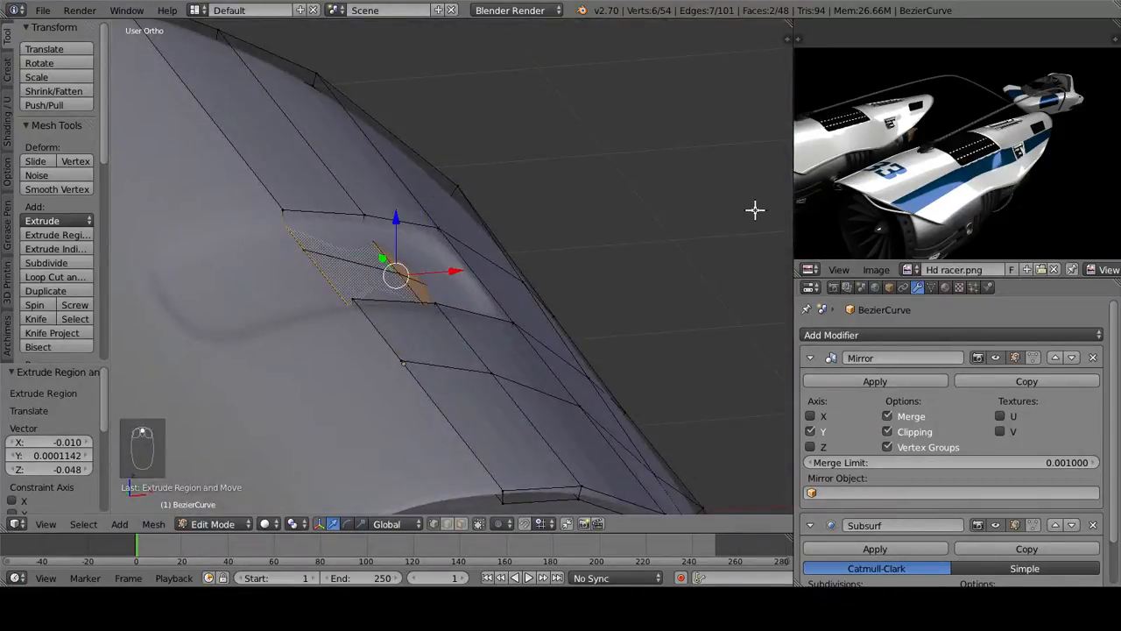
Step: Show the 3D view's properties sidebar and set the Mean Crease of the recess floor's edges to 1.00
{"action": "key", "text": "n"}
{"action": "scroll", "coordinate": [569, 196], "scroll_direction": "up", "scroll_amount": 8}
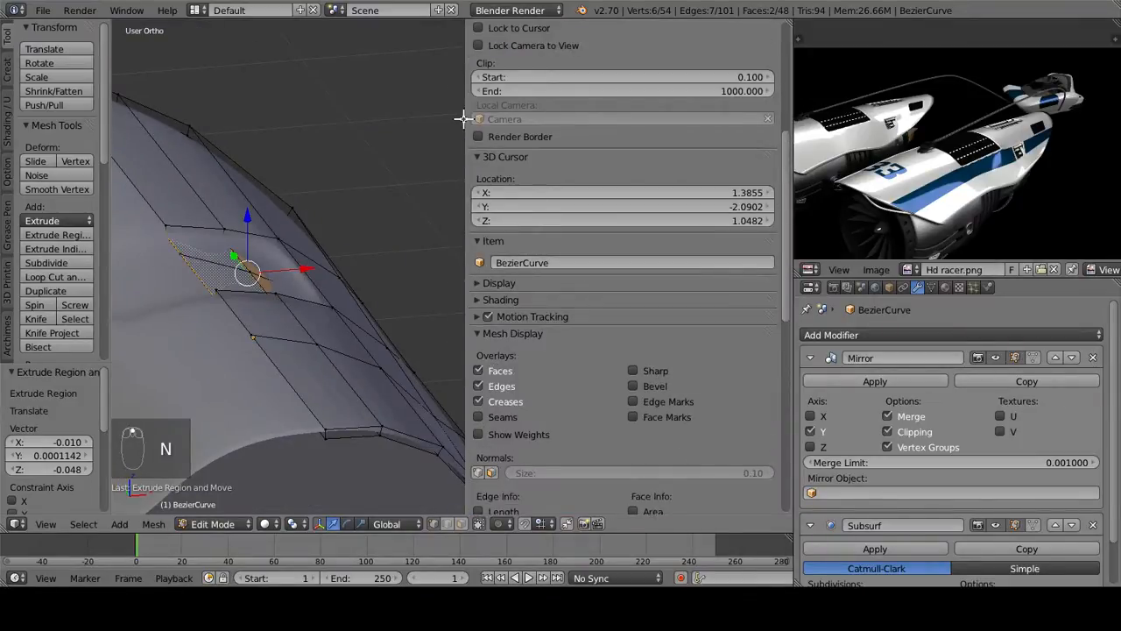
{"action": "left_click_drag", "start_coordinate": [467, 119], "coordinate": [630, 121]}
{"action": "scroll", "coordinate": [681, 308], "scroll_direction": "up", "scroll_amount": 8}
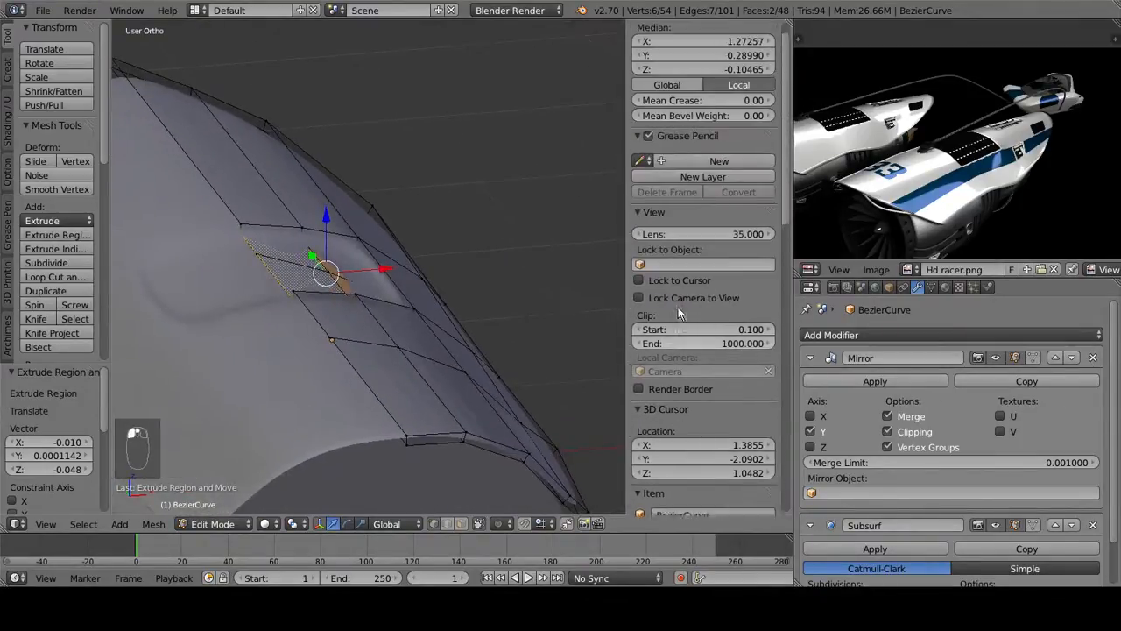
{"action": "left_click_drag", "start_coordinate": [694, 121], "coordinate": [876, 110]}
{"action": "scroll", "coordinate": [435, 217], "scroll_direction": "up", "scroll_amount": 2}
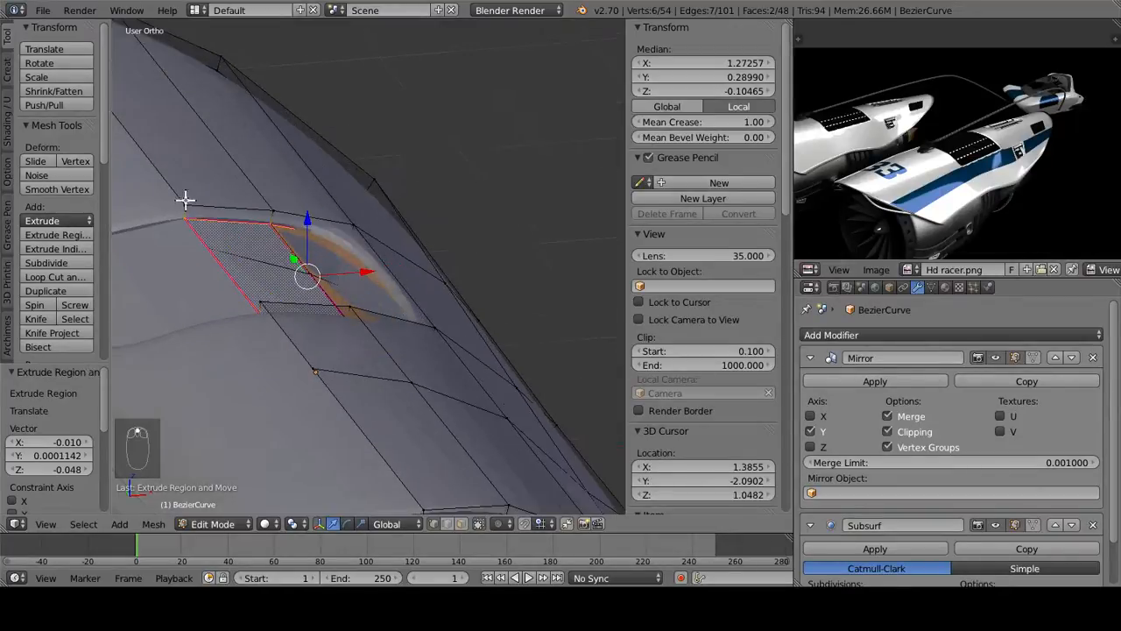
Step: Select the five upper rim edges around the recess, set their Mean Crease to 1.00 and check the smoothed result
{"action": "right_click", "coordinate": [185, 202]}
{"action": "right_click", "coordinate": [276, 208], "text": "alt"}
{"action": "right_click", "coordinate": [429, 338], "text": "shift"}
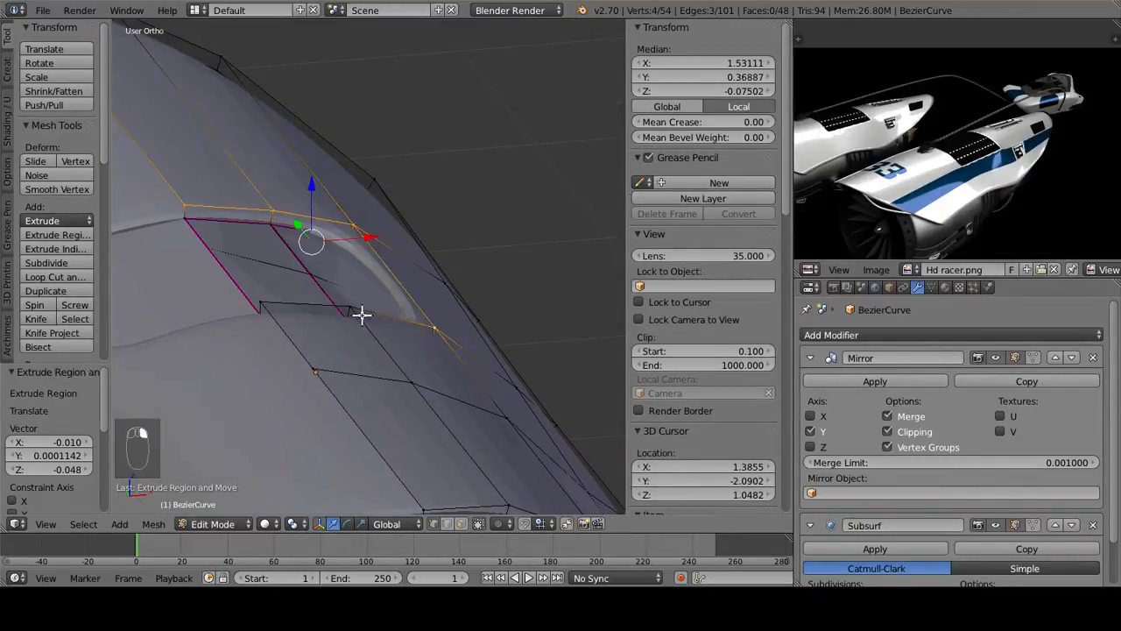
{"action": "key", "text": "ctrl+z"}
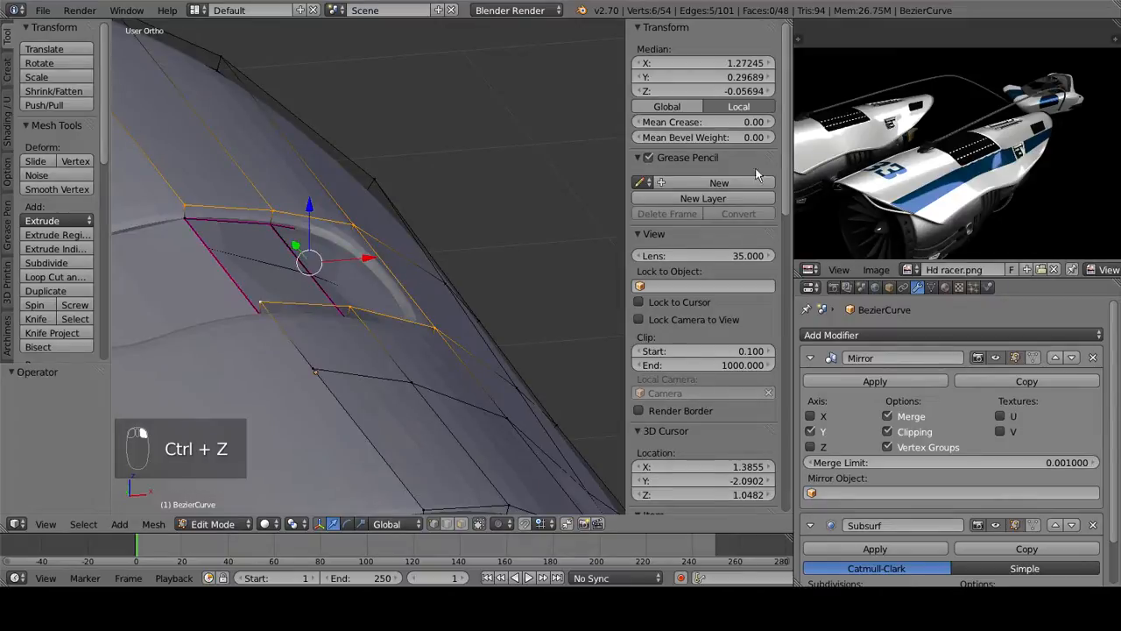
{"action": "left_click_drag", "start_coordinate": [693, 127], "coordinate": [894, 114]}
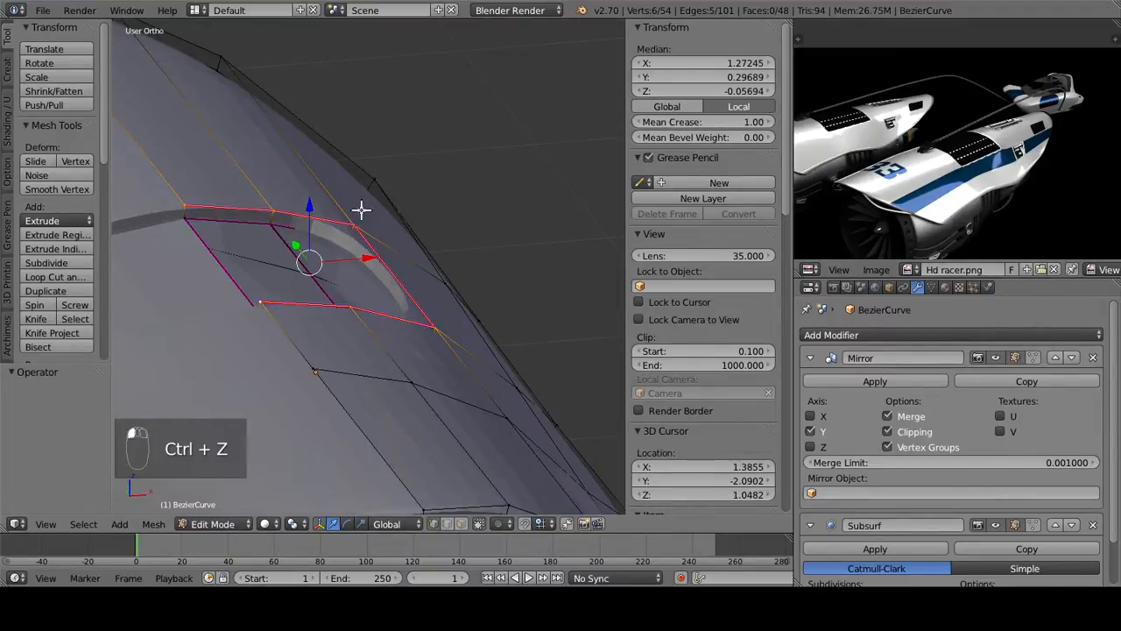
{"action": "middle_click_drag", "start_coordinate": [361, 210], "coordinate": [213, 225]}
{"action": "key", "text": "Tab"}
{"action": "middle_click_drag", "start_coordinate": [293, 275], "coordinate": [230, 292]}
{"action": "key", "text": "Tab"}
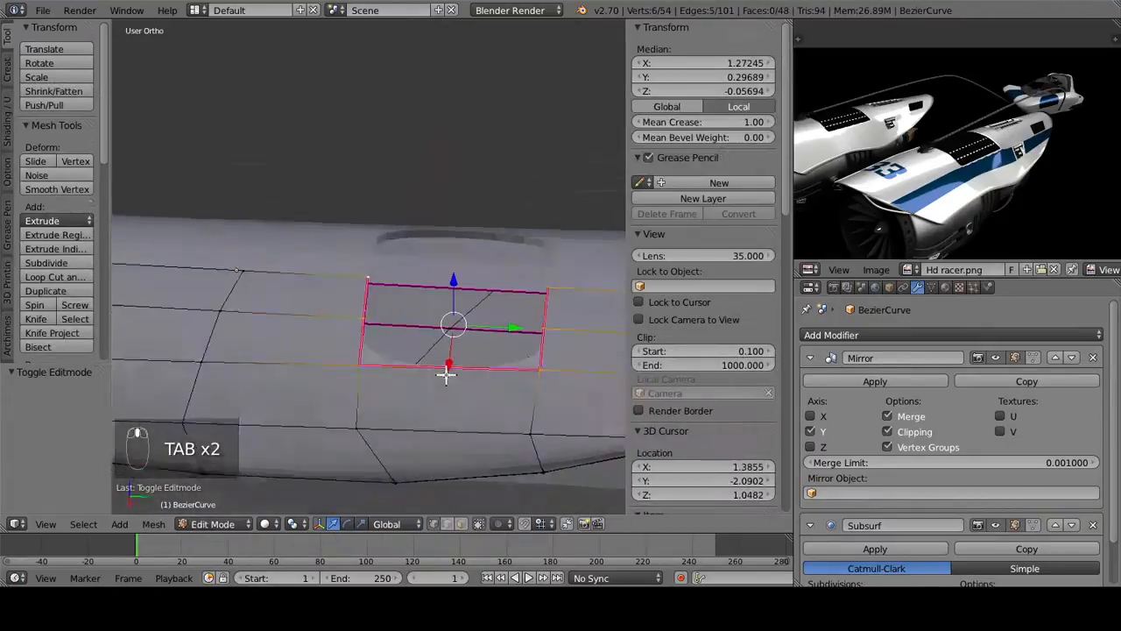
{"action": "middle_click_drag", "start_coordinate": [446, 375], "coordinate": [452, 374]}
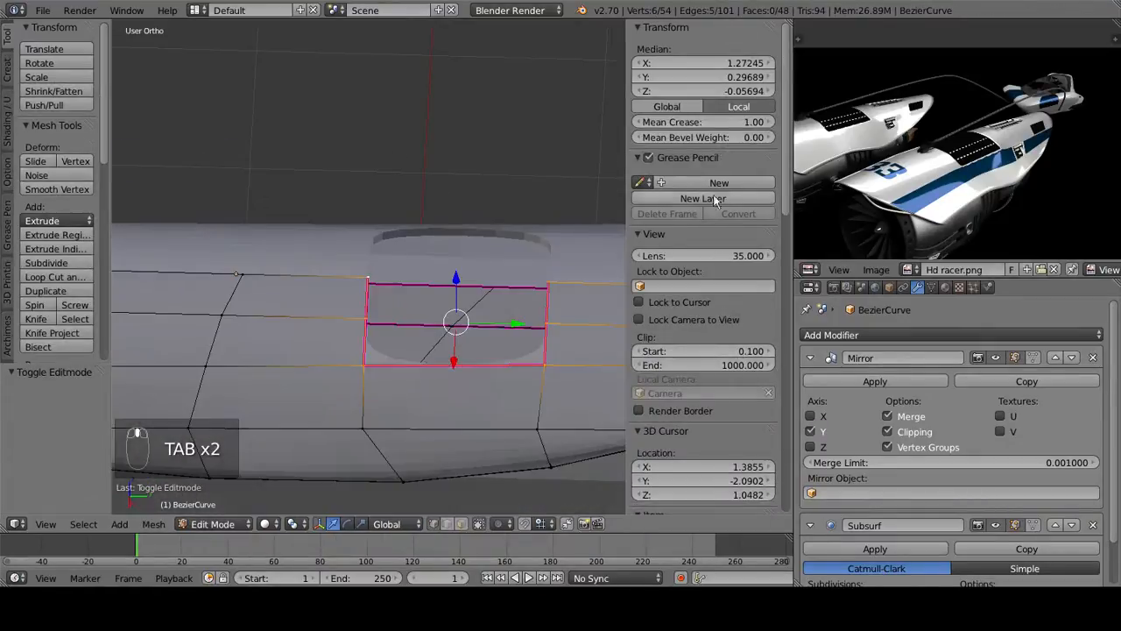
Step: Try to add a single loop cut across the cowling beside the recess on its blunt-end side
{"action": "key", "text": "ctrl+r"}
{"action": "left_click", "coordinate": [298, 359]}
{"action": "left_click", "coordinate": [449, 379]}
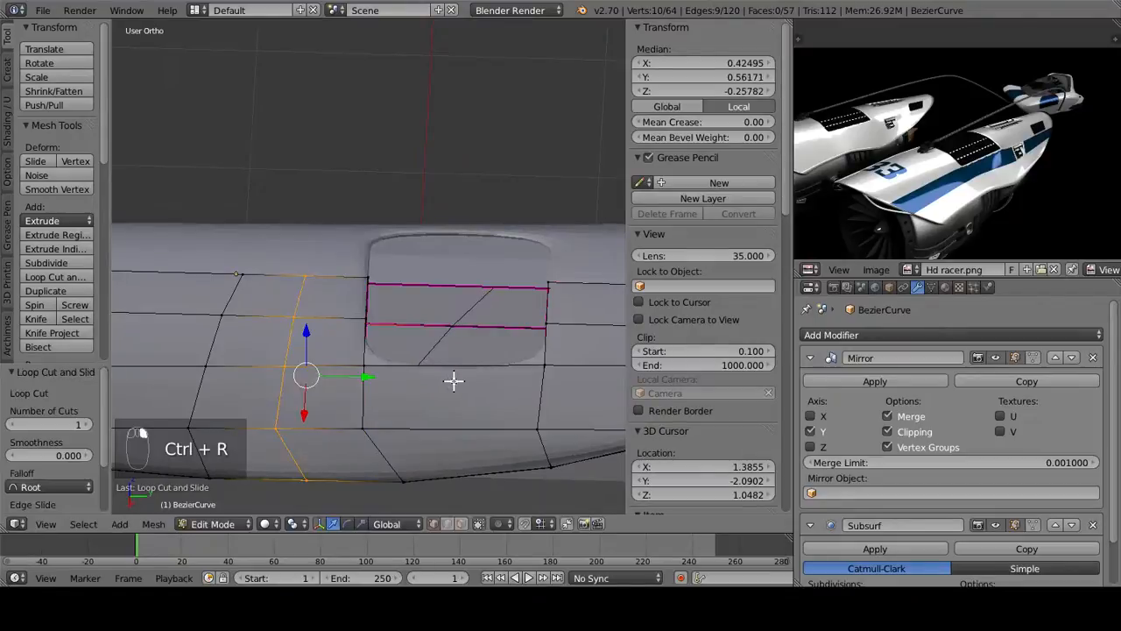
{"action": "key", "text": "ctrl+z"}
Step: Set the Mean Crease of the recess's upper rim edges to 0.15 and return to Object Mode
{"action": "left_click_drag", "start_coordinate": [675, 127], "coordinate": [747, 131]}
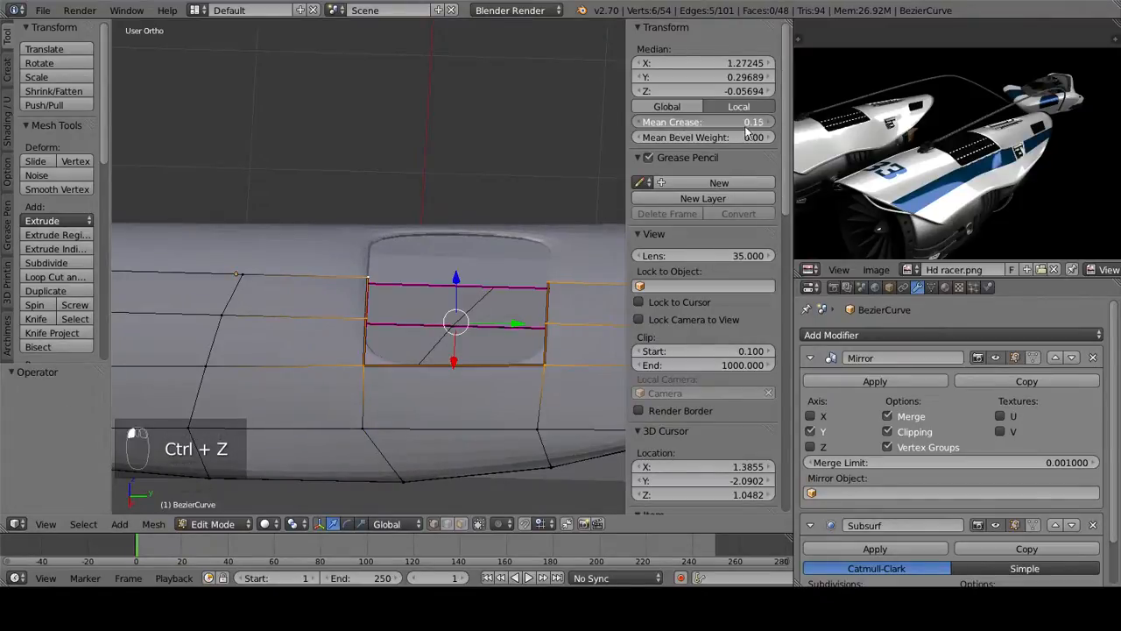
{"action": "middle_click_drag", "start_coordinate": [526, 325], "coordinate": [350, 351]}
{"action": "key", "text": "Tab"}
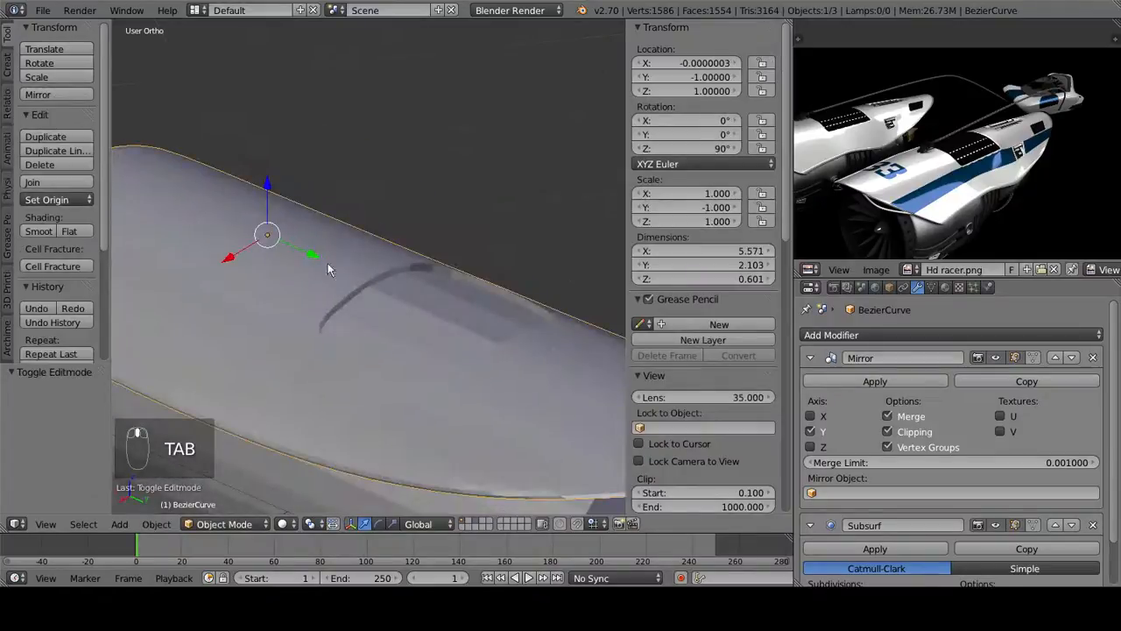
Step: Try smooth shading on the cowling, inspect the recess, and return the cowling to flat shading
{"action": "middle_click_drag", "start_coordinate": [328, 269], "coordinate": [326, 350]}
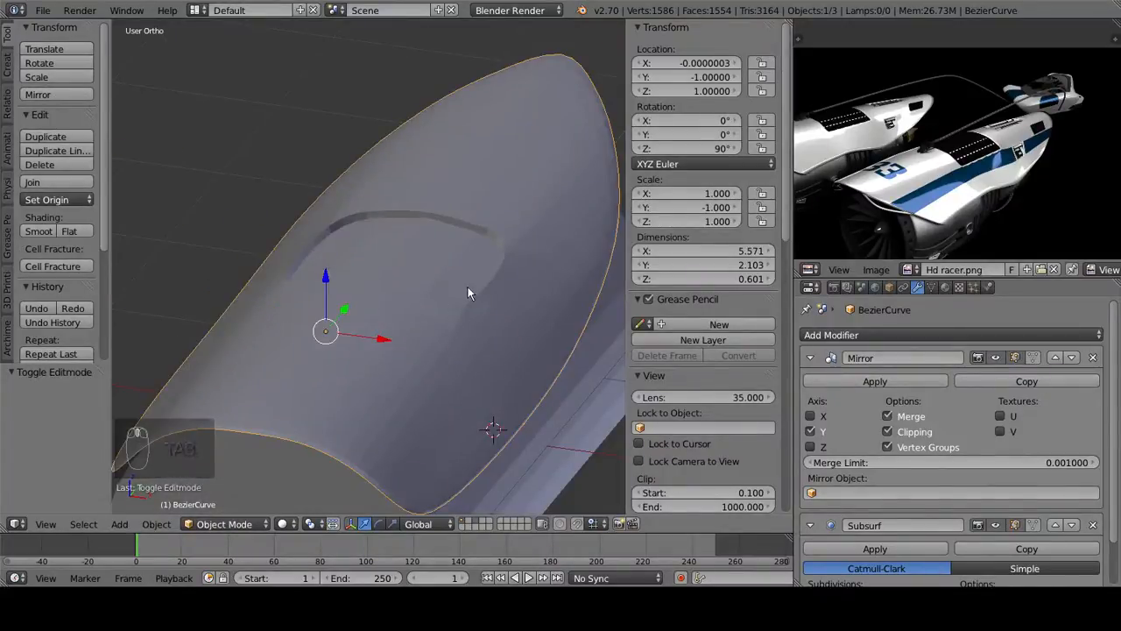
{"action": "middle_click_drag", "start_coordinate": [468, 293], "coordinate": [86, 243]}
{"action": "left_click", "coordinate": [38, 231]}
{"action": "middle_click_drag", "start_coordinate": [565, 335], "coordinate": [334, 304]}
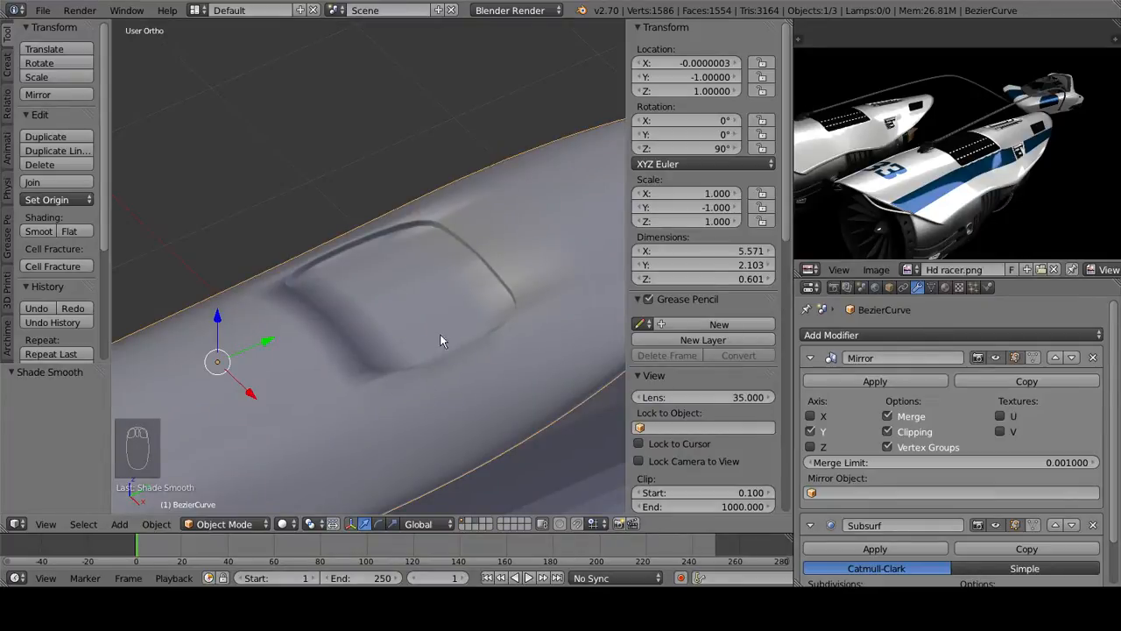
{"action": "middle_click_drag", "start_coordinate": [407, 419], "coordinate": [415, 238]}
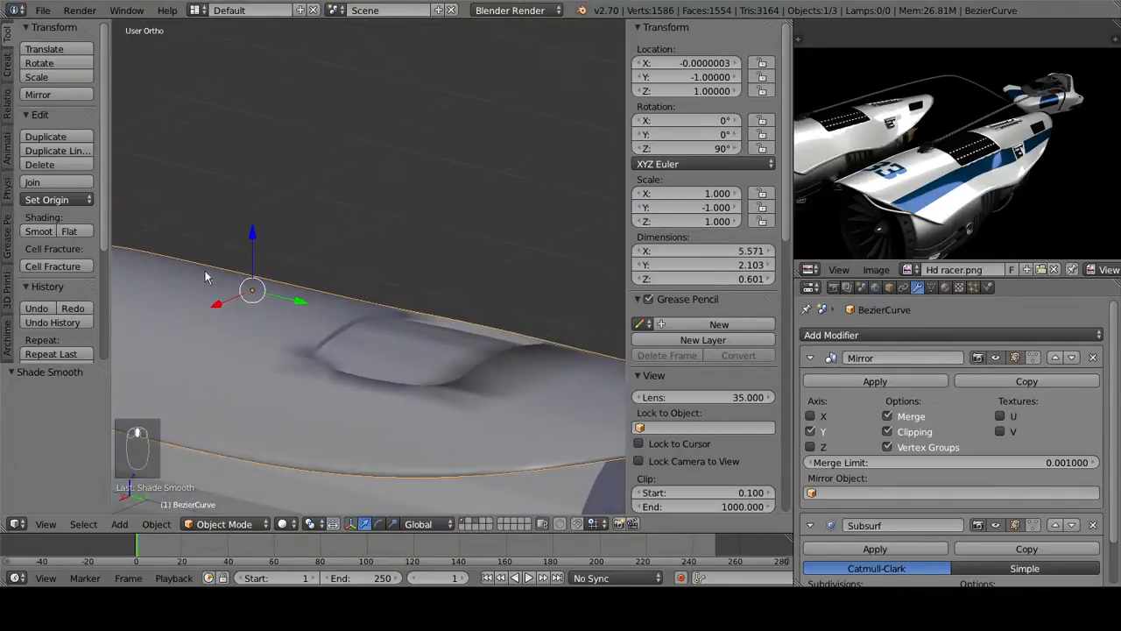
{"action": "left_click", "coordinate": [72, 232]}
{"action": "mouse_move", "coordinate": [263, 351]}
{"action": "middle_mouse_down"}
{"action": "mouse_move", "coordinate": [383, 418]}
{"action": "mouse_move", "coordinate": [446, 295]}
{"action": "mouse_move", "coordinate": [364, 363]}
{"action": "mouse_move", "coordinate": [341, 293]}
{"action": "middle_mouse_up"}
Step: Duplicate the two wall faces at one end of the recess and move the copy -0.834 along Y across the recess
{"action": "key", "text": "Tab"}
{"action": "middle_click_drag", "start_coordinate": [446, 318], "coordinate": [442, 495]}
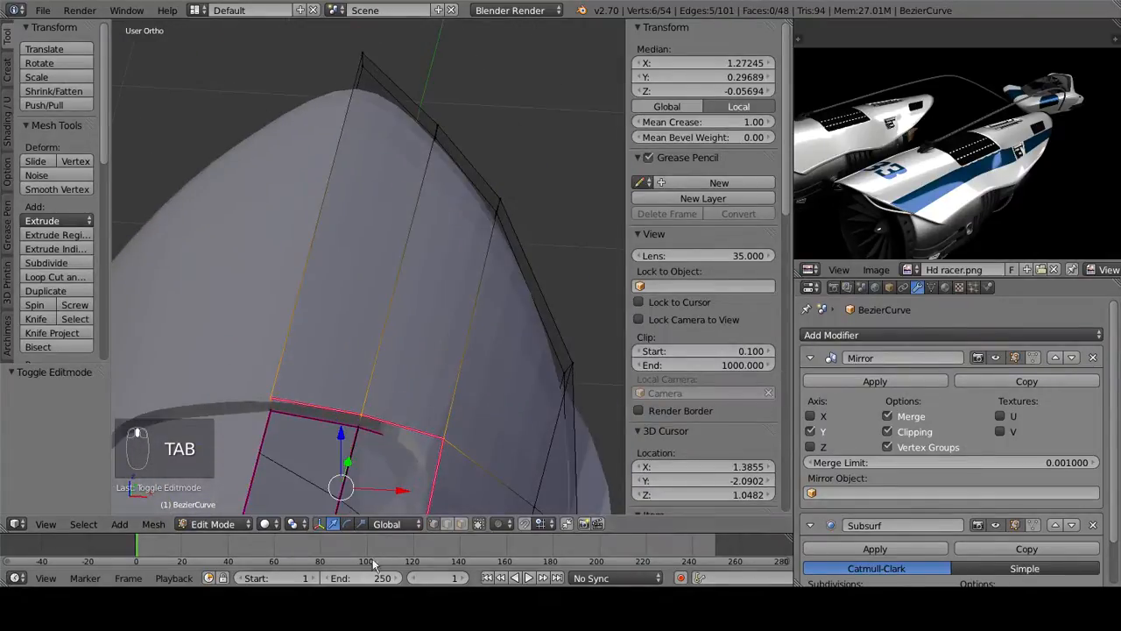
{"action": "left_click", "coordinate": [459, 523]}
{"action": "right_click", "coordinate": [381, 428]}
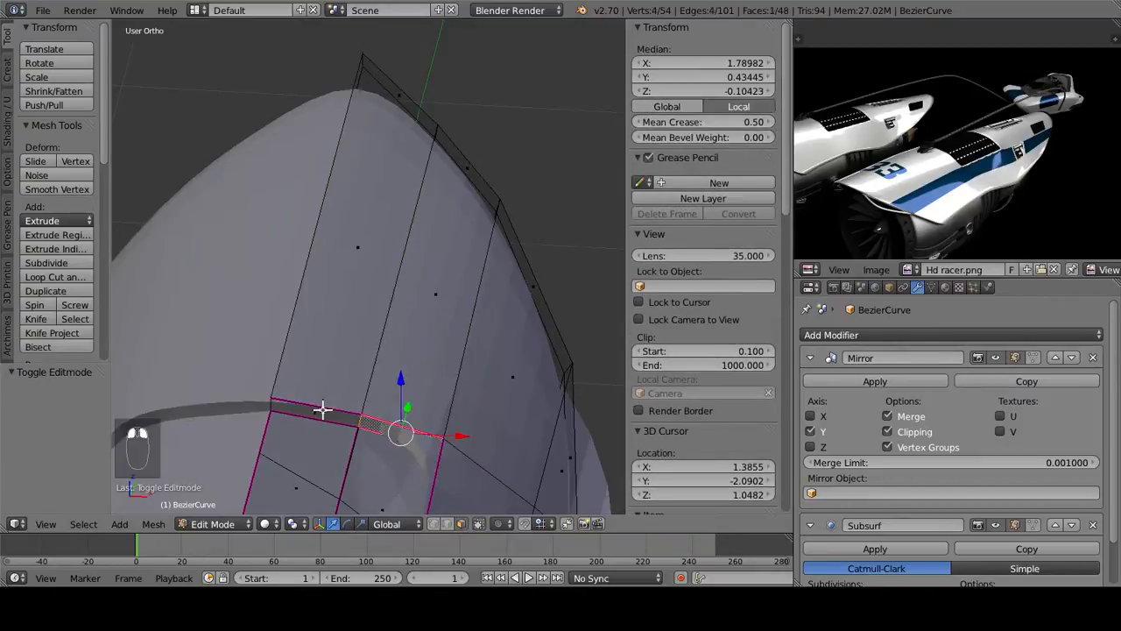
{"action": "middle_click_drag", "start_coordinate": [466, 416], "coordinate": [517, 425]}
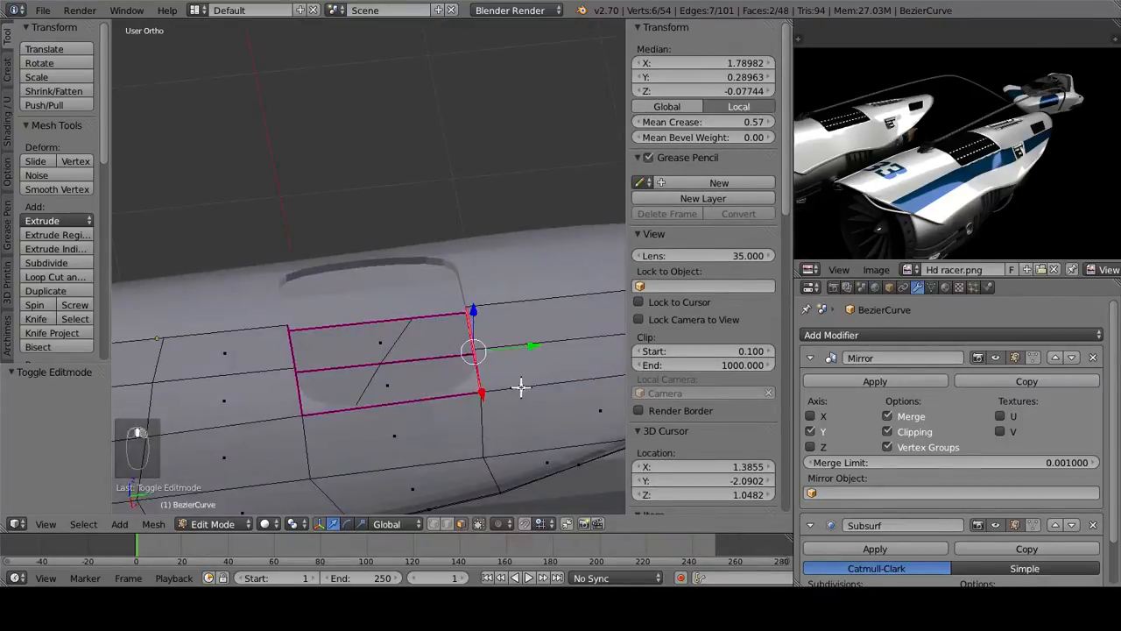
{"action": "key", "text": "shift+d"}
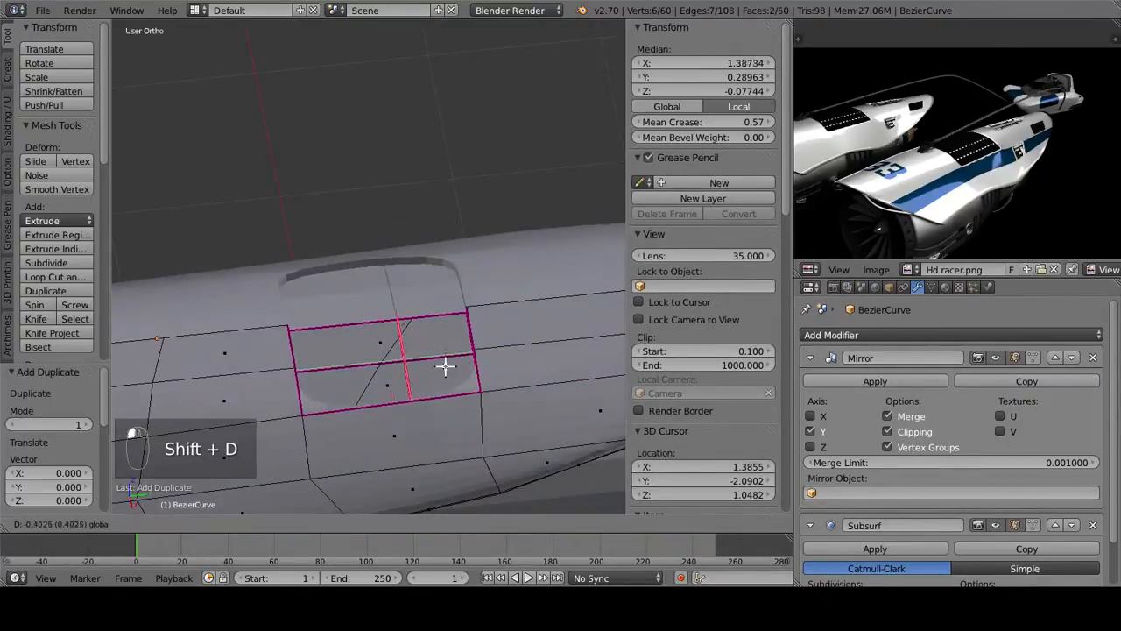
{"action": "left_click", "coordinate": [384, 375]}
{"action": "middle_click_drag", "start_coordinate": [370, 442], "coordinate": [241, 396]}
{"action": "middle_click_drag", "start_coordinate": [321, 438], "coordinate": [517, 498], "text": "shift"}
{"action": "scroll", "coordinate": [389, 415], "scroll_direction": "up", "scroll_amount": 4}
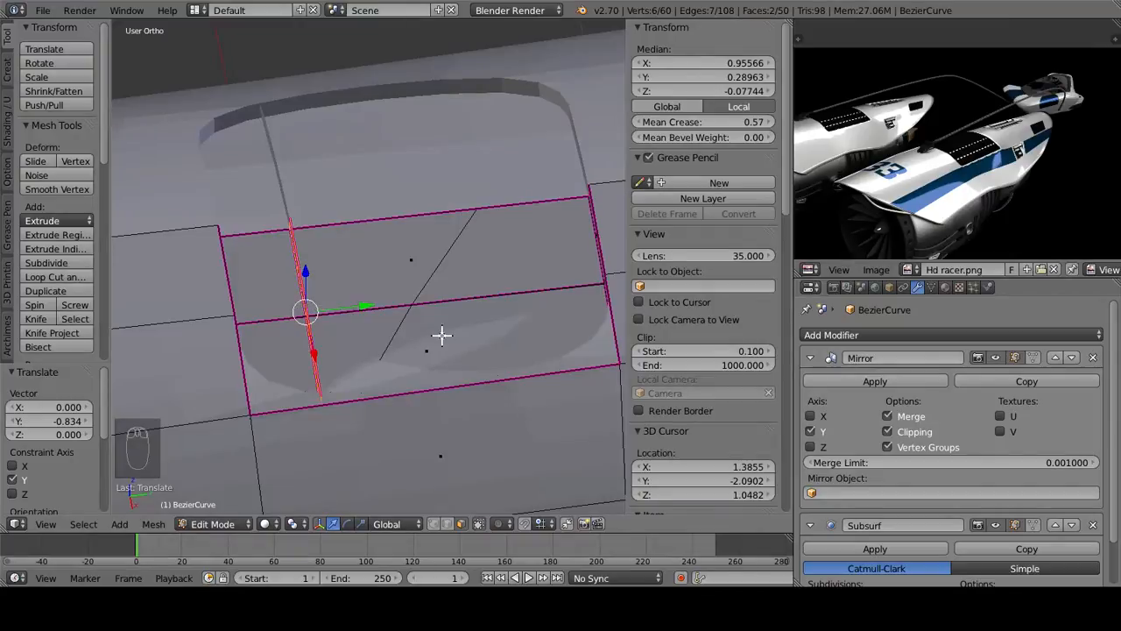
Step: Isolate the duplicated strip by hiding the cowling's unselected faces, and hide the engine cylinder in Object Mode
{"action": "key", "text": "shift+h"}
{"action": "middle_click_drag", "start_coordinate": [418, 328], "coordinate": [393, 417]}
{"action": "key", "text": "Tab"}
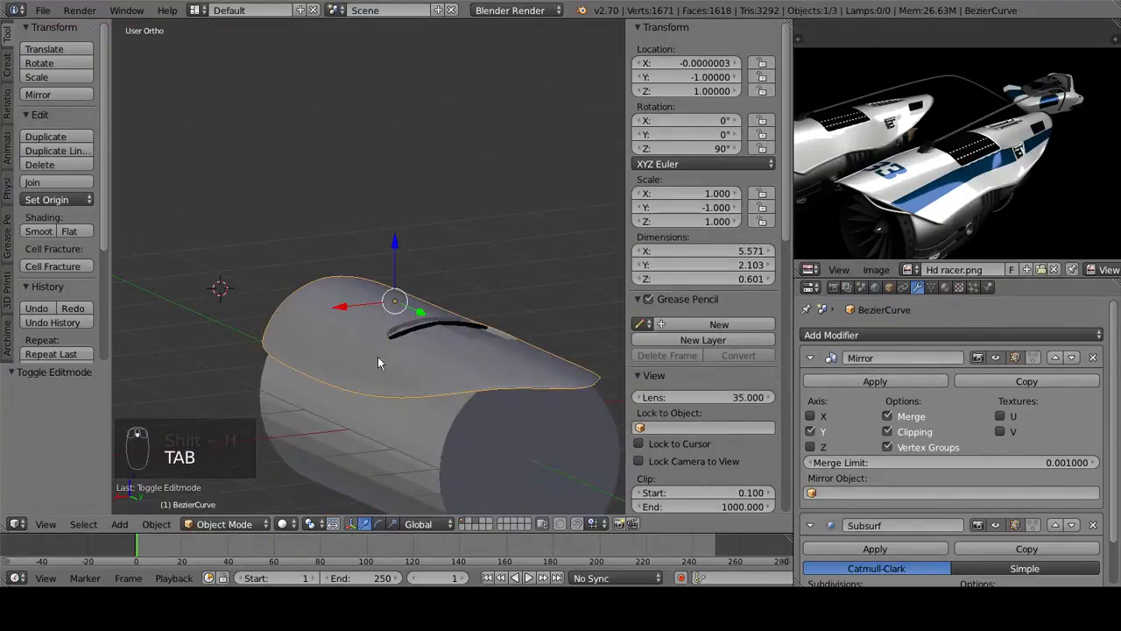
{"action": "right_click", "coordinate": [521, 470]}
{"action": "key", "text": "h"}
{"action": "middle_click_drag", "start_coordinate": [520, 471], "coordinate": [462, 423]}
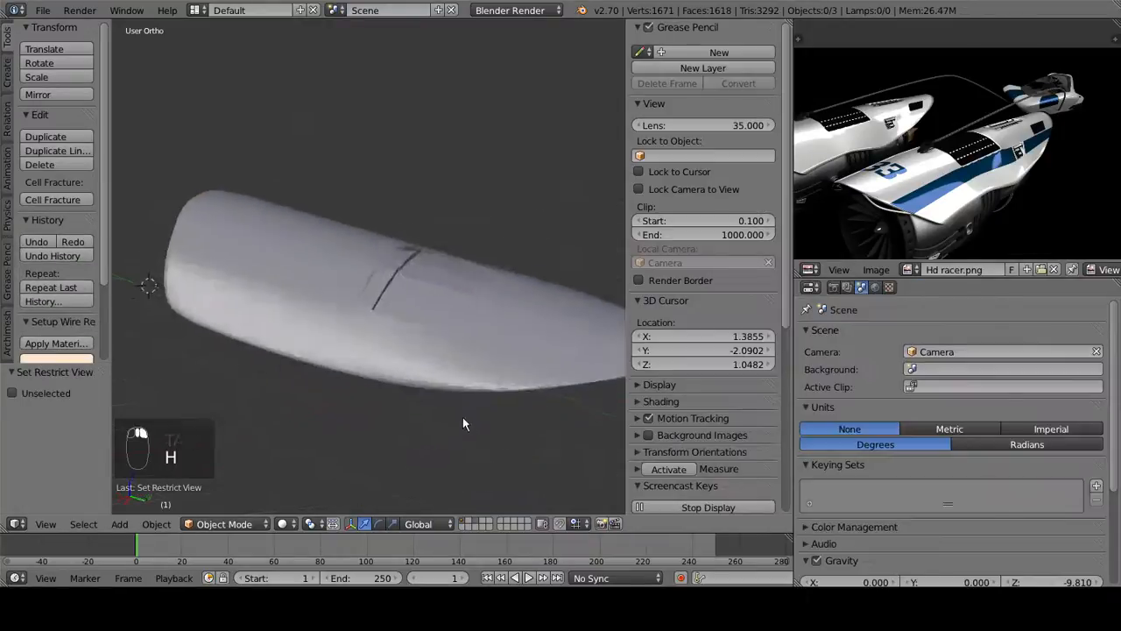
Step: Extrude the duplicated strip's two faces about 0.021 along Y to give the slat thickness
{"action": "right_click", "coordinate": [426, 359]}
{"action": "key", "text": "Tab"}
{"action": "middle_click_drag", "start_coordinate": [367, 326], "coordinate": [417, 316]}
{"action": "key", "text": "KP_7"}
{"action": "middle_click_drag", "start_coordinate": [368, 271], "coordinate": [500, 318], "text": "shift"}
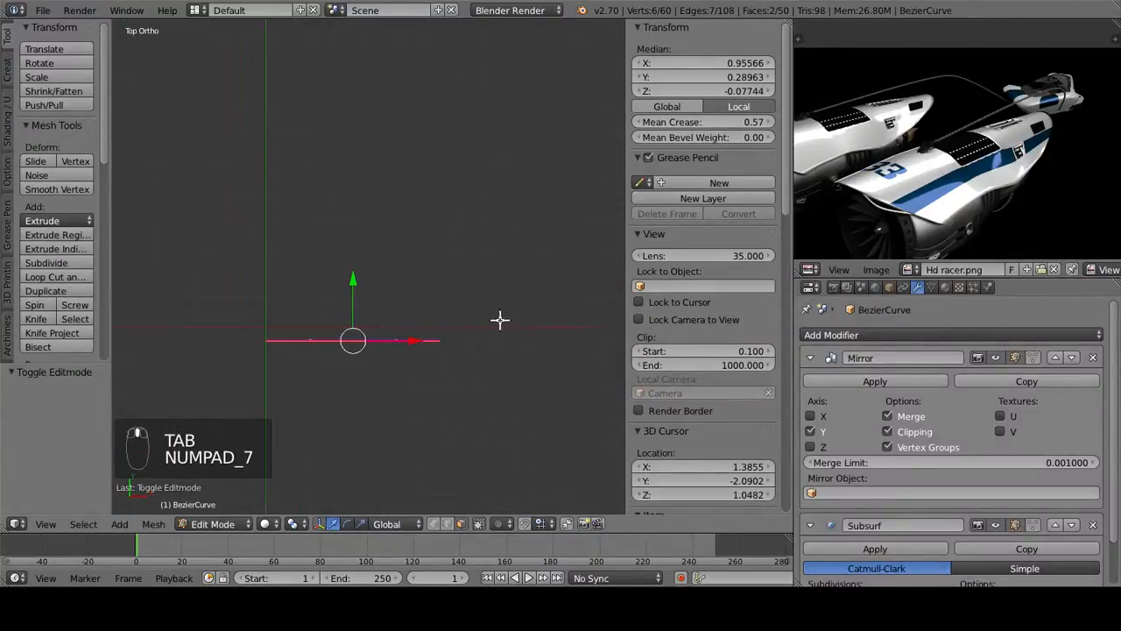
{"action": "key", "text": "e"}
{"action": "left_click", "coordinate": [377, 249]}
{"action": "middle_click_drag", "start_coordinate": [430, 331], "coordinate": [338, 309]}
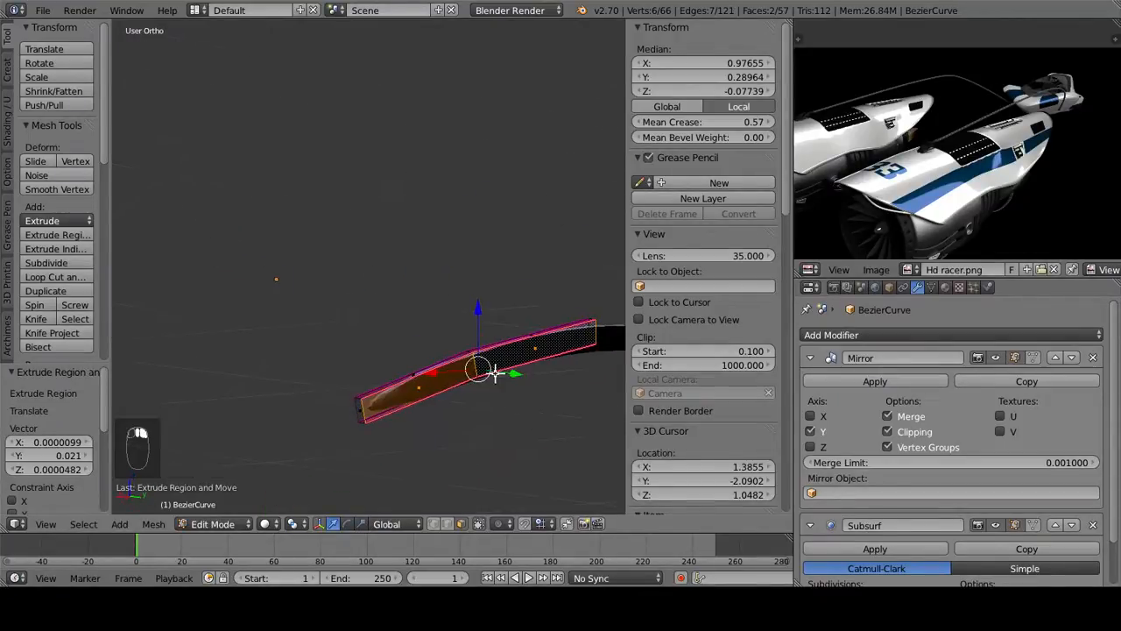
Step: Select the whole isolated slat and run Make Normals Consistent on it
{"action": "right_click", "coordinate": [380, 400]}
{"action": "middle_click_drag", "start_coordinate": [381, 400], "coordinate": [421, 383]}
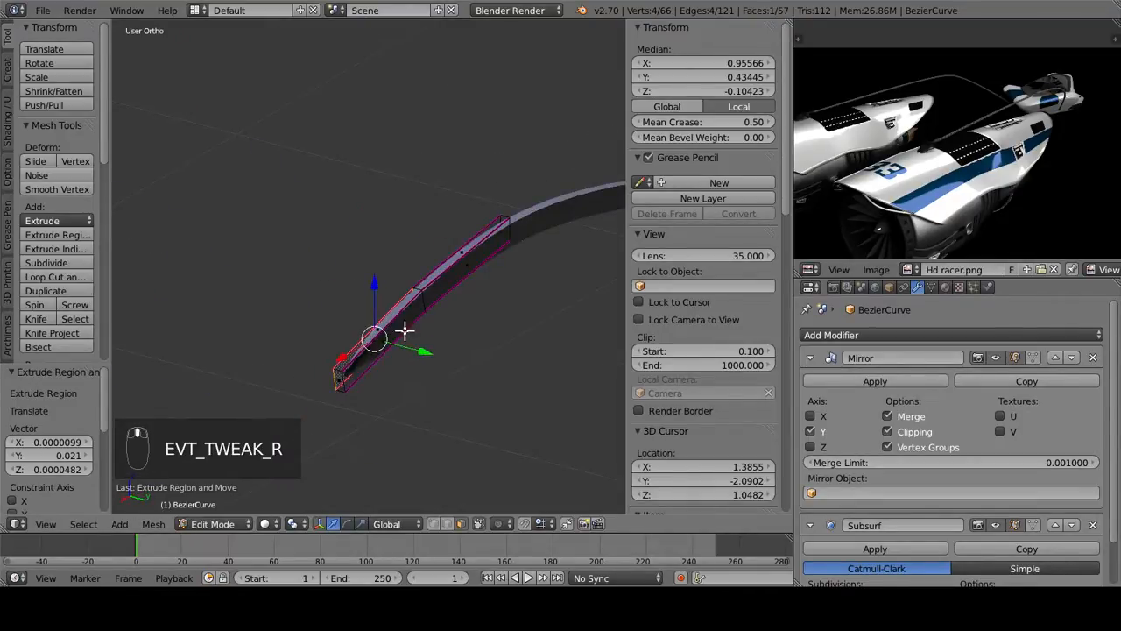
{"action": "middle_click_drag", "start_coordinate": [405, 330], "coordinate": [425, 303]}
{"action": "key", "text": "a"}
{"action": "key", "text": "a"}
{"action": "key", "text": "a"}
{"action": "key", "text": "a"}
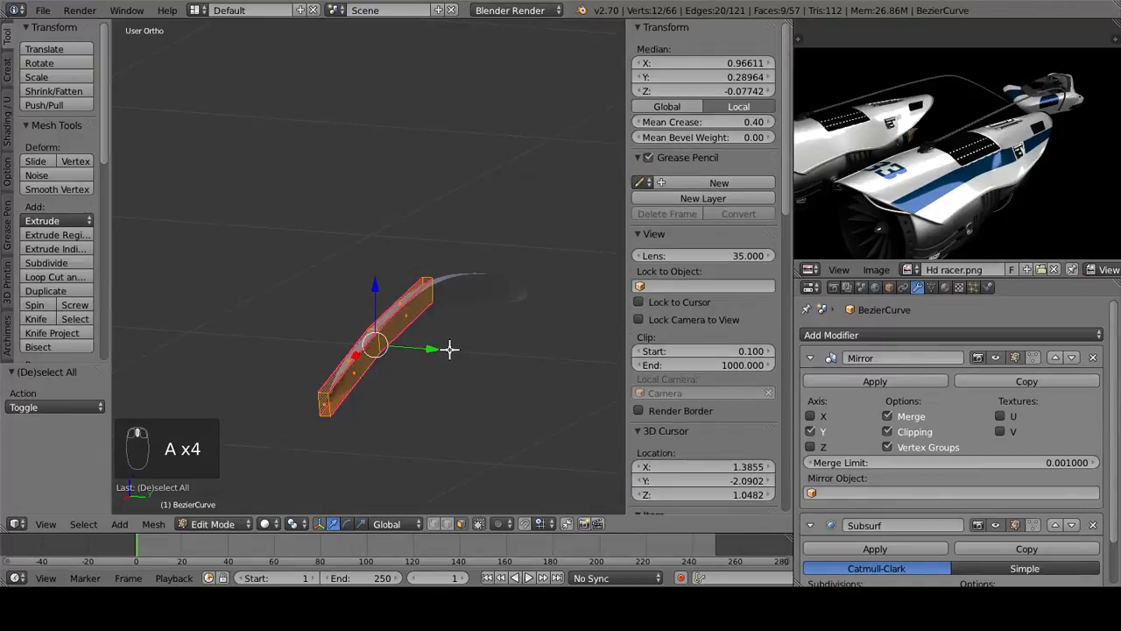
{"action": "key", "text": "space"}
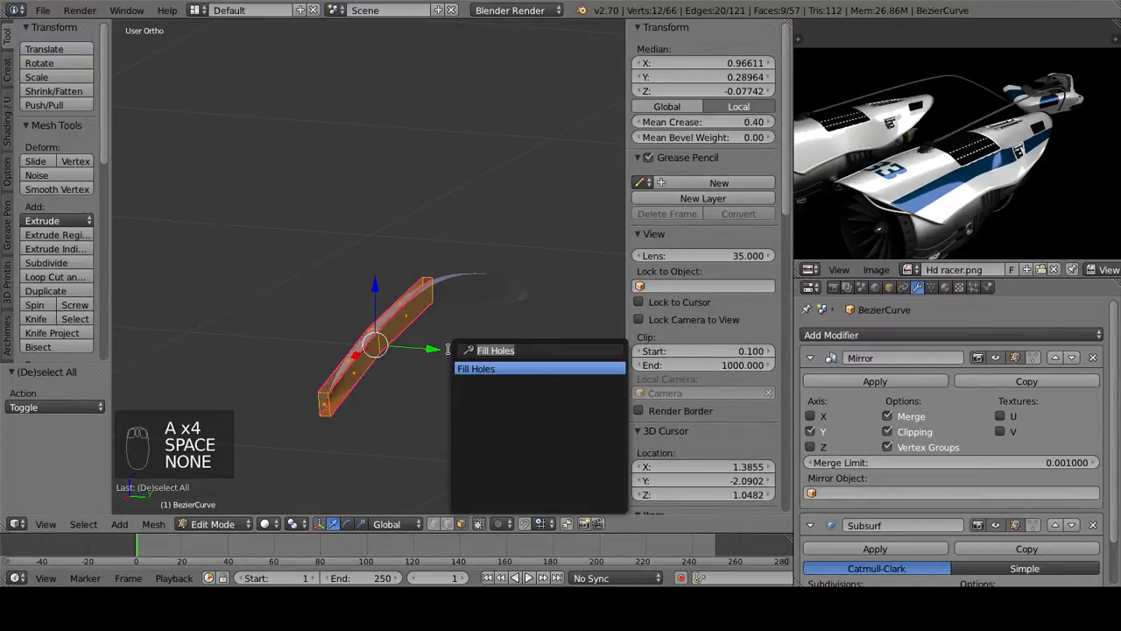
{"action": "type", "text": "make nor"}
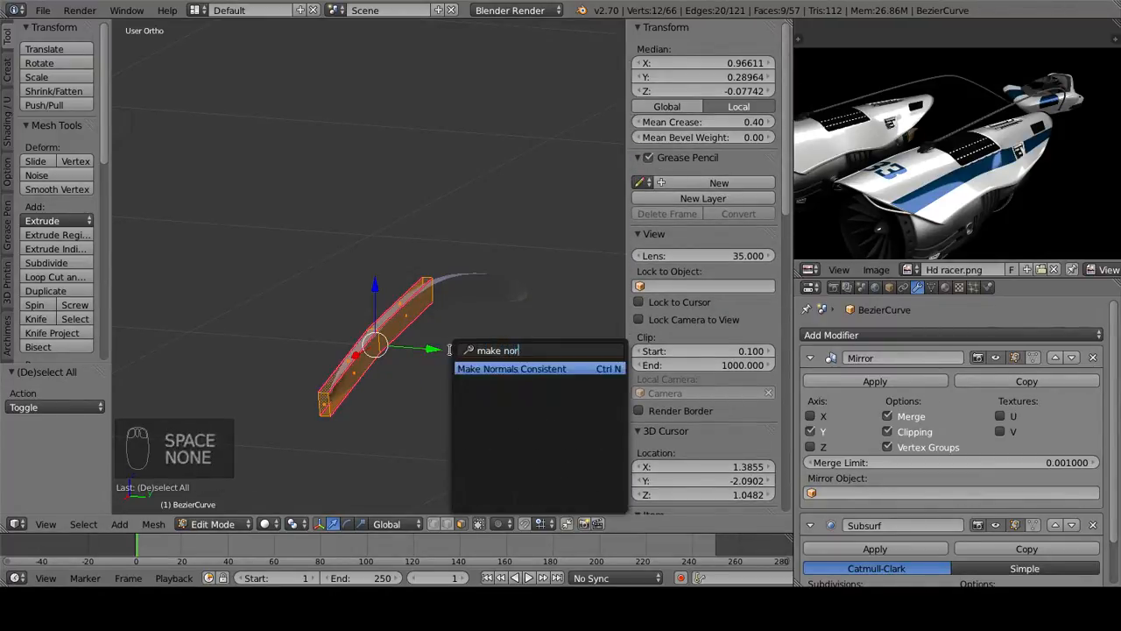
{"action": "key", "text": "Return"}
{"action": "middle_click_drag", "start_coordinate": [318, 380], "coordinate": [482, 387]}
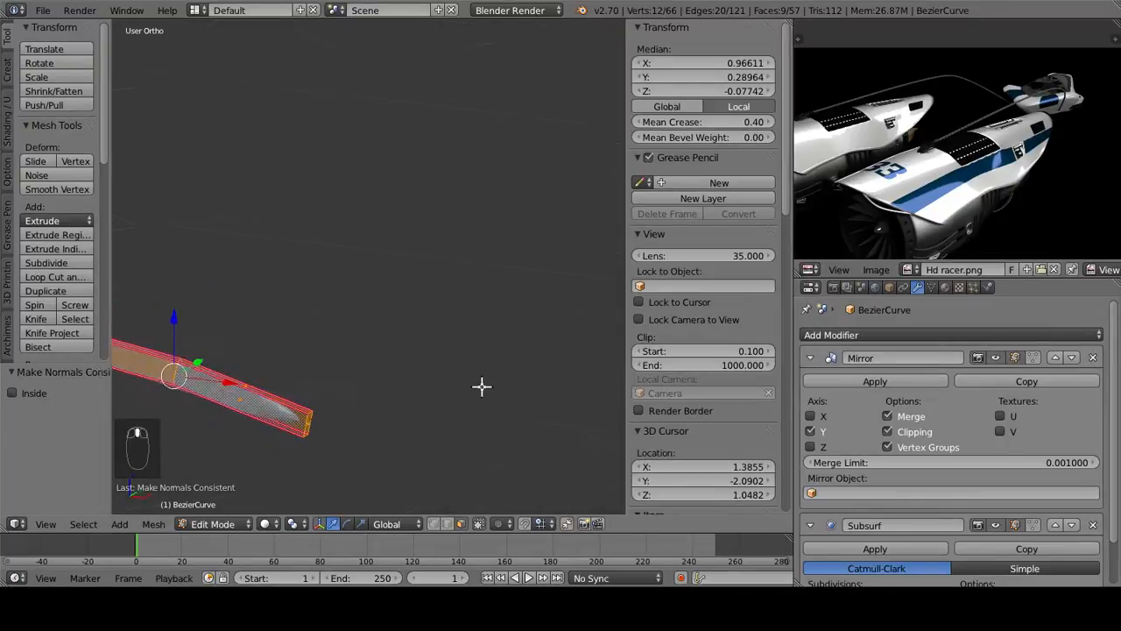
{"action": "middle_click_drag", "start_coordinate": [345, 406], "coordinate": [282, 412]}
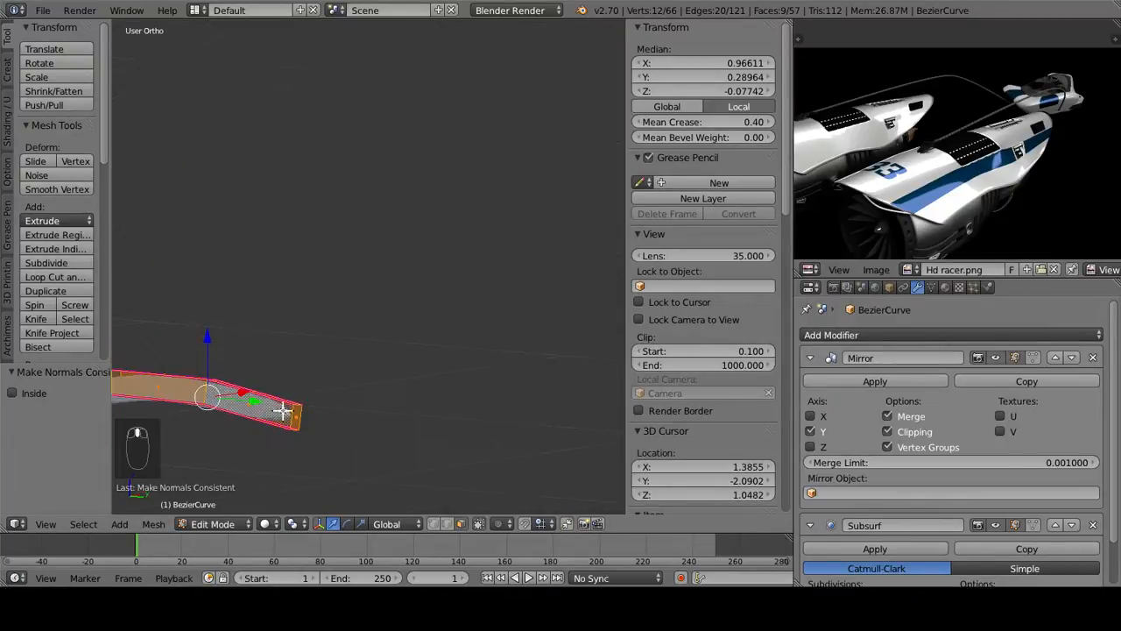
Step: Scale the slat's two upper faces to 0.322 along Y and shift them about 0.04 along Y to slant it
{"action": "right_click", "coordinate": [299, 418]}
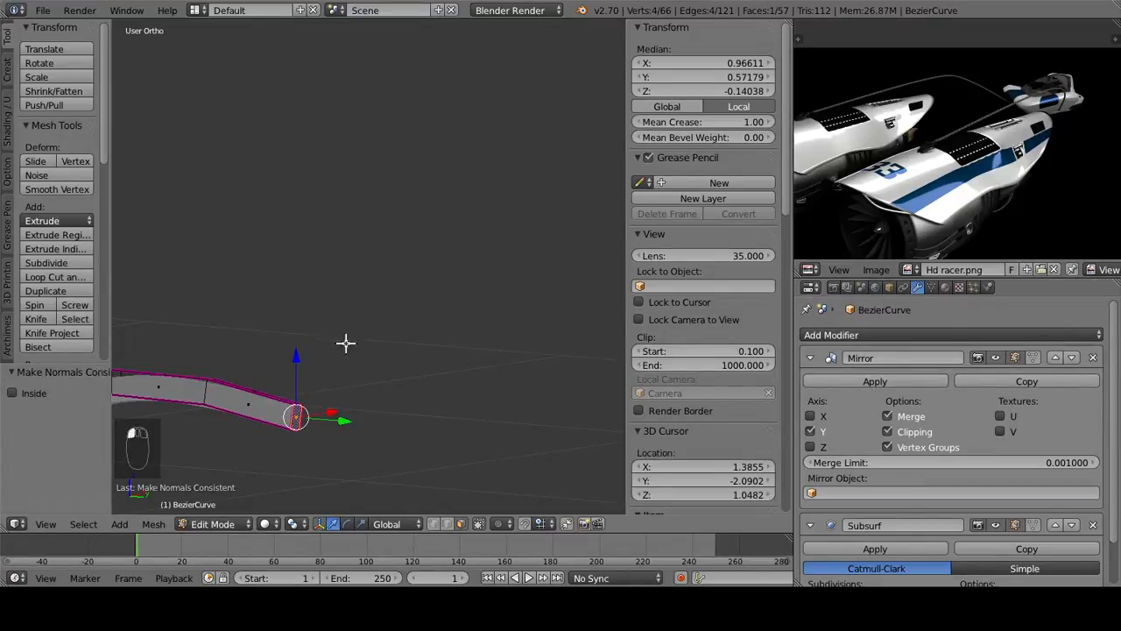
{"action": "middle_click_drag", "start_coordinate": [345, 343], "coordinate": [316, 333]}
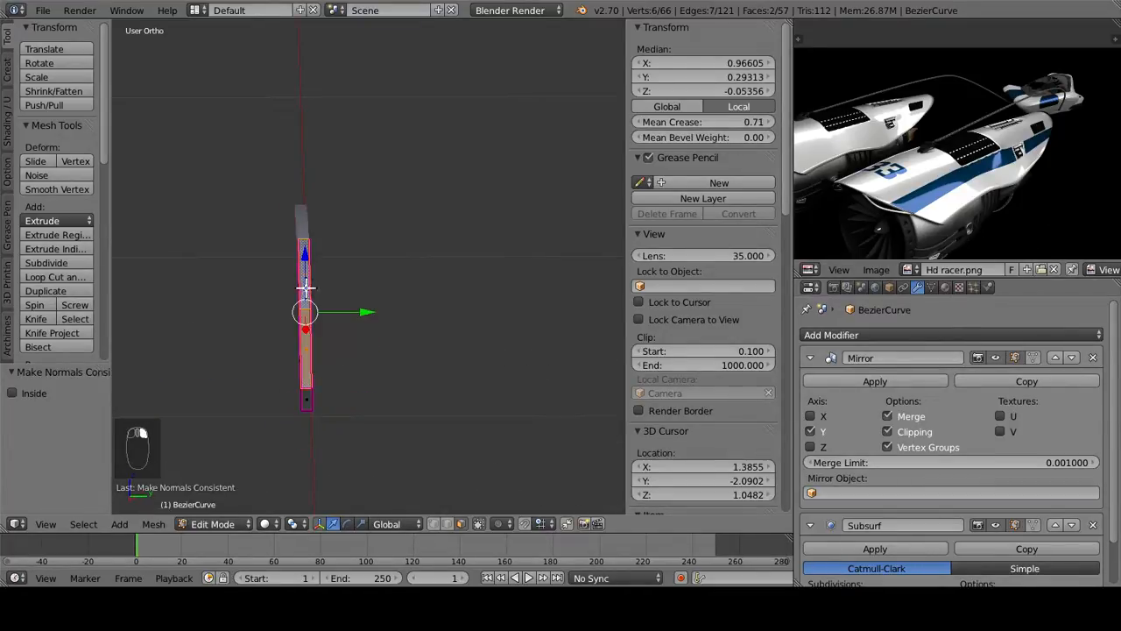
{"action": "key", "text": "s"}
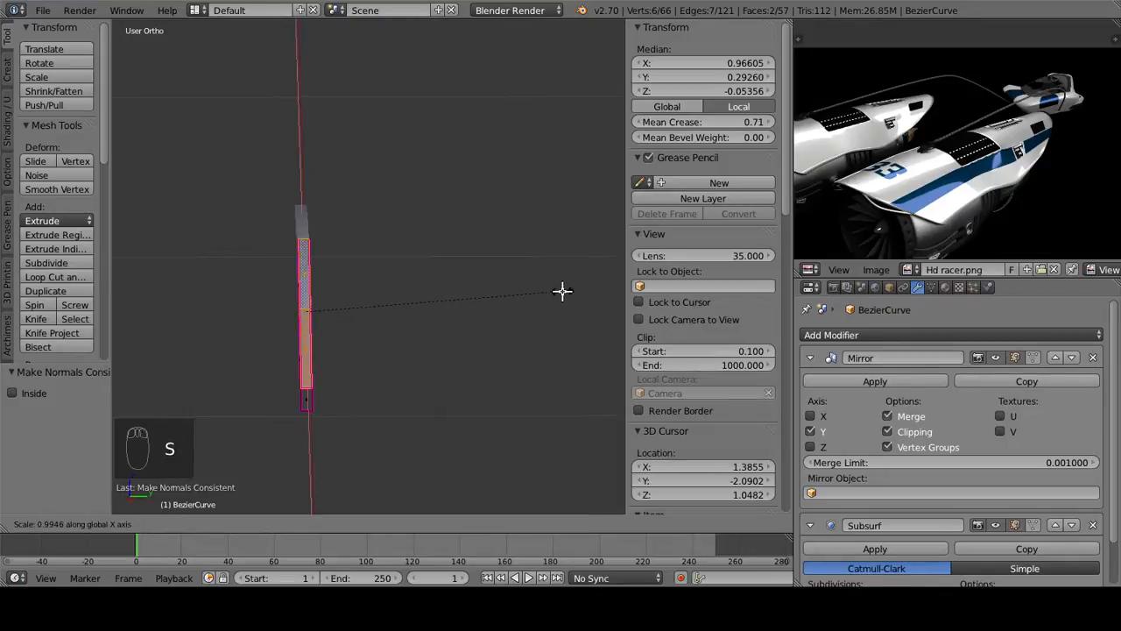
{"action": "right_click", "coordinate": [561, 290]}
{"action": "key", "text": "s"}
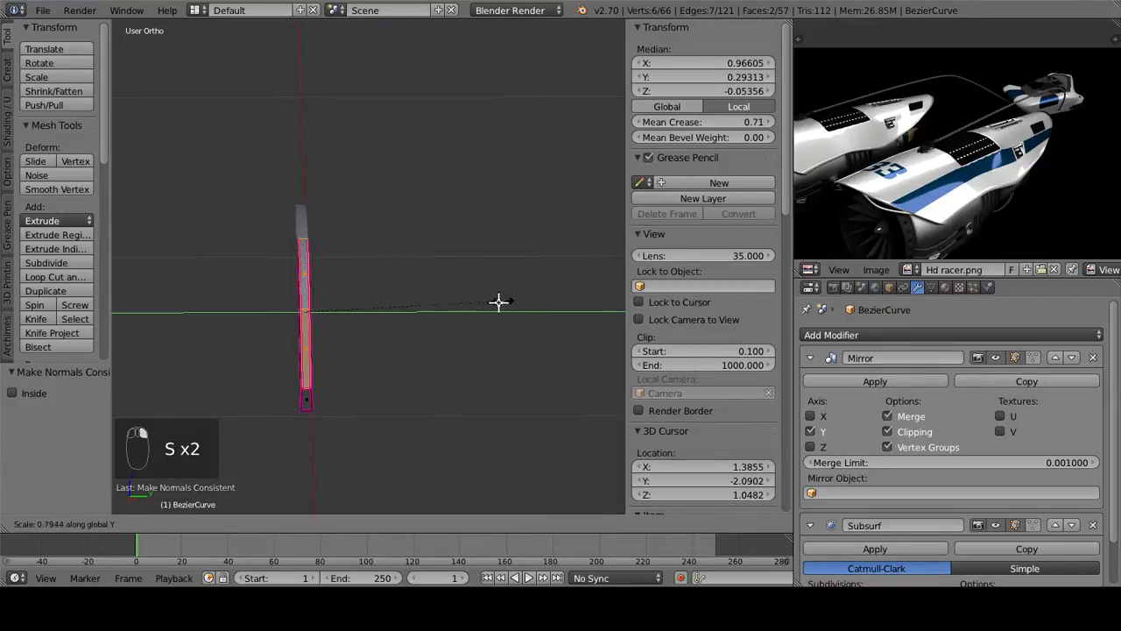
{"action": "left_click", "coordinate": [376, 304]}
{"action": "key", "text": "g"}
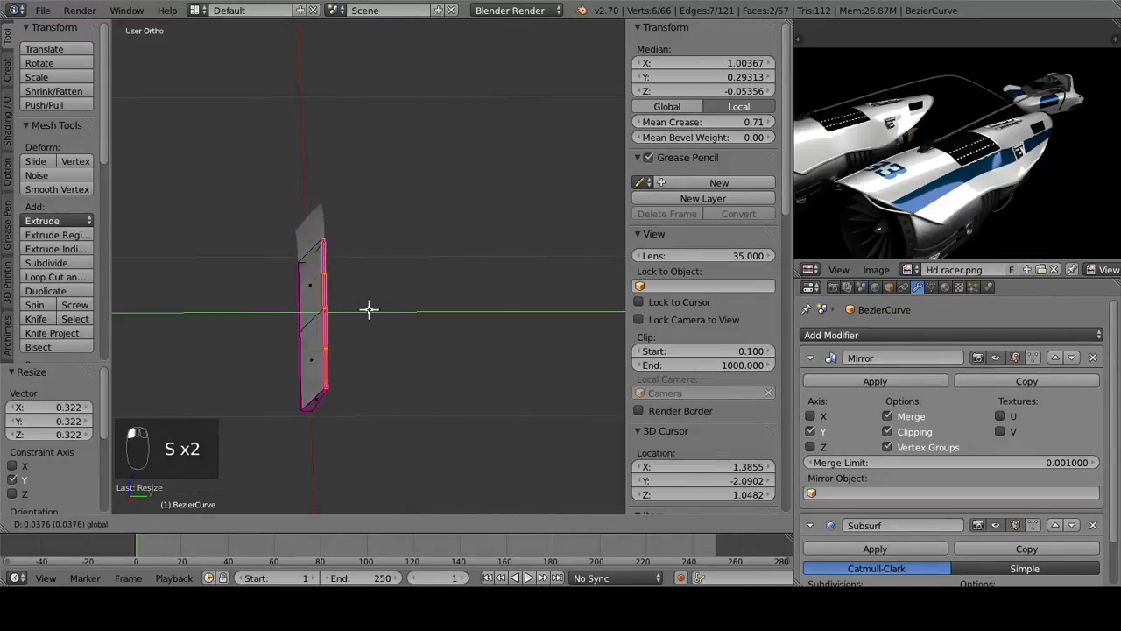
{"action": "left_click", "coordinate": [369, 309]}
{"action": "key", "text": "Tab"}
{"action": "middle_click_drag", "start_coordinate": [402, 394], "coordinate": [458, 408]}
{"action": "key", "text": "Tab"}
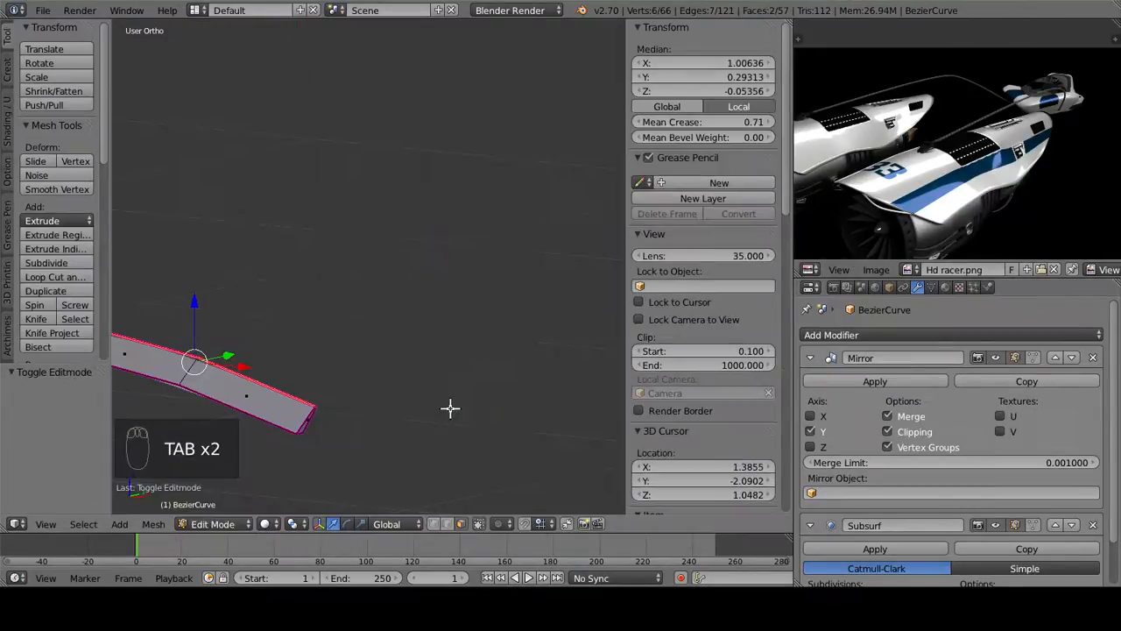
Step: Reveal the hidden cowling faces and move the slat's outer end face -0.025 along Z
{"action": "key", "text": "alt+h"}
{"action": "scroll", "coordinate": [375, 436], "scroll_direction": "up", "scroll_amount": 2}
{"action": "scroll", "coordinate": [355, 333], "scroll_direction": "up", "scroll_amount": 2}
{"action": "right_click", "coordinate": [294, 345]}
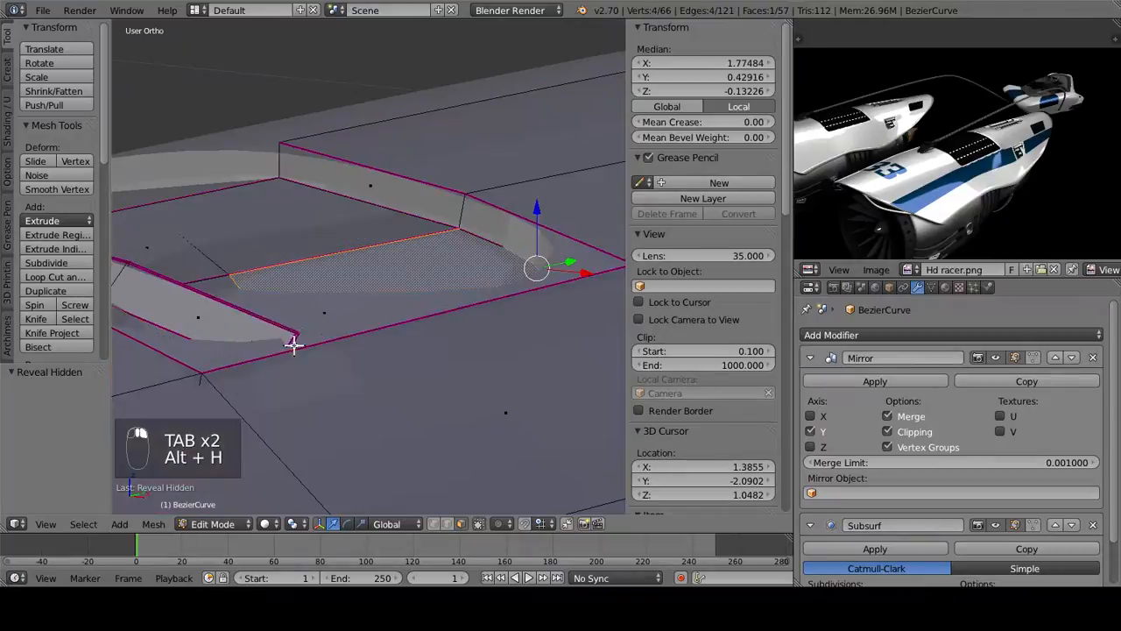
{"action": "right_click", "coordinate": [294, 344]}
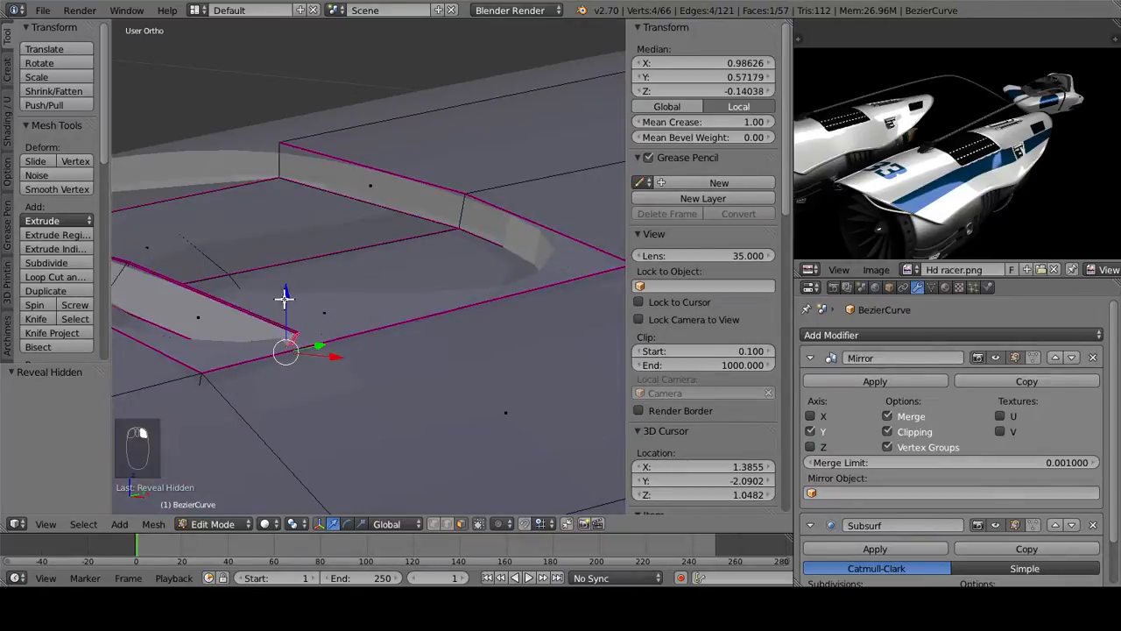
{"action": "key", "text": "g"}
{"action": "key", "text": "z"}
{"action": "left_click", "coordinate": [285, 316]}
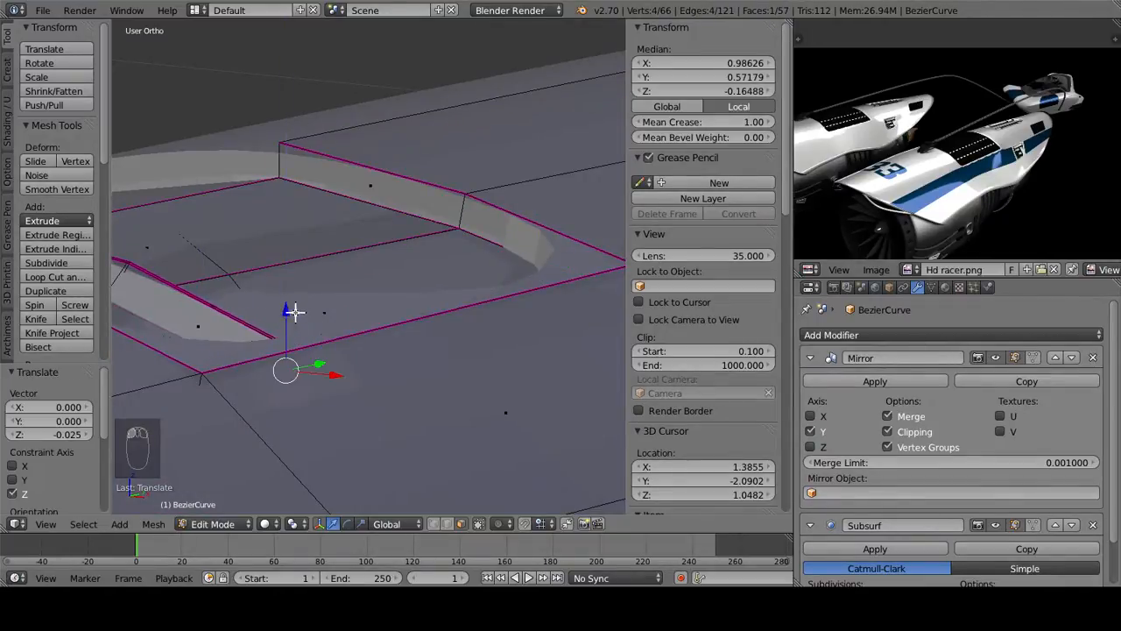
Step: Select the entire linked slat and move it -0.205 along Y towards the recess's end wall
{"action": "middle_click_drag", "start_coordinate": [288, 313], "coordinate": [478, 363]}
{"action": "key", "text": "ctrl+l"}
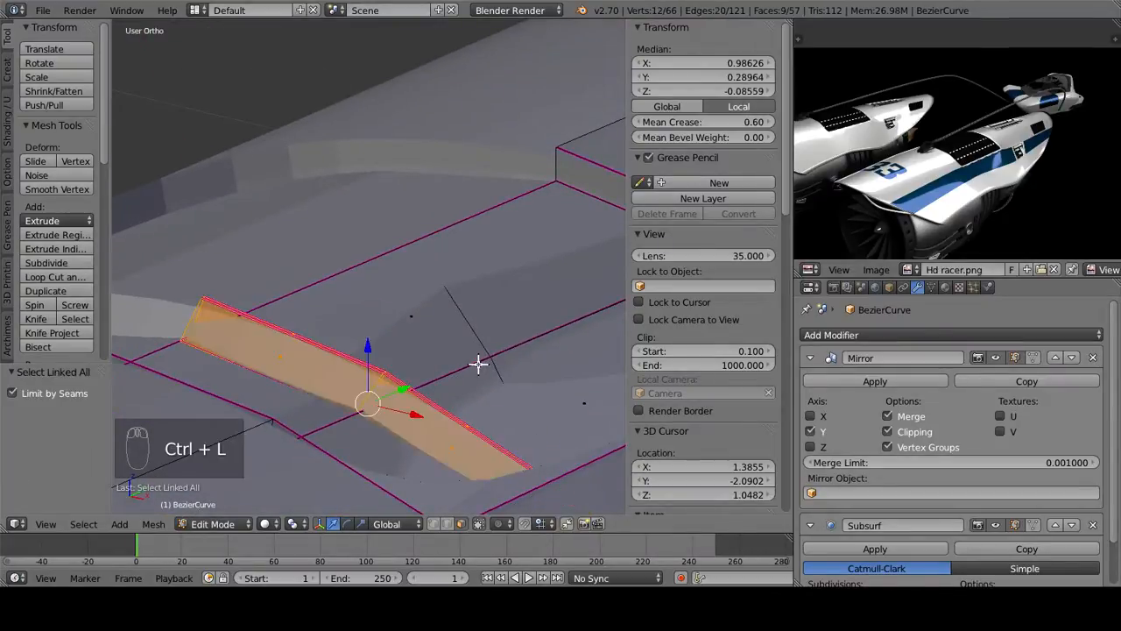
{"action": "key", "text": "KP_7"}
{"action": "scroll", "coordinate": [418, 305], "scroll_direction": "down", "scroll_amount": 4}
{"action": "middle_click_drag", "start_coordinate": [403, 245], "coordinate": [438, 295], "text": "shift"}
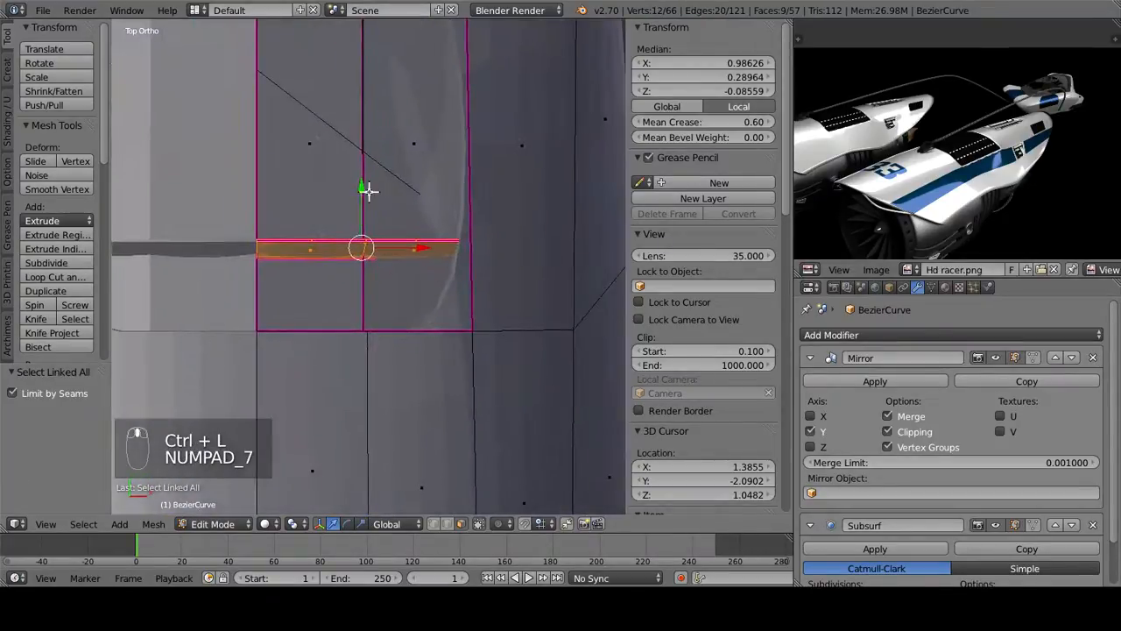
{"action": "left_click_drag", "start_coordinate": [365, 196], "coordinate": [362, 269]}
Step: Set the crease of the recess's two outer vertical corner edges to 1.00
{"action": "middle_click_drag", "start_coordinate": [445, 324], "coordinate": [348, 377]}
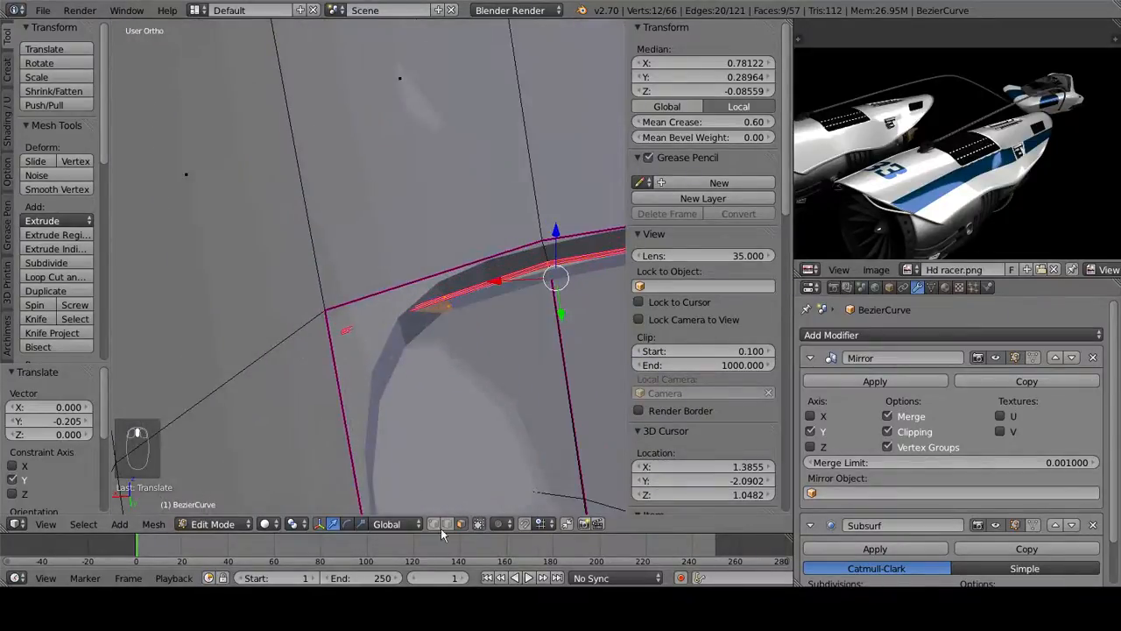
{"action": "key", "text": "z"}
{"action": "right_click", "coordinate": [338, 341]}
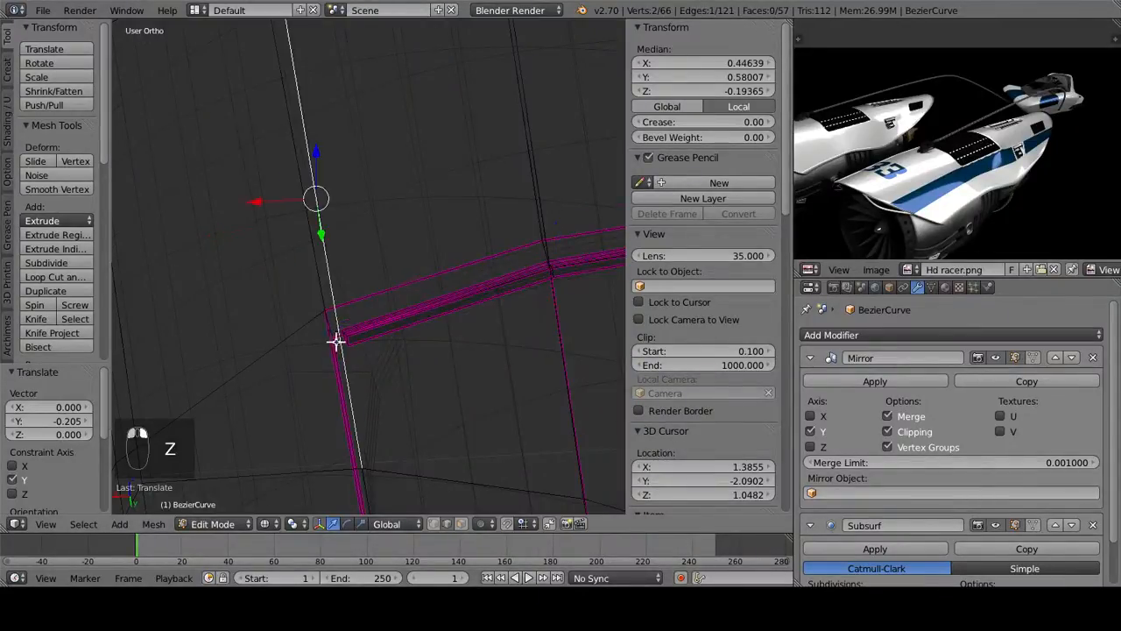
{"action": "middle_click_drag", "start_coordinate": [338, 341], "coordinate": [469, 295]}
{"action": "key", "text": "z"}
{"action": "middle_click_drag", "start_coordinate": [357, 357], "coordinate": [365, 402]}
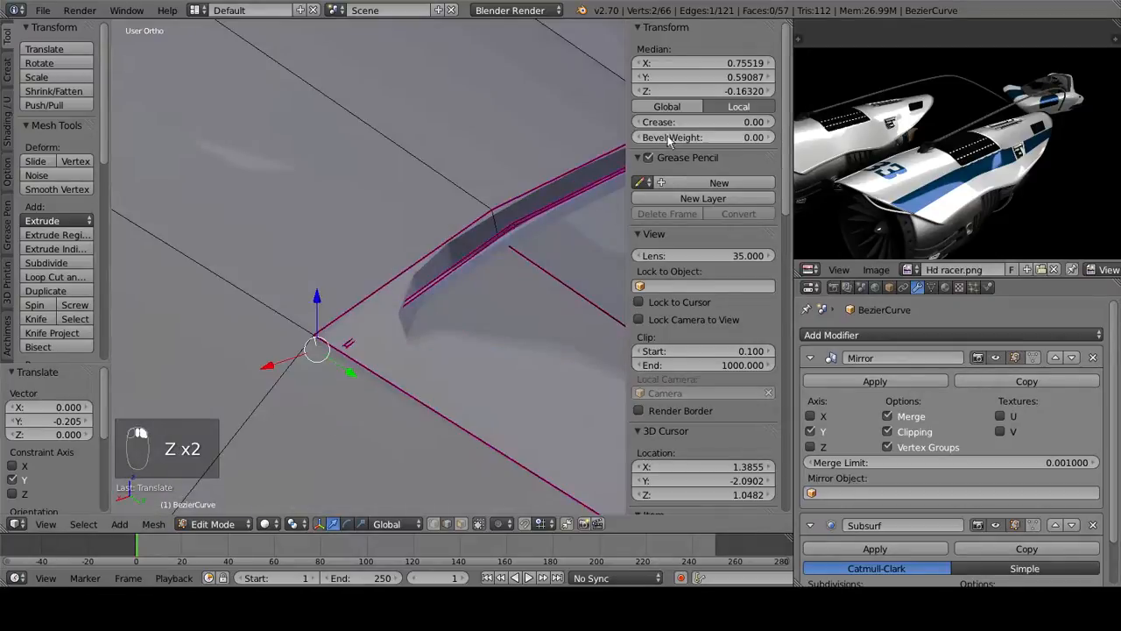
{"action": "left_click_drag", "start_coordinate": [705, 122], "coordinate": [771, 122]}
{"action": "middle_click_drag", "start_coordinate": [546, 348], "coordinate": [364, 382]}
{"action": "right_click", "coordinate": [356, 338]}
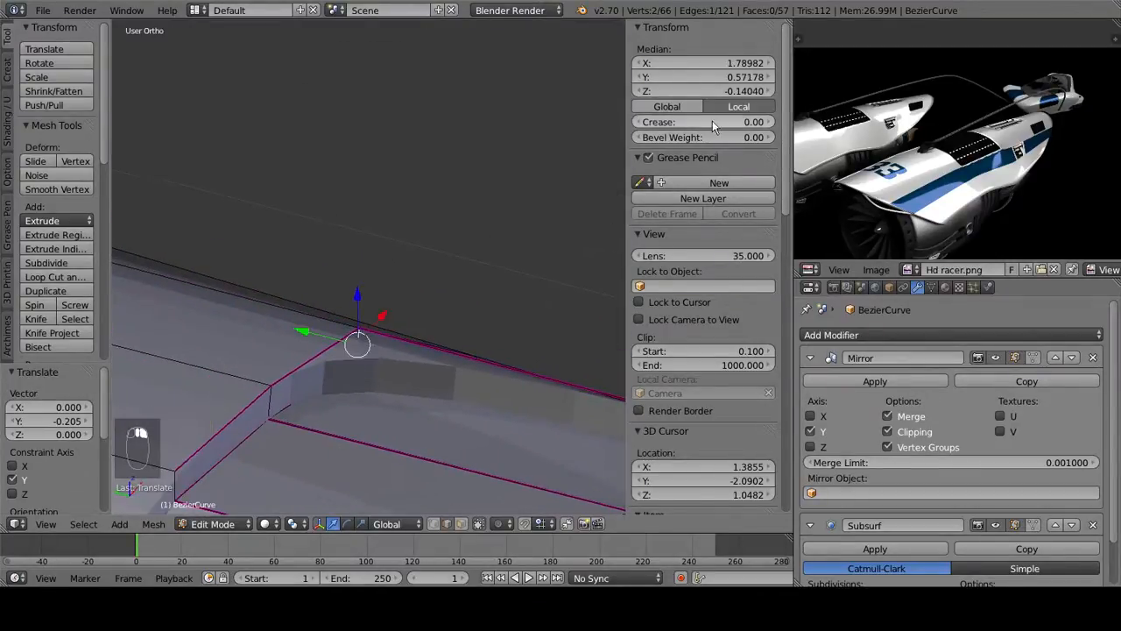
{"action": "left_click_drag", "start_coordinate": [712, 123], "coordinate": [715, 122]}
{"action": "middle_click_drag", "start_coordinate": [409, 394], "coordinate": [508, 330]}
Step: Move the slat's outer end face 0.030 along X and lower it slightly along Z
{"action": "middle_click_drag", "start_coordinate": [363, 249], "coordinate": [673, 572], "text": "shift"}
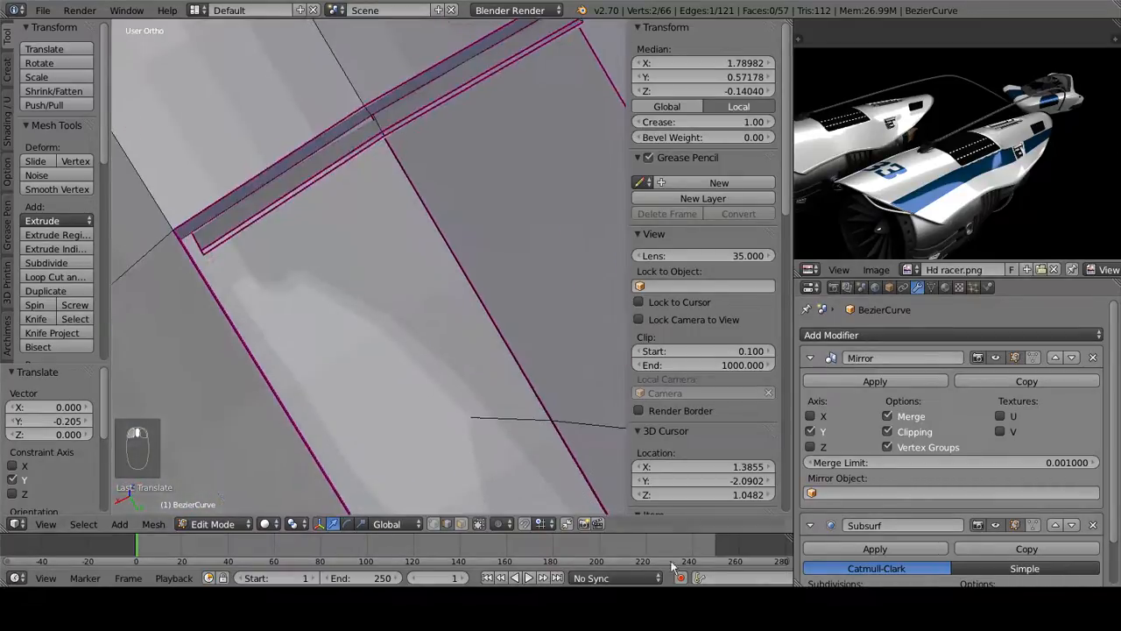
{"action": "middle_click_drag", "start_coordinate": [234, 325], "coordinate": [420, 431], "text": "shift"}
{"action": "left_click", "coordinate": [461, 524]}
{"action": "middle_click_drag", "start_coordinate": [408, 302], "coordinate": [483, 211]}
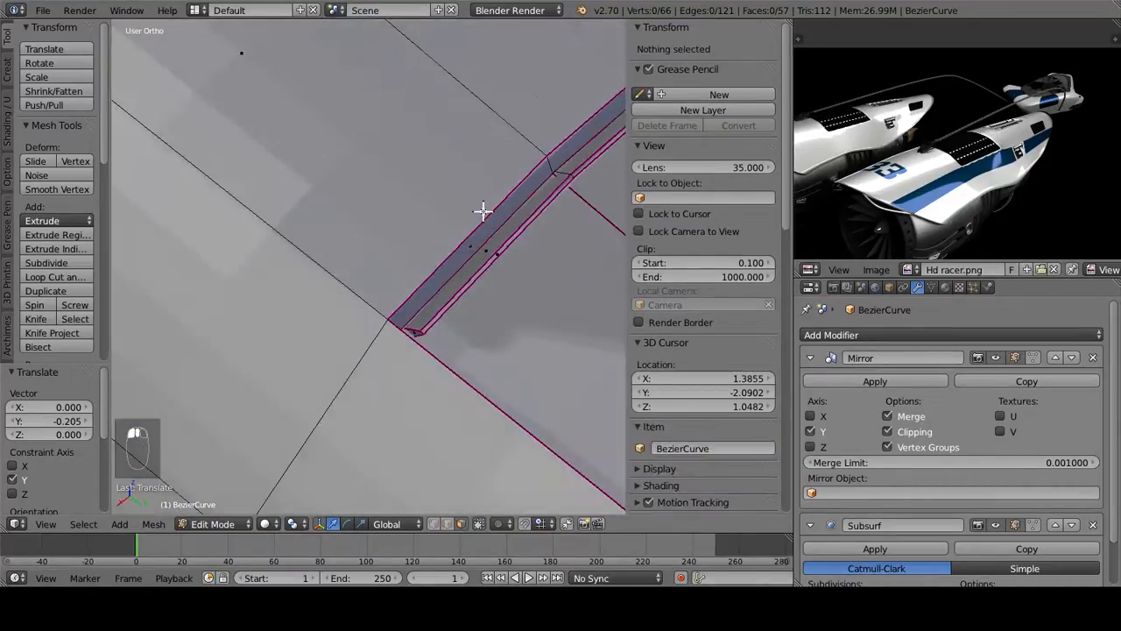
{"action": "right_click", "coordinate": [416, 337]}
{"action": "right_click", "coordinate": [416, 334]}
{"action": "middle_click_drag", "start_coordinate": [438, 330], "coordinate": [410, 346]}
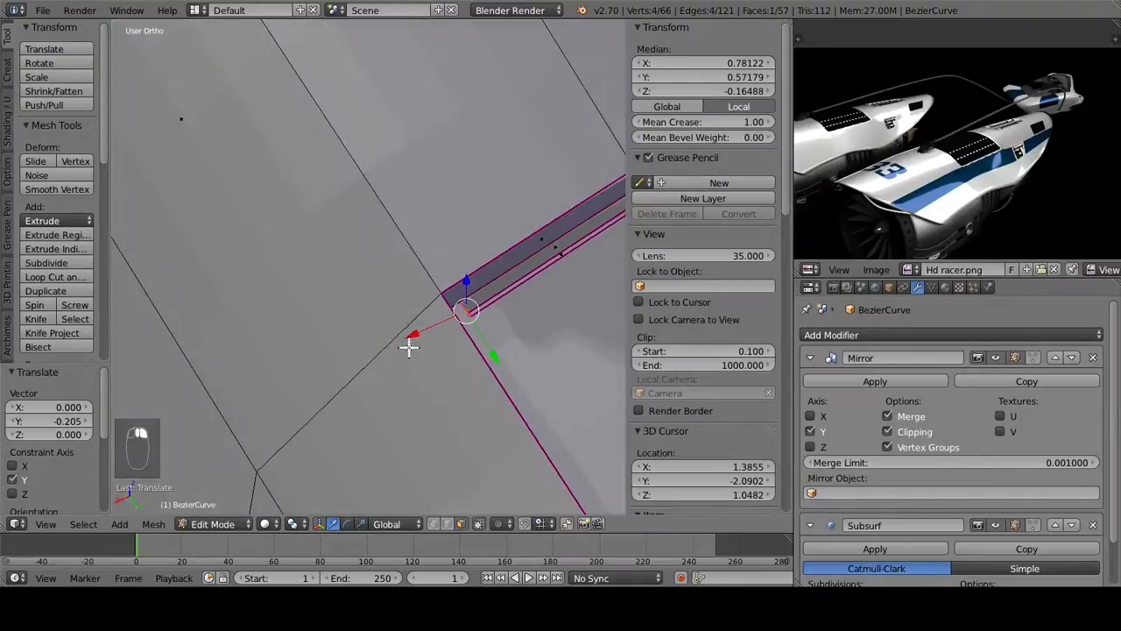
{"action": "left_click_drag", "start_coordinate": [413, 335], "coordinate": [389, 343]}
{"action": "middle_click_drag", "start_coordinate": [465, 325], "coordinate": [543, 281]}
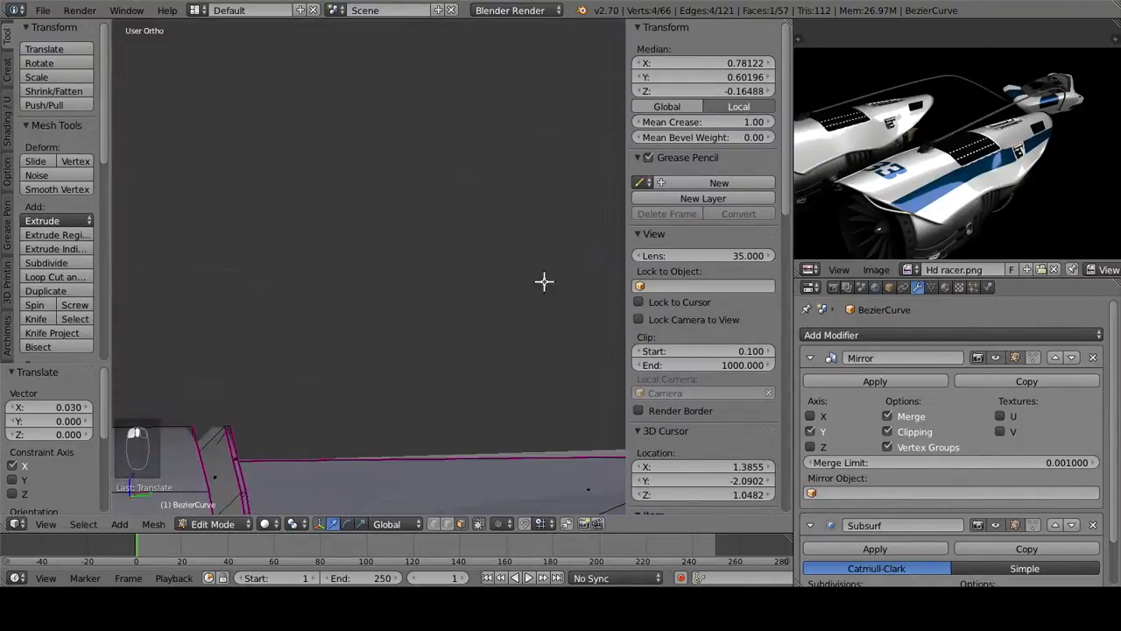
{"action": "middle_click_drag", "start_coordinate": [314, 464], "coordinate": [321, 293], "text": "shift"}
{"action": "left_click_drag", "start_coordinate": [272, 384], "coordinate": [271, 394]}
{"action": "middle_click_drag", "start_coordinate": [272, 395], "coordinate": [316, 373]}
Step: Select the entire linked slat and move it -0.003 along Y against the recess's end wall
{"action": "key", "text": "ctrl+l"}
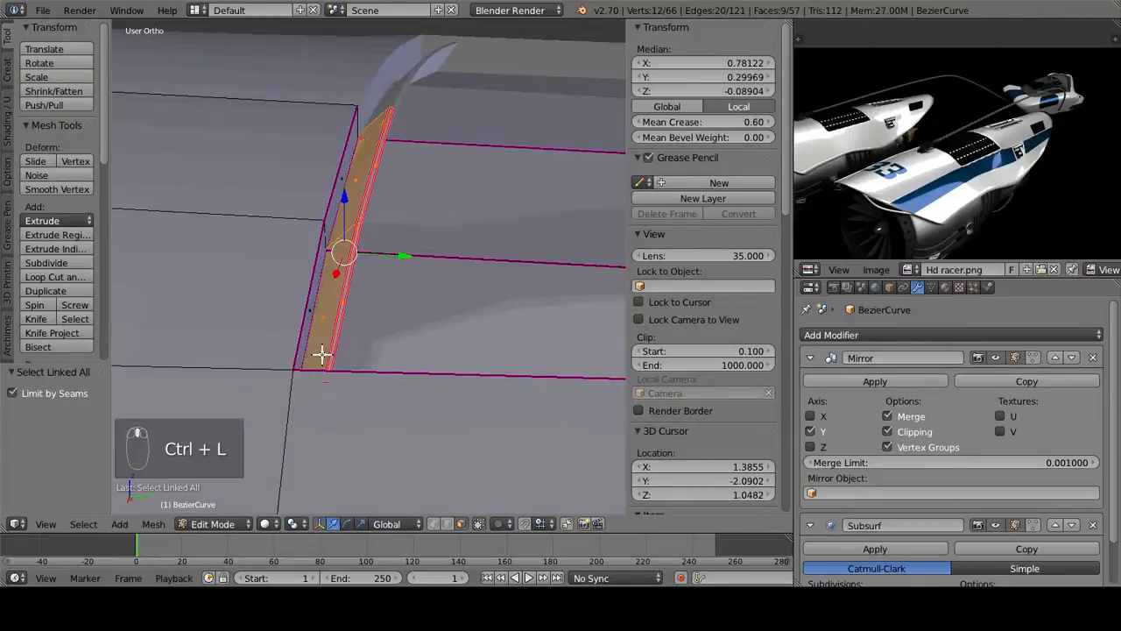
{"action": "key", "text": "KP_3"}
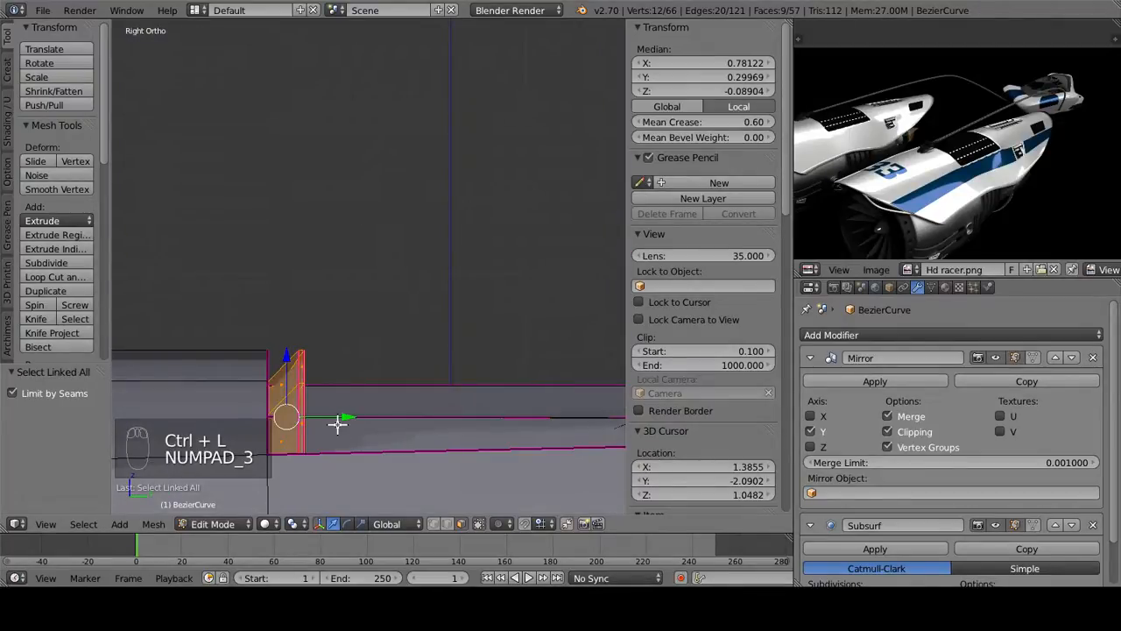
{"action": "left_click_drag", "start_coordinate": [337, 425], "coordinate": [343, 408]}
{"action": "middle_click_drag", "start_coordinate": [342, 408], "coordinate": [379, 252], "text": "shift"}
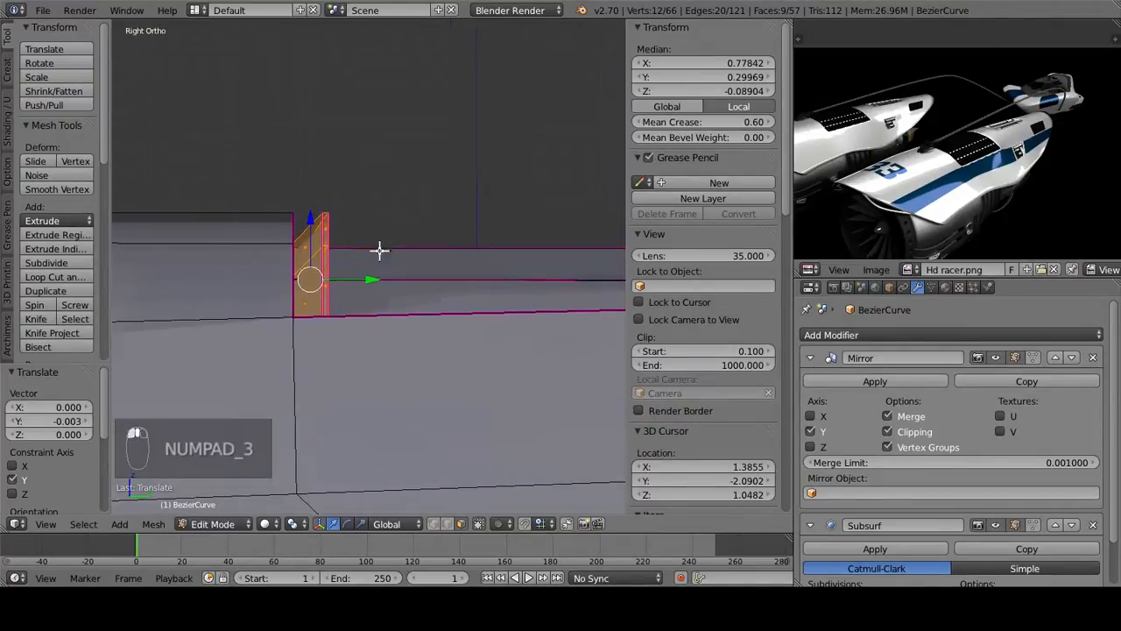
Step: Duplicate the slat three times along Y at 0.050 spacing to form a row of four
{"action": "scroll", "coordinate": [471, 258], "scroll_direction": "down", "scroll_amount": 2}
{"action": "middle_click_drag", "start_coordinate": [470, 257], "coordinate": [344, 292], "text": "shift"}
{"action": "key", "text": "shift+d"}
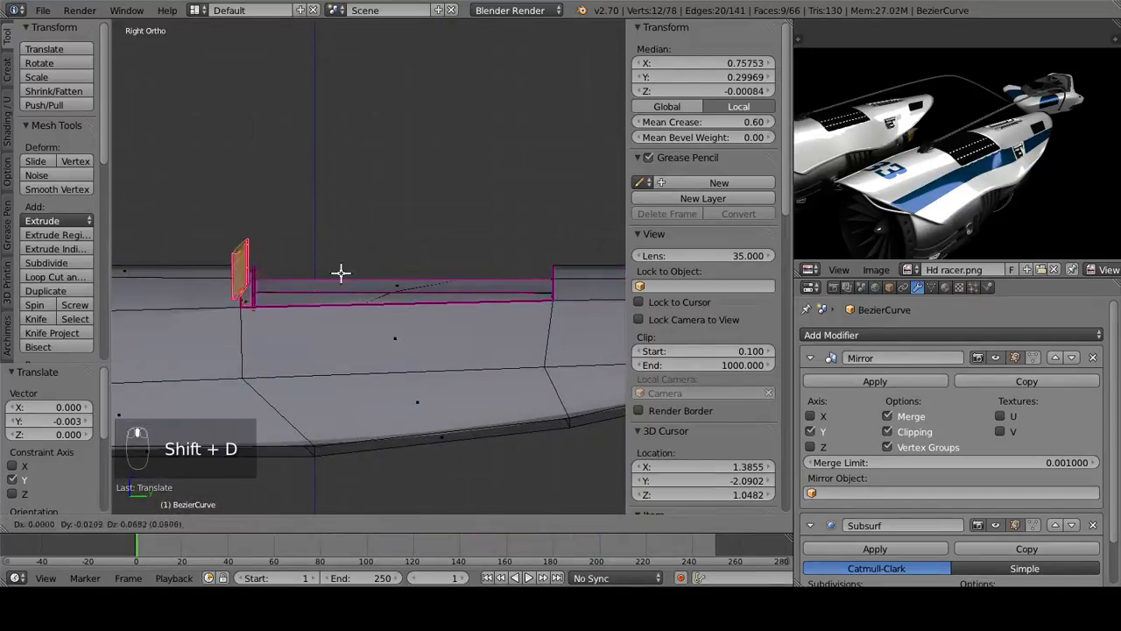
{"action": "right_click", "coordinate": [341, 271]}
{"action": "scroll", "coordinate": [289, 303], "scroll_direction": "up", "scroll_amount": 3}
{"action": "middle_click_drag", "start_coordinate": [229, 299], "coordinate": [421, 278], "text": "shift"}
{"action": "scroll", "coordinate": [420, 278], "scroll_direction": "up", "scroll_amount": 3}
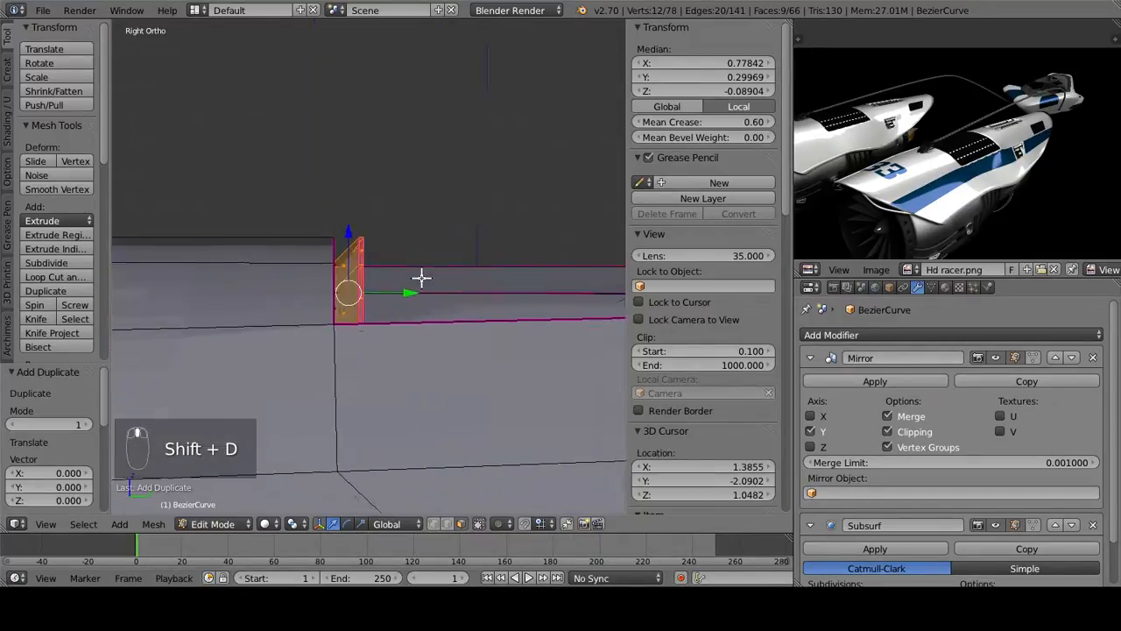
{"action": "left_click_drag", "start_coordinate": [393, 303], "coordinate": [437, 300]}
{"action": "middle_click_drag", "start_coordinate": [459, 289], "coordinate": [410, 278], "text": "shift"}
{"action": "key", "text": "shift+d"}
{"action": "right_click", "coordinate": [409, 250]}
{"action": "left_click_drag", "start_coordinate": [388, 294], "coordinate": [434, 300]}
{"action": "key", "text": "shift+d"}
{"action": "left_click_drag", "start_coordinate": [506, 306], "coordinate": [479, 300]}
{"action": "left_click", "coordinate": [479, 301]}
Step: Select all four linked slats and duplicate them 0.200 along Y
{"action": "right_click", "coordinate": [383, 263], "text": "shift"}
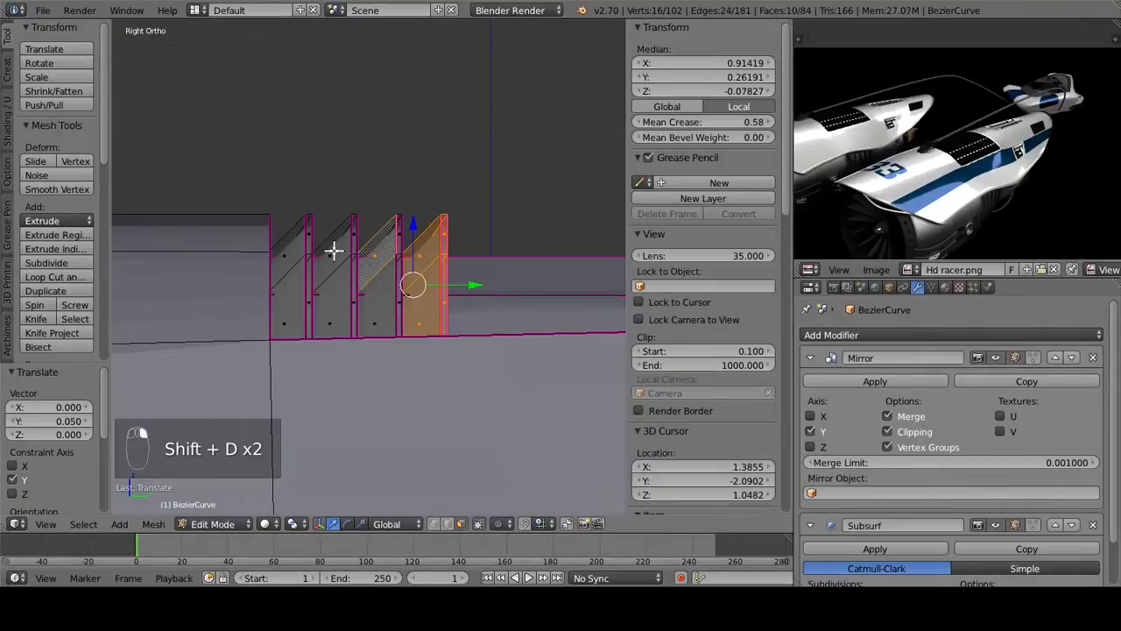
{"action": "right_click", "coordinate": [334, 252], "text": "shift"}
{"action": "right_click", "coordinate": [296, 258], "text": "shift"}
{"action": "middle_click_drag", "start_coordinate": [296, 258], "coordinate": [259, 271], "text": "shift"}
{"action": "key", "text": "ctrl+l"}
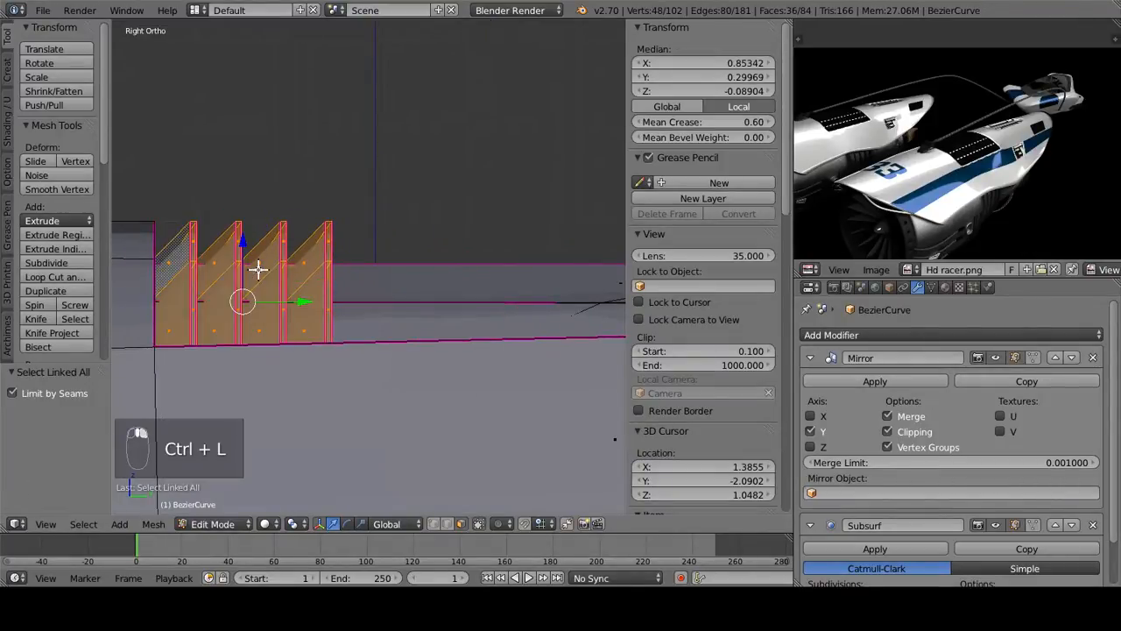
{"action": "key", "text": "shift+d"}
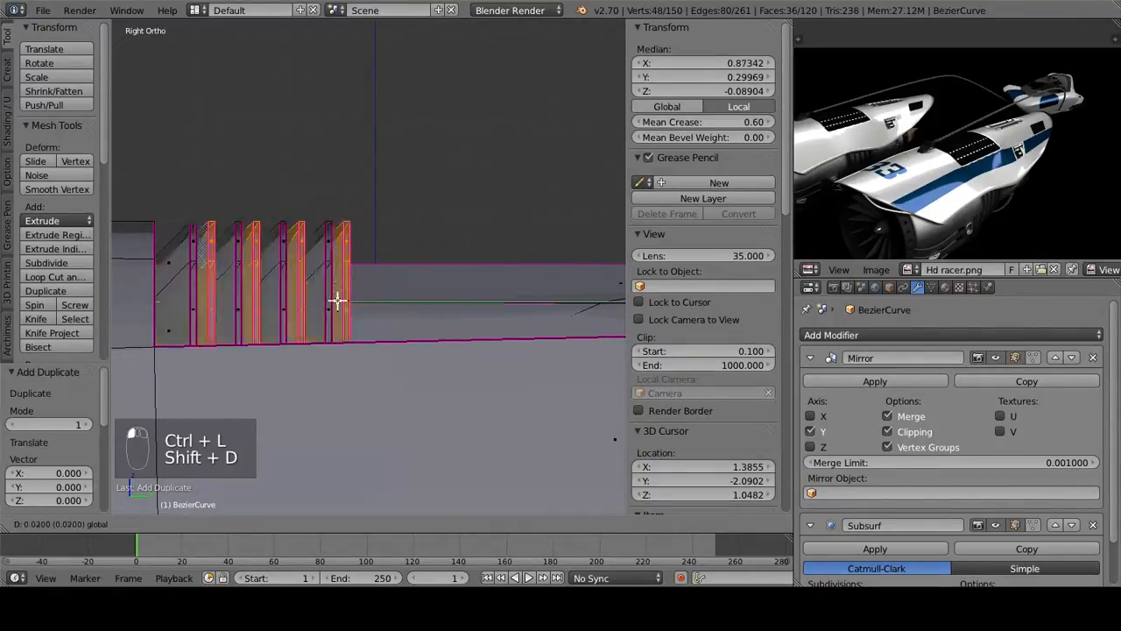
{"action": "left_click", "coordinate": [465, 303]}
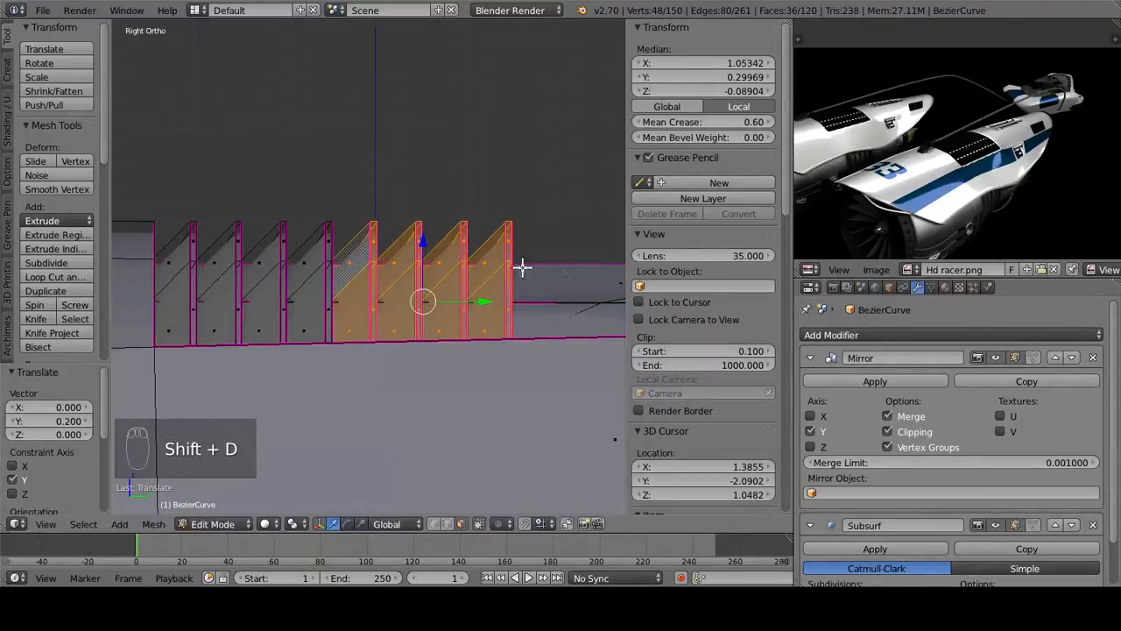
Step: Duplicate the newest group of four slats another 0.200 along Y
{"action": "middle_click_drag", "start_coordinate": [520, 265], "coordinate": [400, 290], "text": "shift"}
{"action": "key", "text": "shift+d"}
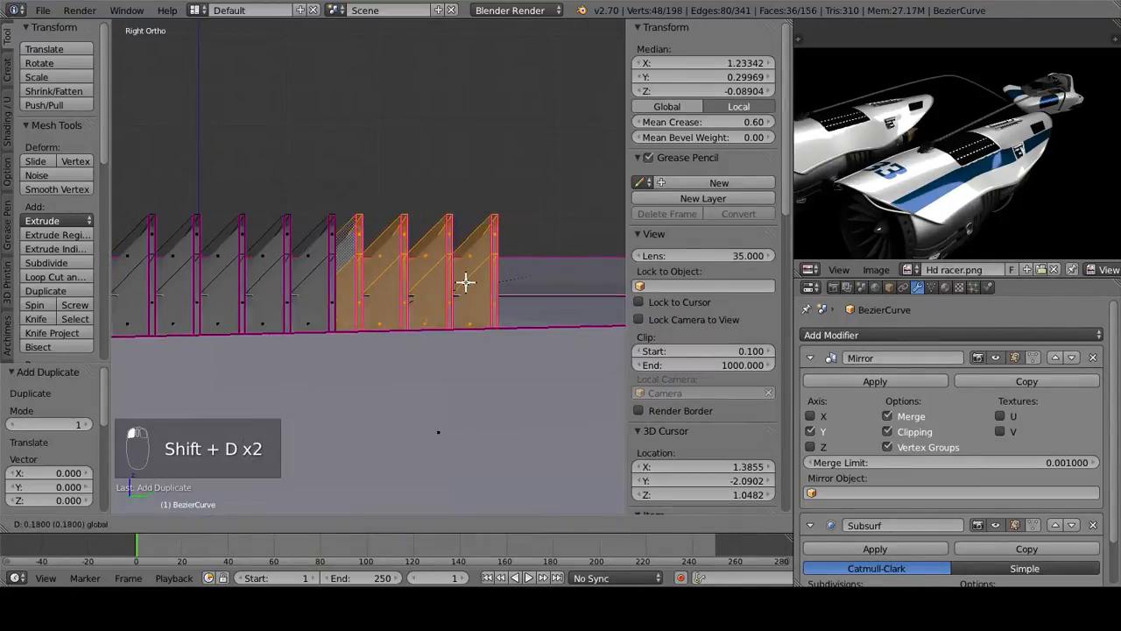
{"action": "left_click", "coordinate": [479, 284]}
{"action": "middle_click_drag", "start_coordinate": [557, 292], "coordinate": [301, 283], "text": "shift"}
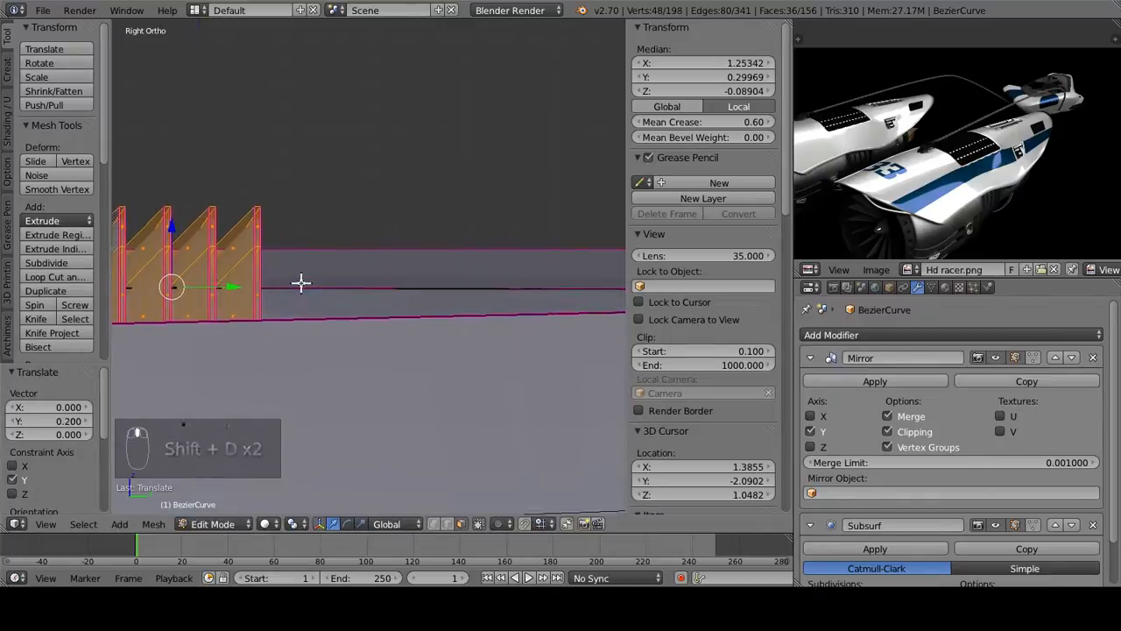
Step: Select the last nine linked slats and duplicate them 0.450 along Y to fill the rest of the recess
{"action": "scroll", "coordinate": [324, 283], "scroll_direction": "down", "scroll_amount": 4}
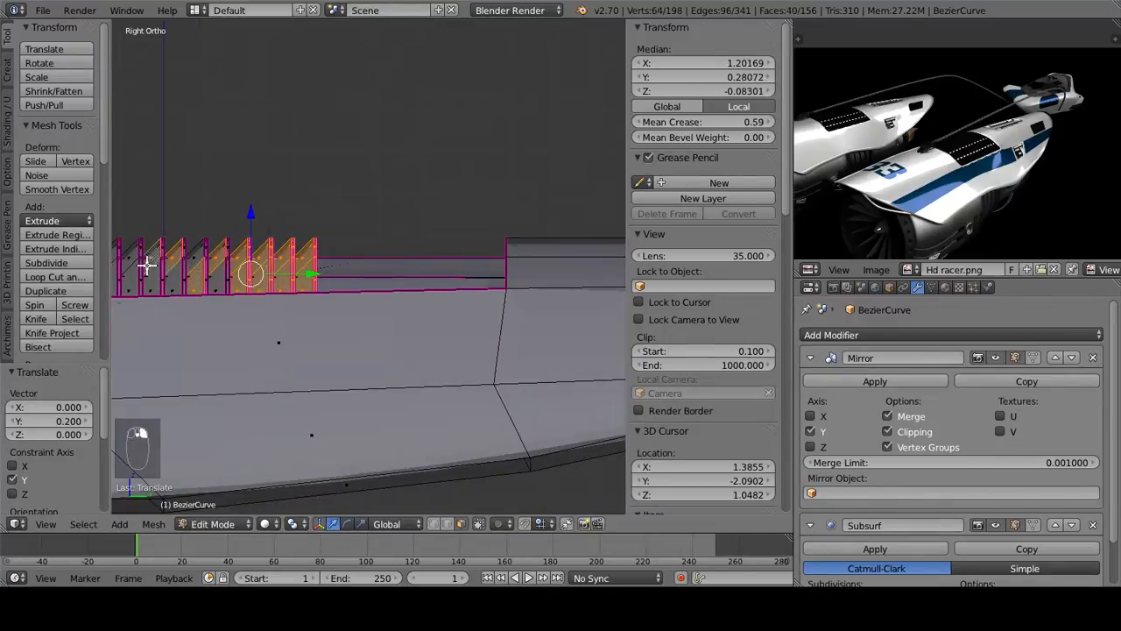
{"action": "key", "text": "ctrl+l"}
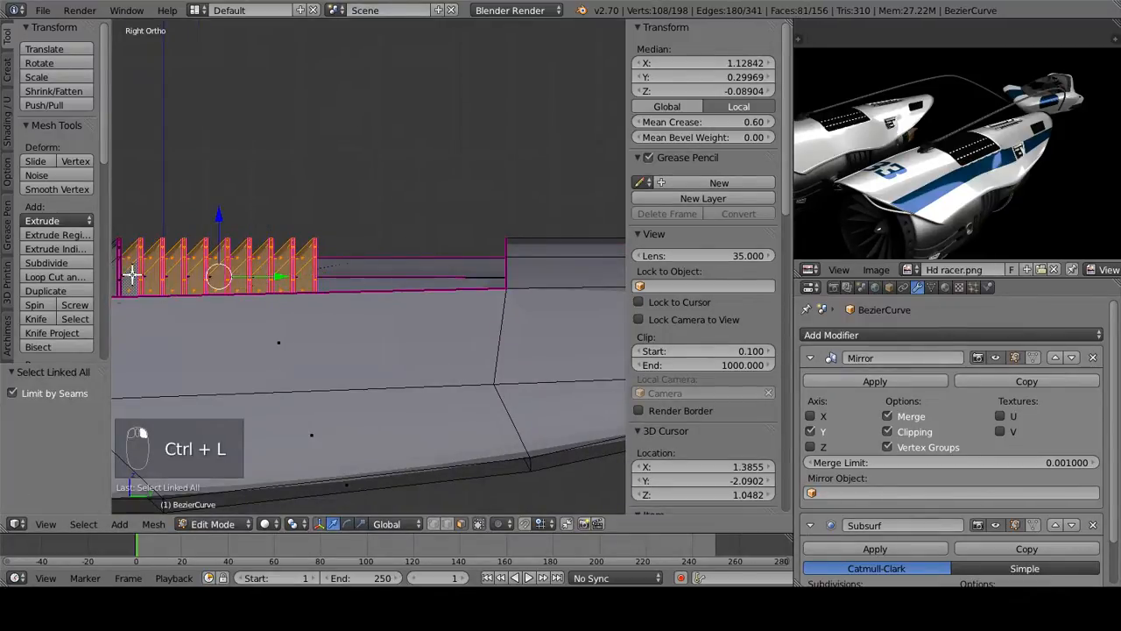
{"action": "key", "text": "shift+d"}
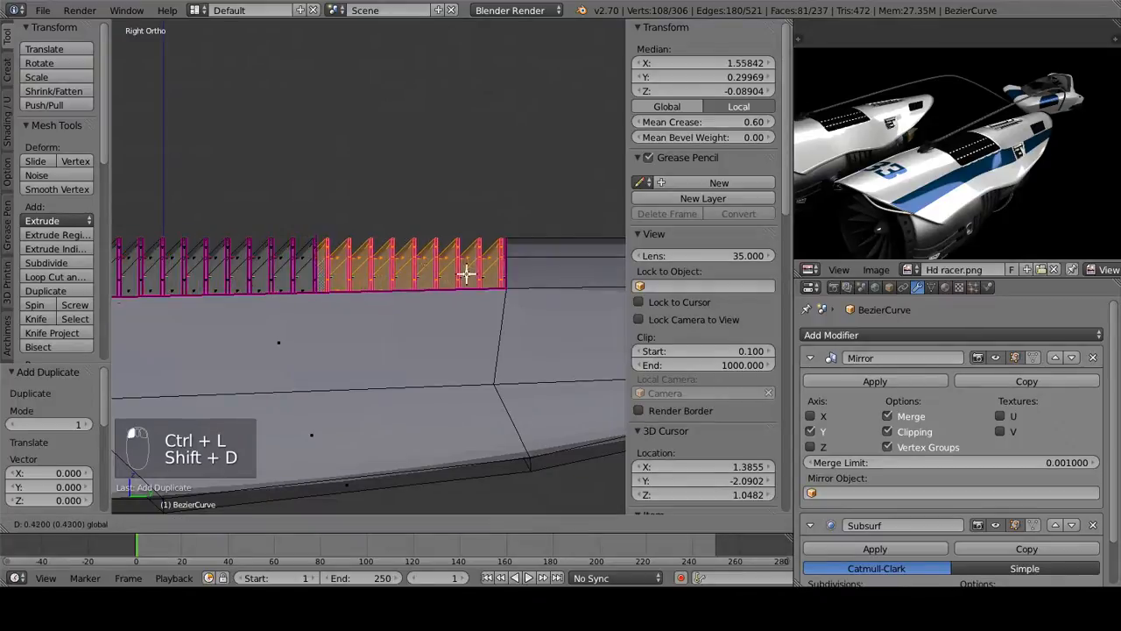
{"action": "left_click", "coordinate": [474, 277]}
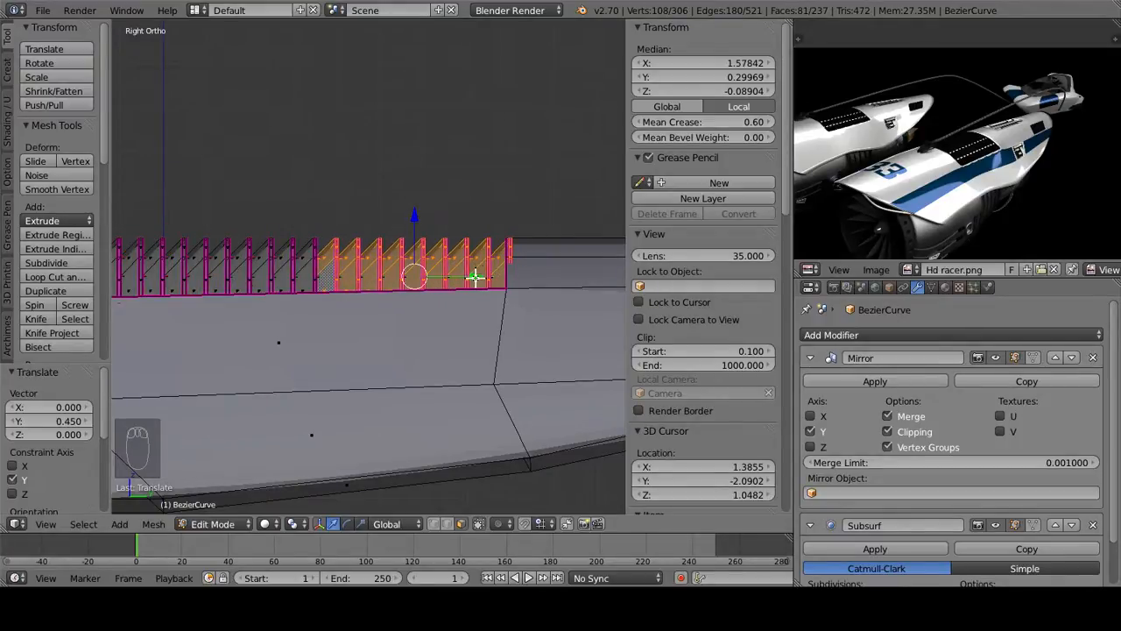
Step: Try to select the last slat's faces at the recess's far end wall using wireframe shading
{"action": "right_click", "coordinate": [502, 257]}
{"action": "scroll", "coordinate": [310, 346], "scroll_direction": "up", "scroll_amount": 5}
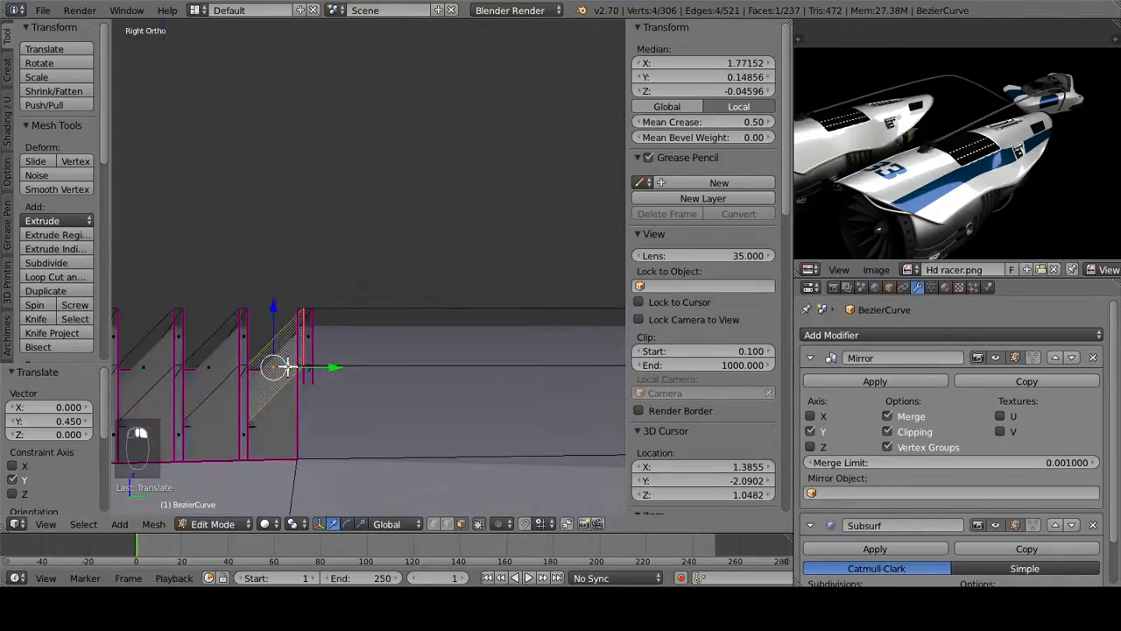
{"action": "middle_click_drag", "start_coordinate": [283, 368], "coordinate": [311, 390]}
{"action": "middle_click_drag", "start_coordinate": [140, 284], "coordinate": [542, 437], "text": "shift"}
{"action": "key", "text": "ctrl+l"}
{"action": "key", "text": "KP_3"}
{"action": "right_click", "coordinate": [578, 326]}
{"action": "key", "text": "z"}
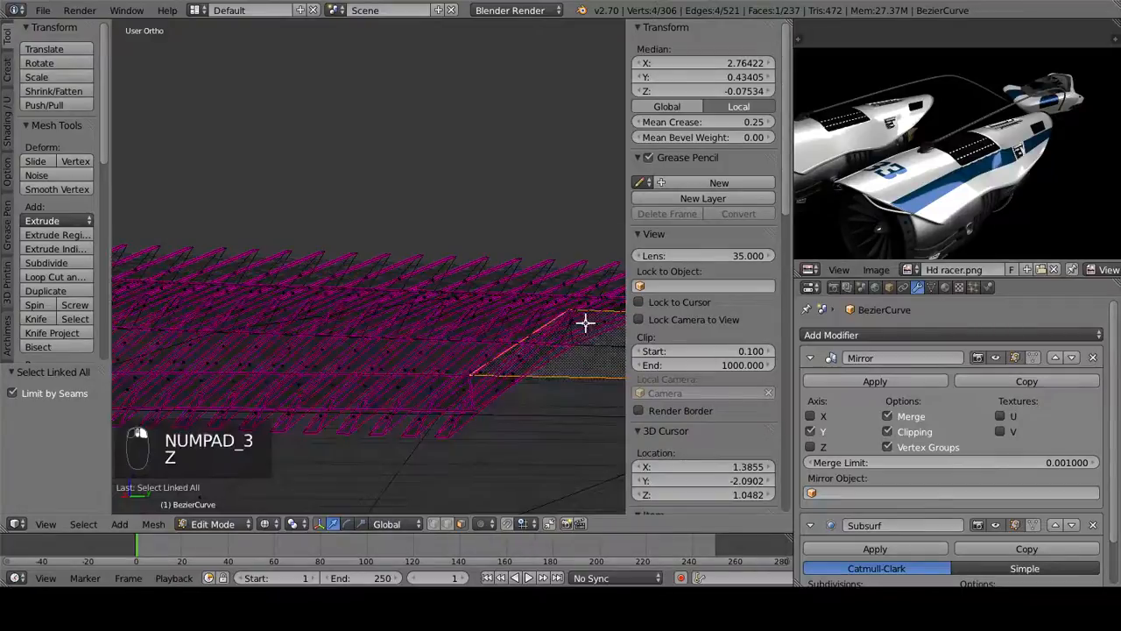
{"action": "middle_click_drag", "start_coordinate": [586, 324], "coordinate": [450, 334], "text": "shift"}
{"action": "scroll", "coordinate": [443, 370], "scroll_direction": "up", "scroll_amount": 2}
{"action": "right_click", "coordinate": [526, 362]}
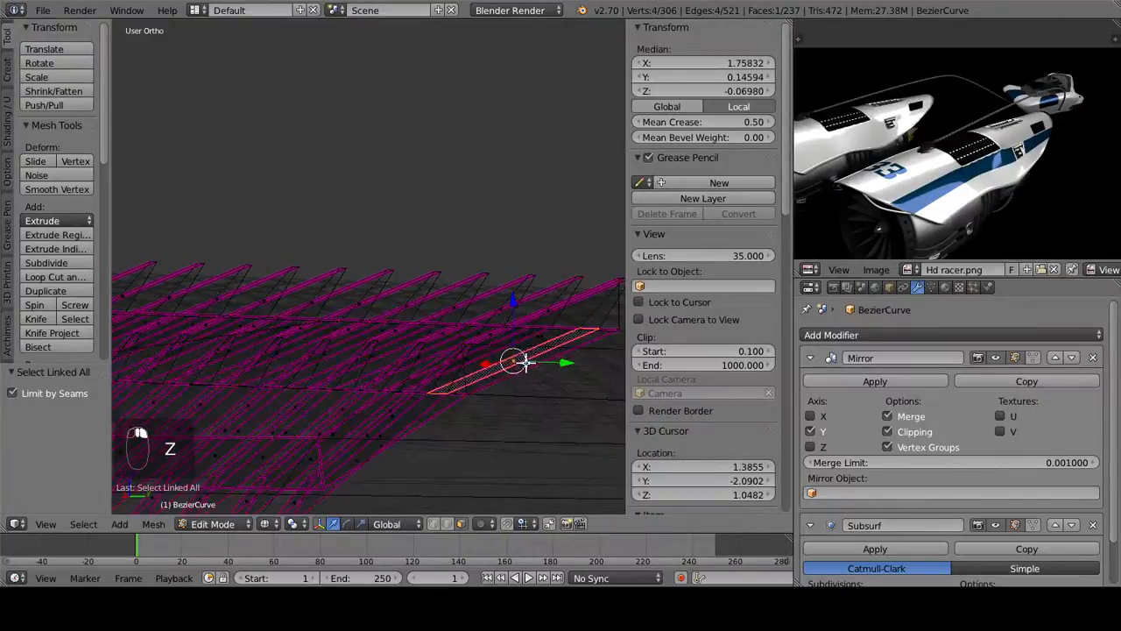
{"action": "right_click", "coordinate": [590, 336]}
{"action": "right_click", "coordinate": [465, 394]}
{"action": "key", "text": "ctrl+z"}
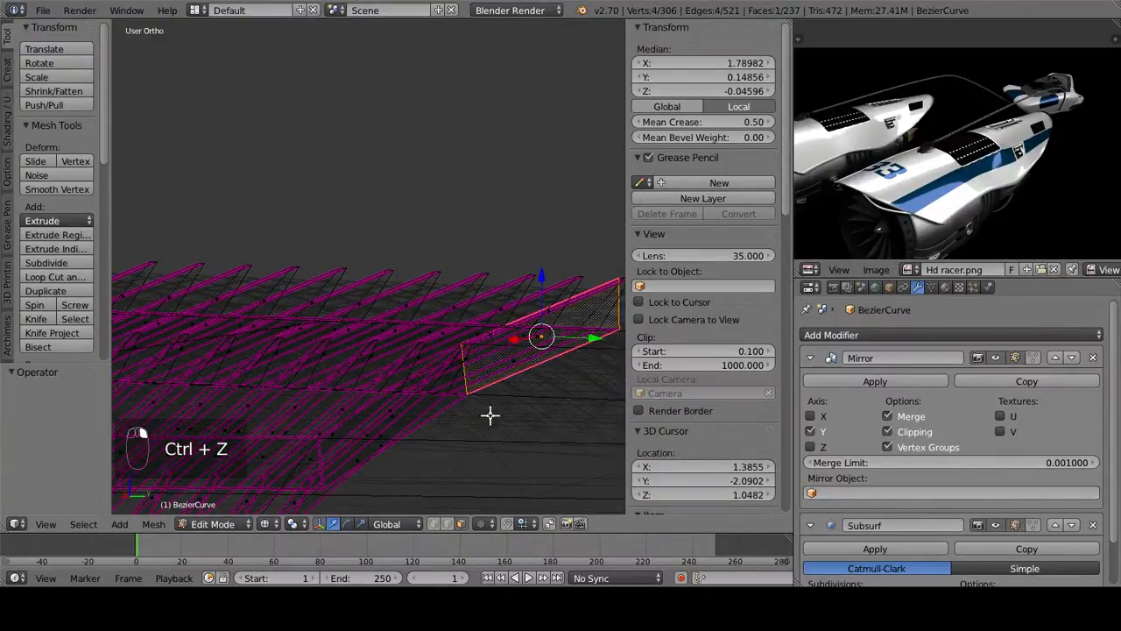
Step: Leave edit mode, return to solid shading and examine the slatted vent on the whole cowling
{"action": "key", "text": "Tab"}
{"action": "key", "text": "z"}
{"action": "middle_click_drag", "start_coordinate": [423, 453], "coordinate": [506, 362]}
{"action": "scroll", "coordinate": [507, 364], "scroll_direction": "up", "scroll_amount": 4}
{"action": "middle_click_drag", "start_coordinate": [451, 275], "coordinate": [379, 194], "text": "shift"}
{"action": "middle_click_drag", "start_coordinate": [450, 236], "coordinate": [229, 293]}
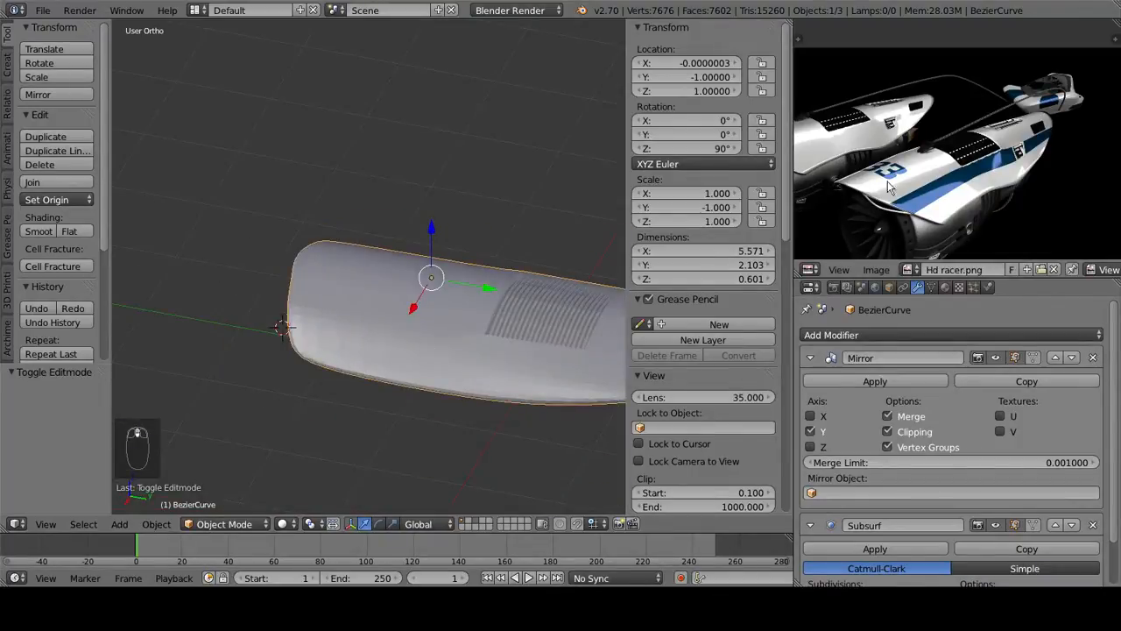
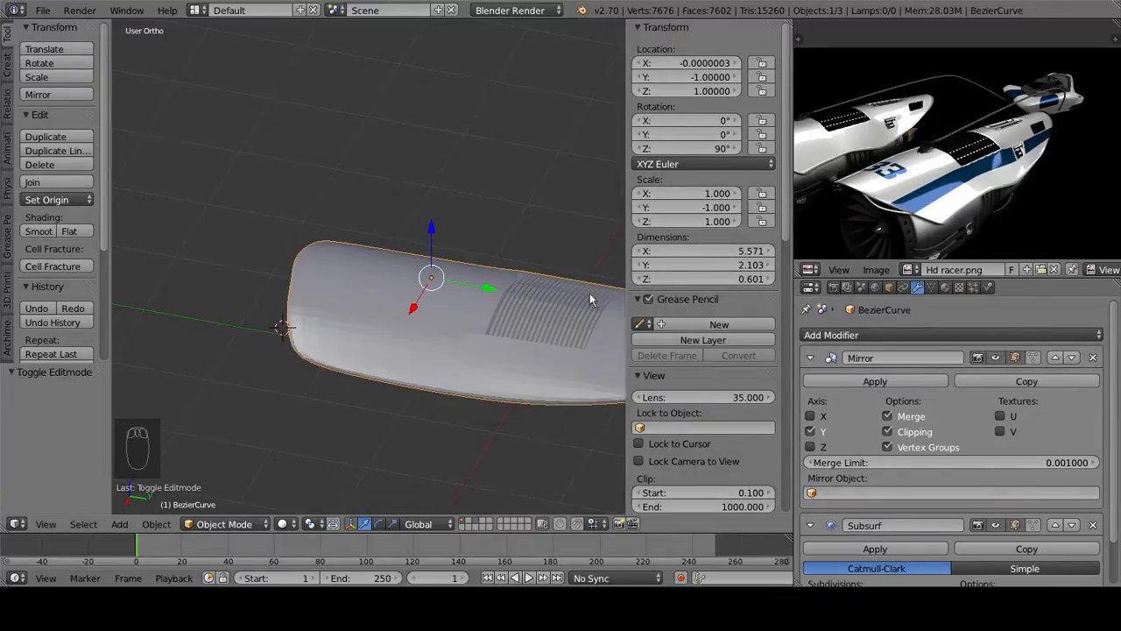
Step: Try extruding the two side faces ahead of the vent about 0.24 outward, plus the raised block's front face
{"action": "key", "text": "Tab"}
{"action": "middle_click_drag", "start_coordinate": [405, 314], "coordinate": [329, 304]}
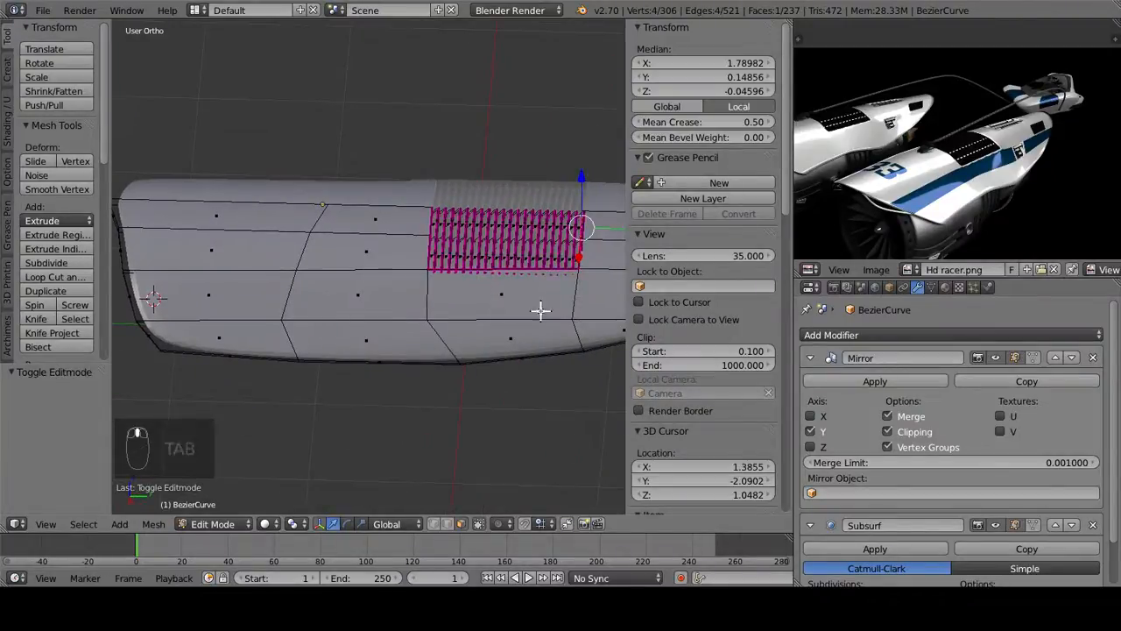
{"action": "middle_click_drag", "start_coordinate": [540, 310], "coordinate": [321, 312]}
{"action": "right_click", "coordinate": [321, 312]}
{"action": "right_click", "coordinate": [233, 317], "text": "shift"}
{"action": "middle_click_drag", "start_coordinate": [233, 317], "coordinate": [333, 281]}
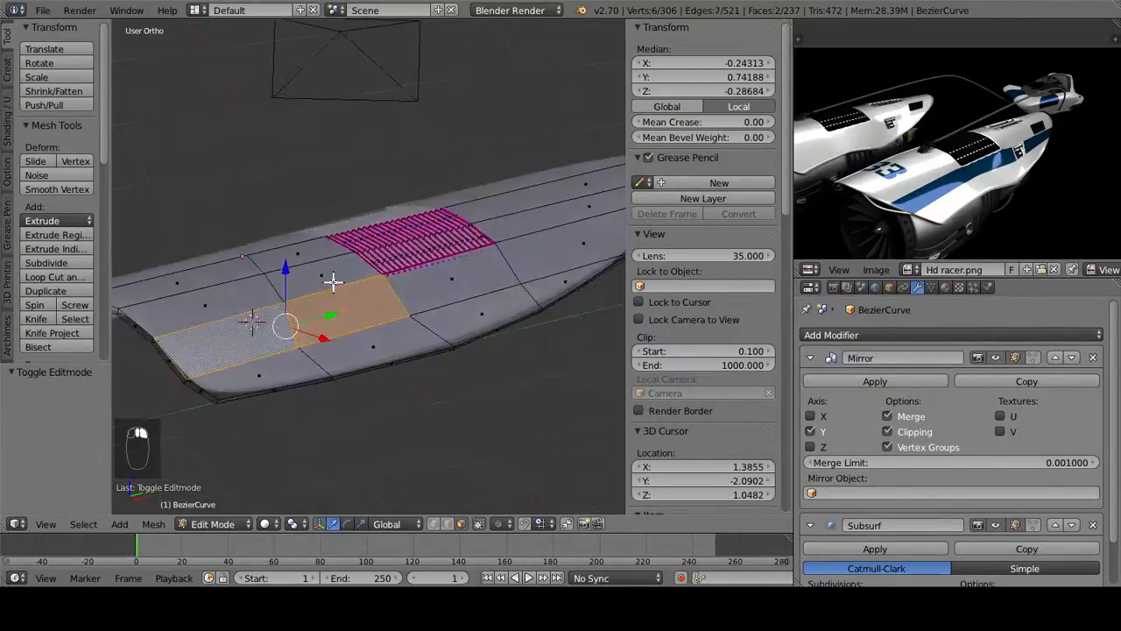
{"action": "key", "text": "e"}
{"action": "left_click", "coordinate": [342, 265]}
{"action": "key", "text": "e"}
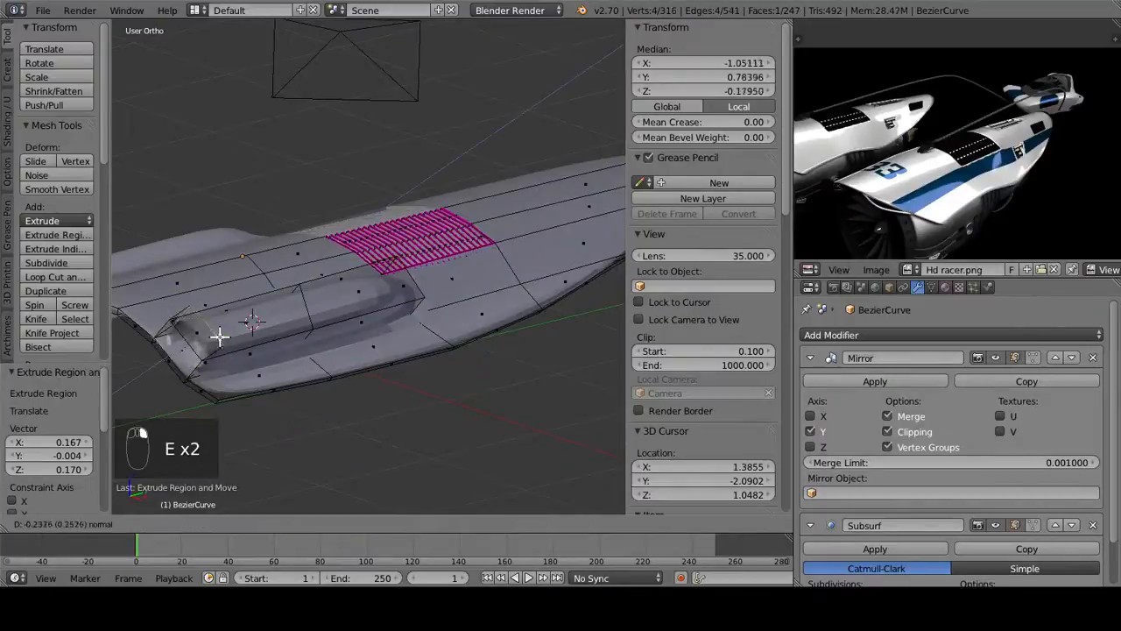
{"action": "left_click", "coordinate": [229, 341]}
Step: Undo the trial extrusions on the cowling's front side faces
{"action": "middle_click_drag", "start_coordinate": [229, 341], "coordinate": [317, 375]}
{"action": "key", "text": "ctrl+z"}
{"action": "key", "text": "ctrl+z"}
{"action": "key", "text": "ctrl+z"}
{"action": "key", "text": "ctrl+z"}
{"action": "key", "text": "ctrl+z"}
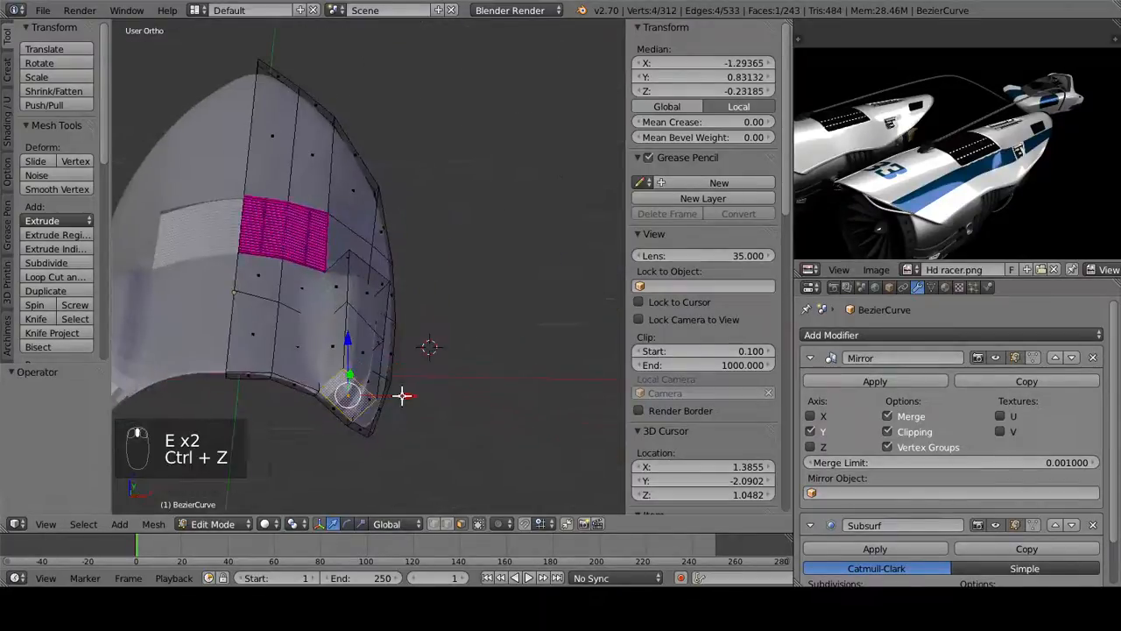
Step: Add two loop cuts across the cowling, one near its front edge and one just ahead of the vent
{"action": "middle_click_drag", "start_coordinate": [415, 391], "coordinate": [394, 470]}
{"action": "key", "text": "ctrl+r"}
{"action": "left_click", "coordinate": [281, 228]}
{"action": "left_click", "coordinate": [251, 225]}
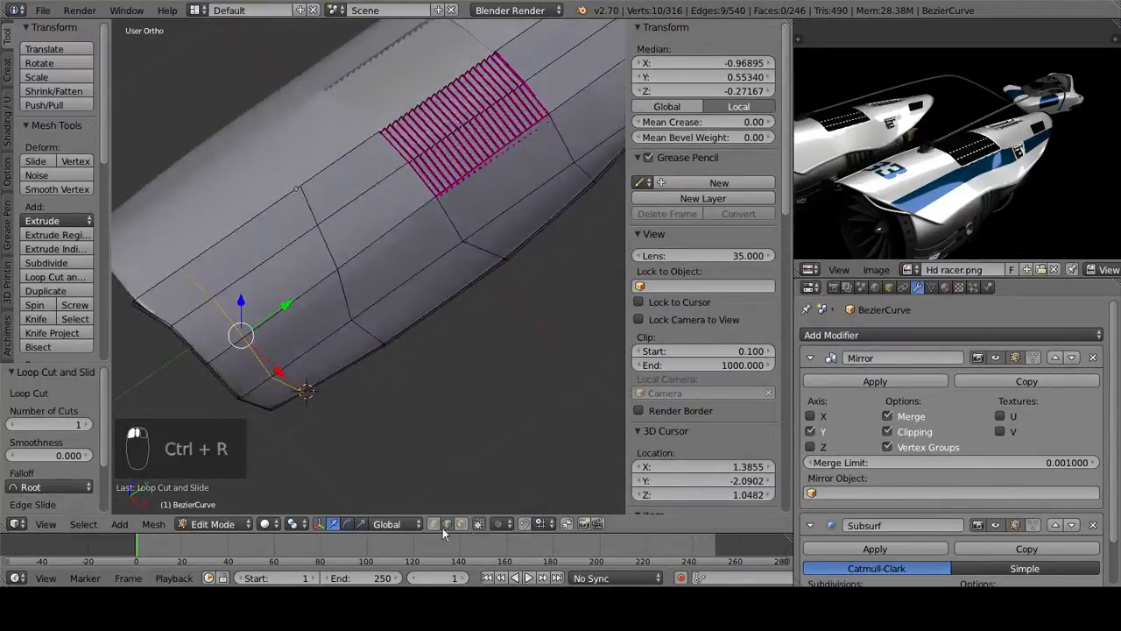
{"action": "key", "text": "ctrl+r"}
{"action": "left_click", "coordinate": [400, 197]}
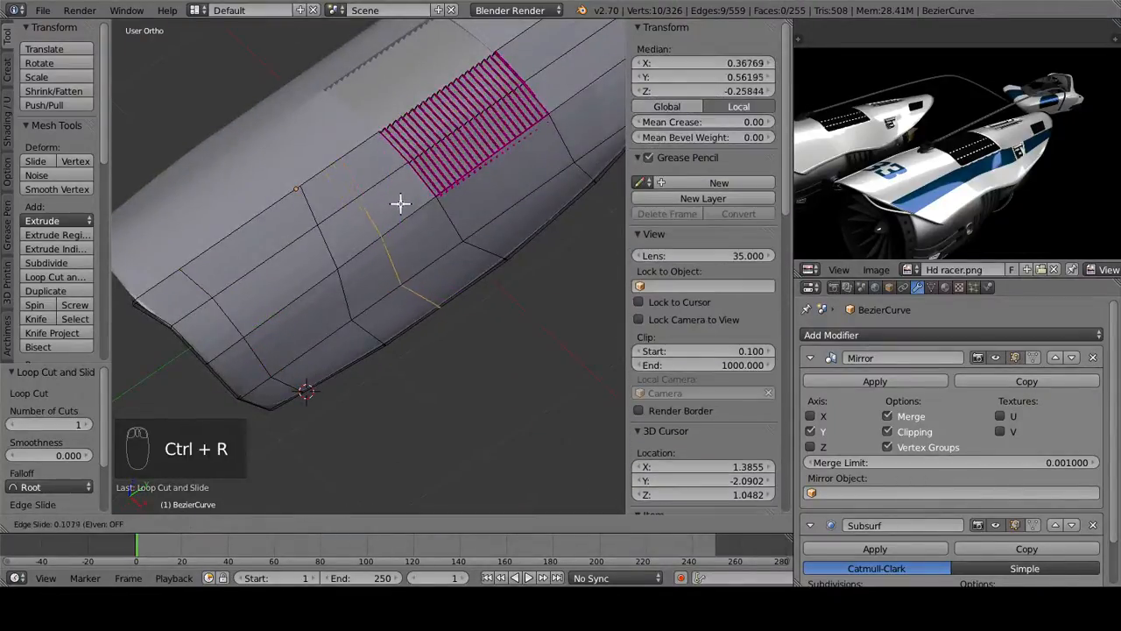
{"action": "left_click", "coordinate": [401, 205]}
Step: Extrude the two side faces between the new loop cuts about 0.16 outward and set their edge crease to 1.00
{"action": "left_click", "coordinate": [466, 525]}
{"action": "left_click", "coordinate": [356, 303]}
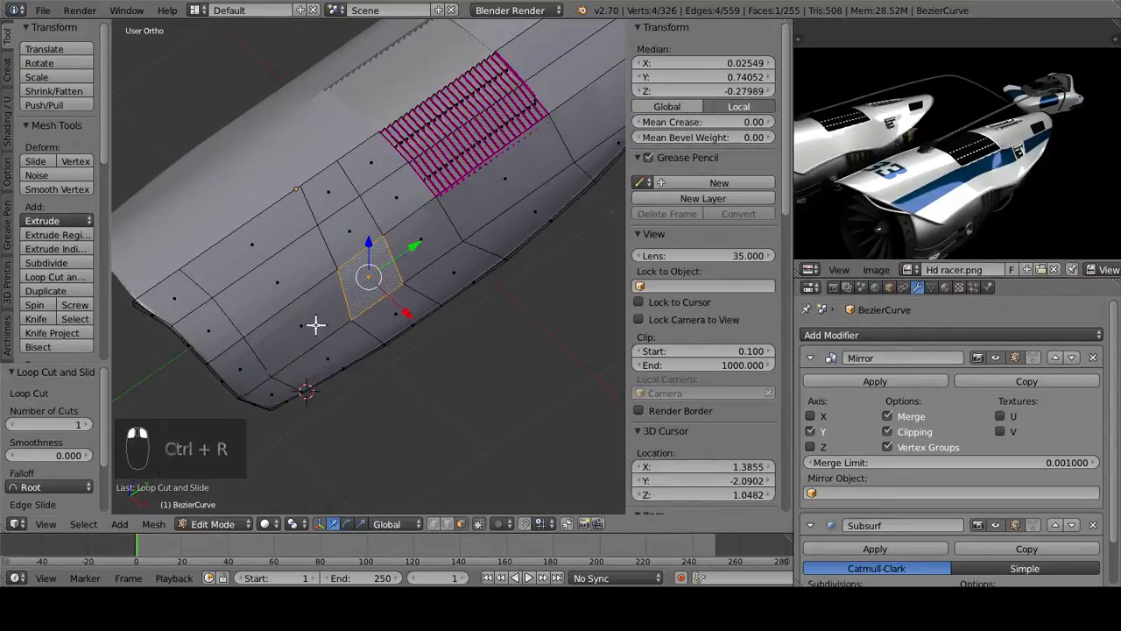
{"action": "left_click", "coordinate": [321, 317], "text": "shift"}
{"action": "middle_click_drag", "start_coordinate": [328, 303], "coordinate": [225, 202]}
{"action": "key", "text": "e"}
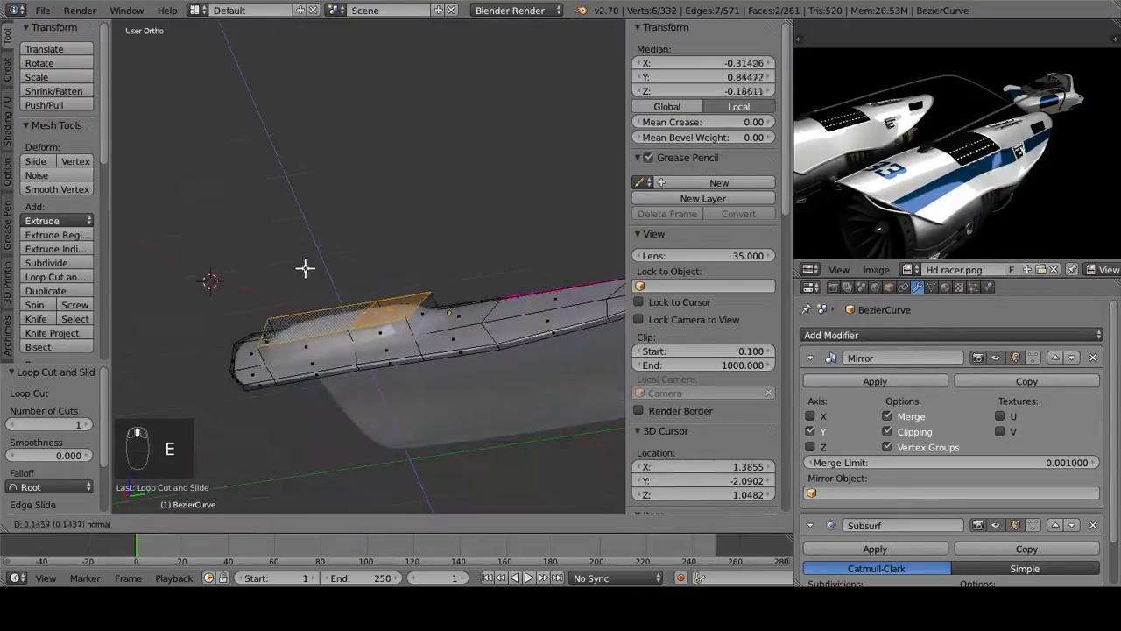
{"action": "left_click", "coordinate": [304, 266]}
{"action": "middle_click_drag", "start_coordinate": [303, 266], "coordinate": [483, 358]}
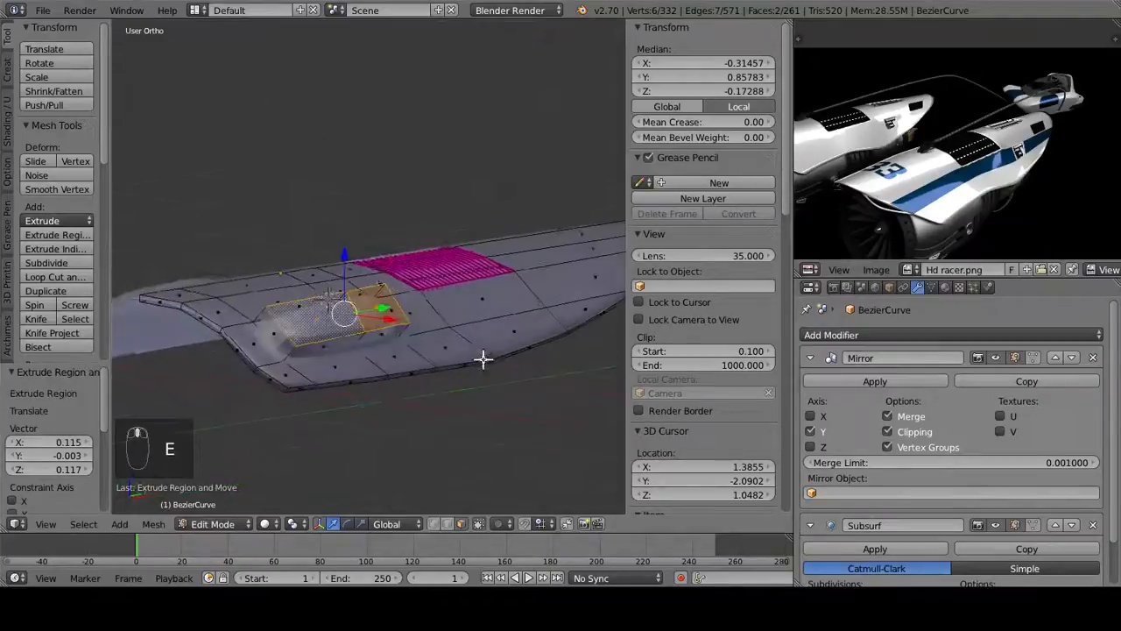
{"action": "left_click_drag", "start_coordinate": [967, 118], "coordinate": [1104, 233]}
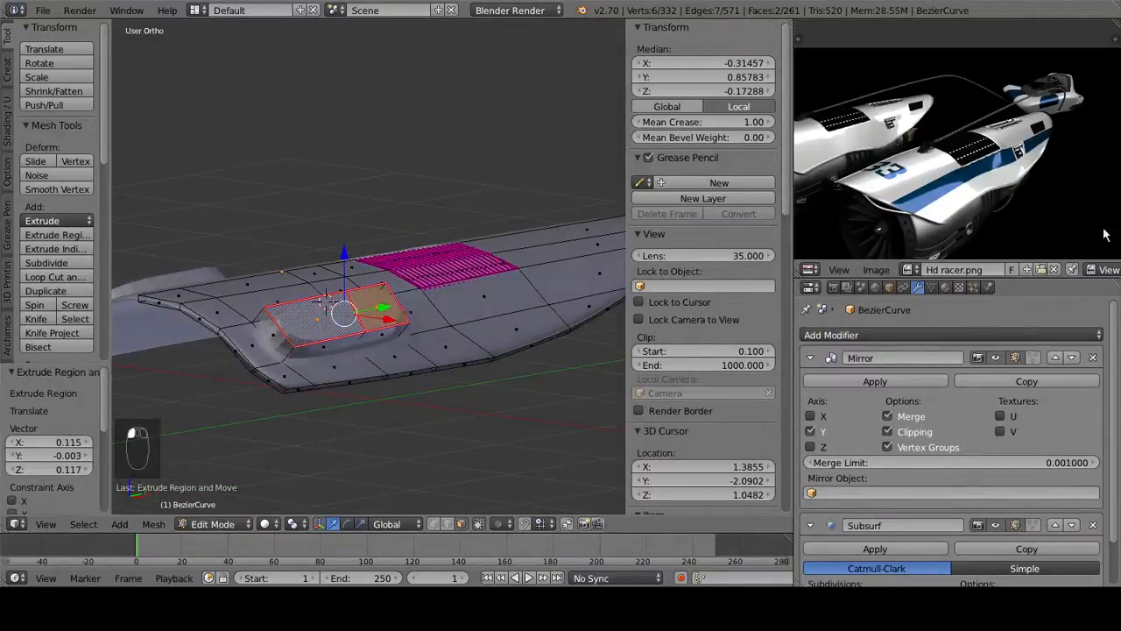
Step: Set the mean crease to 1.00 on the raised side block's lower, upper, rear and front wall faces
{"action": "middle_click_drag", "start_coordinate": [439, 298], "coordinate": [336, 268]}
{"action": "right_click_drag", "start_coordinate": [333, 338], "coordinate": [378, 336]}
{"action": "right_click", "coordinate": [391, 334]}
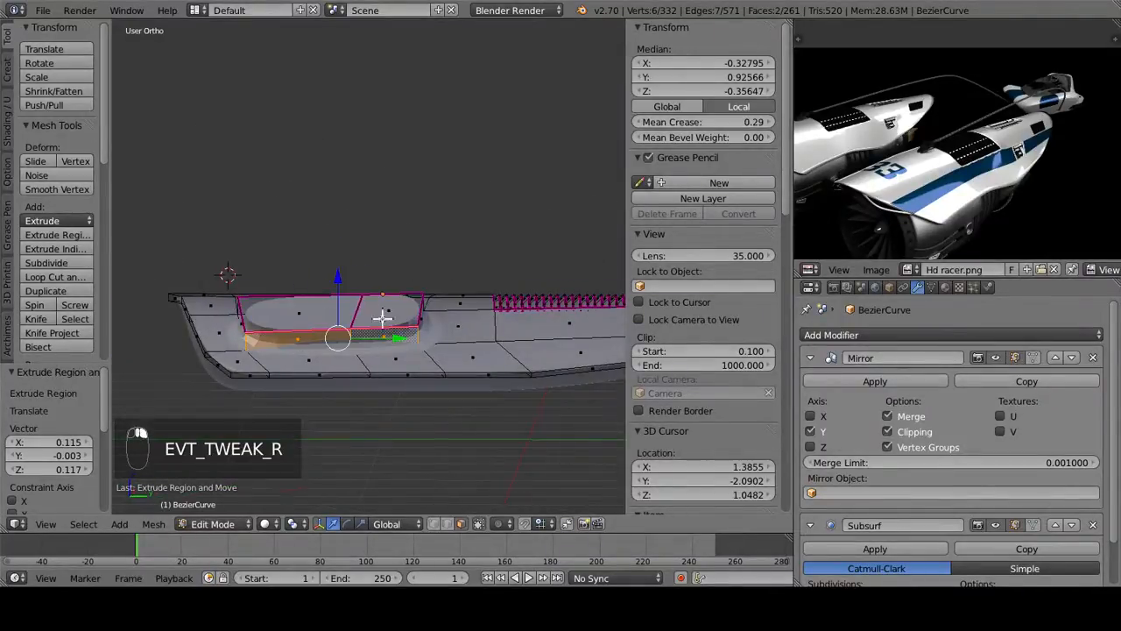
{"action": "middle_click_drag", "start_coordinate": [382, 318], "coordinate": [374, 338]}
{"action": "right_click", "coordinate": [402, 327], "text": "shift"}
{"action": "middle_click_drag", "start_coordinate": [450, 233], "coordinate": [364, 319]}
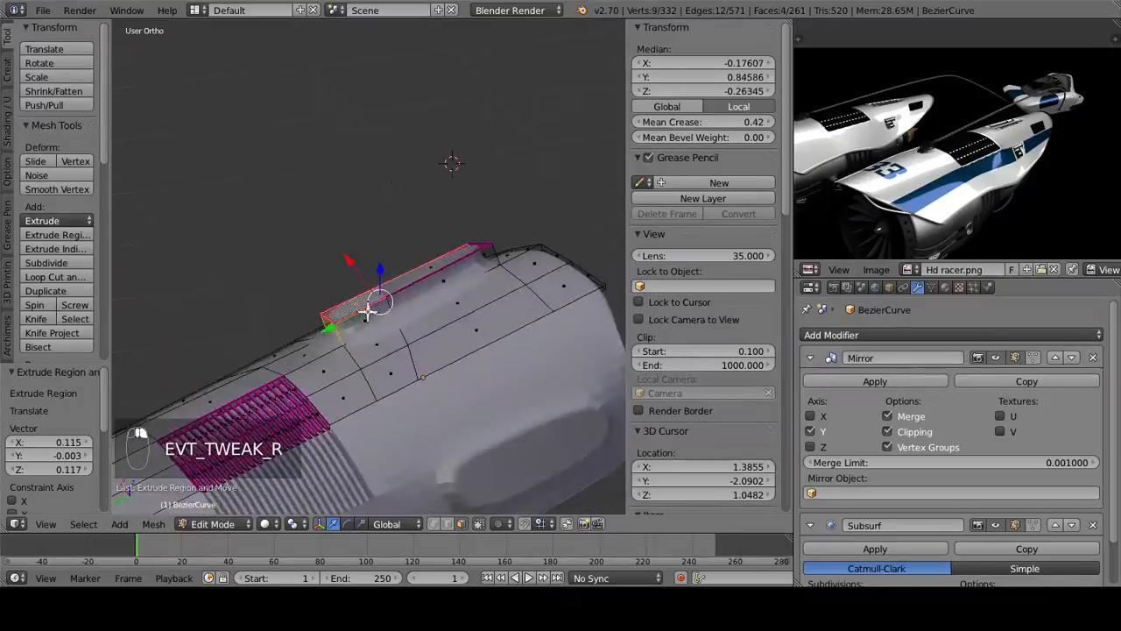
{"action": "right_click", "coordinate": [367, 298], "text": "shift"}
{"action": "left_click_drag", "start_coordinate": [680, 127], "coordinate": [1006, 129]}
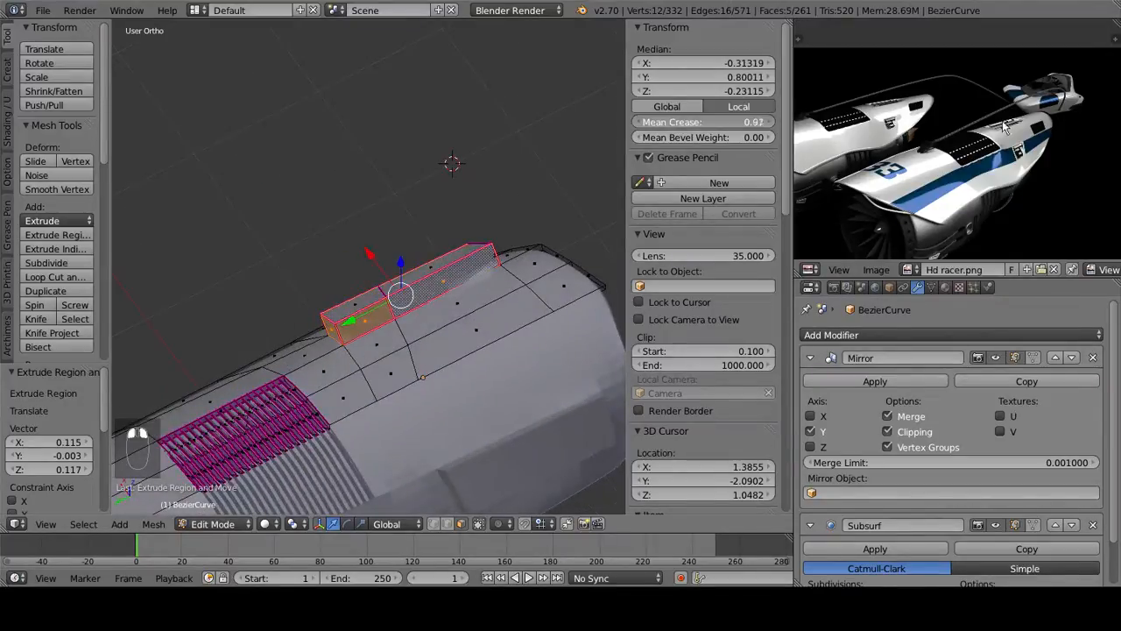
{"action": "middle_click_drag", "start_coordinate": [349, 248], "coordinate": [193, 383]}
{"action": "right_click", "coordinate": [385, 400]}
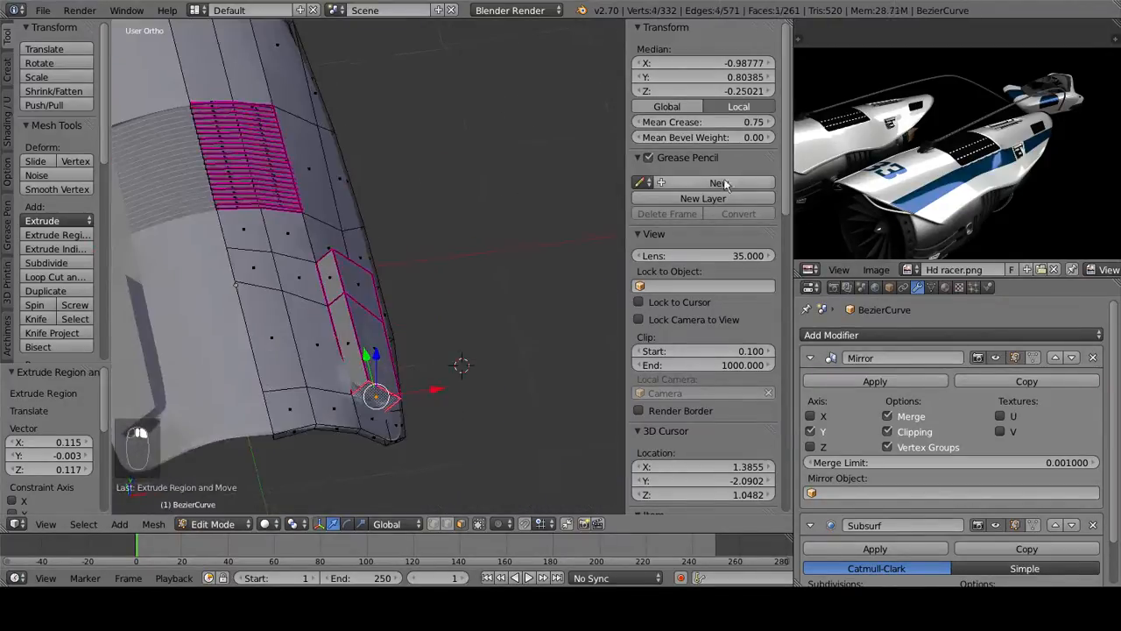
{"action": "middle_click_drag", "start_coordinate": [375, 394], "coordinate": [325, 342]}
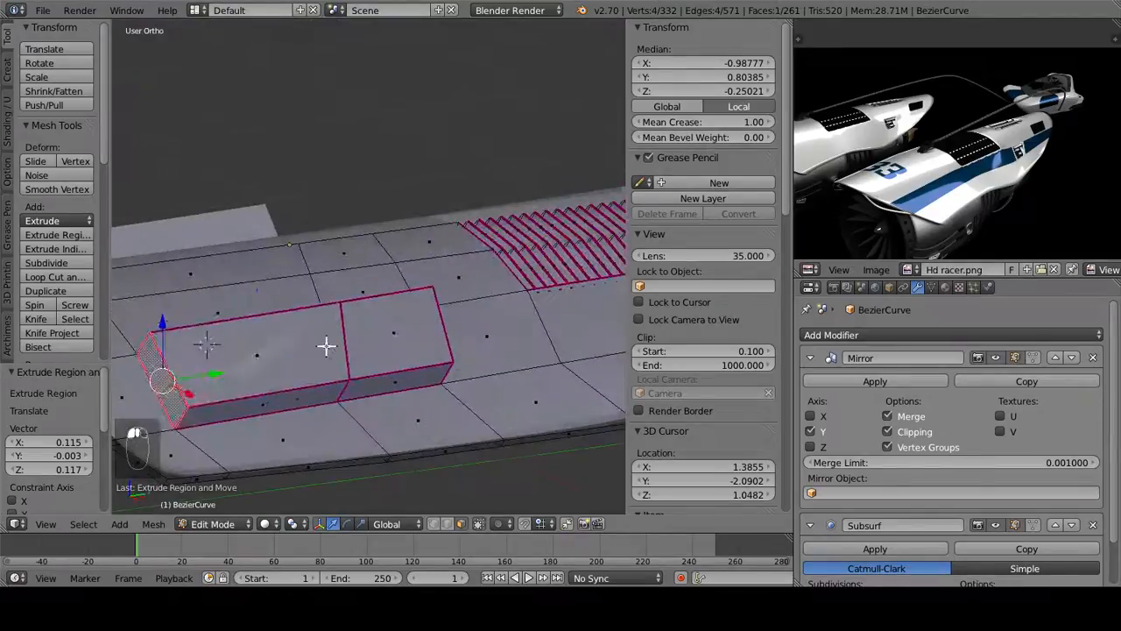
Step: Flatten the two lower outer edges of the raised block along Z with a scale of 0
{"action": "right_click", "coordinate": [208, 339], "text": "shift"}
{"action": "middle_click_drag", "start_coordinate": [207, 338], "coordinate": [290, 438]}
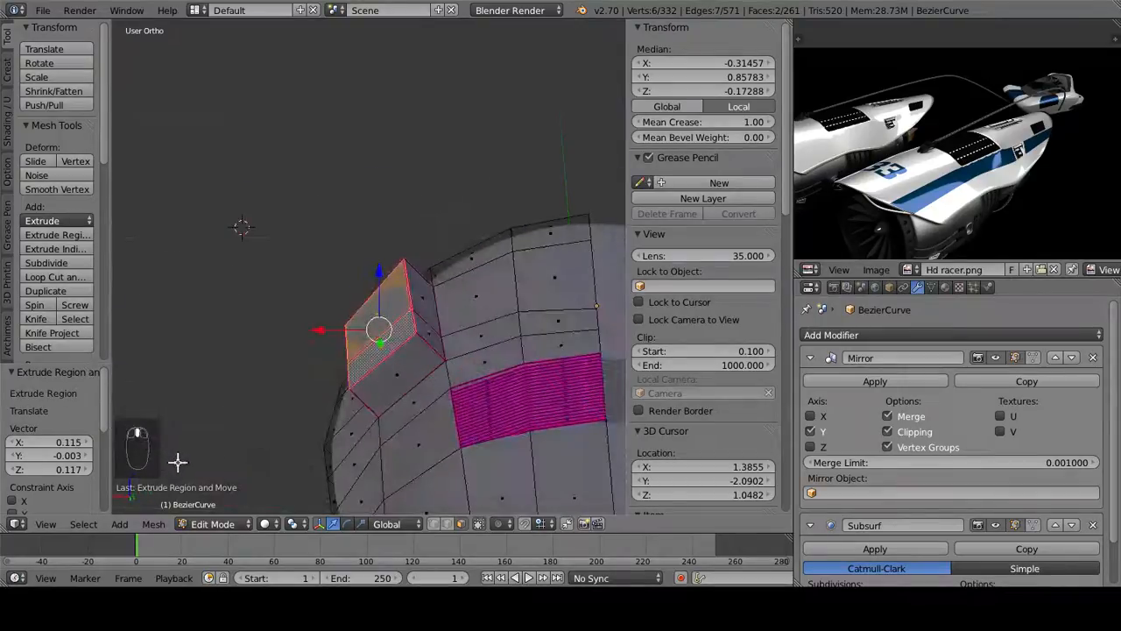
{"action": "right_click", "coordinate": [349, 376]}
{"action": "middle_click_drag", "start_coordinate": [347, 357], "coordinate": [484, 271]}
{"action": "type", "text": "sz"}
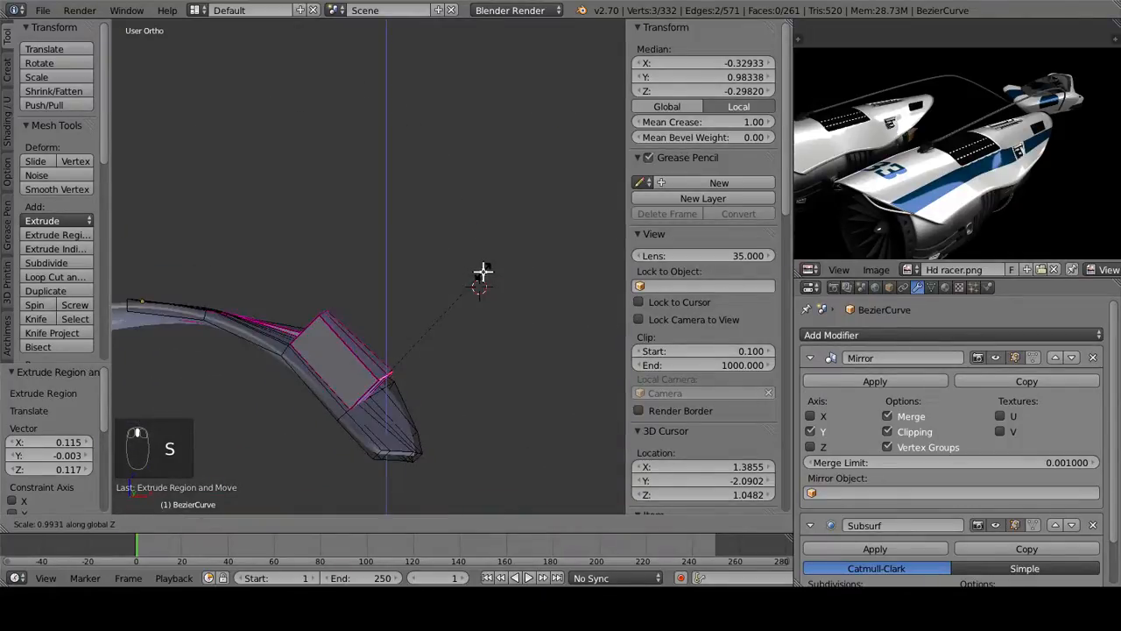
{"action": "type", "text": "0"}
{"action": "key", "text": "Return"}
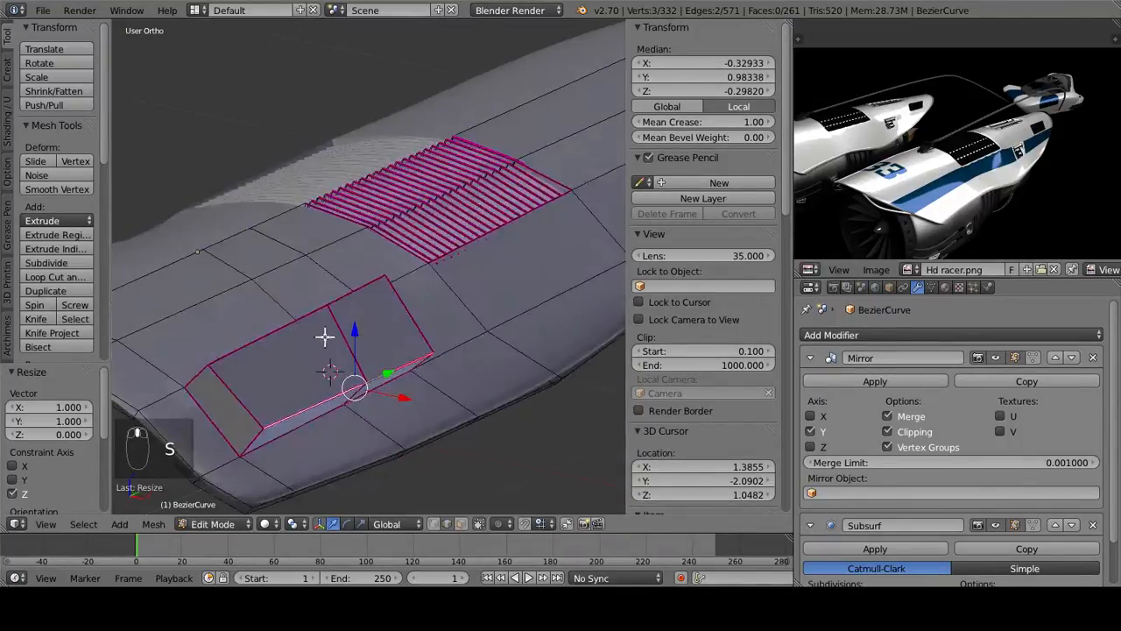
Step: Flatten the two upper outer edges of the raised block along Z with a scale of 0
{"action": "right_click", "coordinate": [307, 308], "text": "shift"}
{"action": "right_click", "coordinate": [337, 309], "text": "shift"}
{"action": "key", "text": "ctrl+z"}
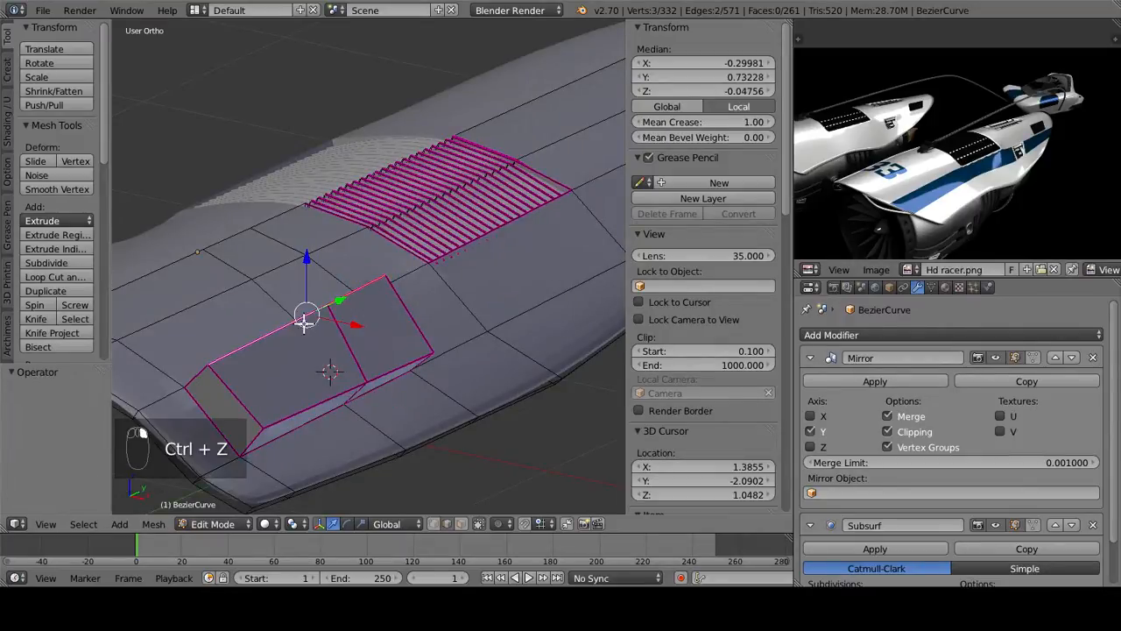
{"action": "middle_click_drag", "start_coordinate": [305, 321], "coordinate": [478, 251]}
{"action": "key", "text": "s"}
{"action": "key", "text": "z"}
{"action": "key", "text": "Return"}
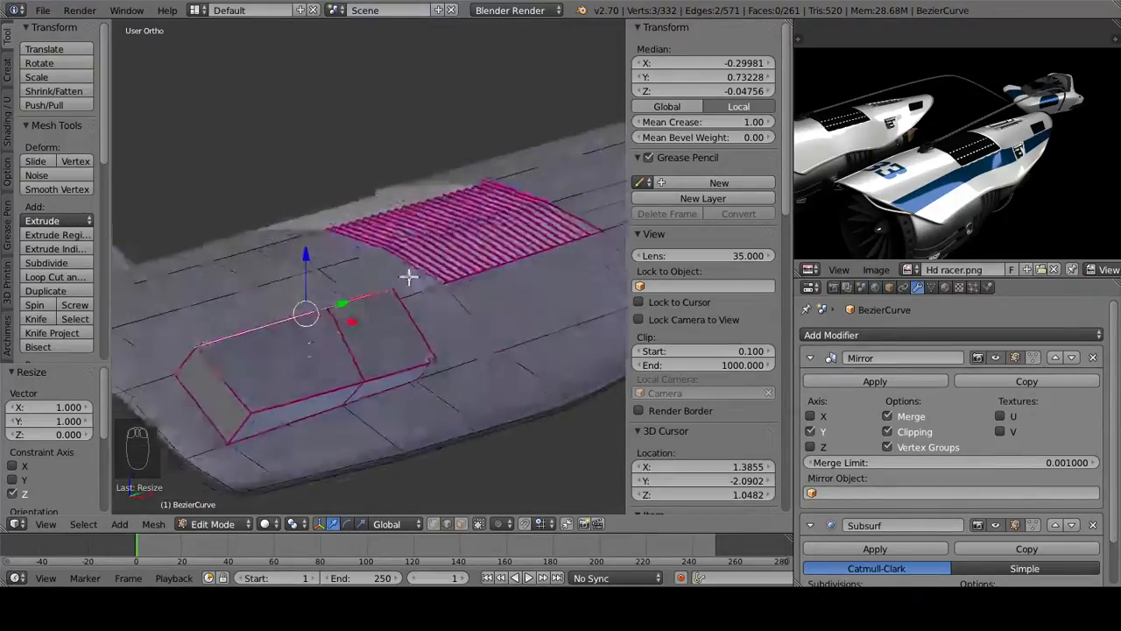
Step: Narrow the raised block's two outer faces across their width to about 0.34, scaling along X in Normal orientation
{"action": "middle_click_drag", "start_coordinate": [409, 277], "coordinate": [323, 350]}
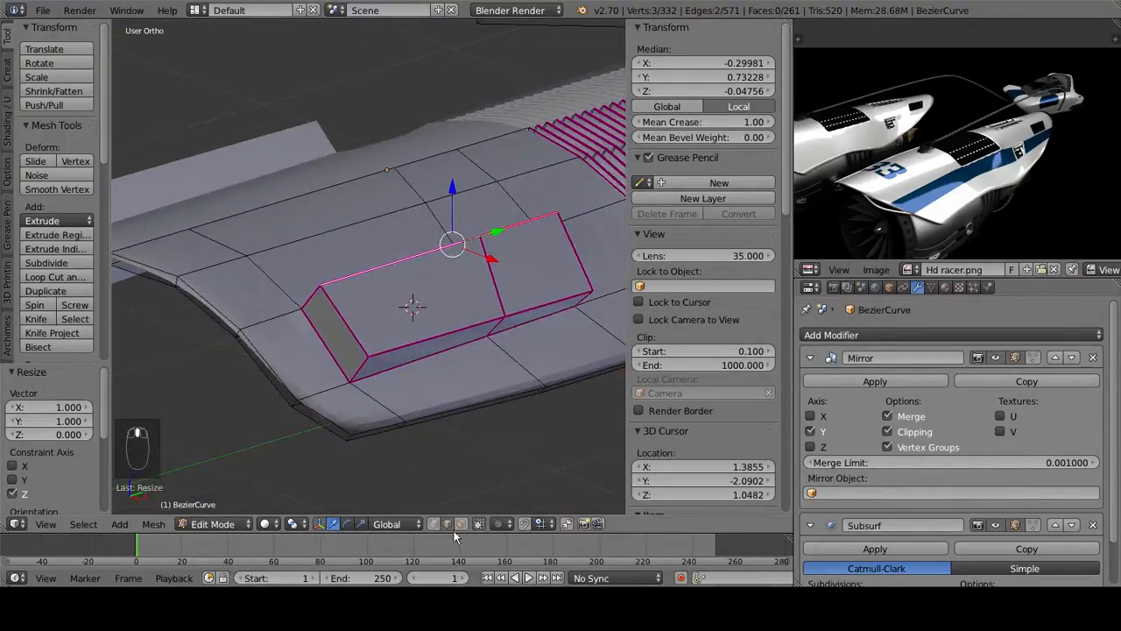
{"action": "key", "text": "a"}
{"action": "right_click", "coordinate": [536, 279]}
{"action": "right_click", "coordinate": [409, 301], "text": "shift"}
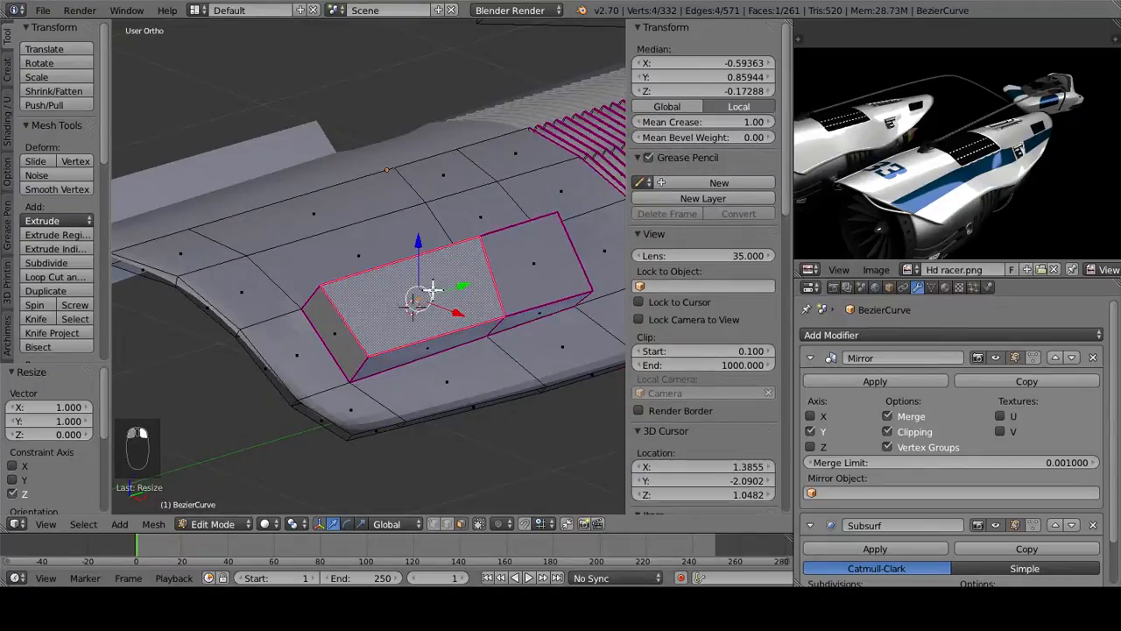
{"action": "left_click", "coordinate": [390, 524]}
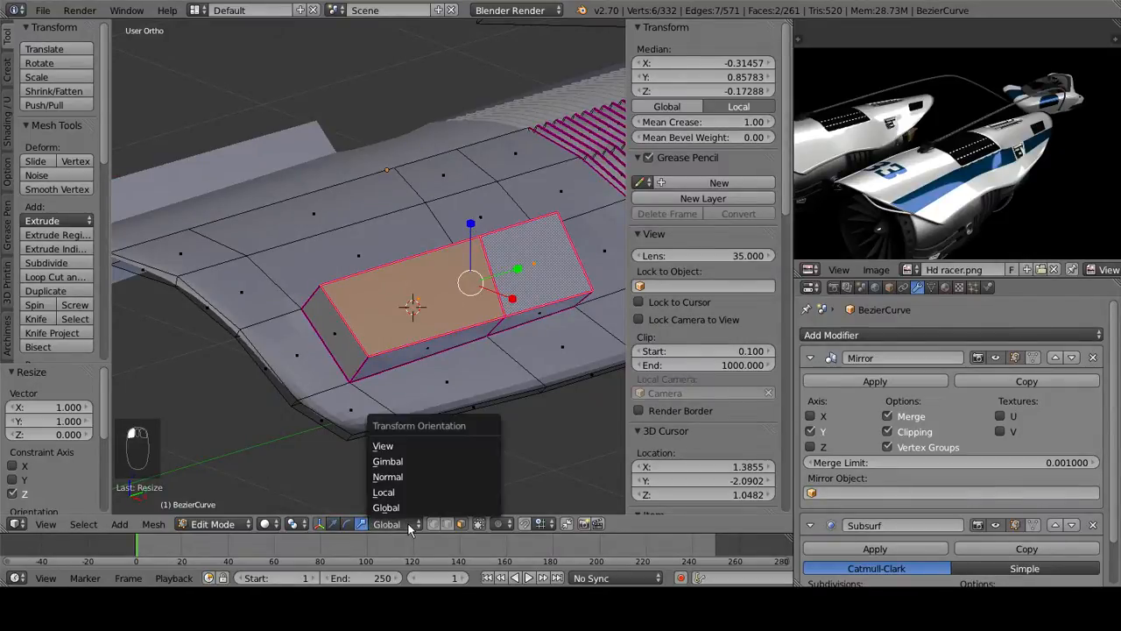
{"action": "left_click", "coordinate": [388, 477]}
{"action": "middle_click_drag", "start_coordinate": [416, 453], "coordinate": [491, 326]}
{"action": "key", "text": "s"}
{"action": "key", "text": "z"}
{"action": "key", "text": "z"}
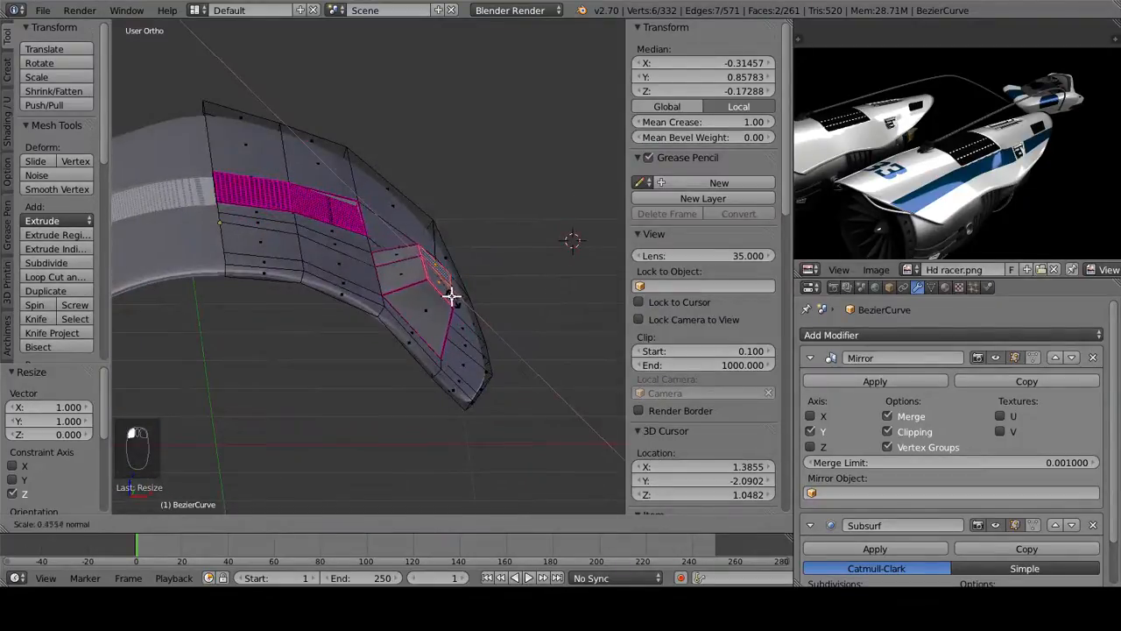
{"action": "left_click", "coordinate": [449, 292]}
{"action": "middle_click_drag", "start_coordinate": [448, 293], "coordinate": [331, 350]}
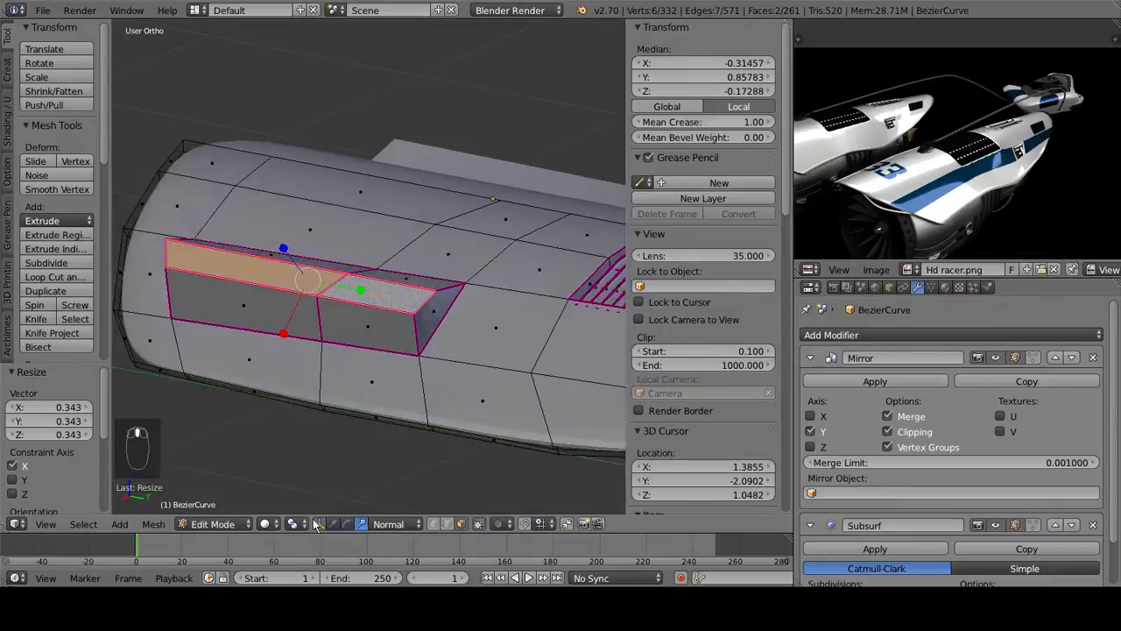
Step: Straighten the rear edge of the block's outer face with a scale of 0 along Y in Global orientation
{"action": "right_click", "coordinate": [437, 287]}
{"action": "middle_click_drag", "start_coordinate": [476, 290], "coordinate": [517, 301]}
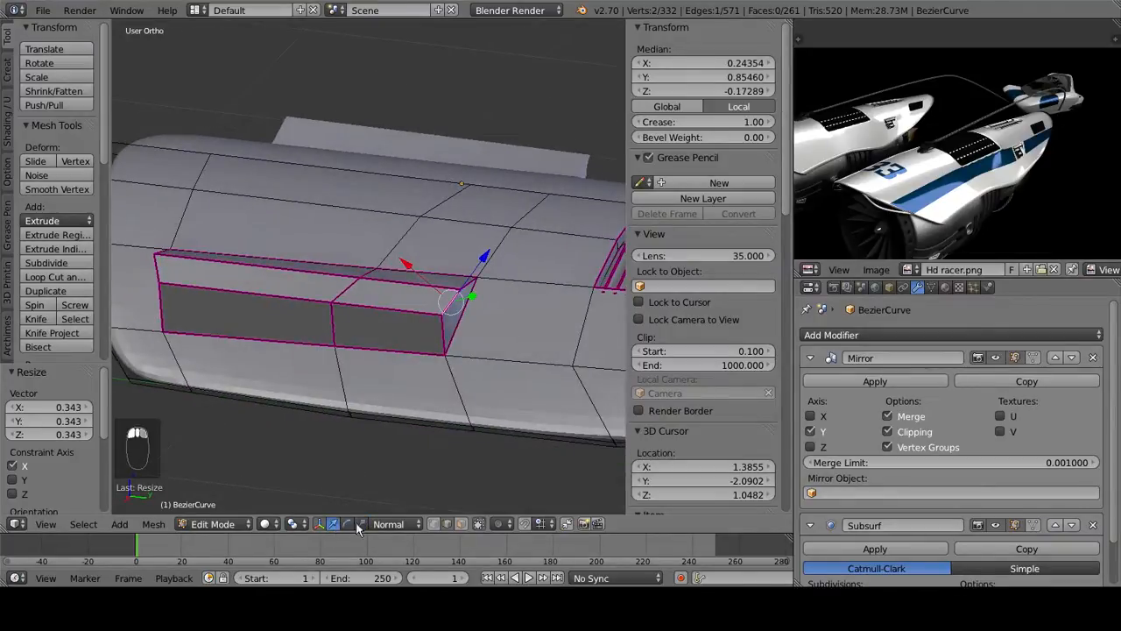
{"action": "left_click", "coordinate": [388, 524]}
{"action": "left_click", "coordinate": [388, 524]}
{"action": "left_click", "coordinate": [404, 500]}
{"action": "key", "text": "s"}
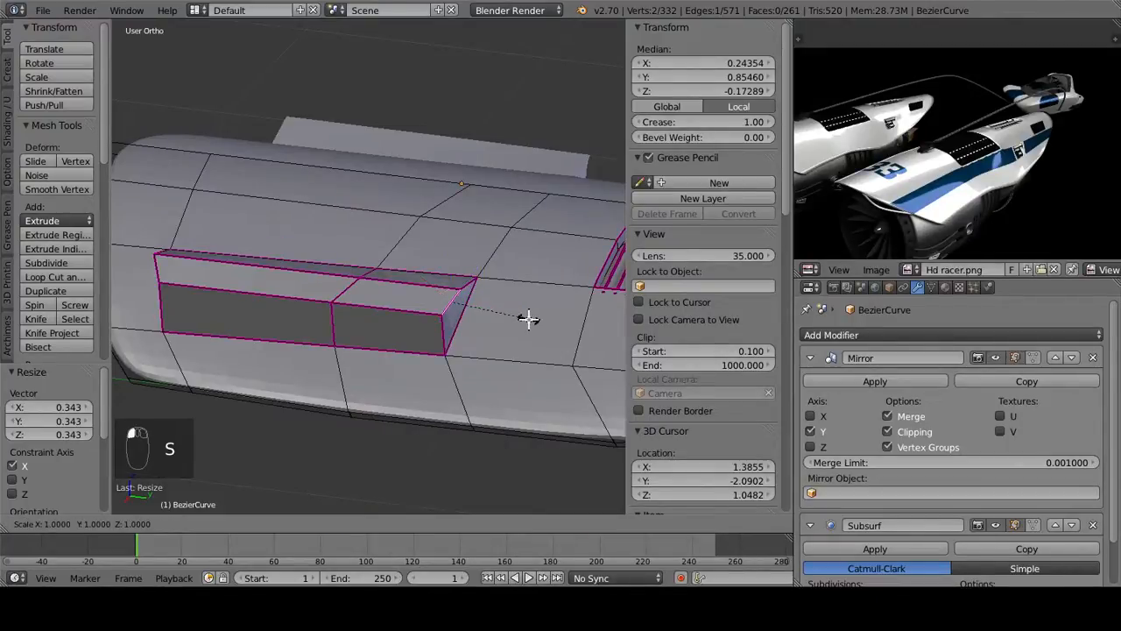
{"action": "key", "text": "Return"}
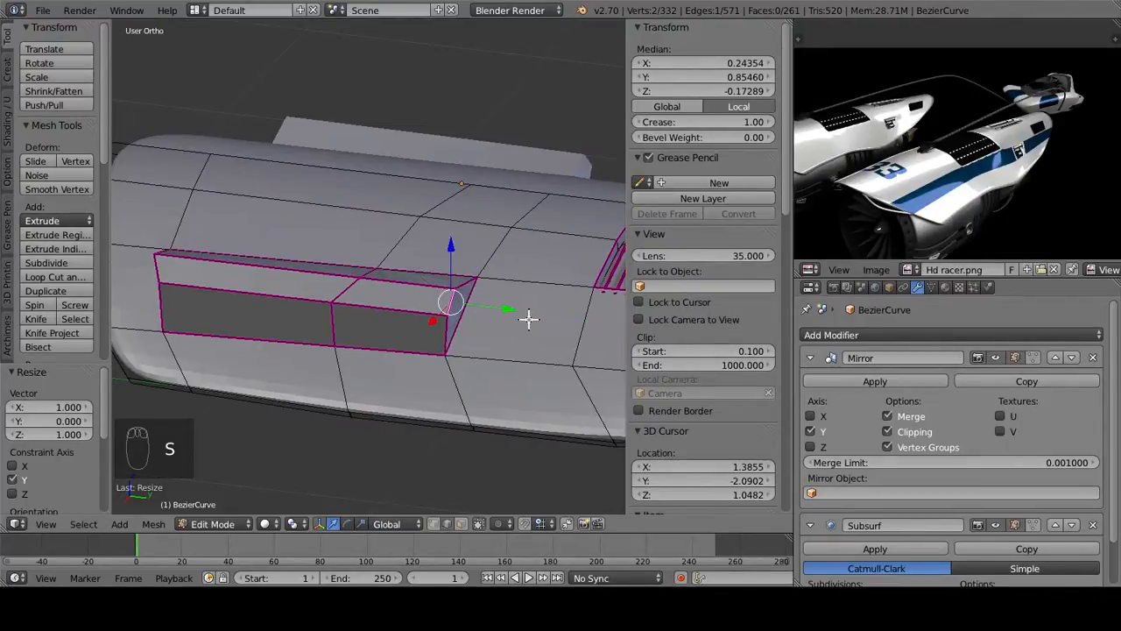
Step: Move the rear outer edge about 0.29 forward along Y to slope the block's back end, and preview the shape in Object Mode
{"action": "left_click_drag", "start_coordinate": [499, 309], "coordinate": [423, 303]}
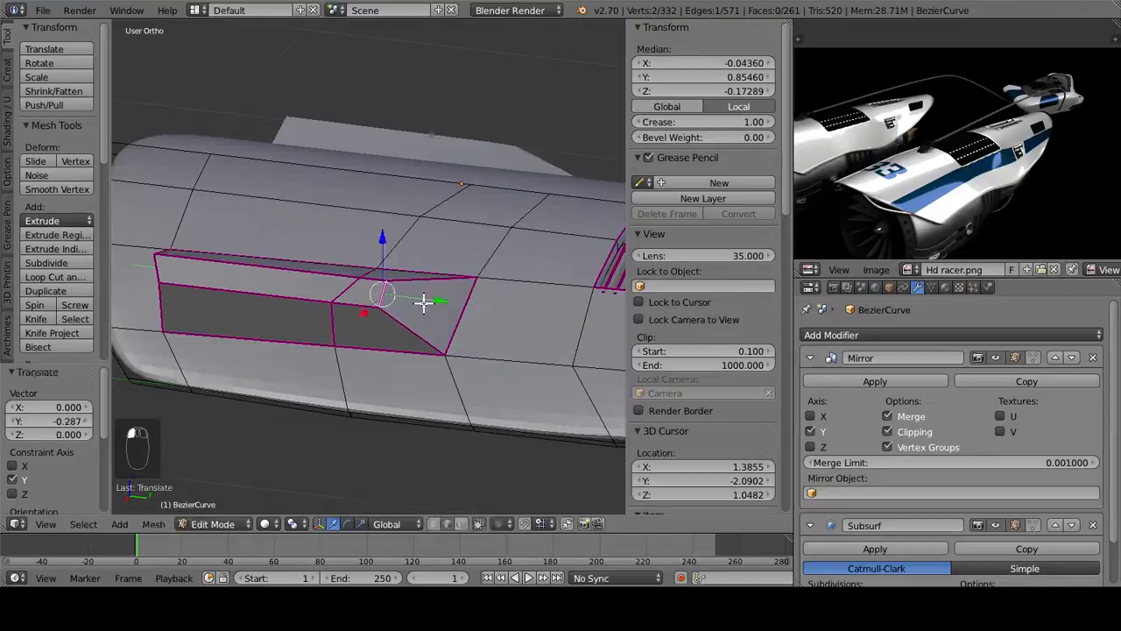
{"action": "key", "text": "Tab"}
{"action": "middle_click_drag", "start_coordinate": [424, 303], "coordinate": [479, 393]}
{"action": "key", "text": "Tab"}
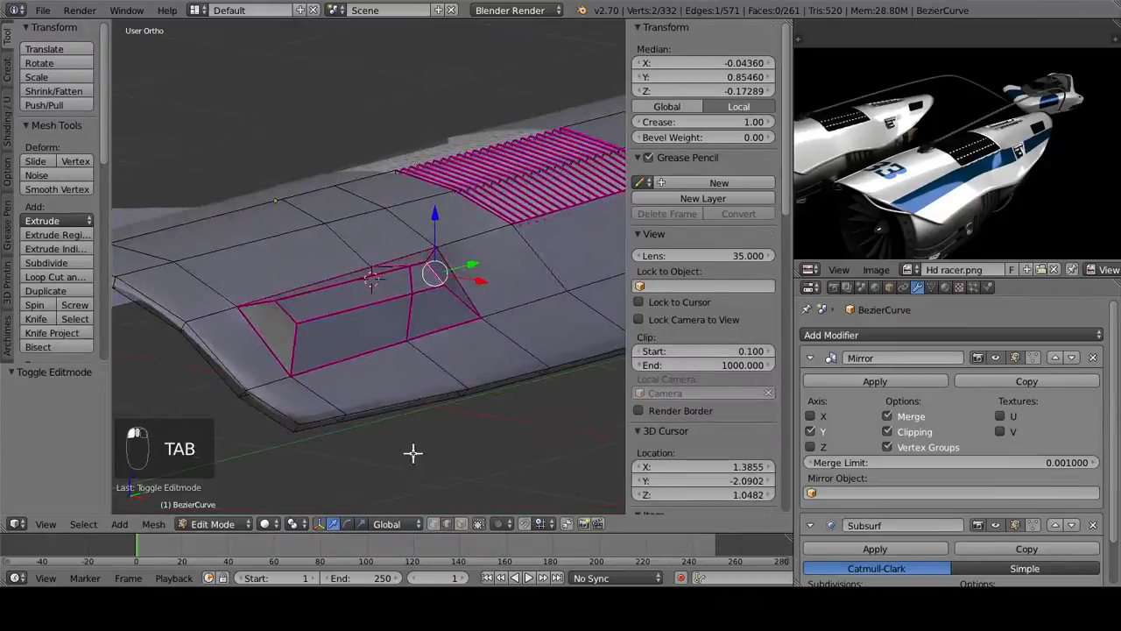
Step: Inset the raised block's front face by extruding it in place and scaling it to about 0.84
{"action": "left_click", "coordinate": [460, 524]}
{"action": "right_click", "coordinate": [282, 333]}
{"action": "key", "text": "e"}
{"action": "right_click", "coordinate": [415, 311]}
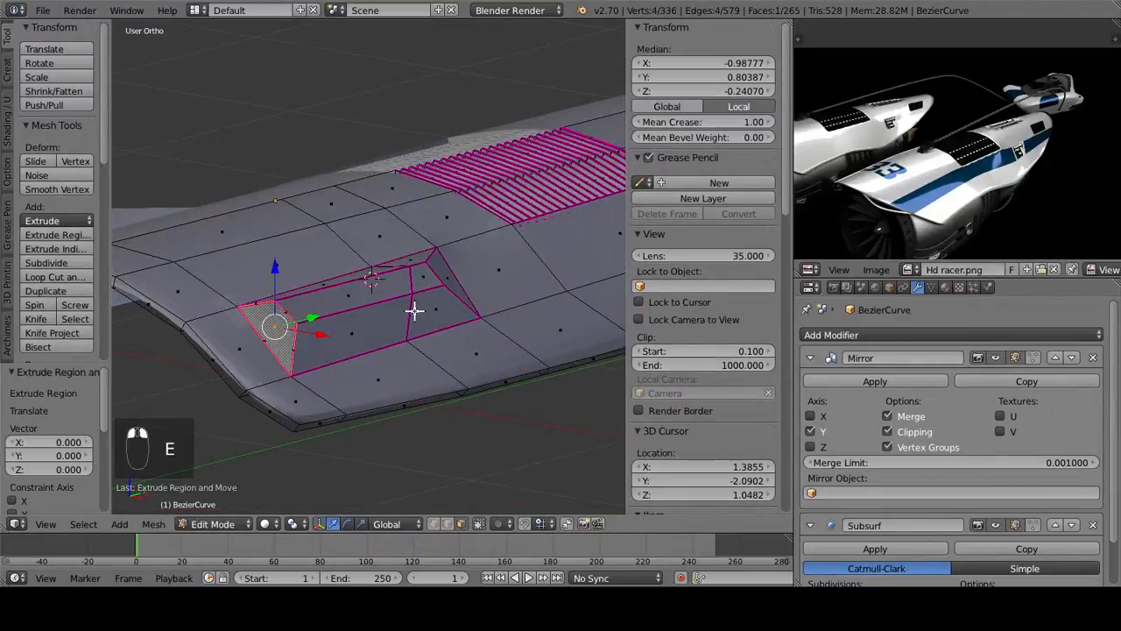
{"action": "key", "text": "s"}
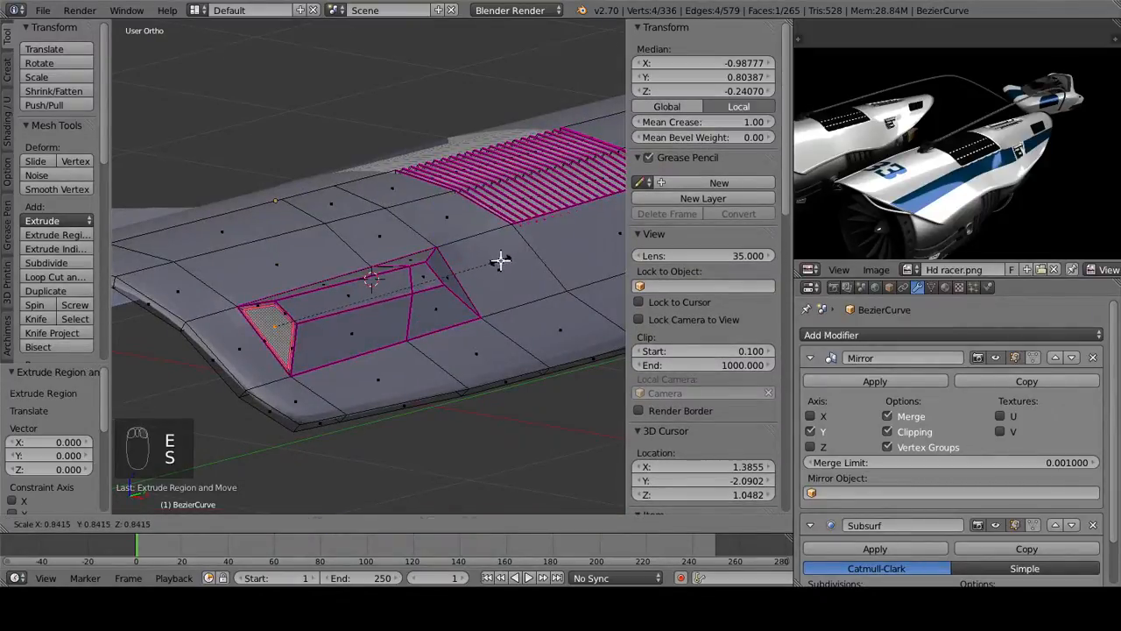
{"action": "left_click", "coordinate": [501, 261]}
Step: Extrude the inset front face inward about 0.024, and extrude it again about 0.62 deep into the block
{"action": "middle_click_drag", "start_coordinate": [243, 299], "coordinate": [312, 262], "text": "shift"}
{"action": "scroll", "coordinate": [331, 285], "scroll_direction": "up", "scroll_amount": 3}
{"action": "key", "text": "e"}
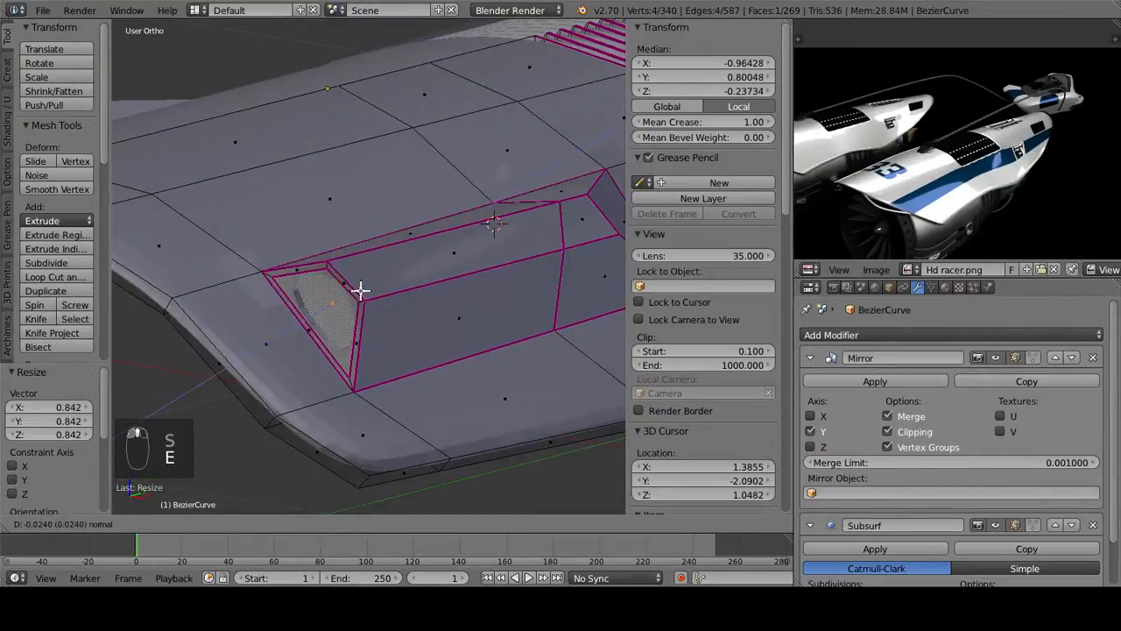
{"action": "left_click", "coordinate": [360, 290]}
{"action": "key", "text": "e"}
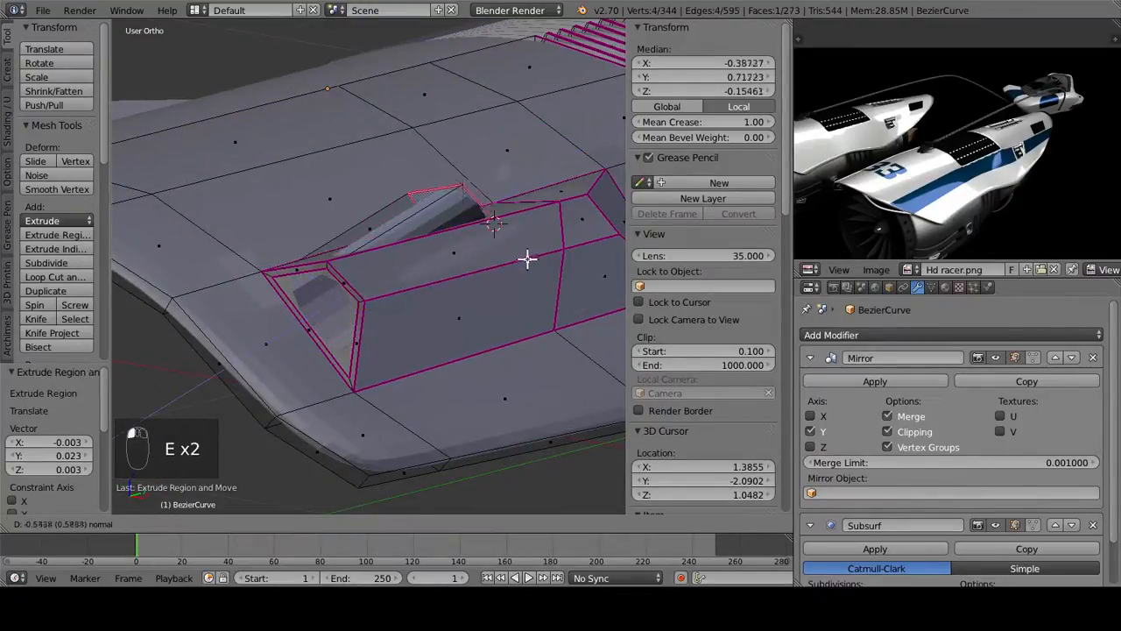
{"action": "left_click", "coordinate": [496, 248]}
Step: Move the intake's inner end face down about 0.05 in Z and outward about 0.115 along X
{"action": "middle_click_drag", "start_coordinate": [421, 290], "coordinate": [511, 138]}
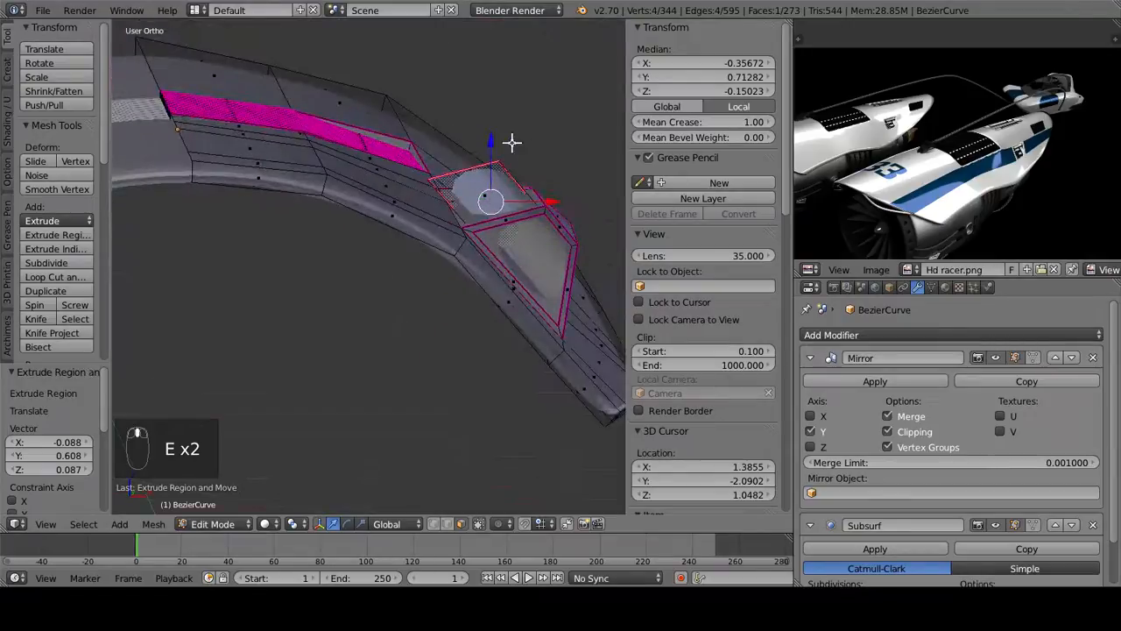
{"action": "key", "text": "g"}
{"action": "key", "text": "z"}
{"action": "left_click", "coordinate": [489, 189]}
{"action": "middle_click_drag", "start_coordinate": [488, 189], "coordinate": [561, 260]}
{"action": "left_click_drag", "start_coordinate": [545, 239], "coordinate": [591, 258]}
Step: Scale the intake's inner end face to about 0.61 and shift it about 0.02 inward and downward
{"action": "key", "text": "s"}
{"action": "key", "text": "s"}
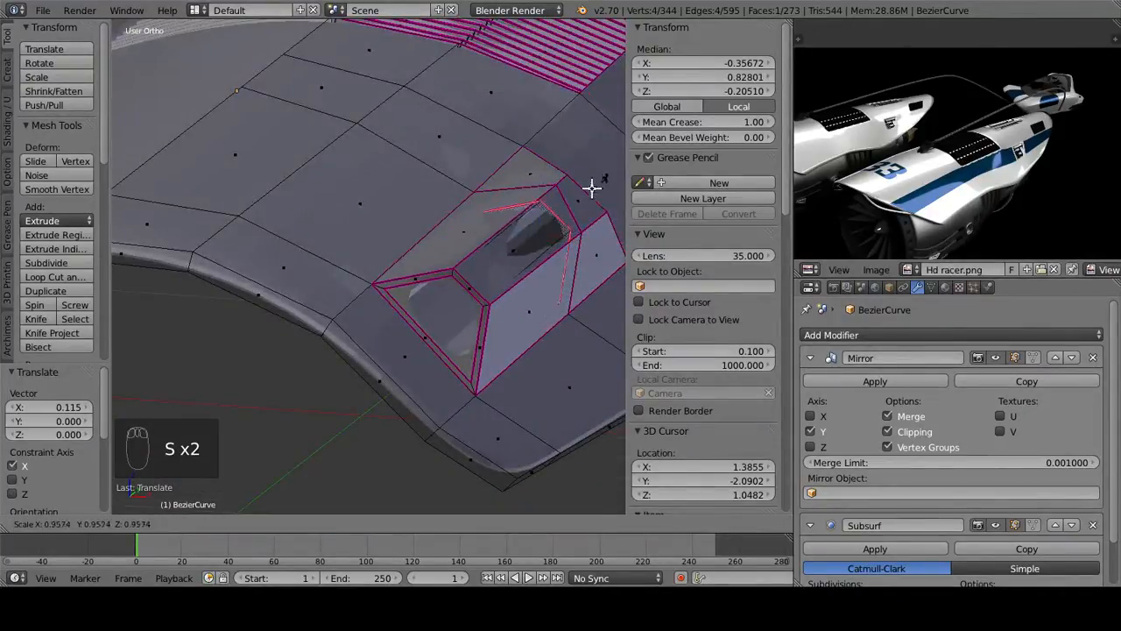
{"action": "left_click", "coordinate": [571, 198]}
{"action": "middle_click_drag", "start_coordinate": [571, 198], "coordinate": [564, 185]}
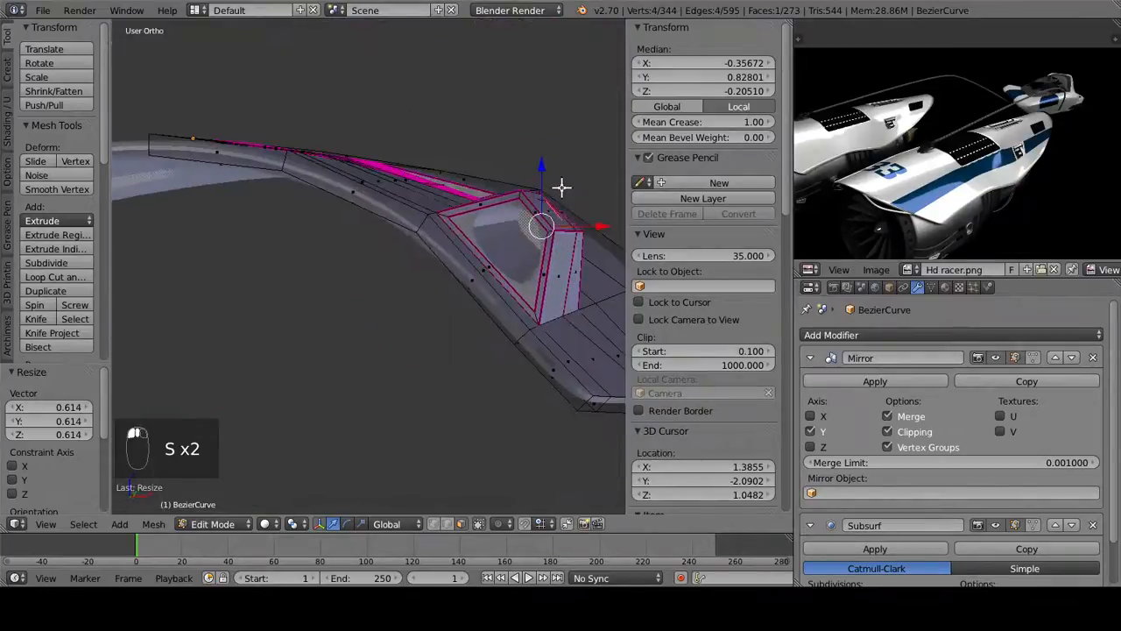
{"action": "key", "text": "g"}
{"action": "left_click", "coordinate": [572, 197]}
Step: Select a lengthwise inner corner edge of the intake in edge selection mode and set the Subsurf view subdivisions to 0
{"action": "middle_click_drag", "start_coordinate": [479, 265], "coordinate": [386, 297]}
{"action": "scroll", "coordinate": [441, 270], "scroll_direction": "up", "scroll_amount": 2}
{"action": "key", "text": "z"}
{"action": "left_click", "coordinate": [447, 524]}
{"action": "key", "text": "z"}
{"action": "key", "text": "z"}
{"action": "right_click", "coordinate": [344, 233]}
{"action": "middle_click_drag", "start_coordinate": [344, 233], "coordinate": [447, 283]}
{"action": "key", "text": "z"}
{"action": "middle_click_drag", "start_coordinate": [488, 318], "coordinate": [438, 298]}
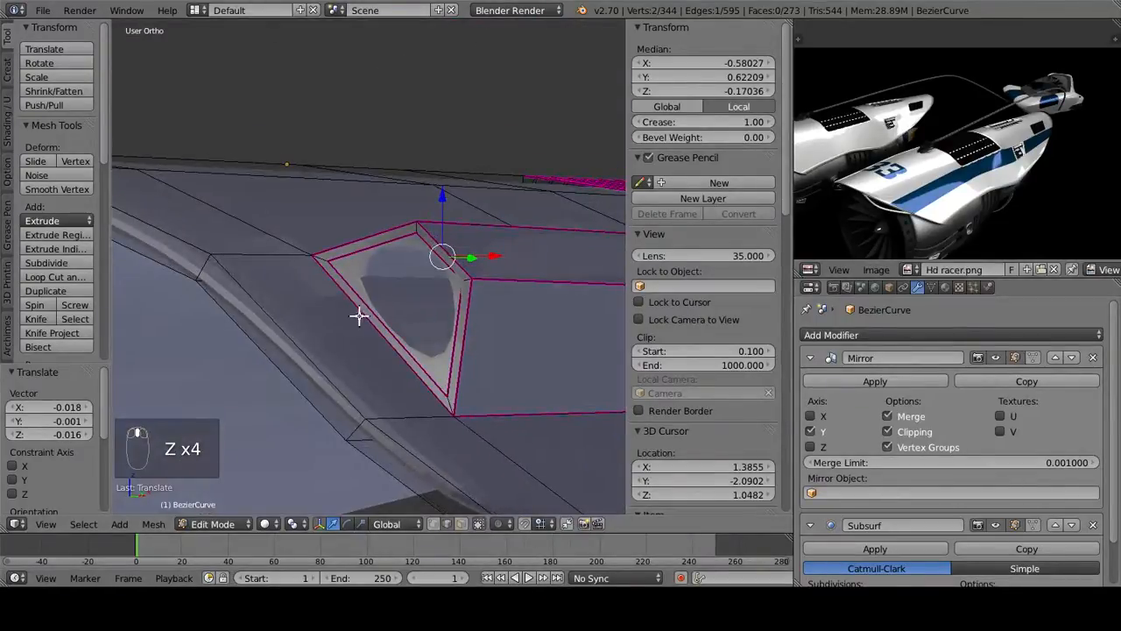
{"action": "middle_click_drag", "start_coordinate": [394, 280], "coordinate": [350, 214]}
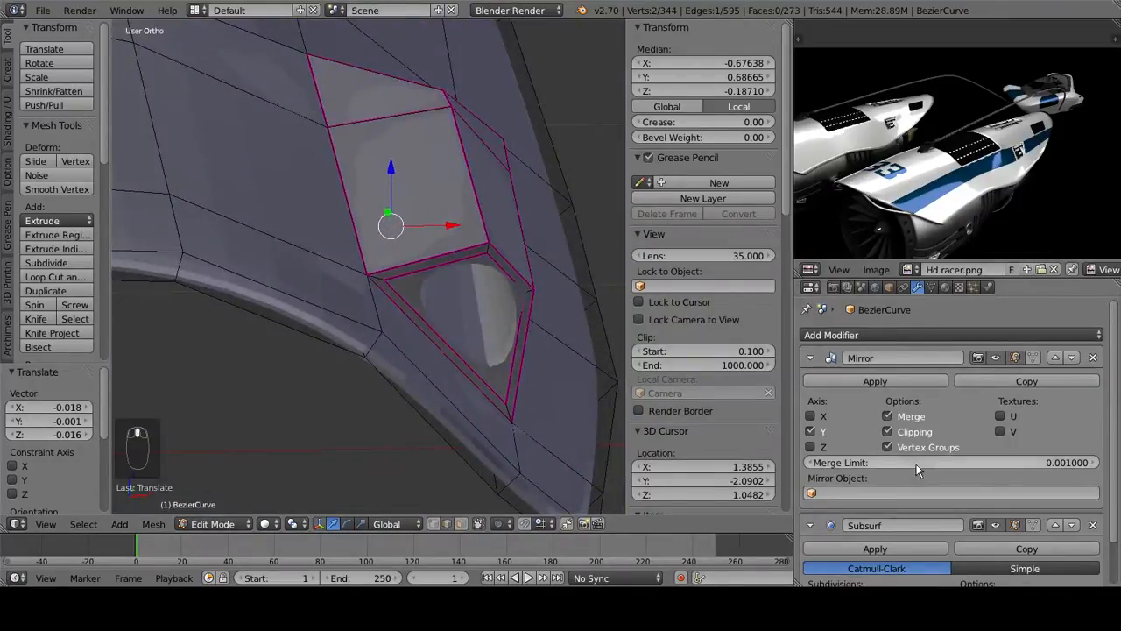
{"action": "scroll", "coordinate": [915, 466], "scroll_direction": "down", "scroll_amount": 2}
{"action": "left_click", "coordinate": [824, 549]}
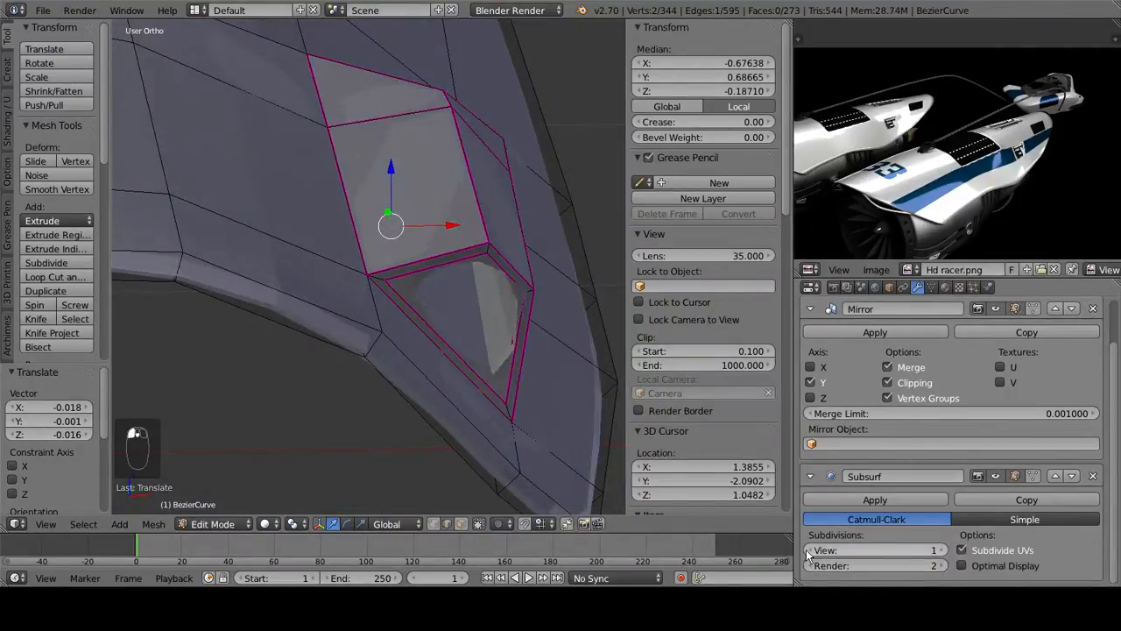
{"action": "left_click", "coordinate": [823, 550]}
Step: Add the other three lengthwise inner edges, set their mean crease to 1.00, and raise the Subsurf view subdivisions to 1
{"action": "middle_click_drag", "start_coordinate": [456, 298], "coordinate": [387, 249]}
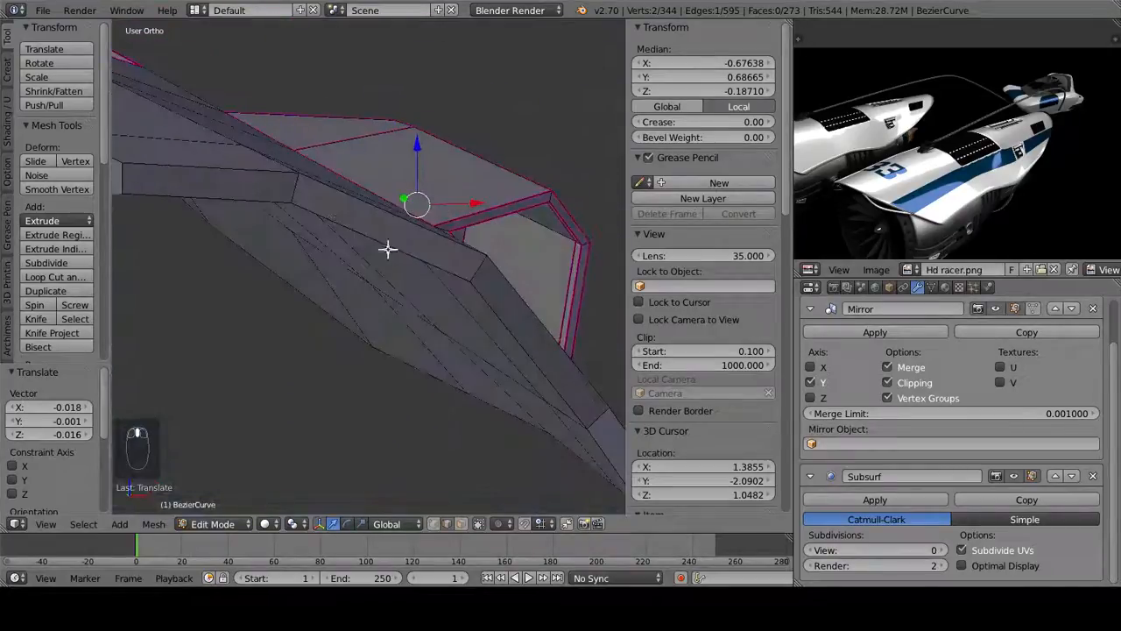
{"action": "right_click", "coordinate": [532, 232], "text": "shift"}
{"action": "middle_click_drag", "start_coordinate": [513, 258], "coordinate": [492, 328]}
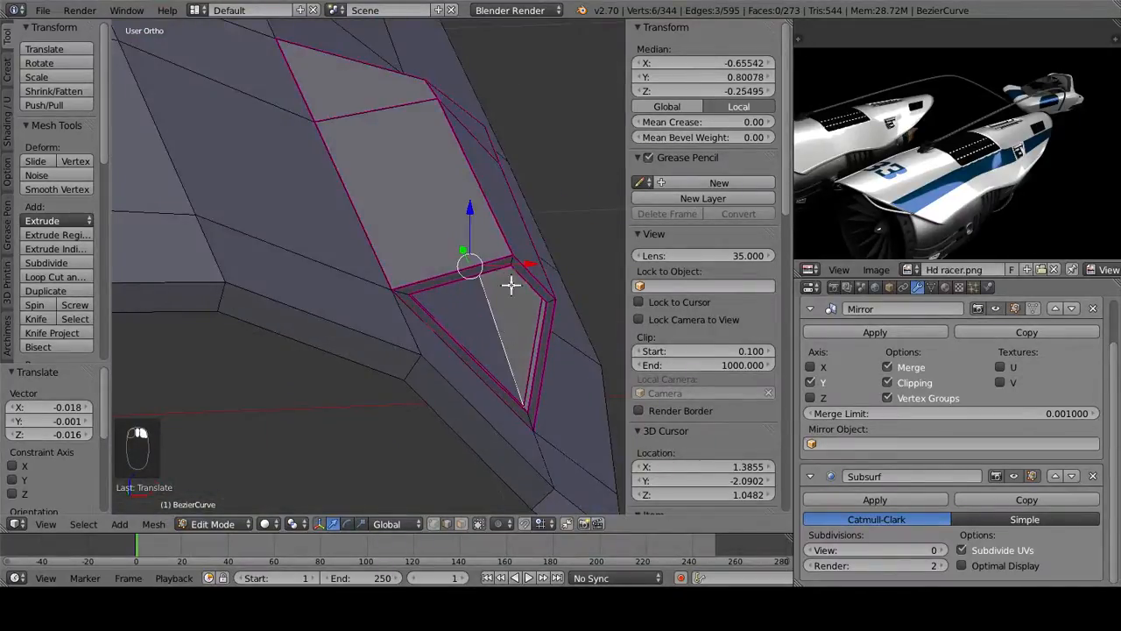
{"action": "middle_click_drag", "start_coordinate": [511, 285], "coordinate": [429, 78]}
{"action": "right_click", "coordinate": [428, 78], "text": "shift"}
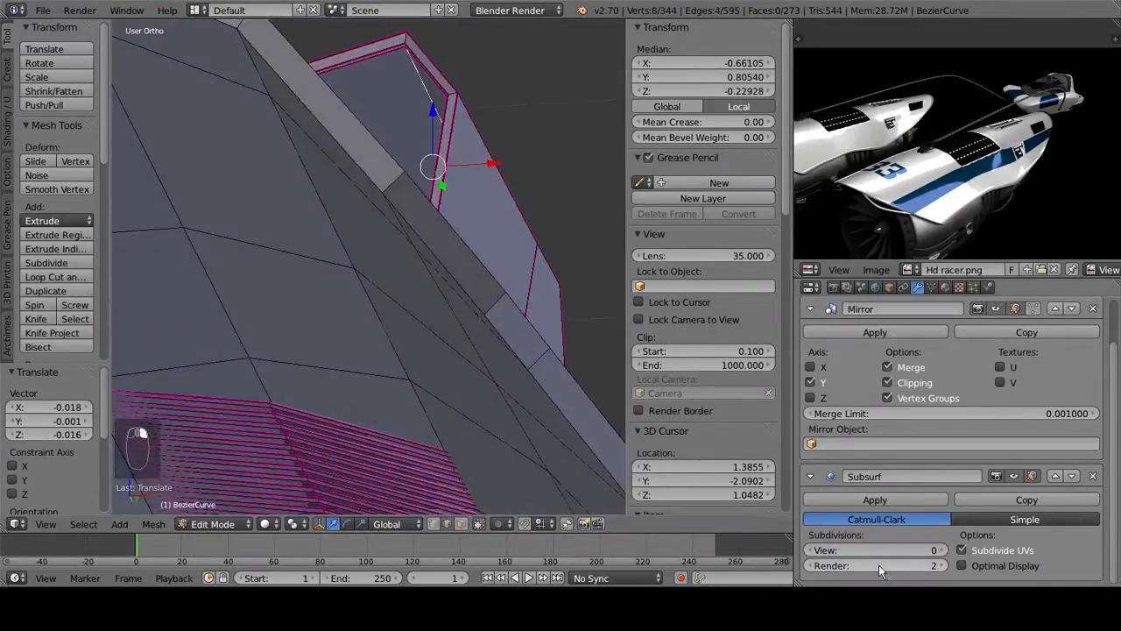
{"action": "left_click_drag", "start_coordinate": [689, 123], "coordinate": [987, 130]}
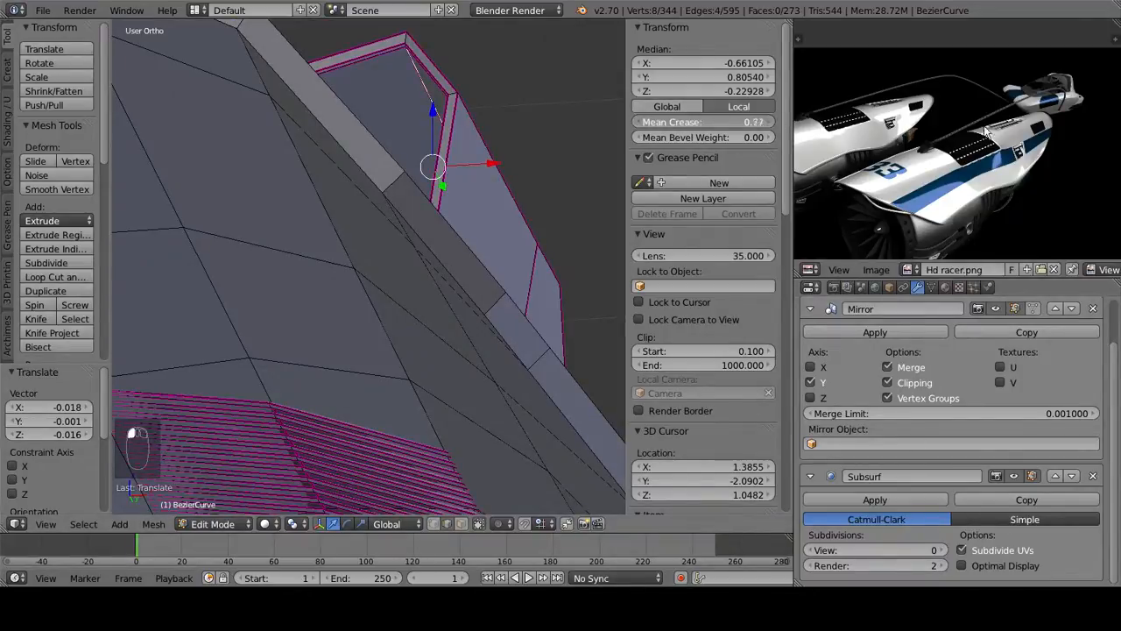
{"action": "left_click", "coordinate": [944, 550]}
{"action": "left_click", "coordinate": [944, 551]}
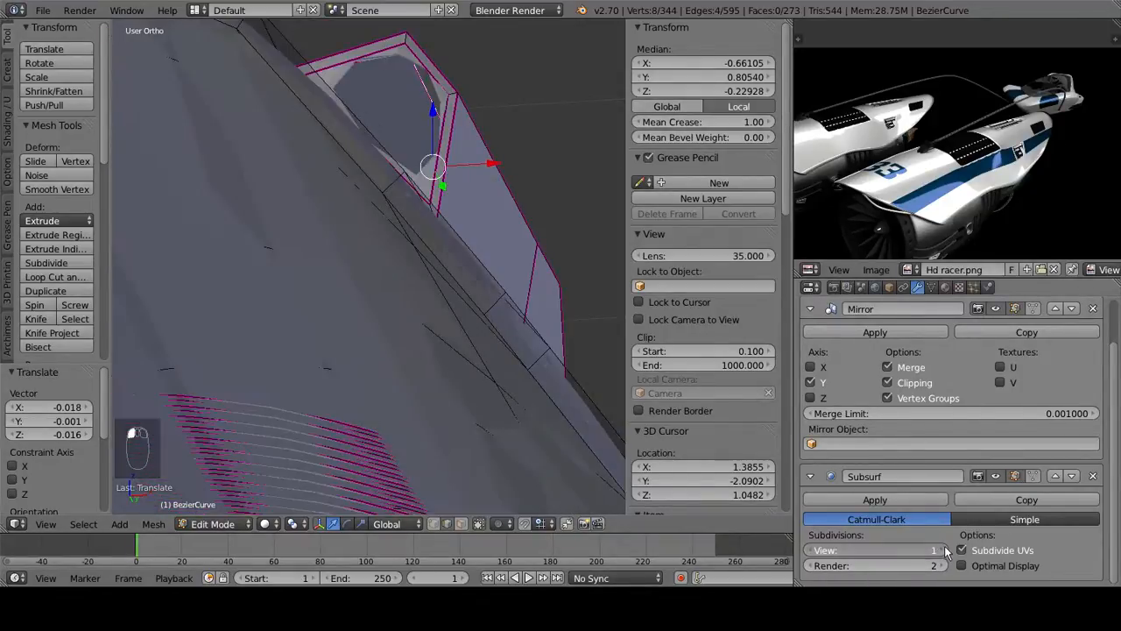
Step: Select the four short corner edges joining the outer and inner outlines of the intake's mouth and raise their mean crease
{"action": "middle_click_drag", "start_coordinate": [403, 254], "coordinate": [356, 233]}
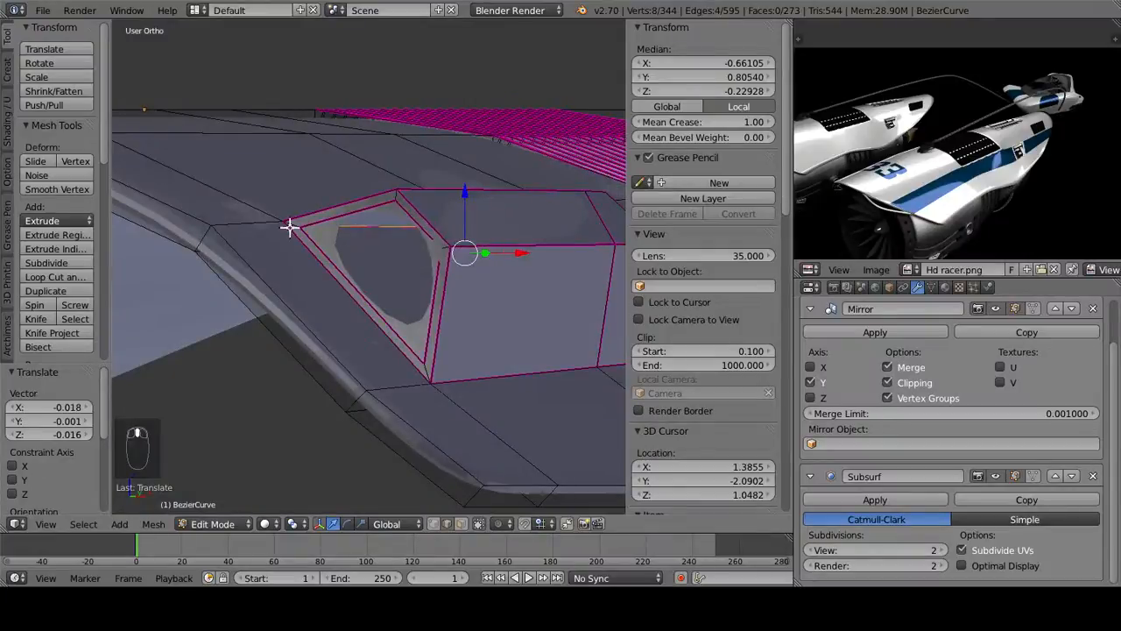
{"action": "left_click", "coordinate": [291, 227]}
{"action": "left_click", "coordinate": [338, 219]}
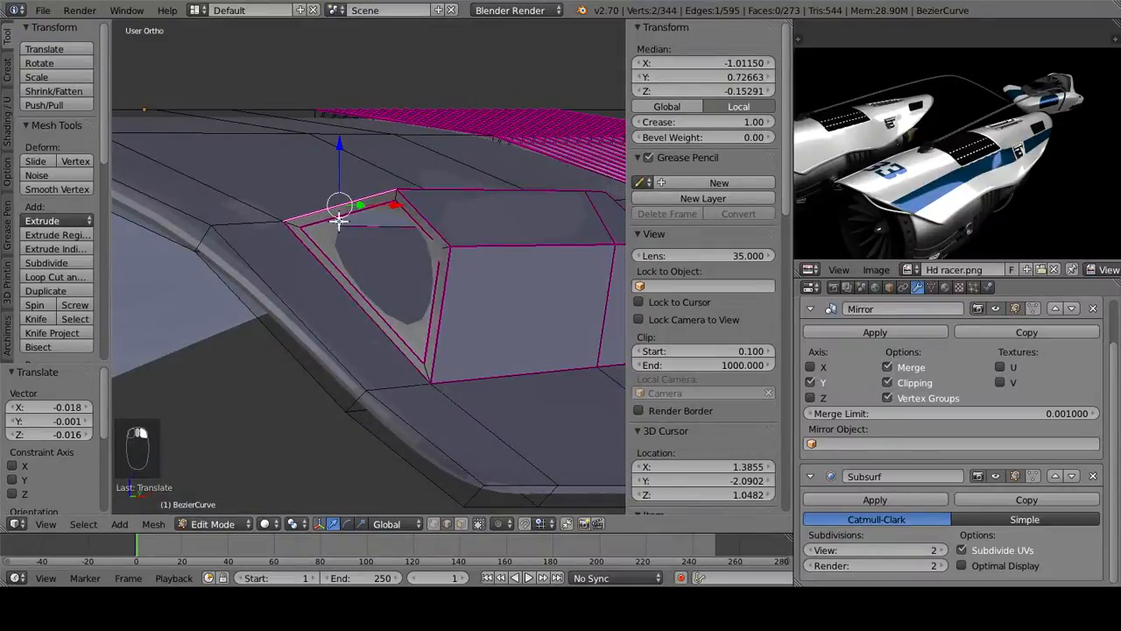
{"action": "right_click", "coordinate": [396, 191], "text": "shift"}
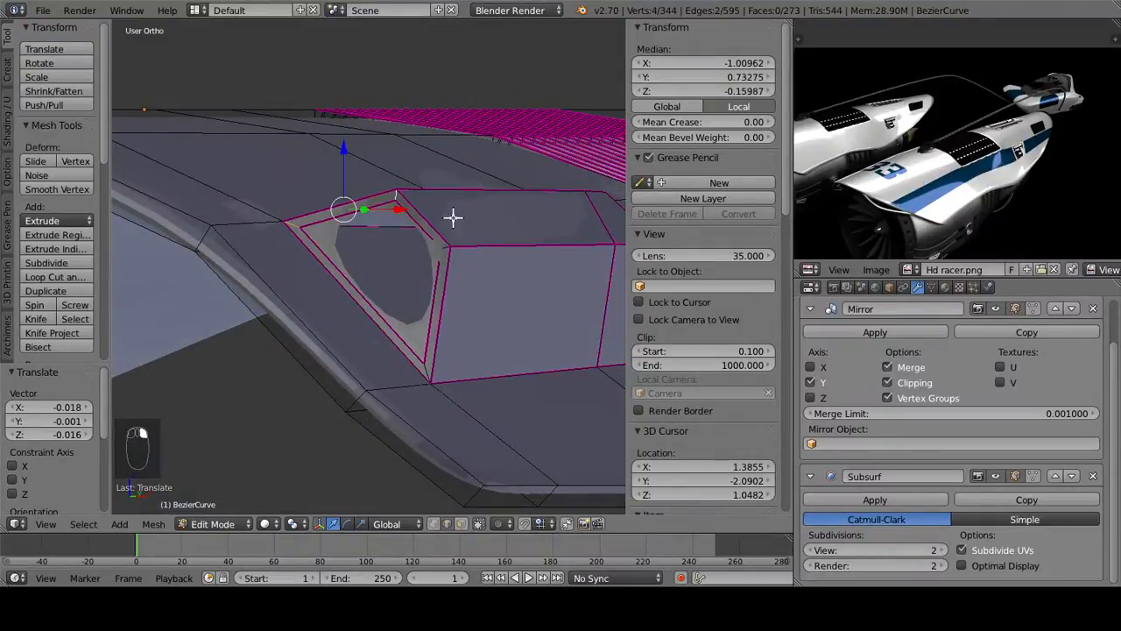
{"action": "right_click", "coordinate": [423, 366], "text": "shift"}
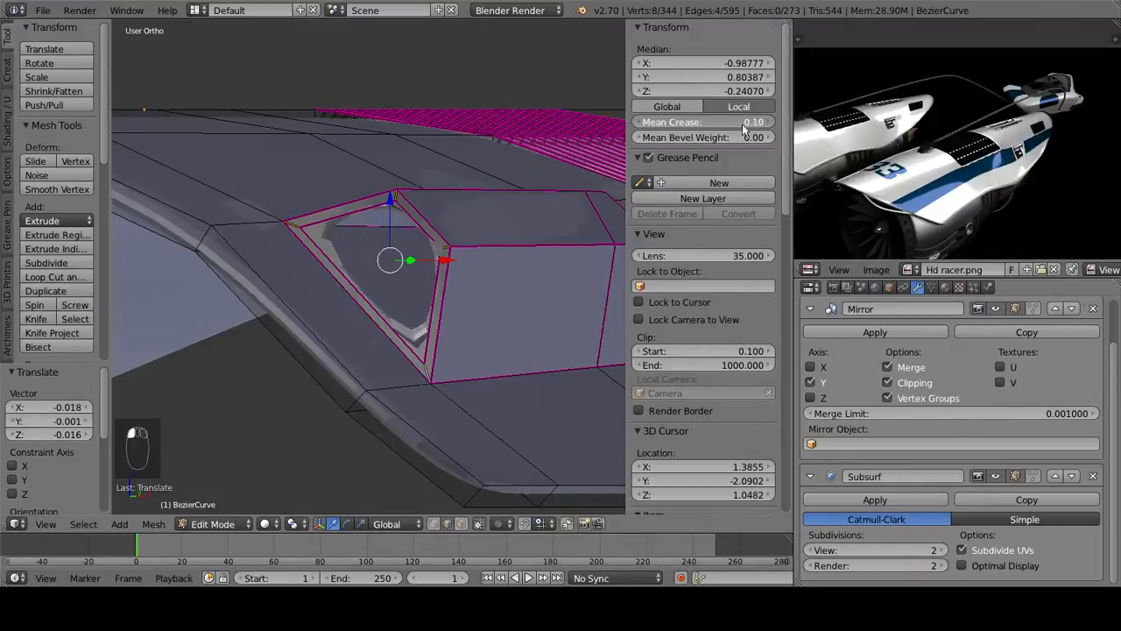
{"action": "left_click_drag", "start_coordinate": [701, 121], "coordinate": [753, 122]}
Step: Crease the four short corner edges just inside the intake's rim, selecting them in wireframe, and return to Object Mode in solid shading
{"action": "key", "text": "z"}
{"action": "mouse_move", "coordinate": [323, 240]}
{"action": "middle_mouse_down"}
{"action": "mouse_move", "coordinate": [235, 213]}
{"action": "mouse_move", "coordinate": [347, 251]}
{"action": "mouse_move", "coordinate": [358, 333]}
{"action": "mouse_move", "coordinate": [307, 255]}
{"action": "middle_mouse_up"}
{"action": "right_click", "coordinate": [309, 254]}
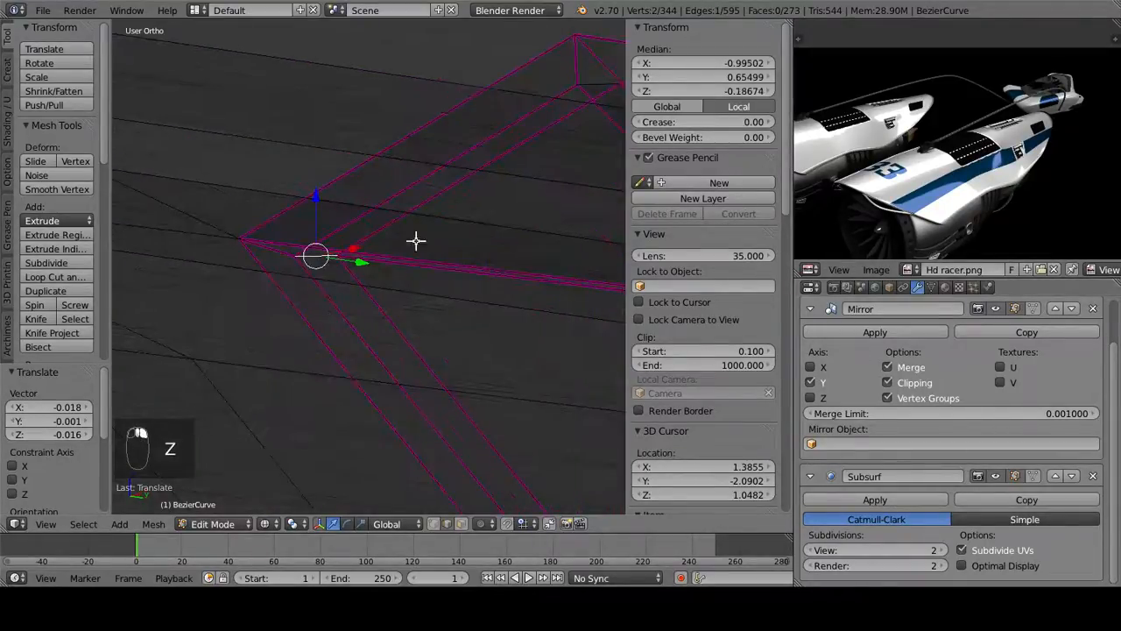
{"action": "middle_click_drag", "start_coordinate": [415, 241], "coordinate": [323, 319]}
{"action": "right_click", "coordinate": [417, 250], "text": "shift"}
{"action": "middle_click_drag", "start_coordinate": [412, 338], "coordinate": [542, 358]}
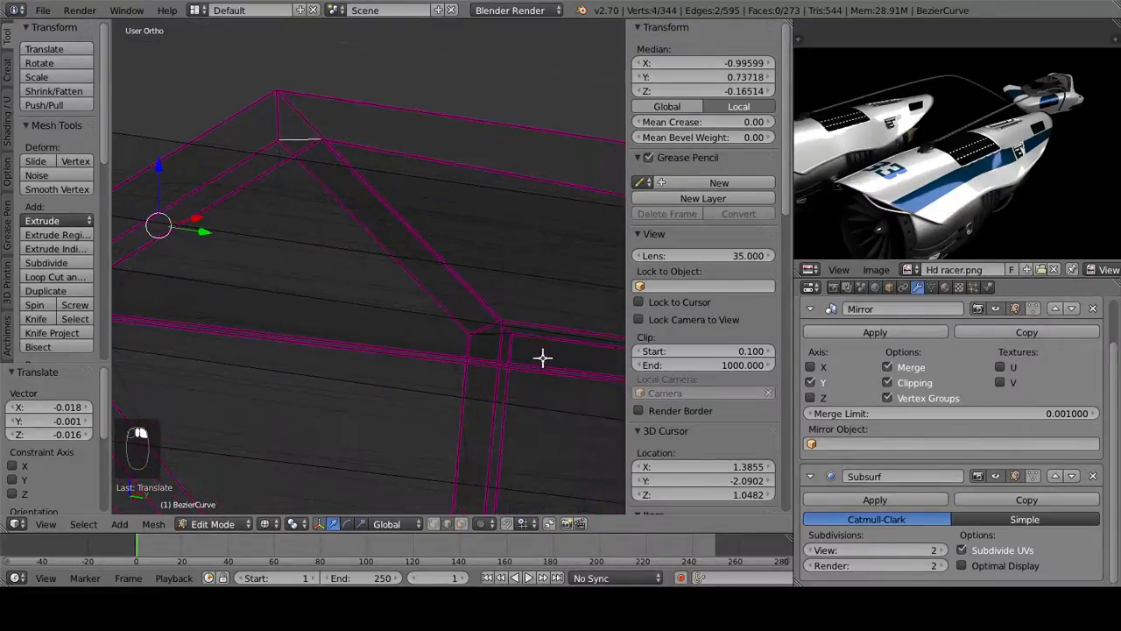
{"action": "right_click", "coordinate": [491, 333], "text": "shift"}
{"action": "middle_click_drag", "start_coordinate": [386, 399], "coordinate": [406, 97], "text": "shift"}
{"action": "middle_click_drag", "start_coordinate": [480, 490], "coordinate": [462, 371], "text": "shift"}
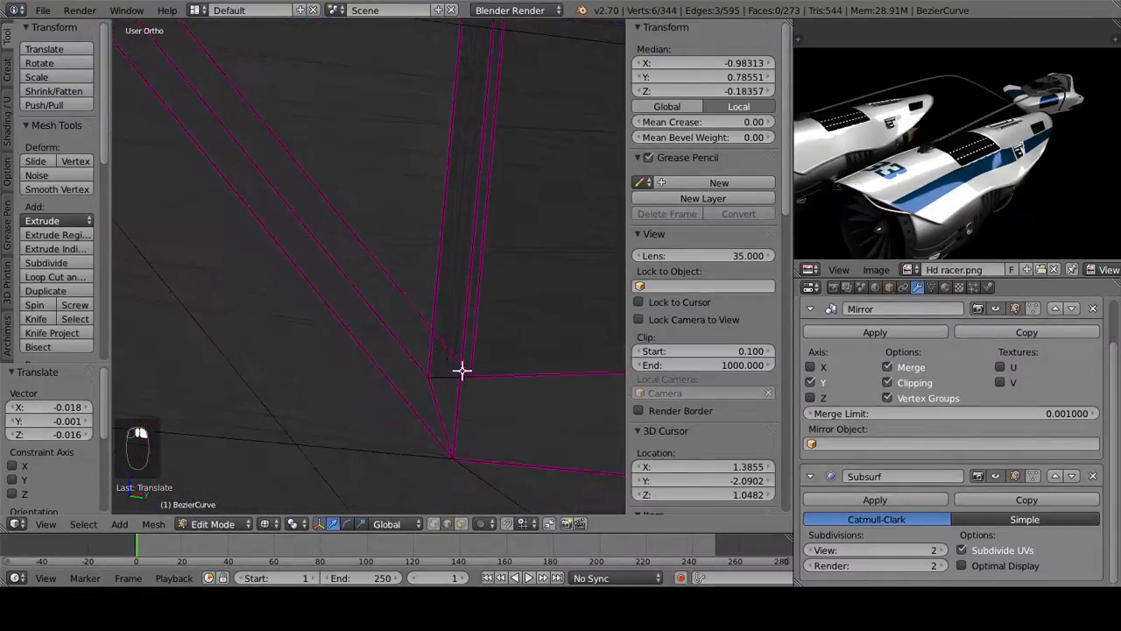
{"action": "key", "text": "z"}
{"action": "left_click_drag", "start_coordinate": [699, 124], "coordinate": [780, 121]}
{"action": "scroll", "coordinate": [497, 186], "scroll_direction": "down", "scroll_amount": 5}
{"action": "key", "text": "Tab"}
Step: Examine the smoothed cowling and its side intakes from the end, at an angle and from the side
{"action": "scroll", "coordinate": [276, 233], "scroll_direction": "down", "scroll_amount": 5}
{"action": "scroll", "coordinate": [269, 232], "scroll_direction": "down", "scroll_amount": 3}
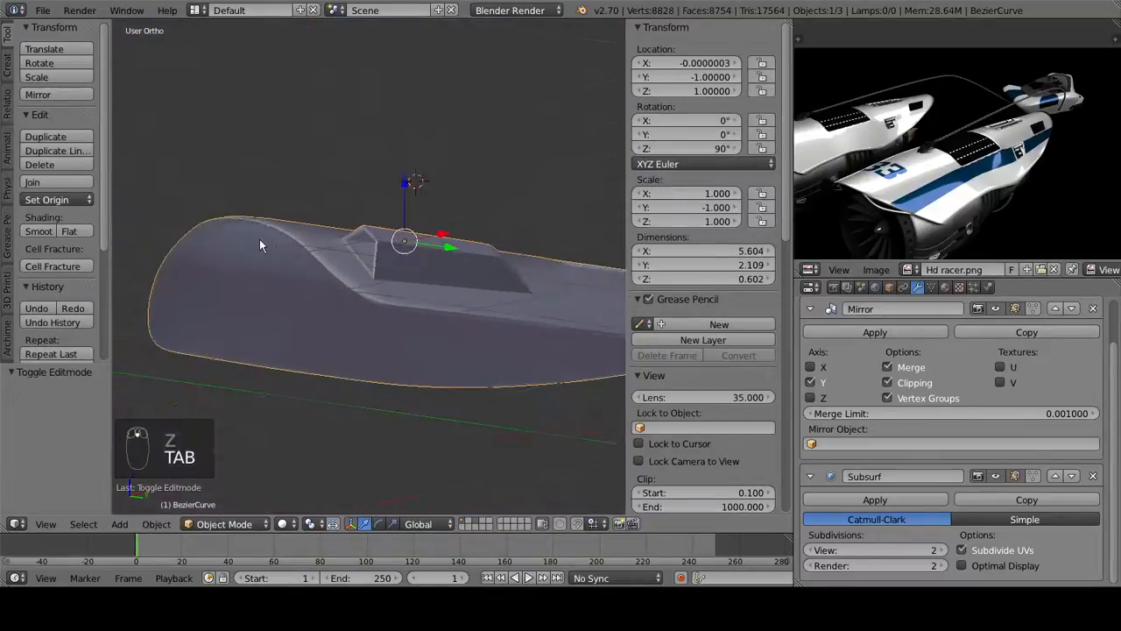
{"action": "middle_click_drag", "start_coordinate": [259, 238], "coordinate": [354, 249]}
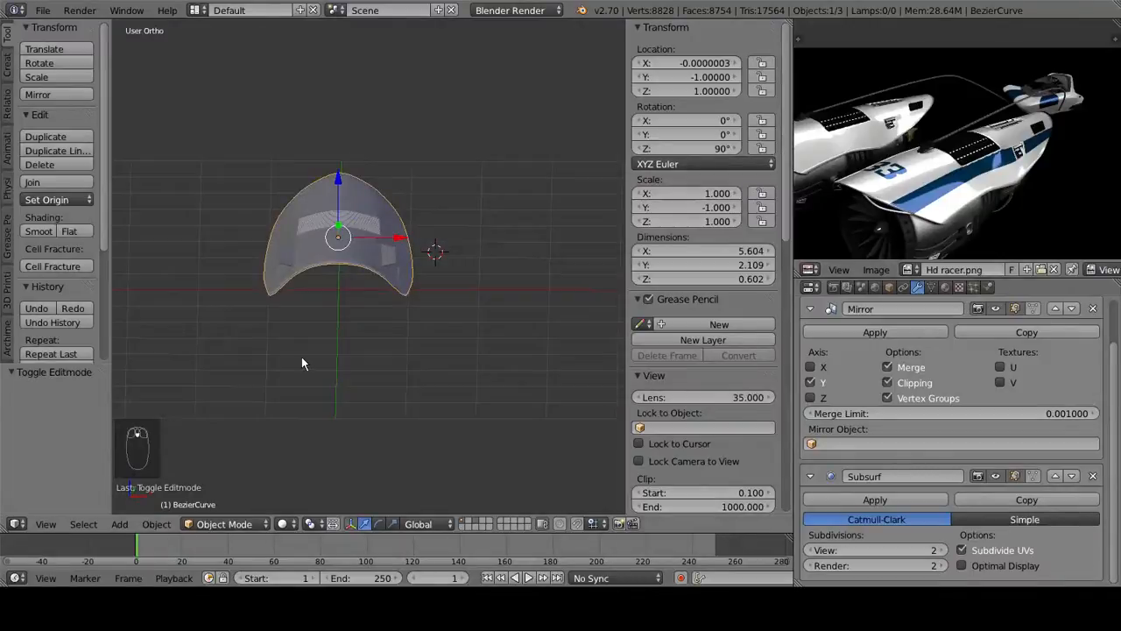
{"action": "middle_click_drag", "start_coordinate": [301, 357], "coordinate": [176, 347]}
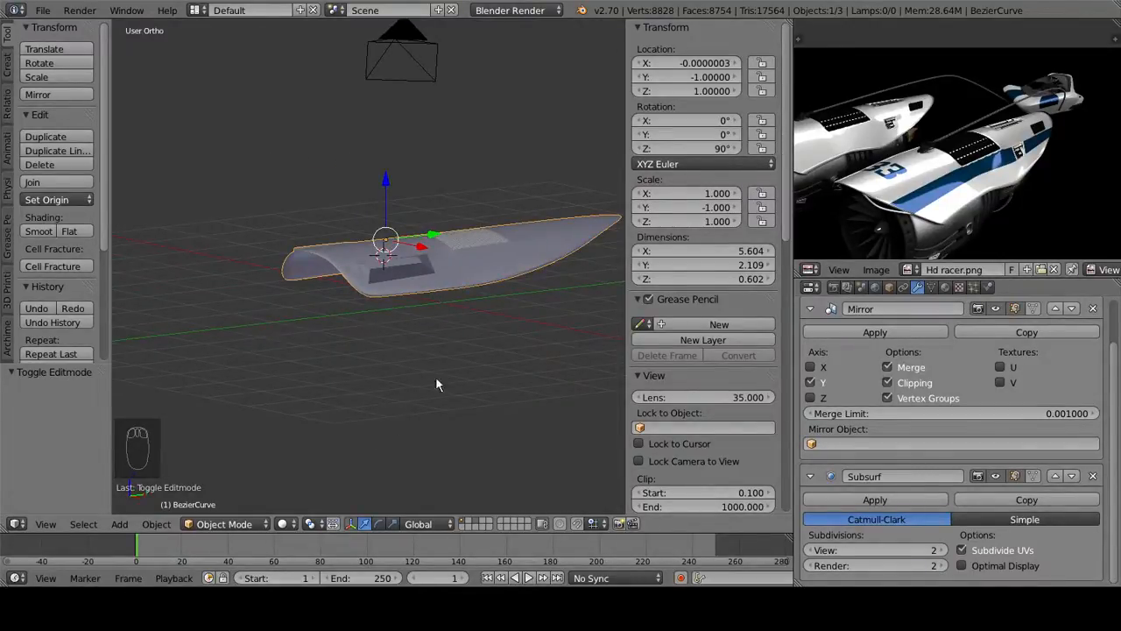
{"action": "scroll", "coordinate": [405, 352], "scroll_direction": "up", "scroll_amount": 4}
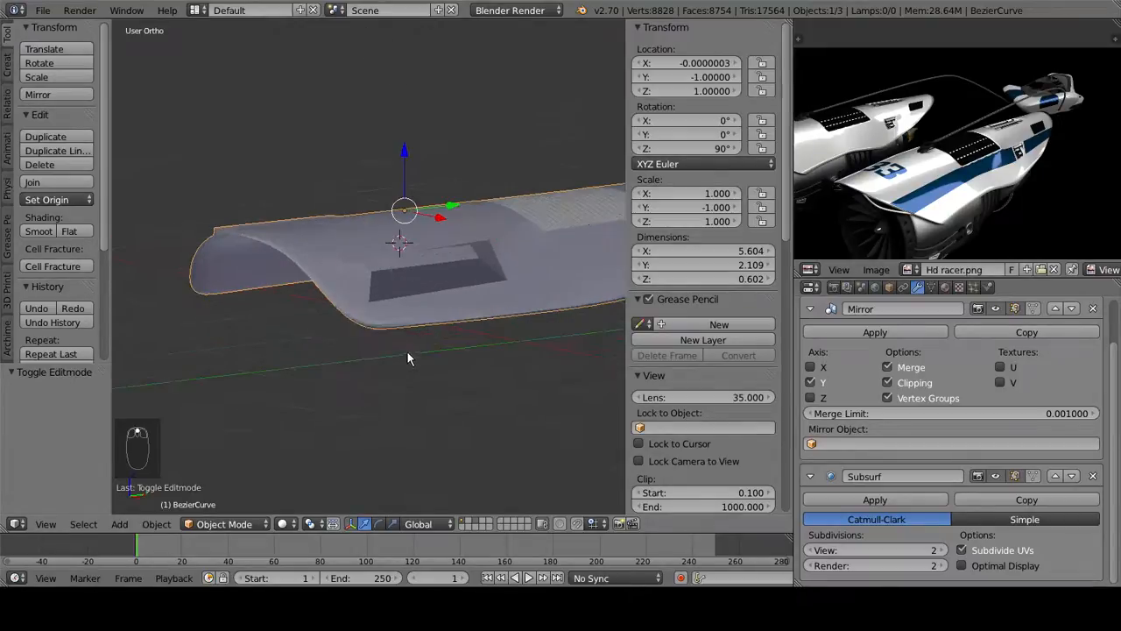
{"action": "middle_click_drag", "start_coordinate": [406, 351], "coordinate": [343, 344]}
{"action": "middle_click_drag", "start_coordinate": [427, 297], "coordinate": [317, 304], "text": "shift"}
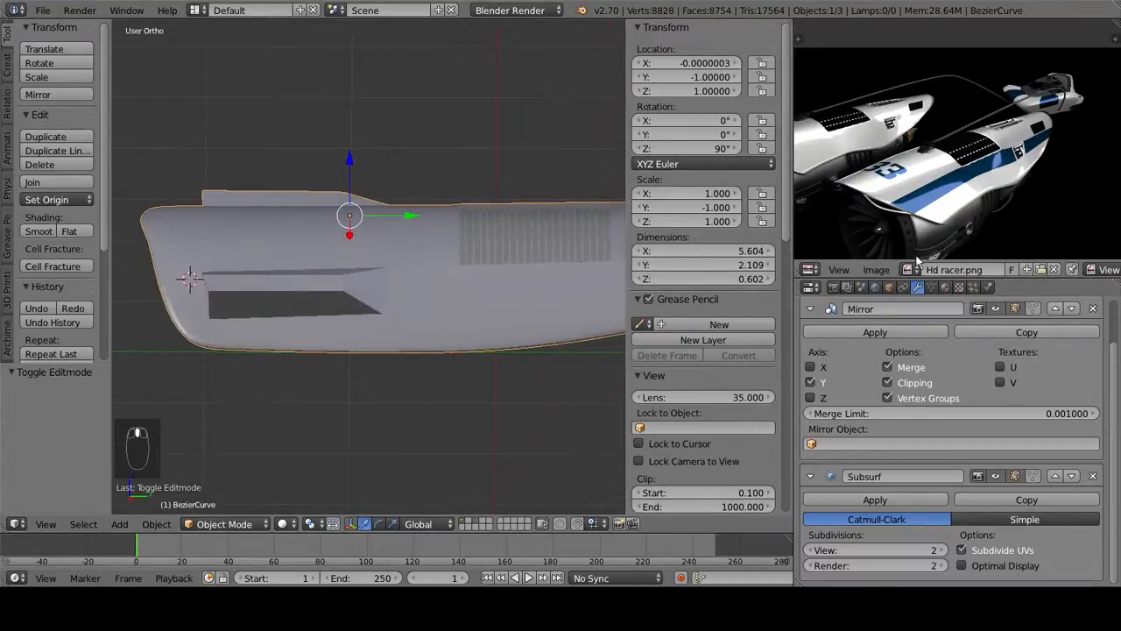